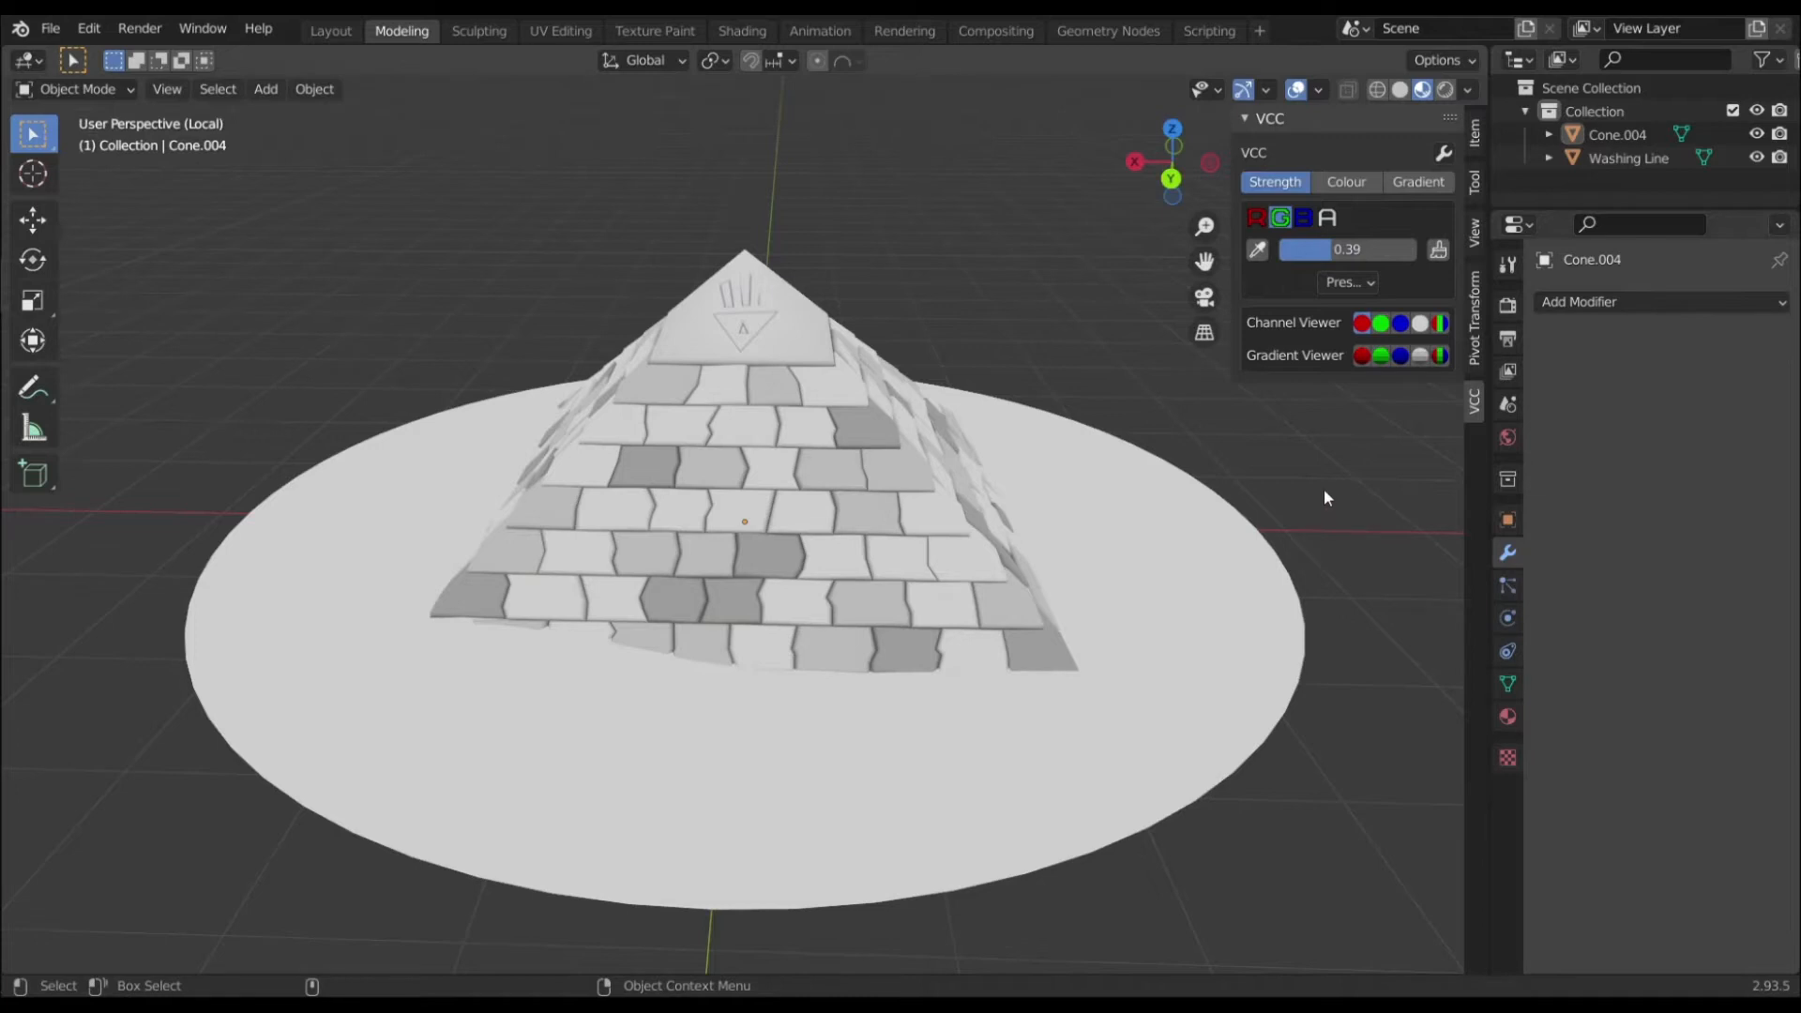
Examine the pyramid's red vertex colour channel from several angles and up close on the bricks
middle_click_drag(1267, 470, 1168, 476)
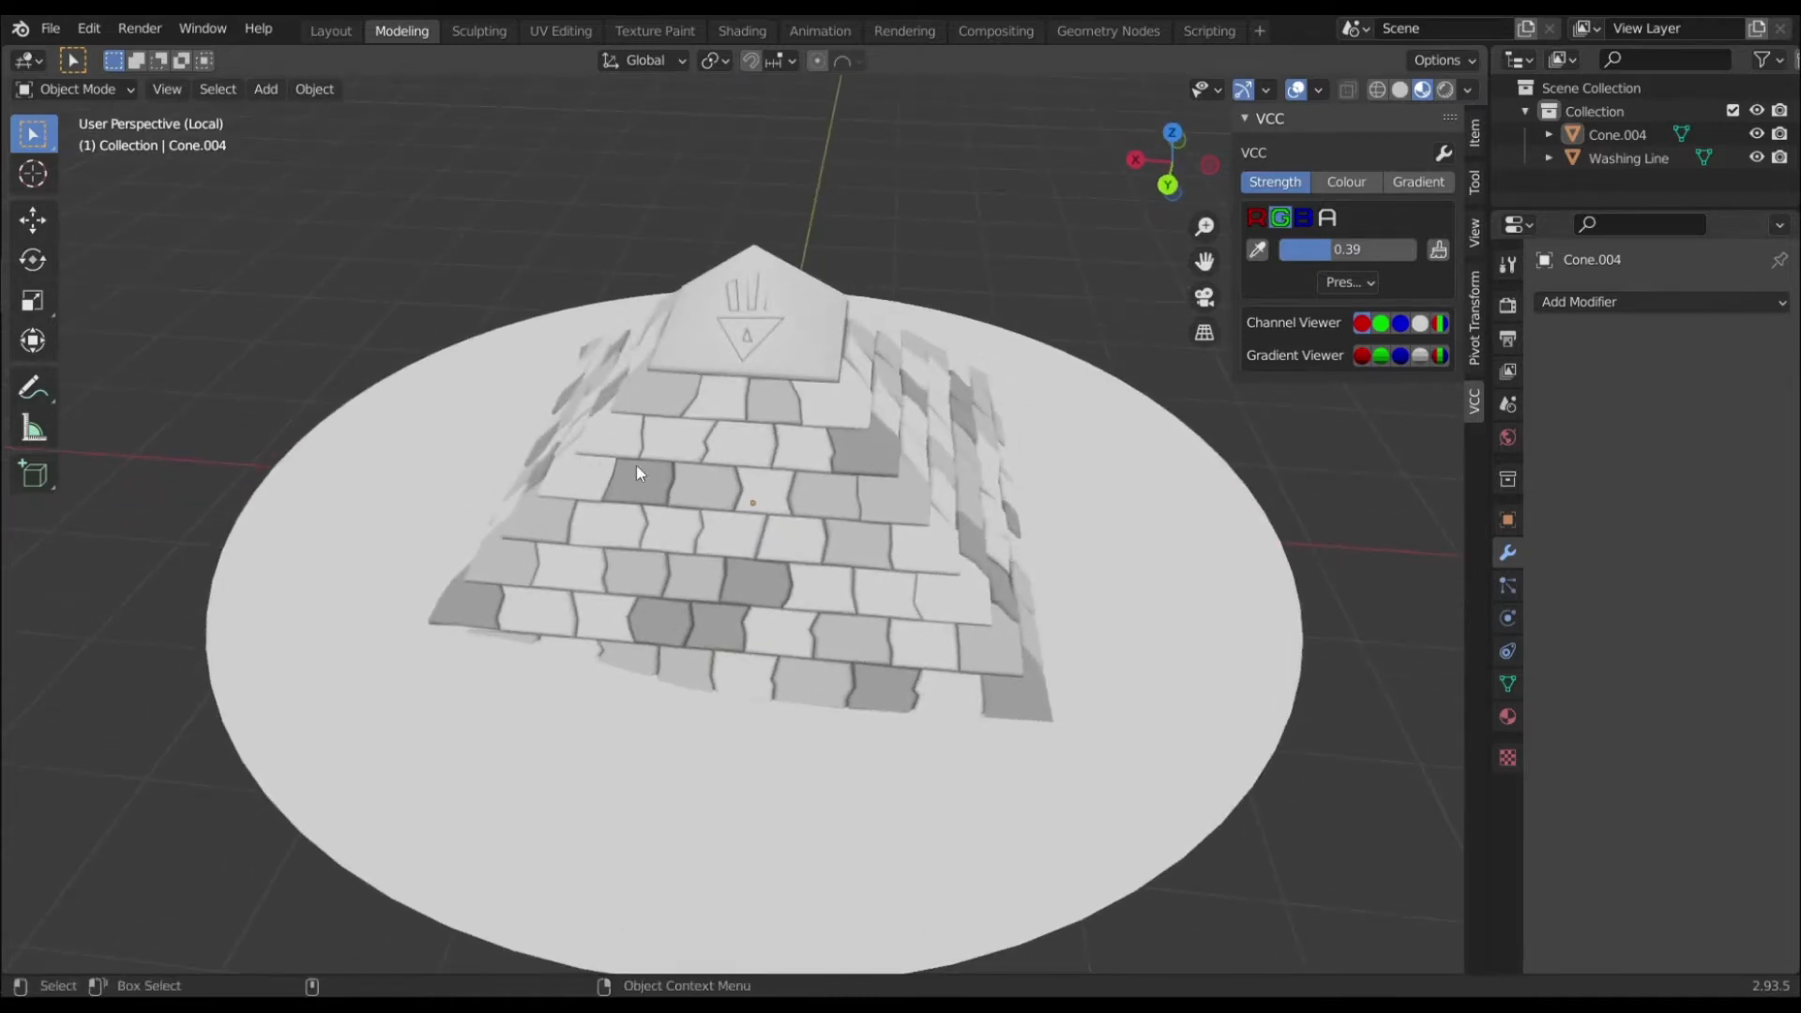
scroll(802, 470, "up", 6)
middle_click_drag(802, 471, 734, 441)
scroll(774, 470, "down", 6)
middle_click_drag(868, 392, 827, 419)
scroll(856, 453, "up", 6)
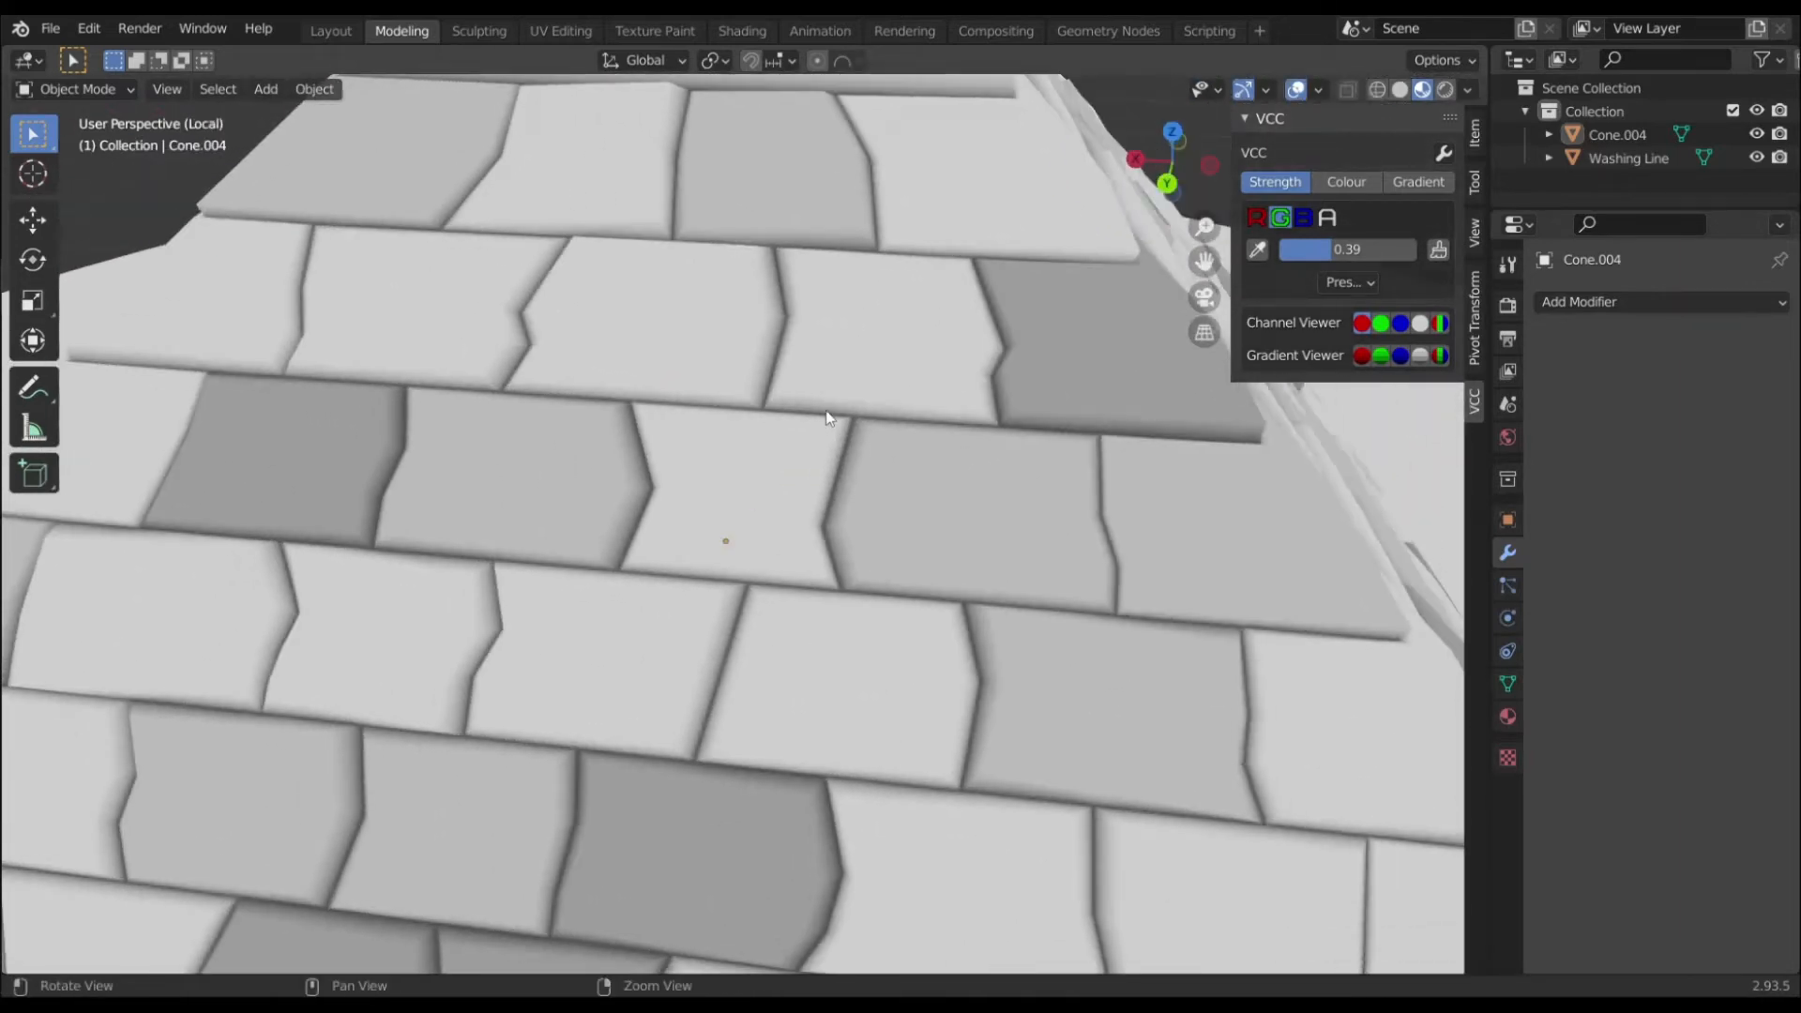
scroll(827, 419, "down", 6)
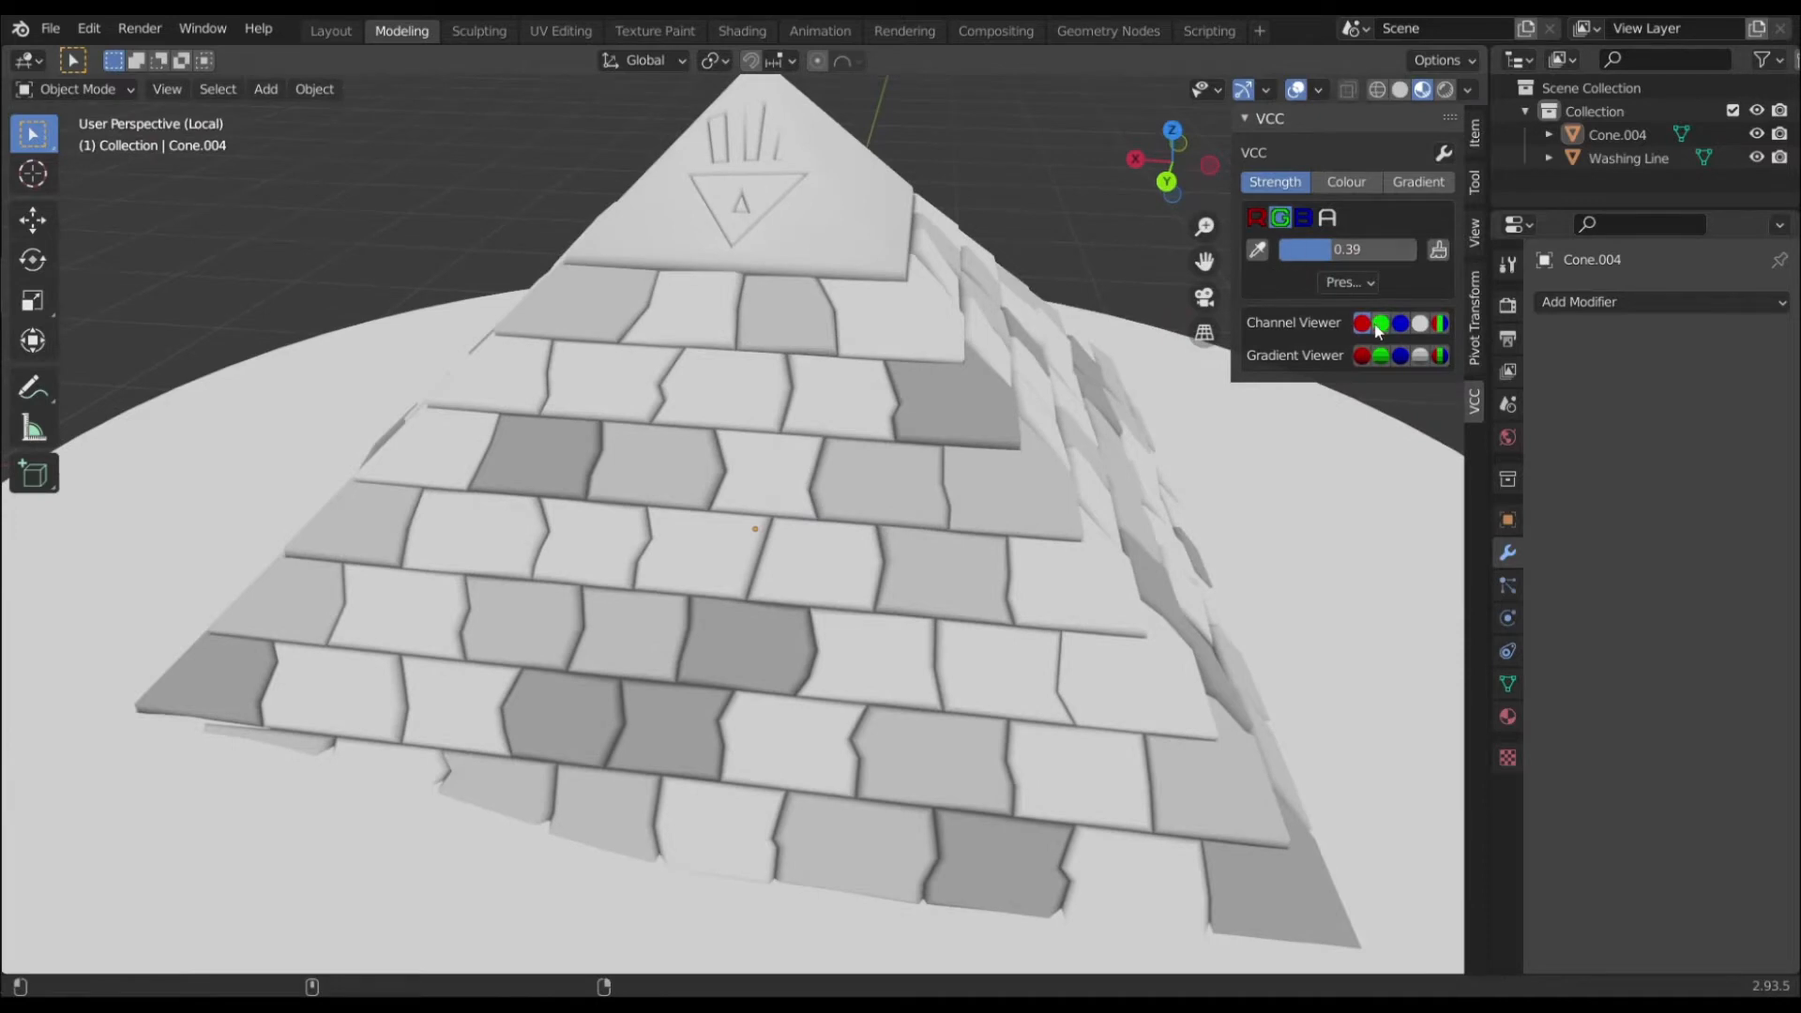
Show the green channel in the channel viewer and examine the mask on the pyramid's lower bricks
left_click(1379, 323)
scroll(908, 436, "down", 4)
middle_click_drag(903, 459, 905, 422)
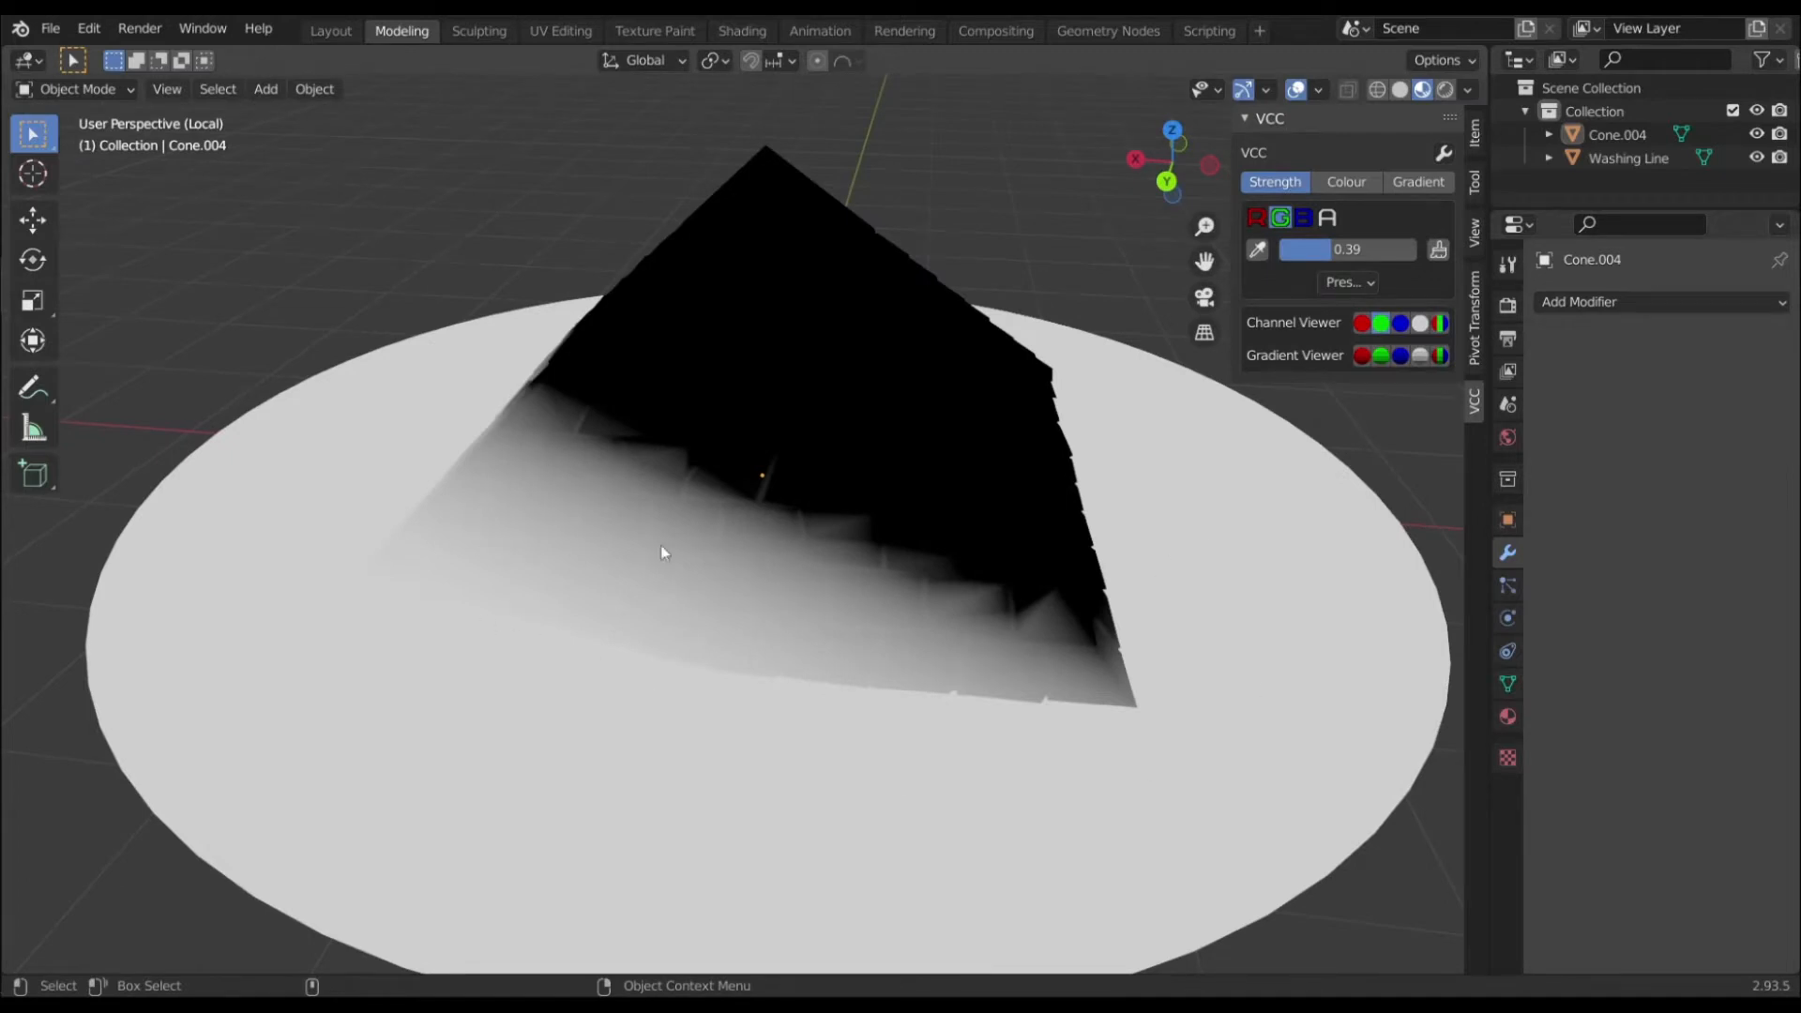
middle_click_drag(807, 630, 828, 413)
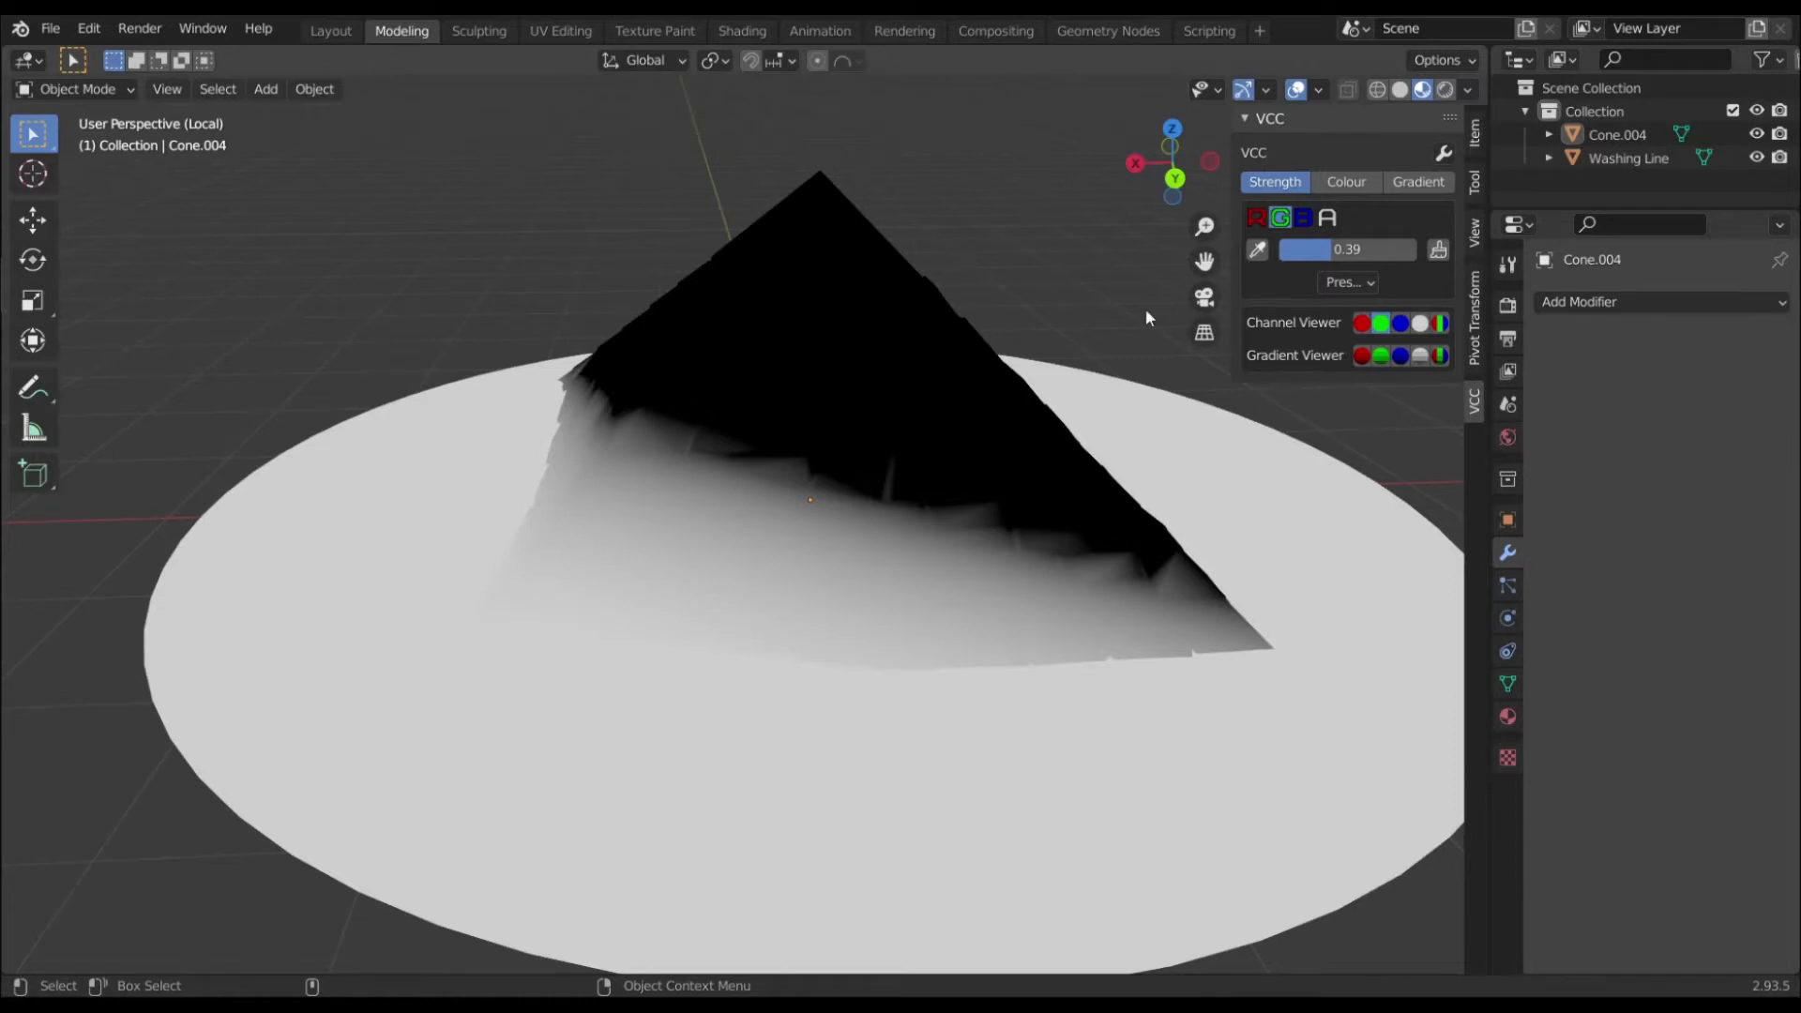
Show the blue channel in the channel viewer and examine the mask on the pyramid's capstone
left_click(1401, 323)
middle_click_drag(796, 474, 957, 499)
middle_click_drag(863, 420, 847, 503)
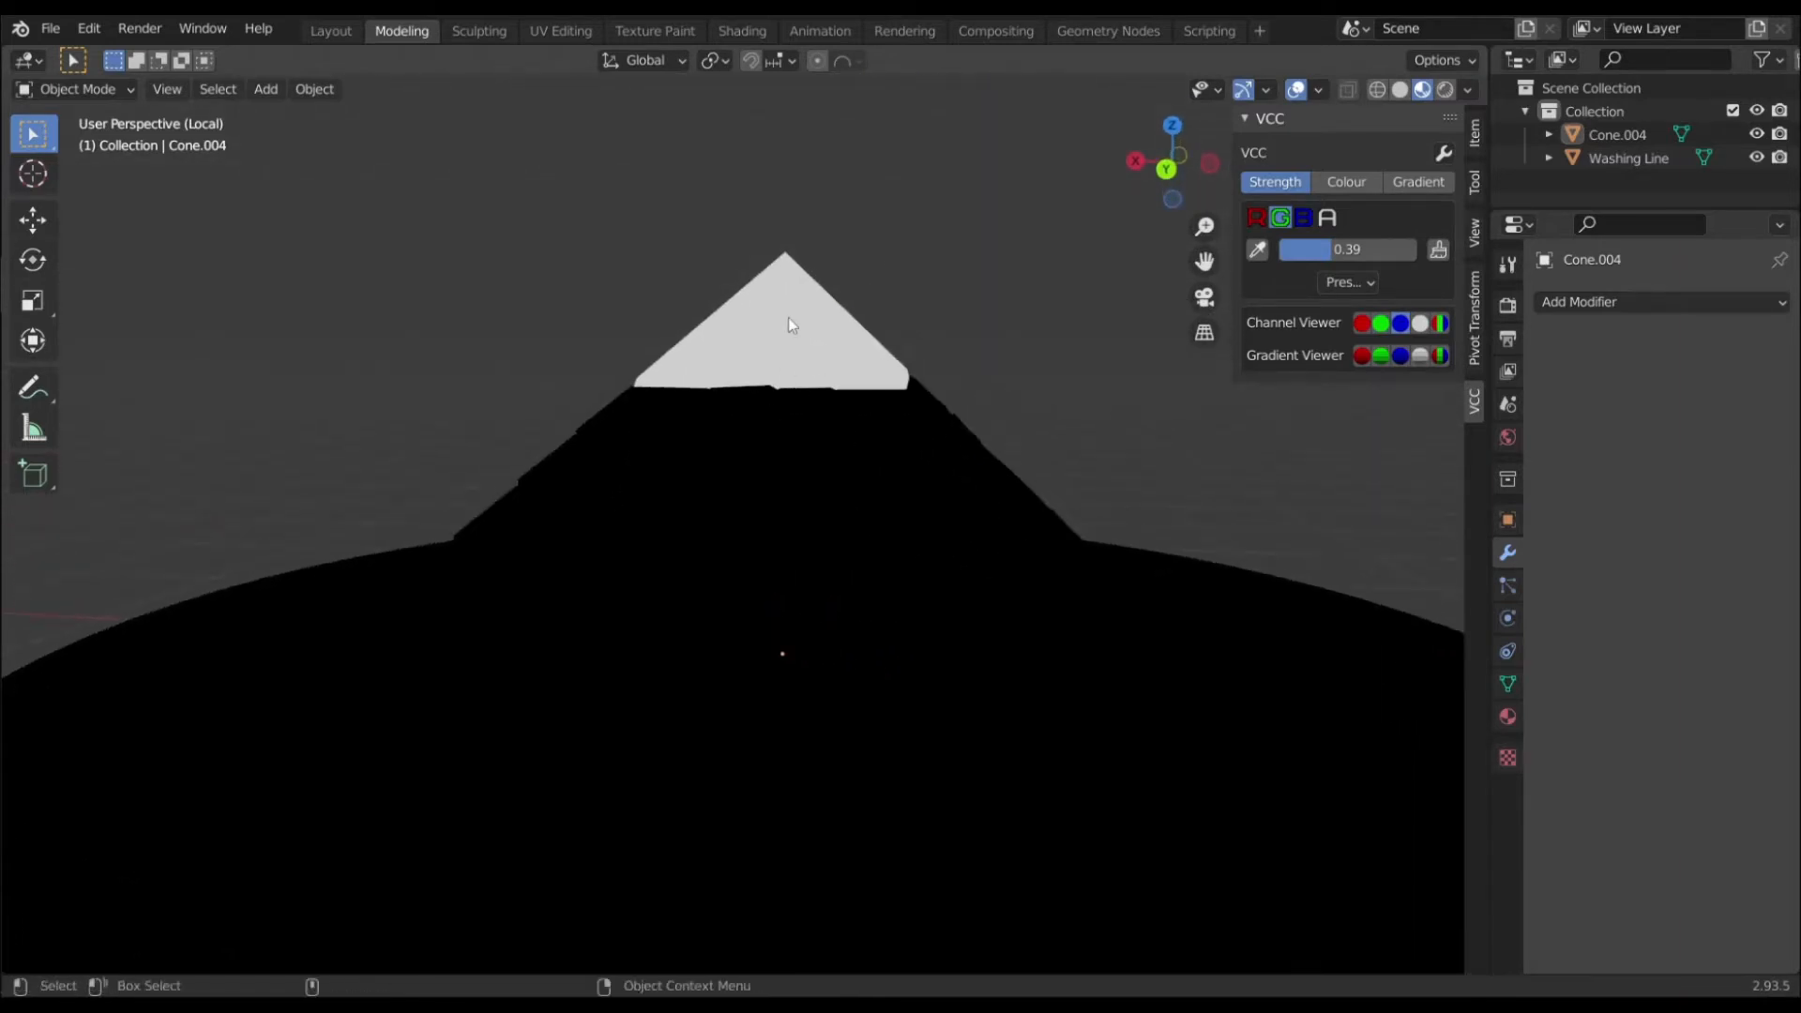
middle_click_drag(880, 452, 771, 433)
scroll(919, 441, "up", 2)
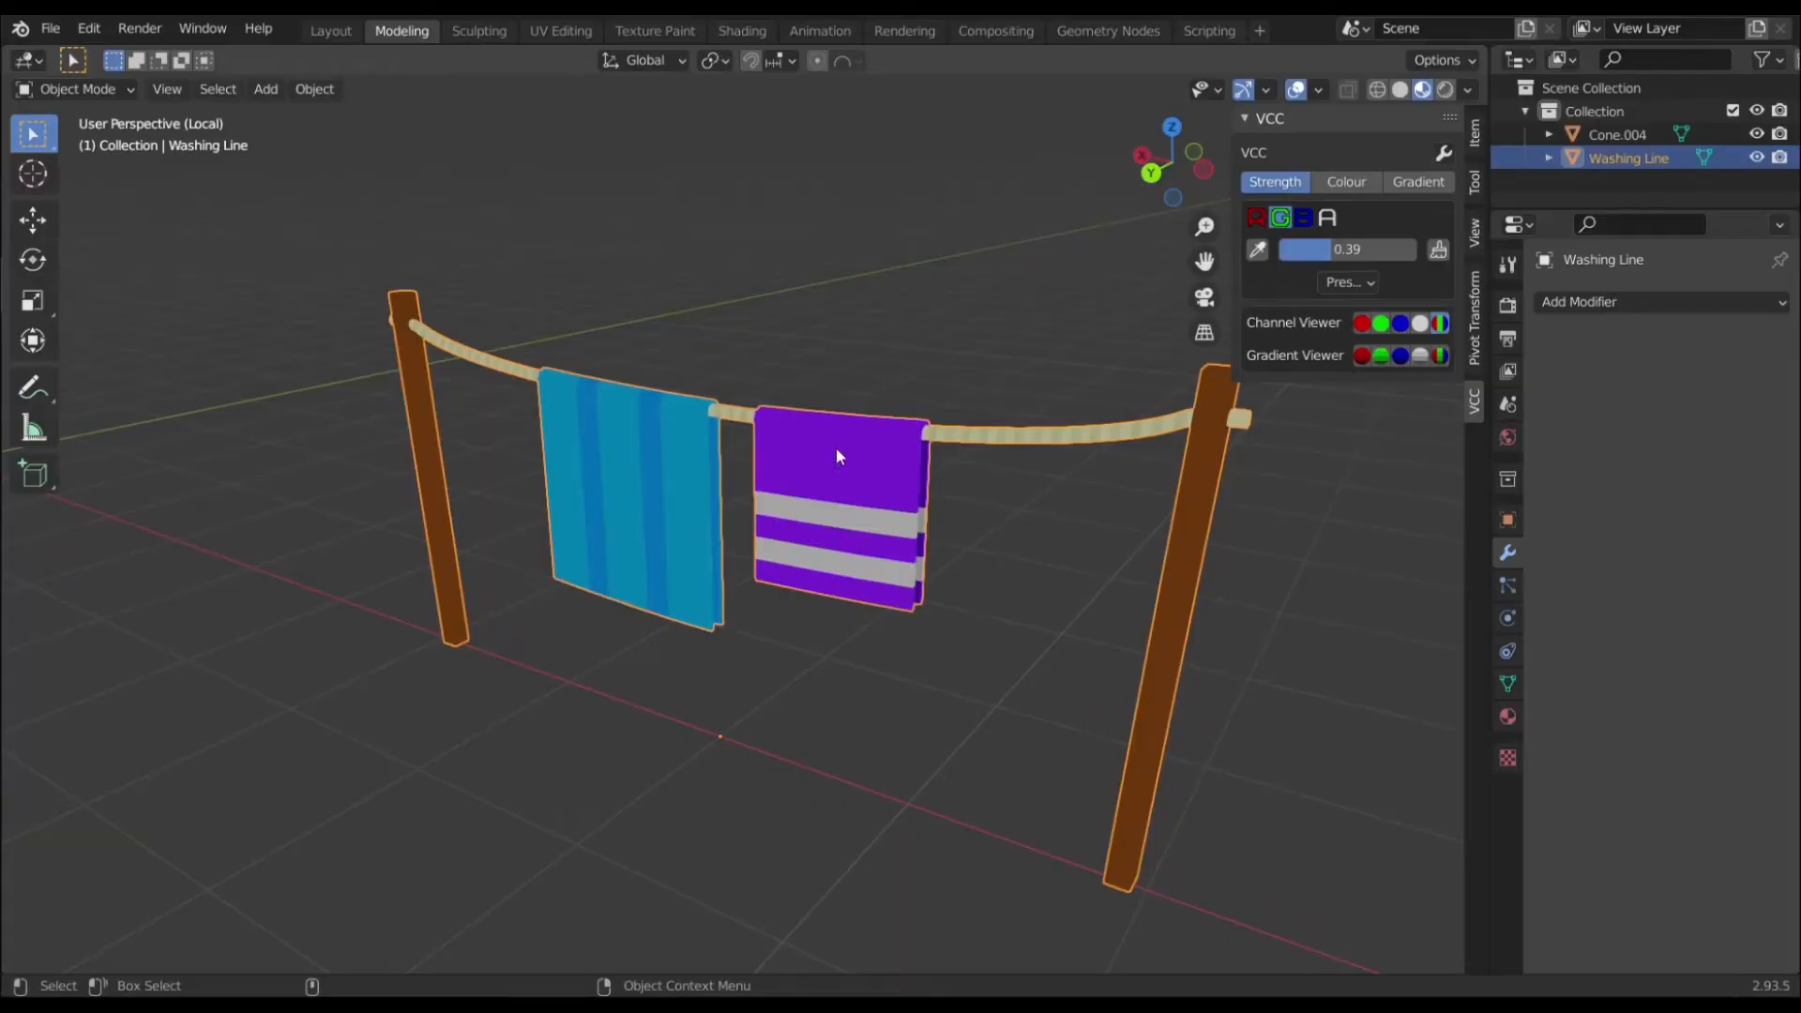
Examine the washing line model in full colour and through its green, blue and alpha vertex colour channels
middle_click_drag(837, 457, 810, 392)
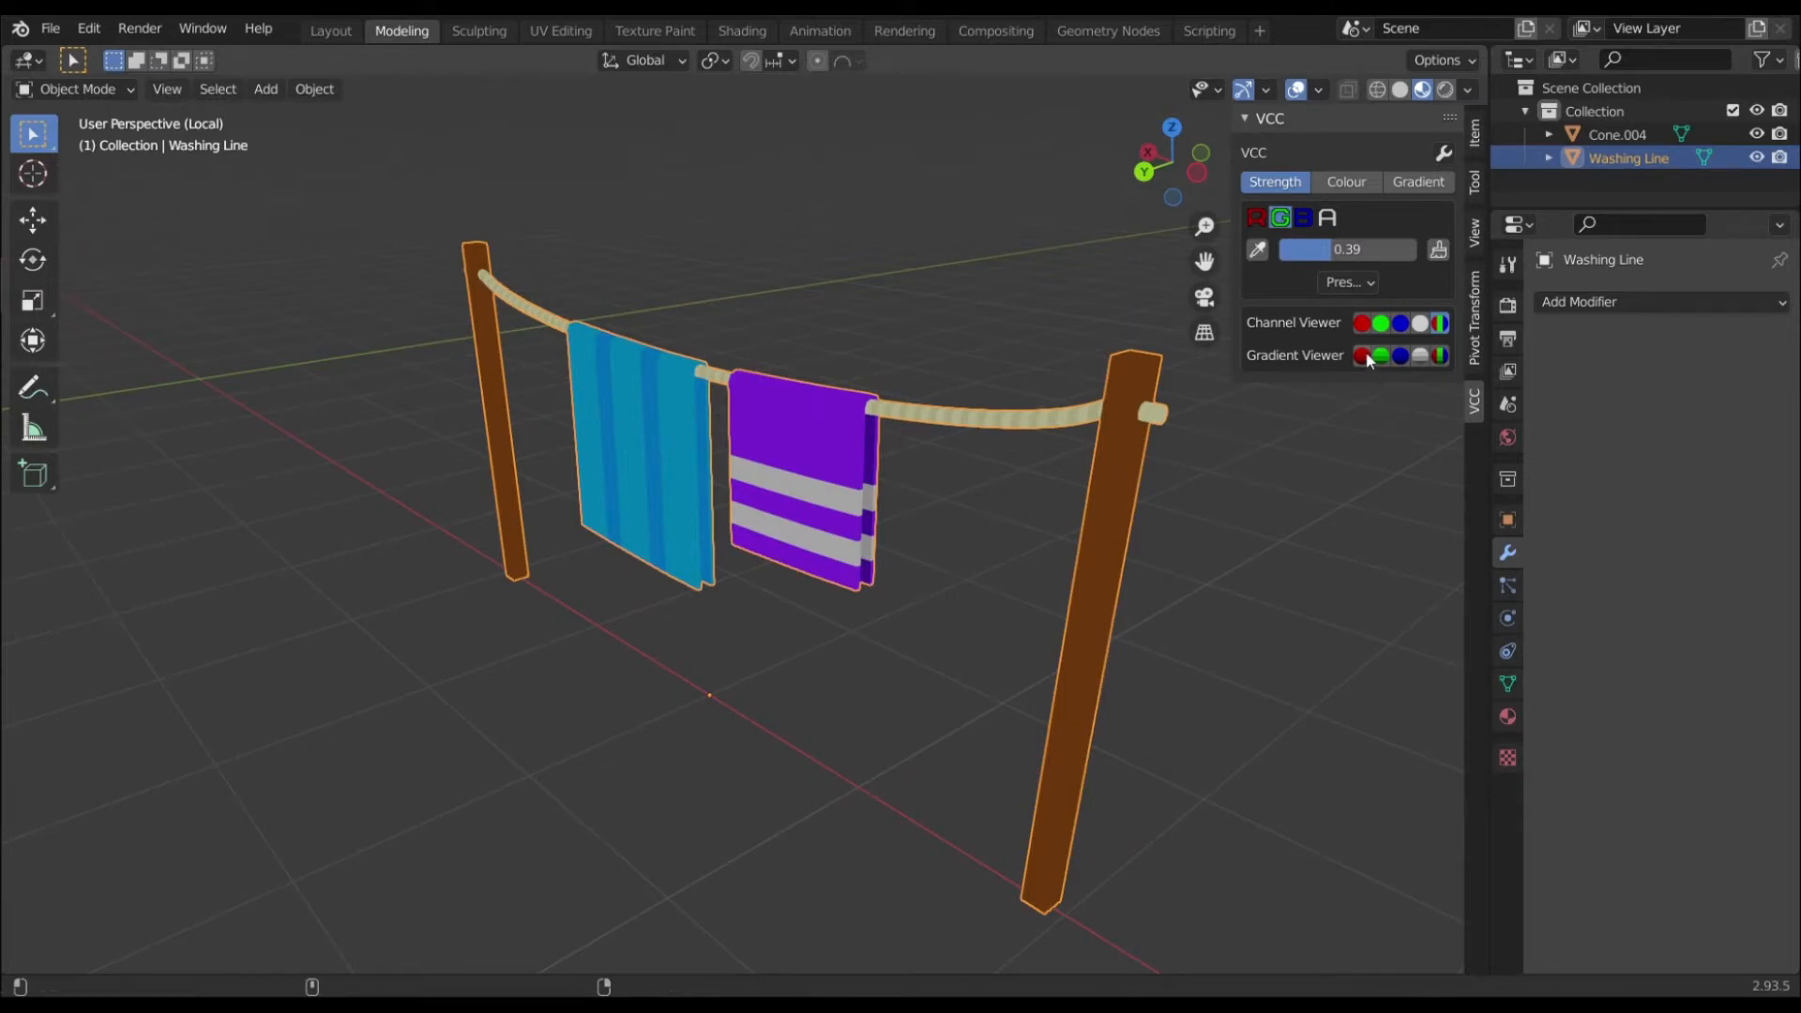
left_click(1383, 324)
left_click(1400, 324)
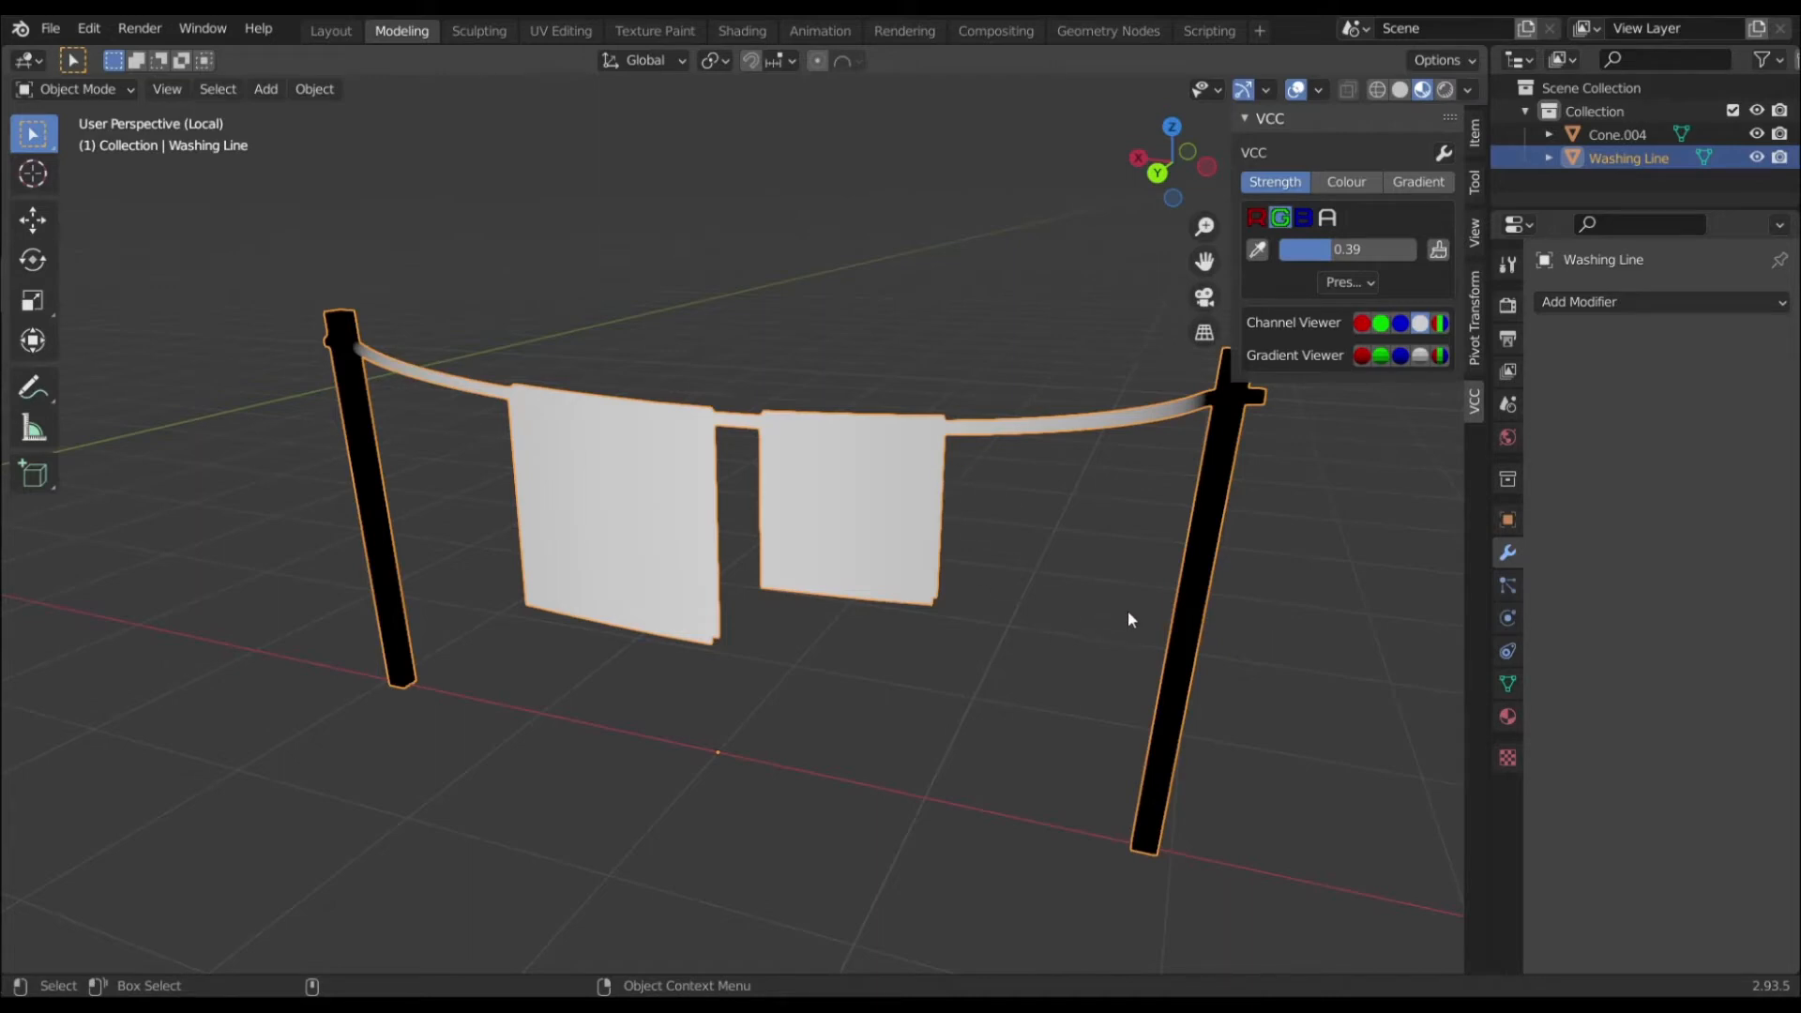
middle_click_drag(1129, 613, 964, 705)
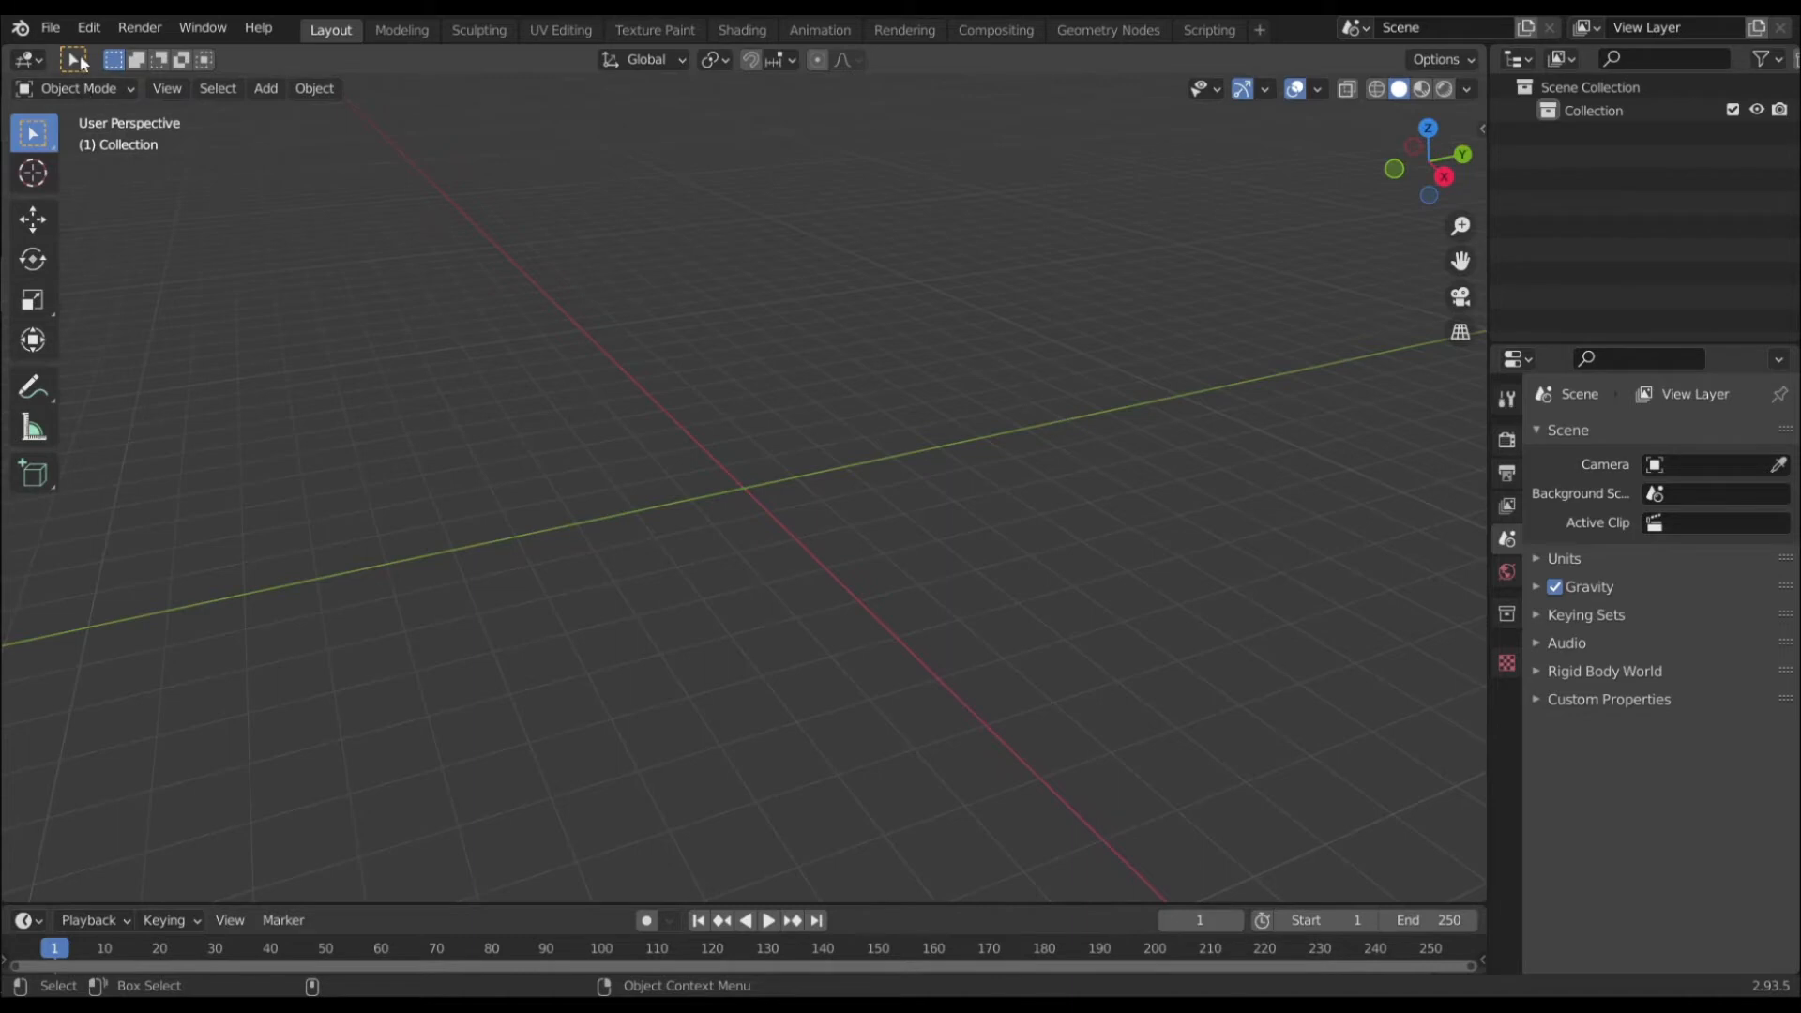
Install the add-on file vcc_1.0.0.zip through the add-on preferences
left_click(89, 28)
left_click(131, 358)
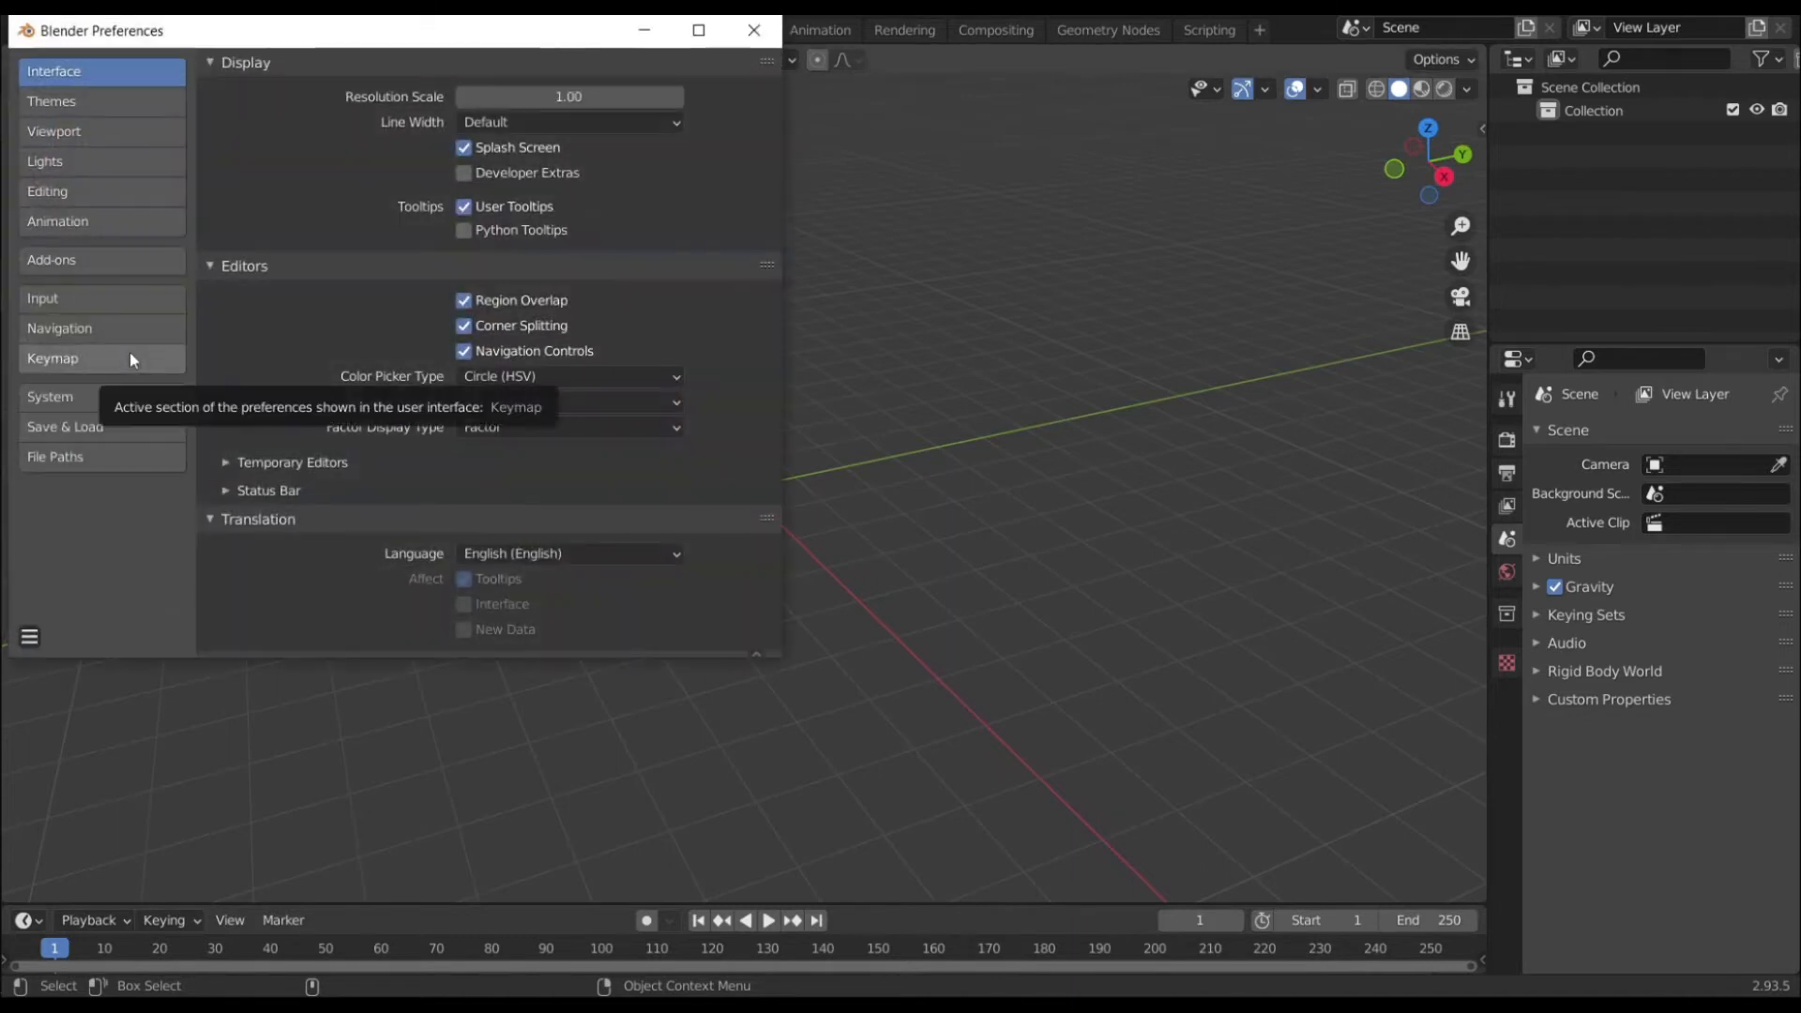
left_click(119, 263)
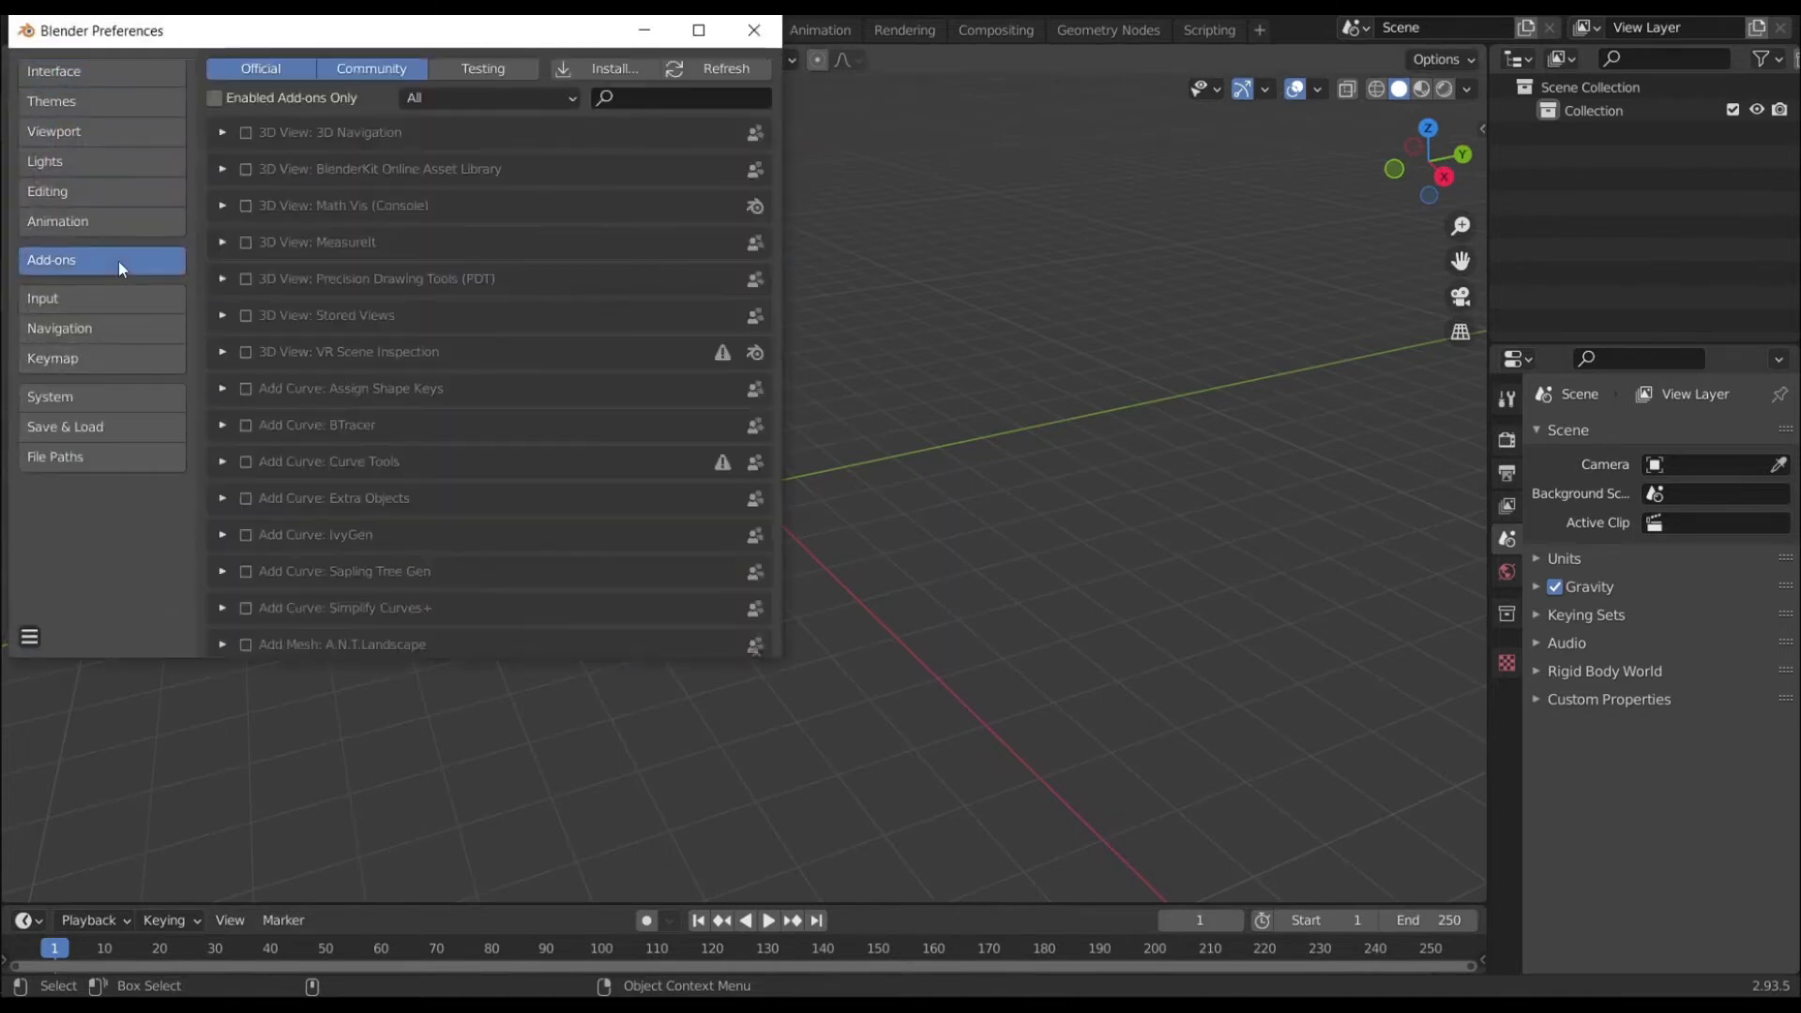
left_click(589, 68)
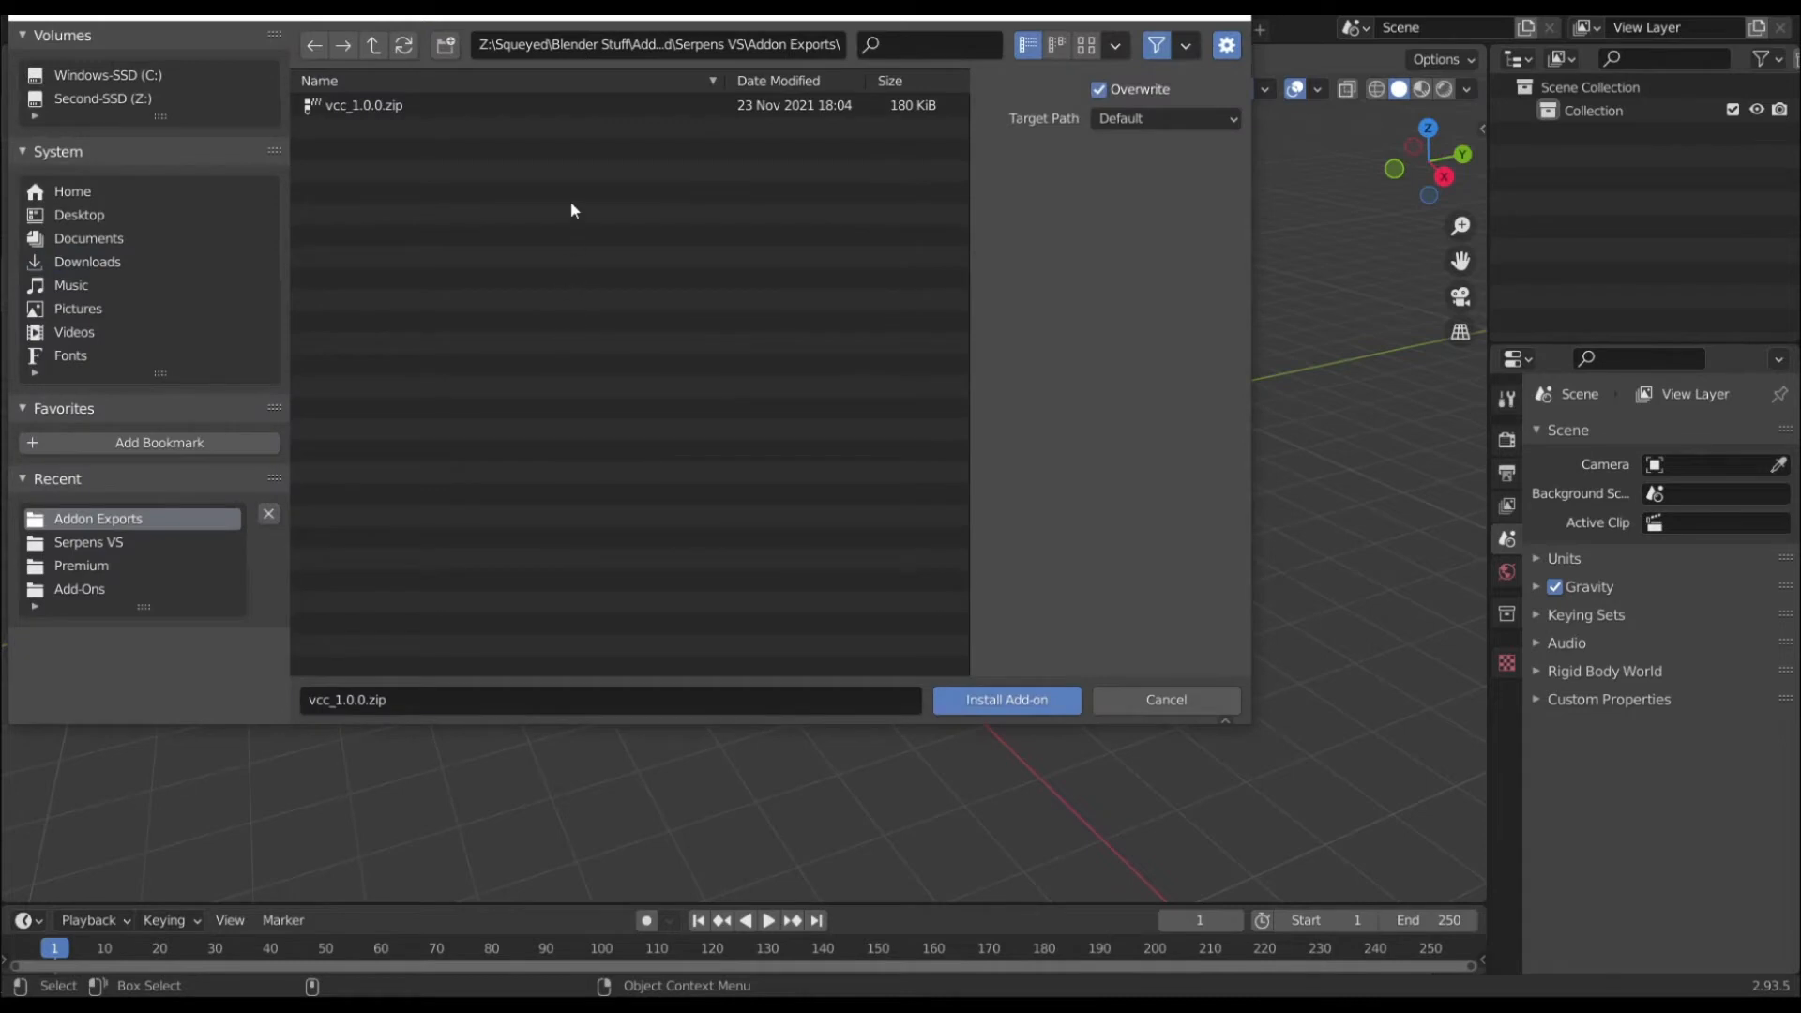
left_click(573, 110)
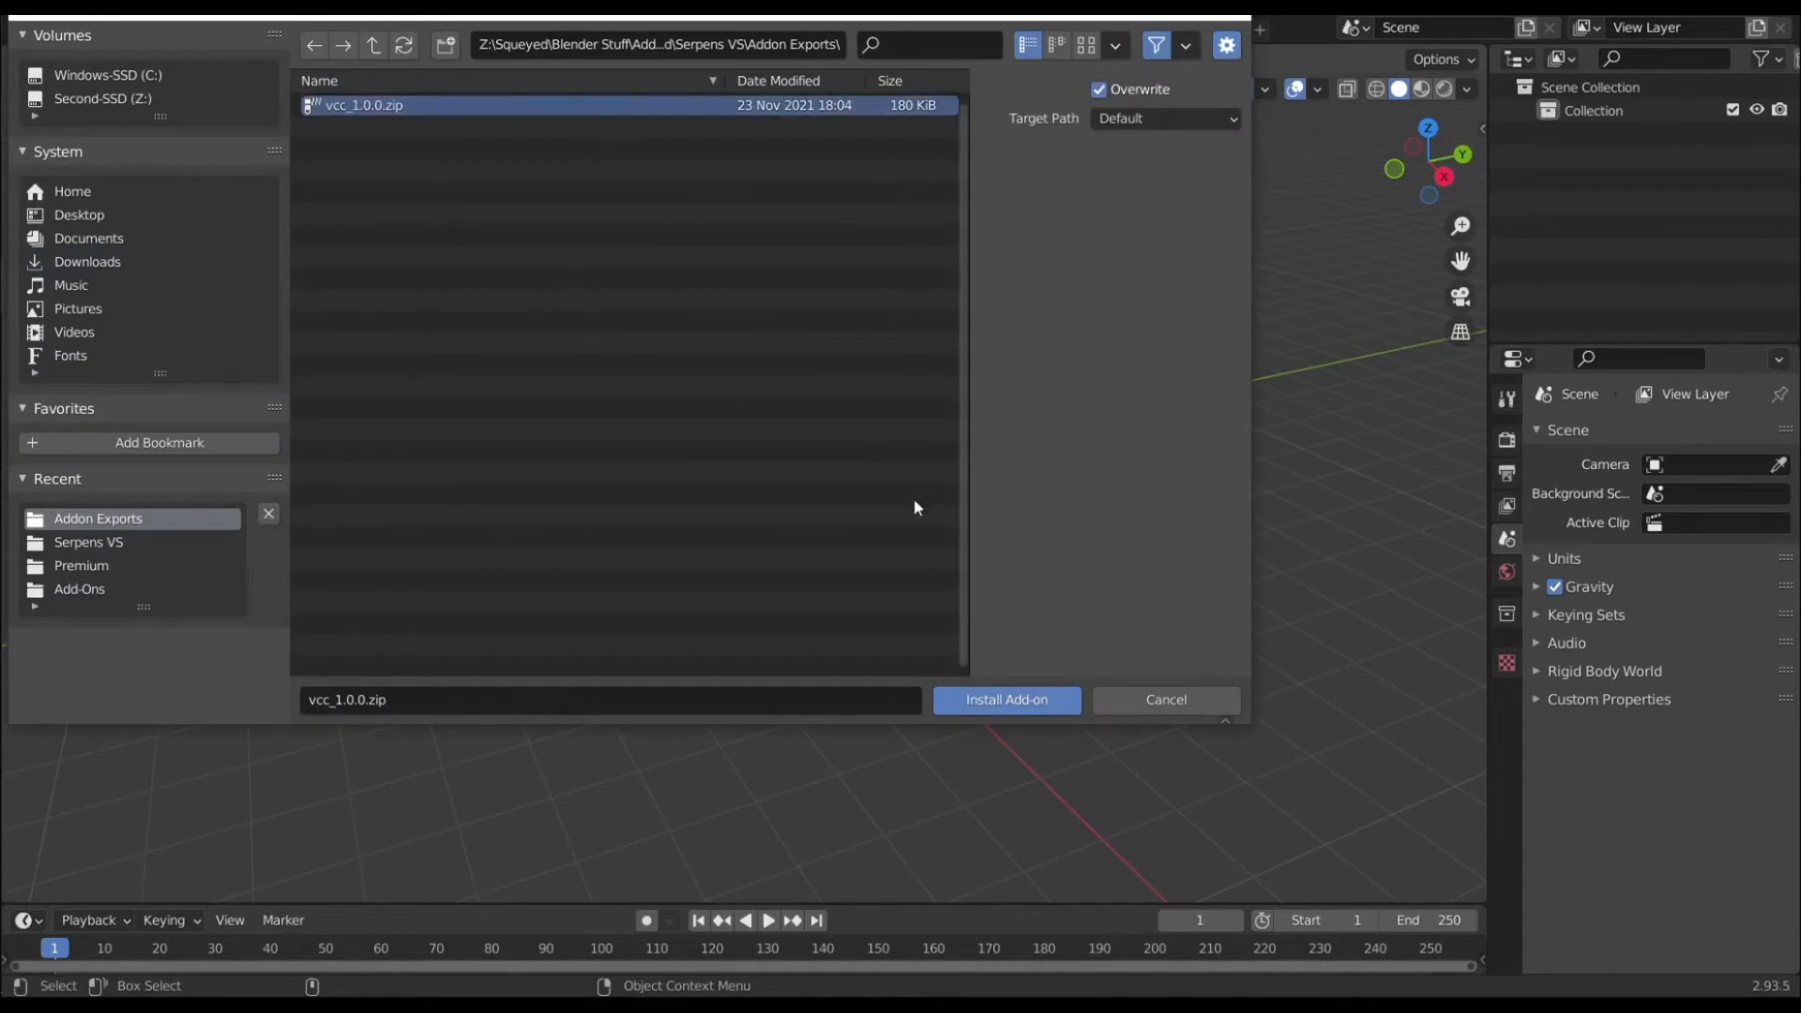
left_click(996, 705)
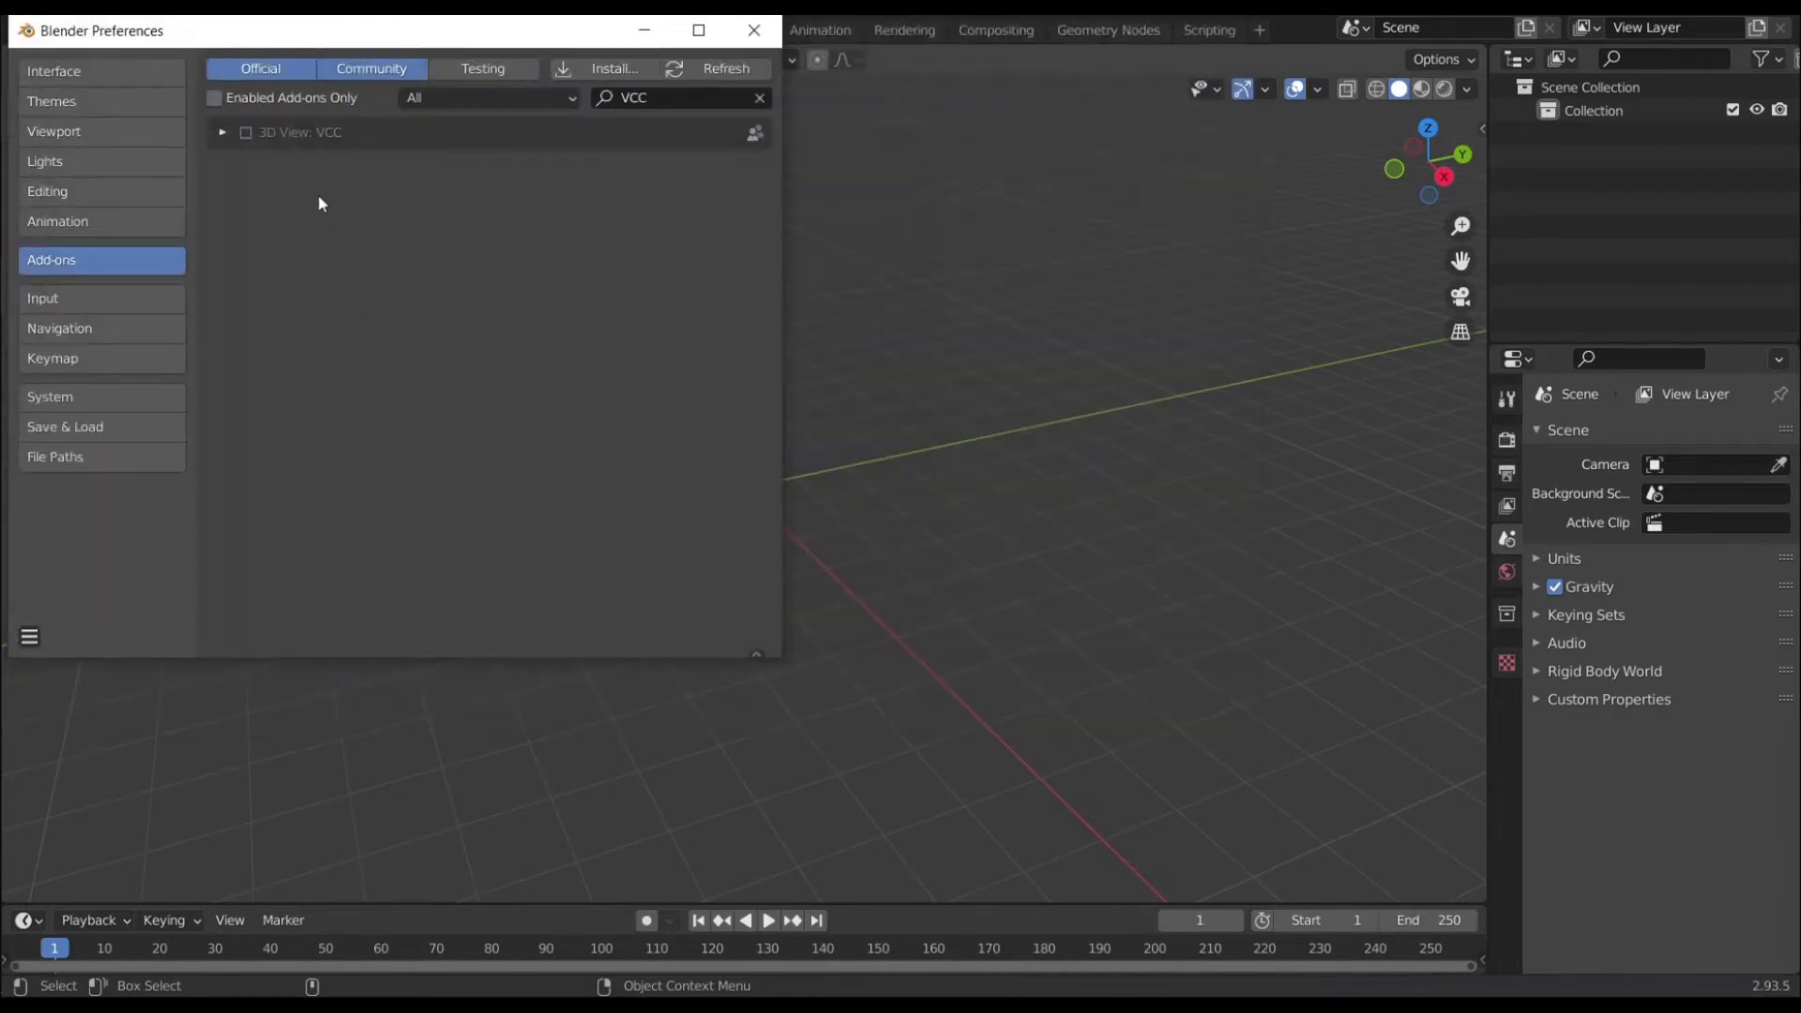
Enable the 3D View: VCC add-on and expand its information and preferences
left_click(246, 133)
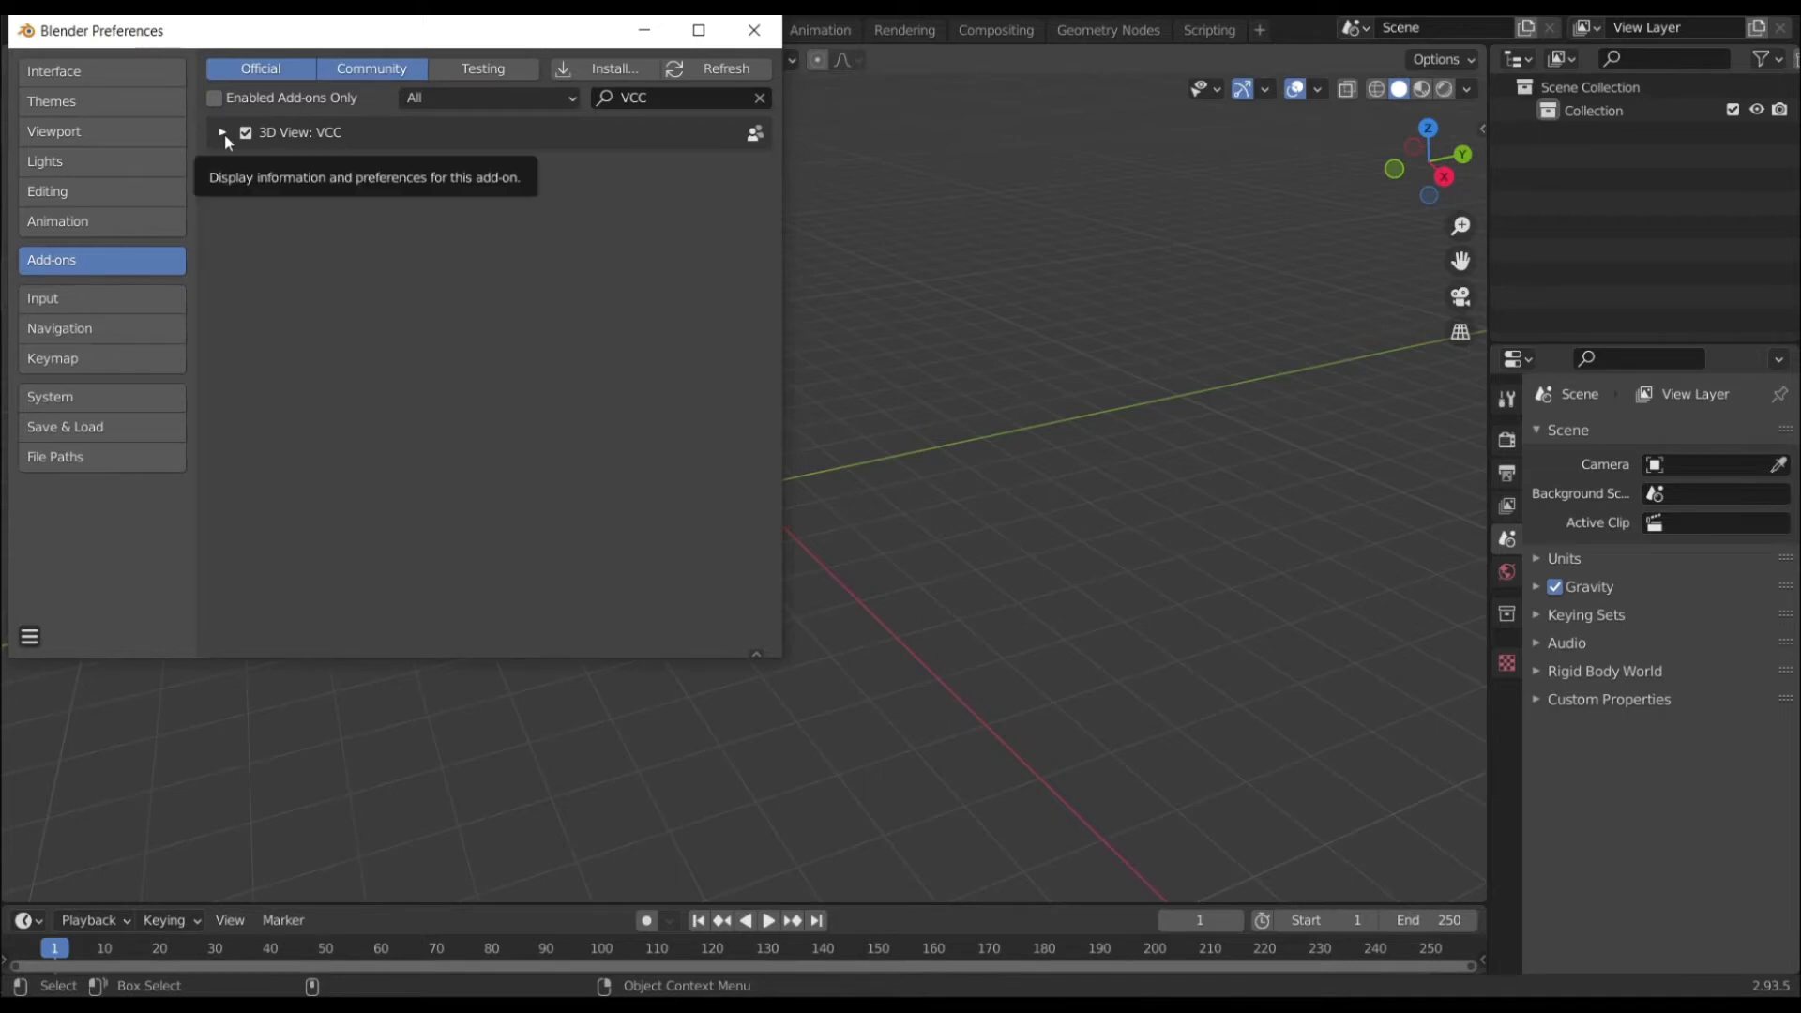
left_click(223, 133)
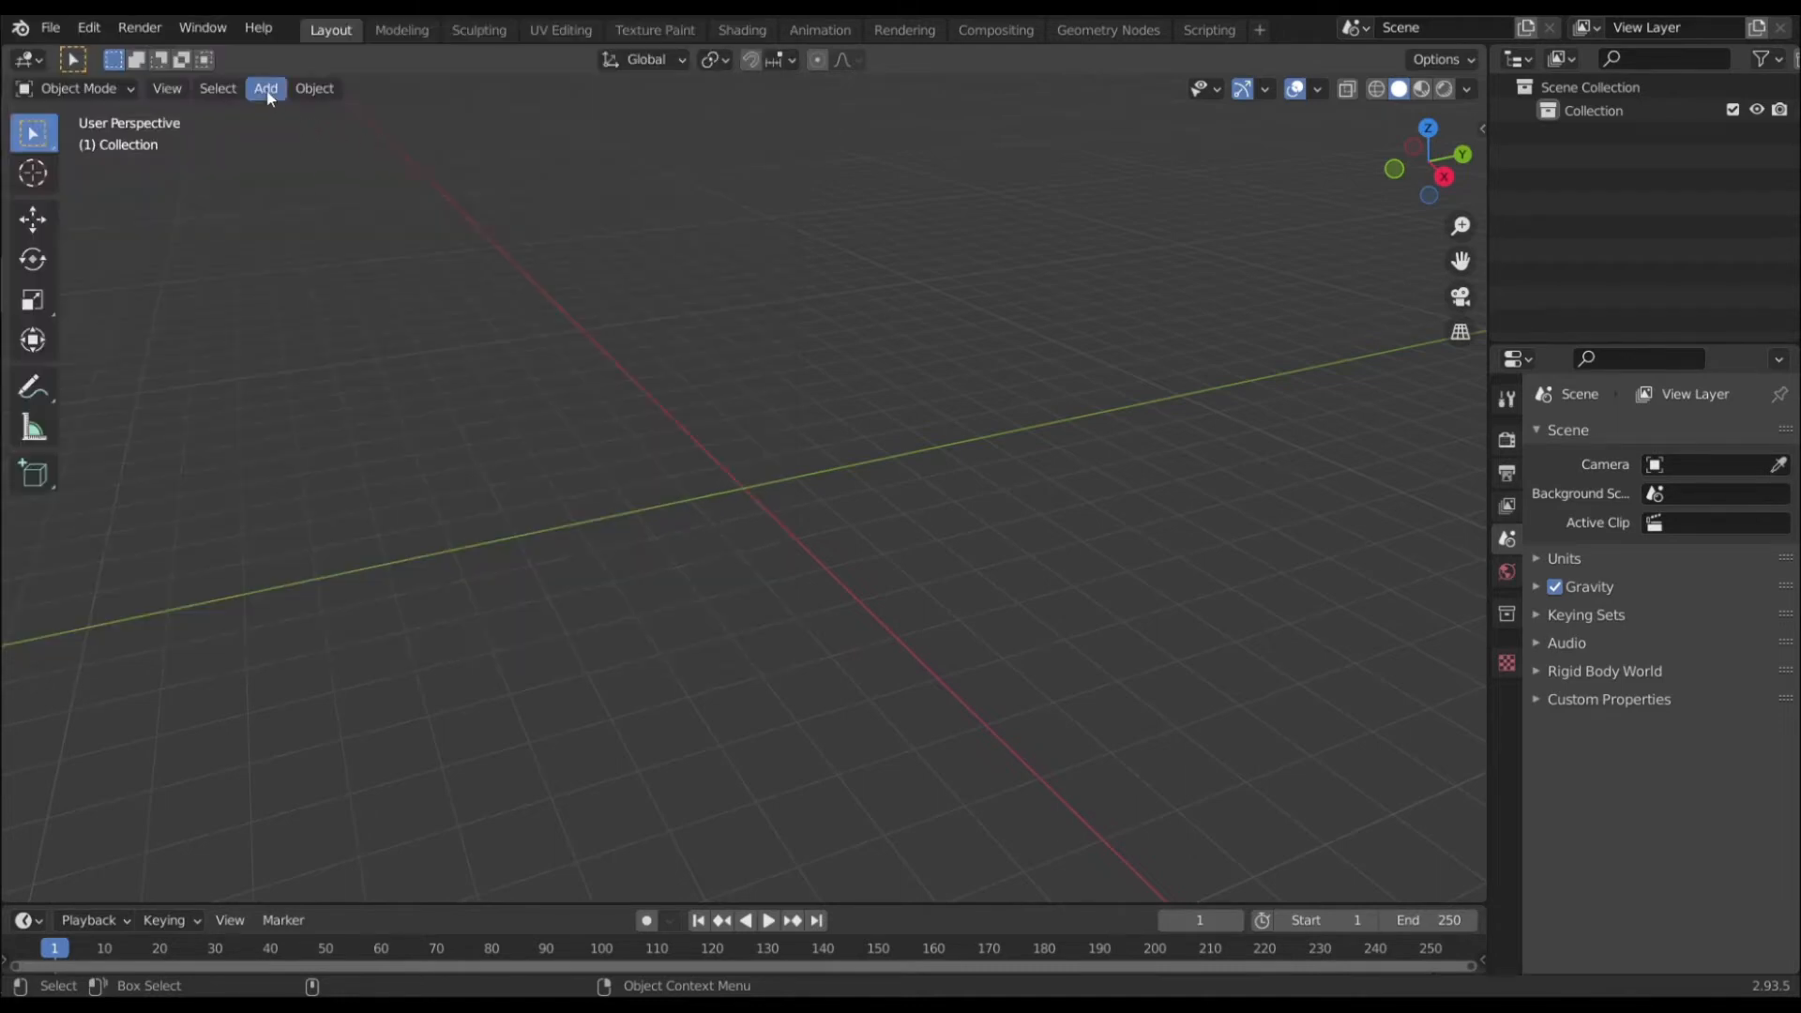
Add a Monkey mesh to the empty scene and frame it in view
left_click(272, 89)
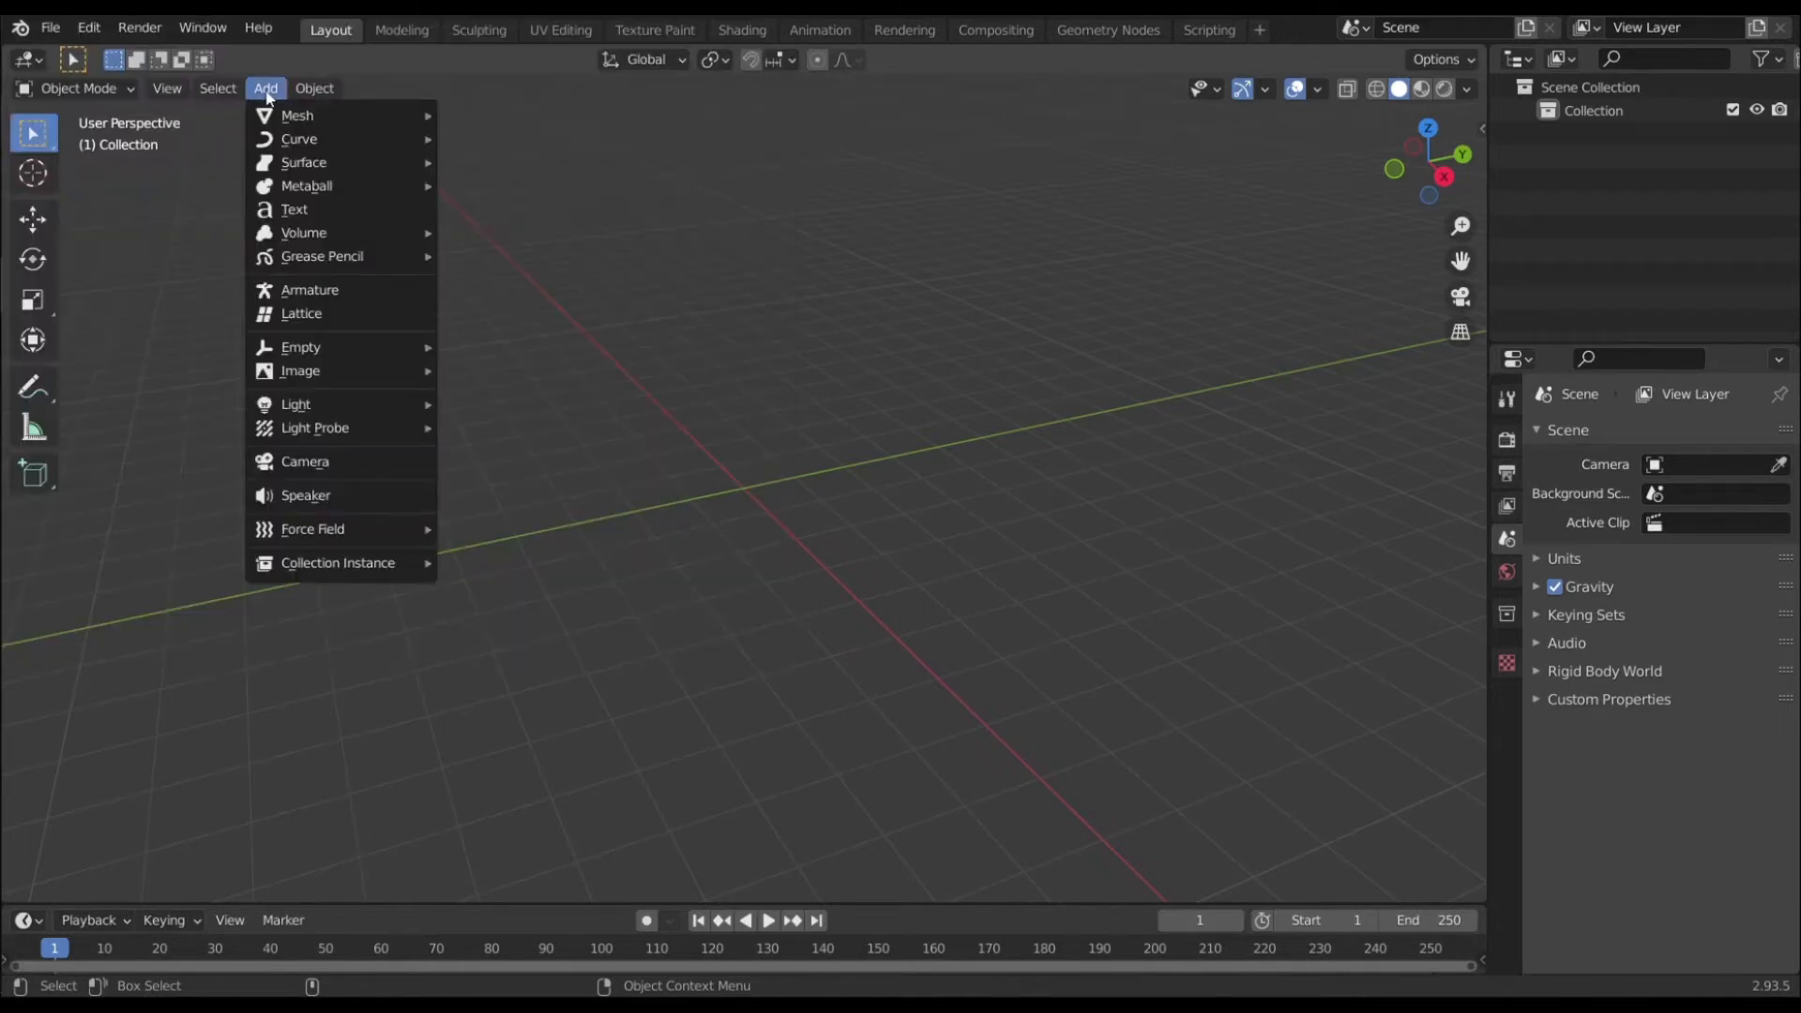
mouse_move(298, 114)
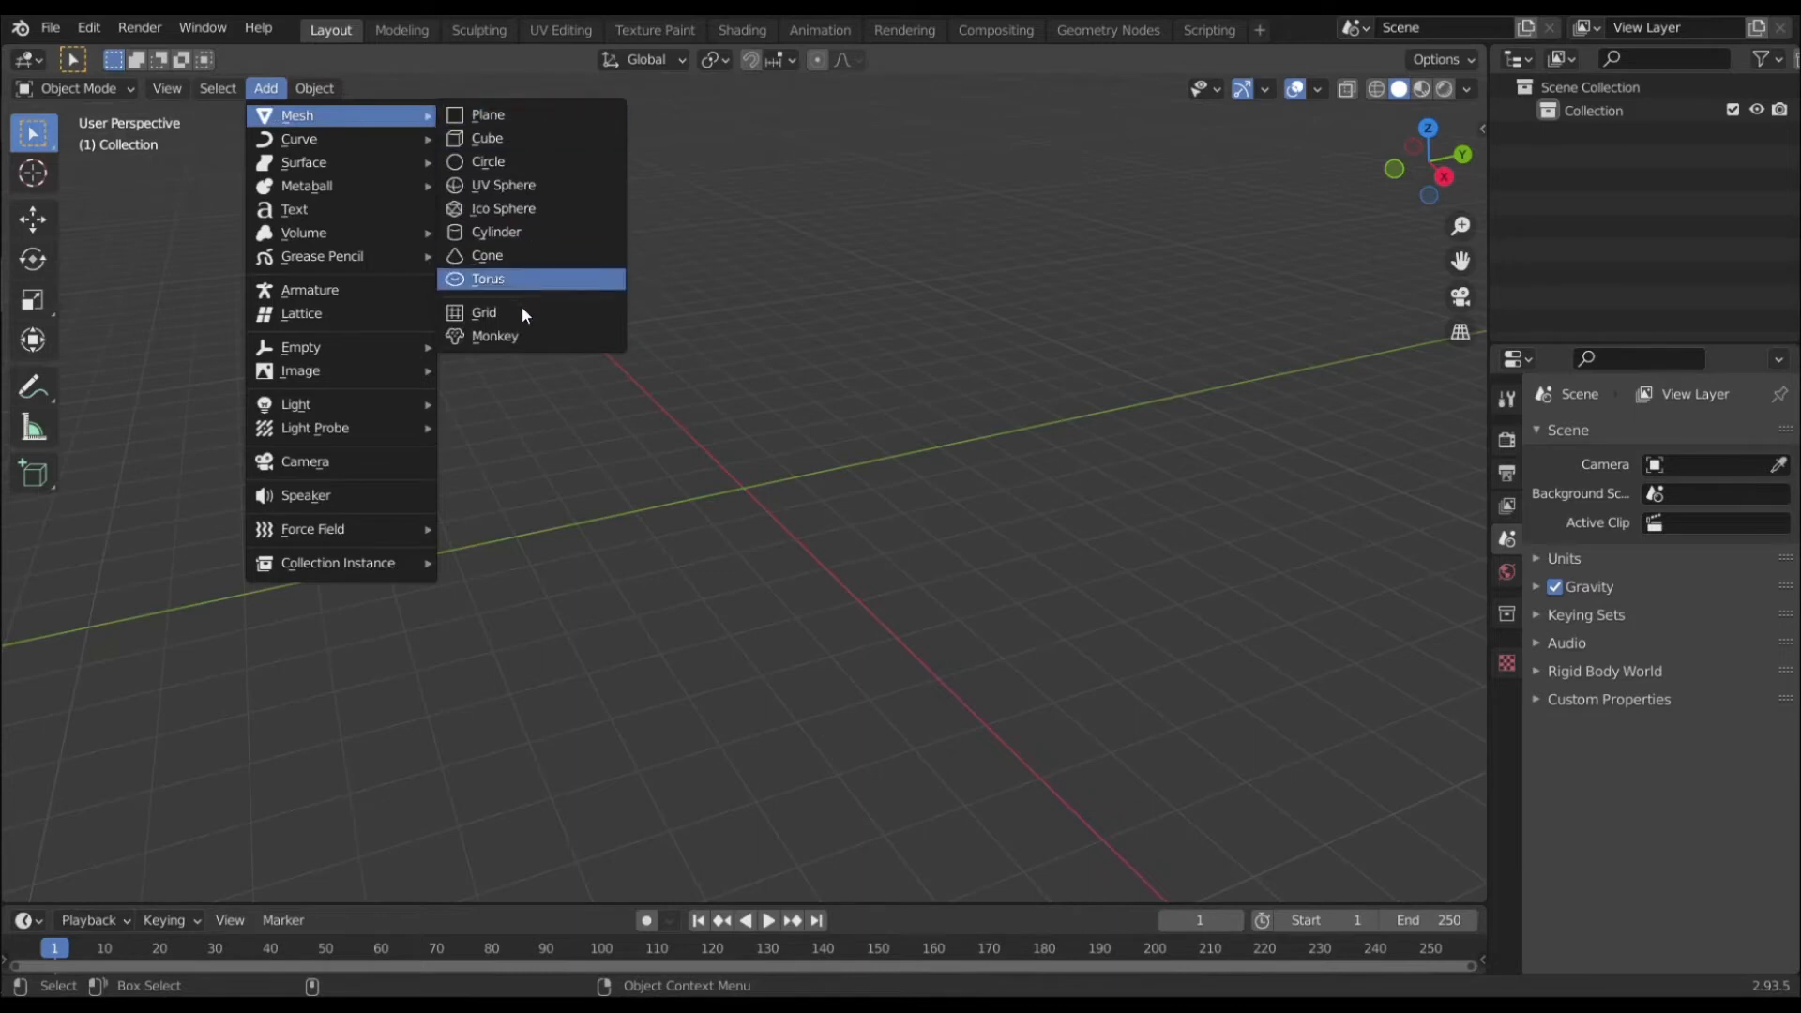
left_click(516, 336)
scroll(891, 583, "up", 7)
middle_click_drag(769, 574, 836, 542)
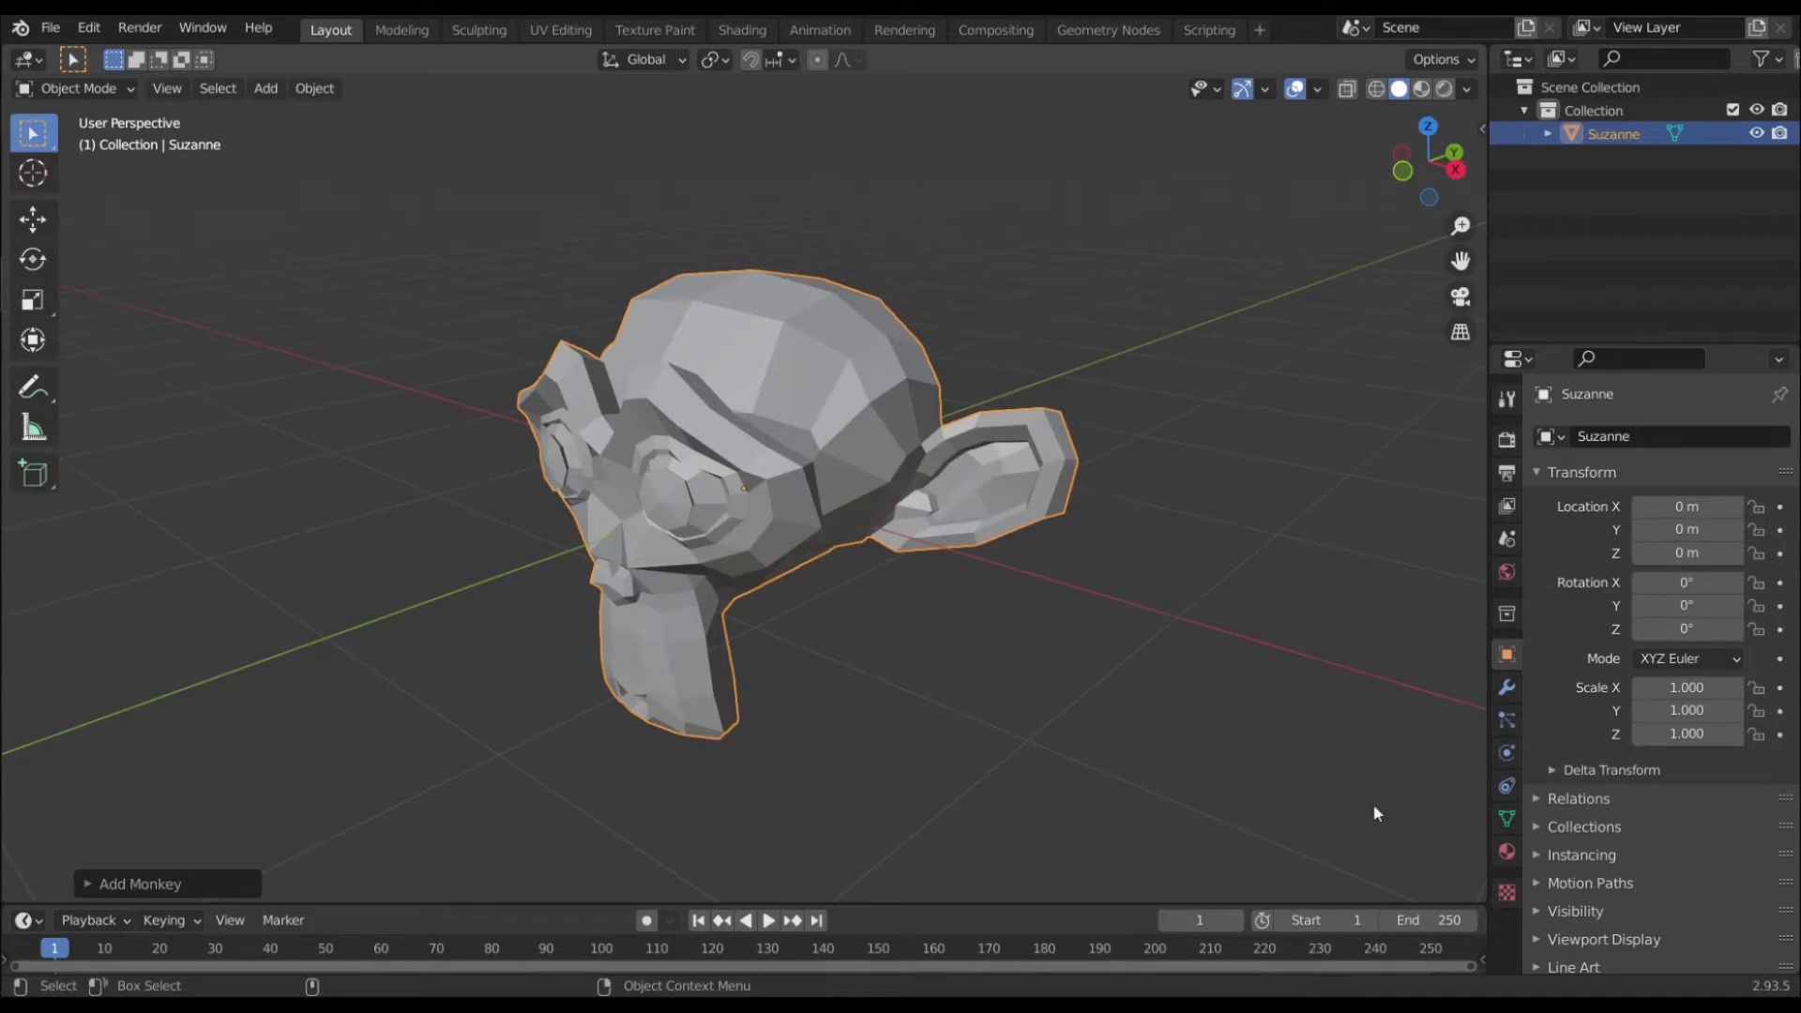
Check the list of existing materials available for the monkey head
left_click(1506, 851)
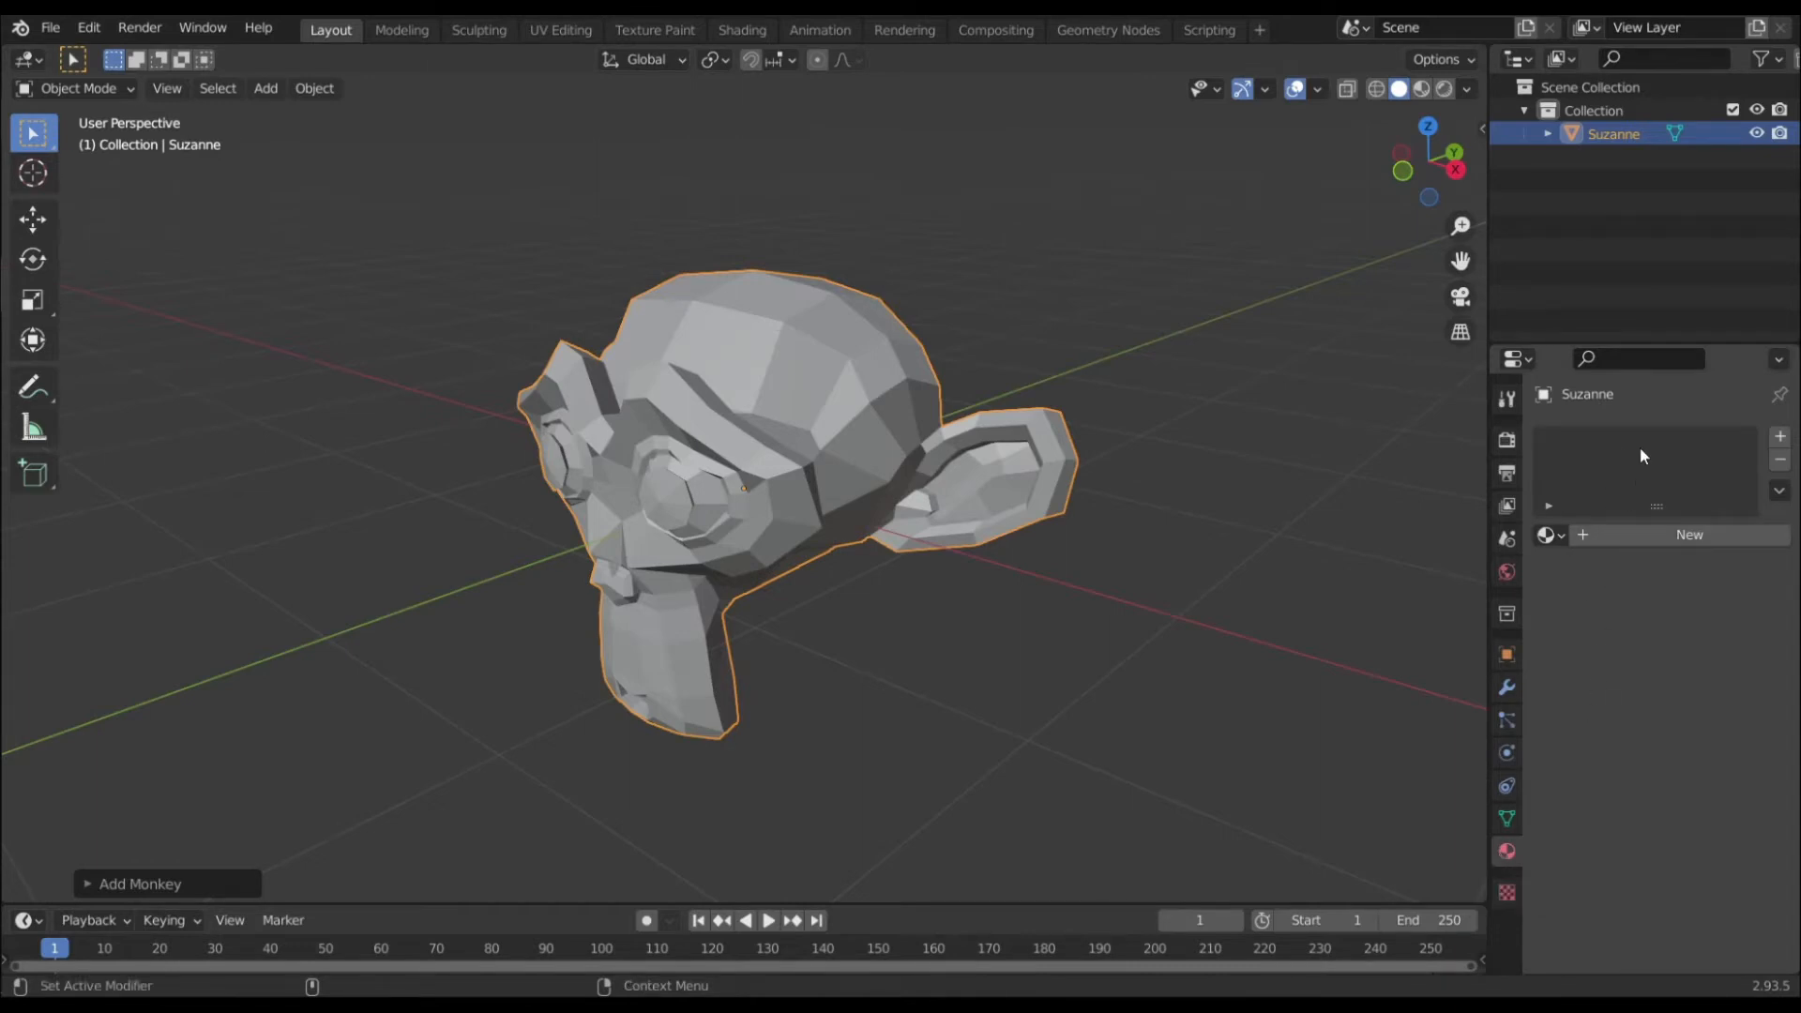
left_click(1550, 534)
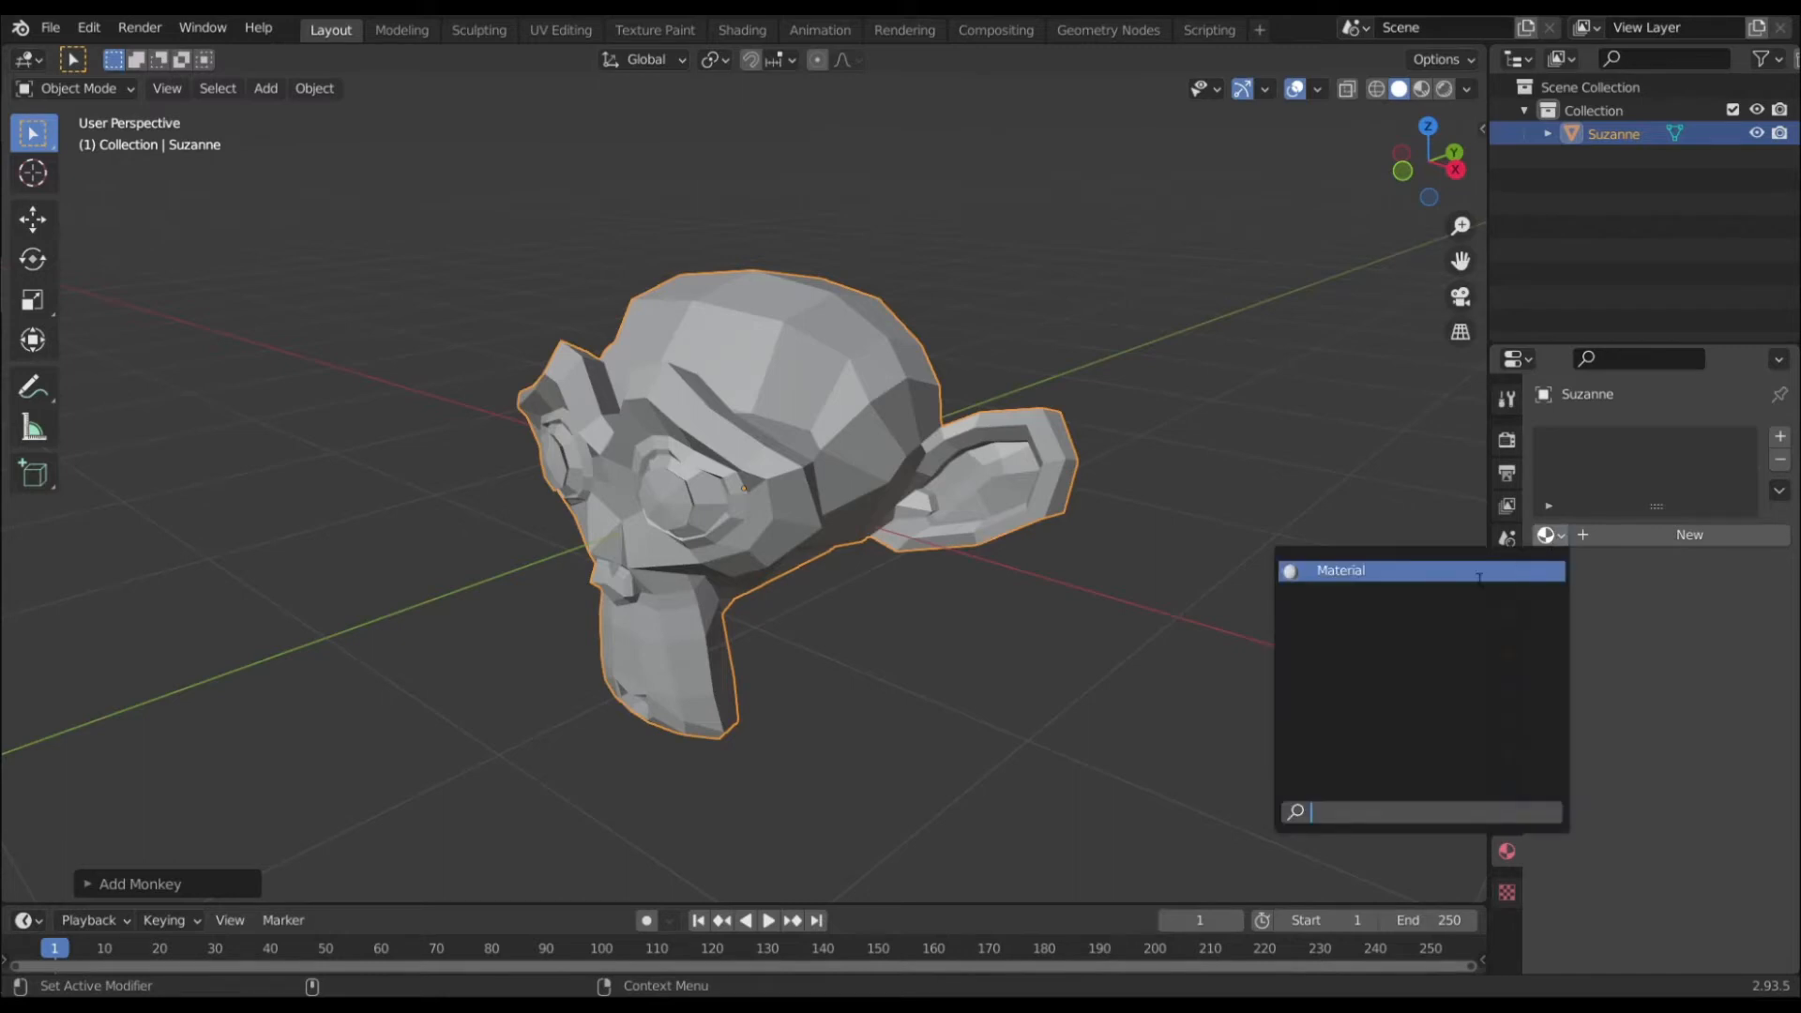
left_click(1097, 596)
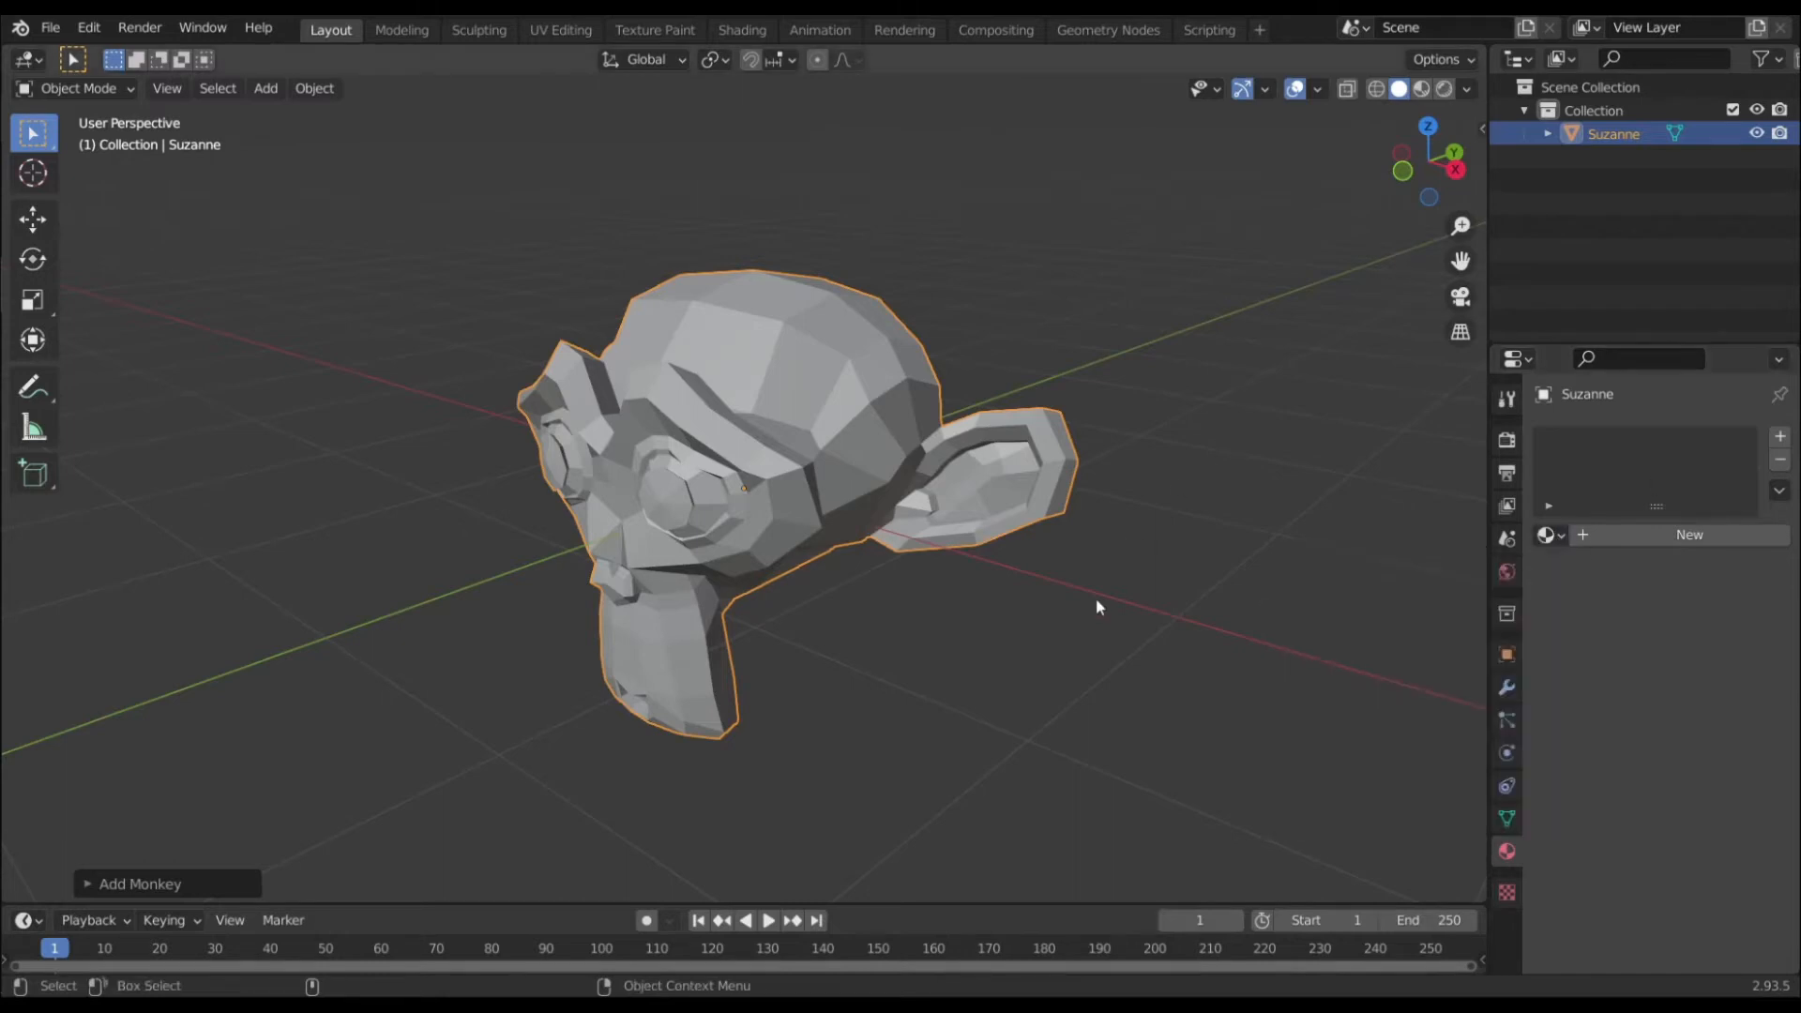
Import the VCC channel viewer and assign the VCC Channel Viewer material to the monkey head
key("shift+v")
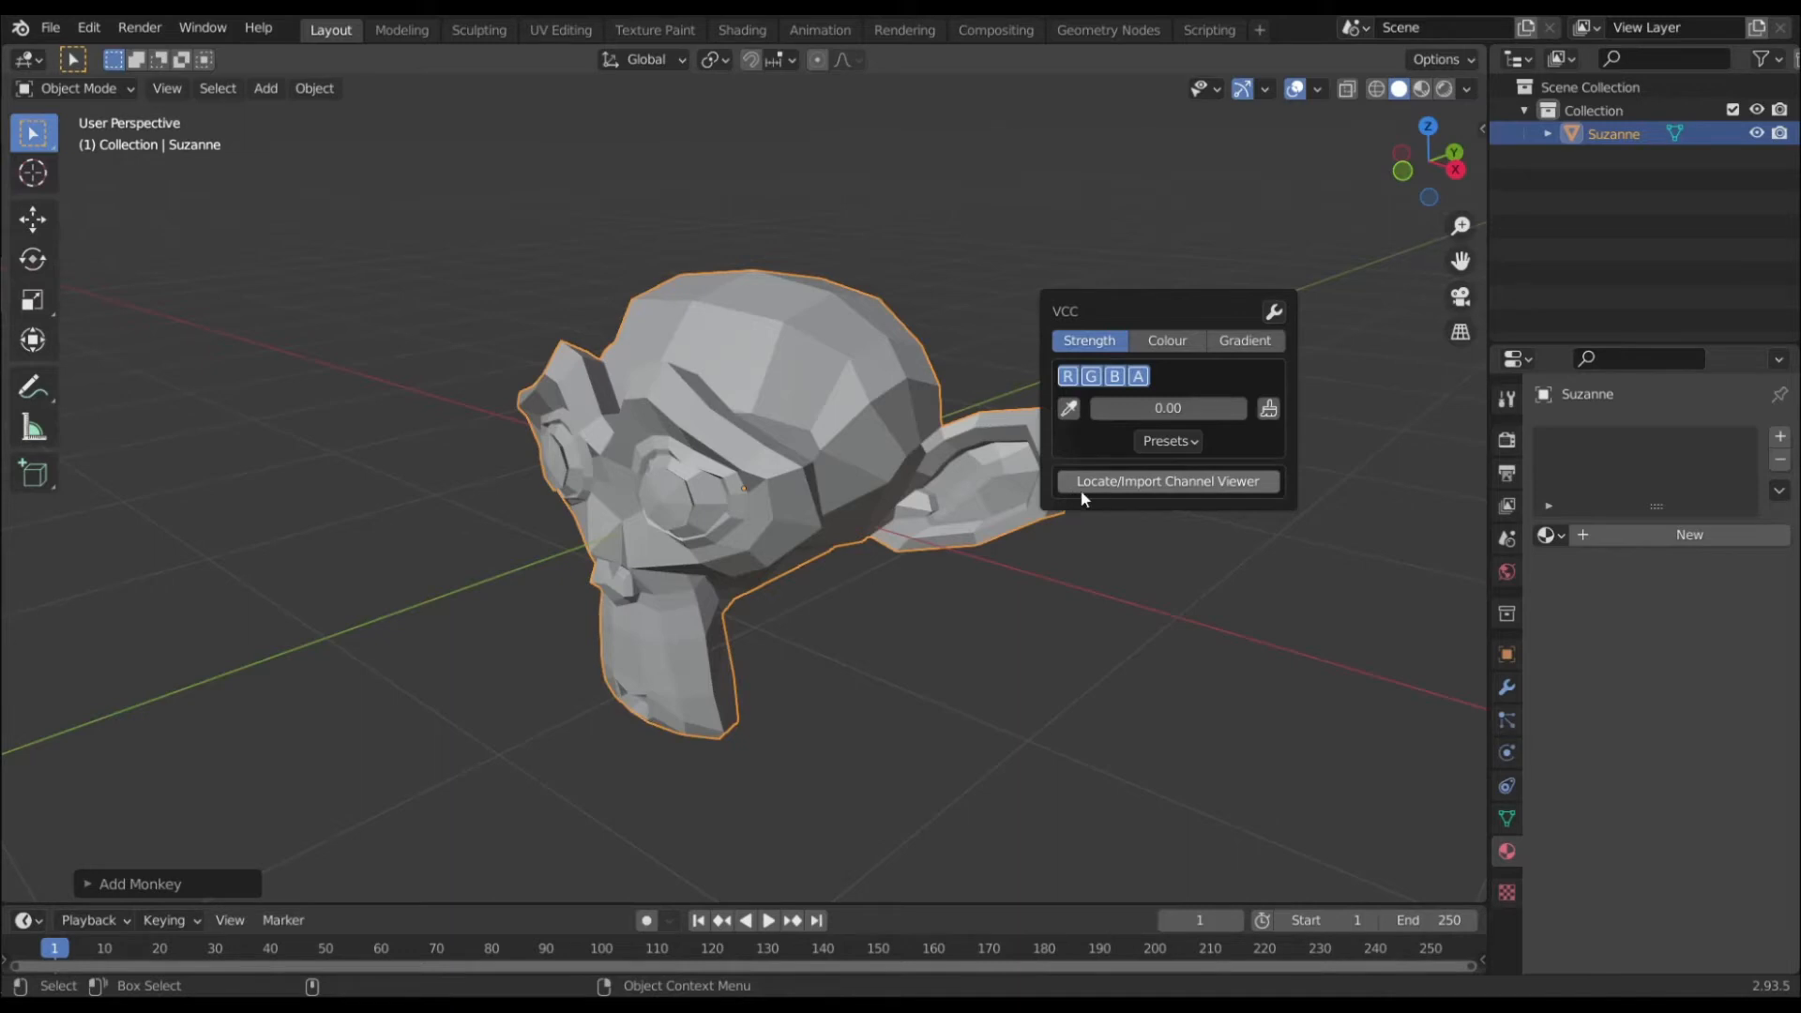
left_click(1248, 481)
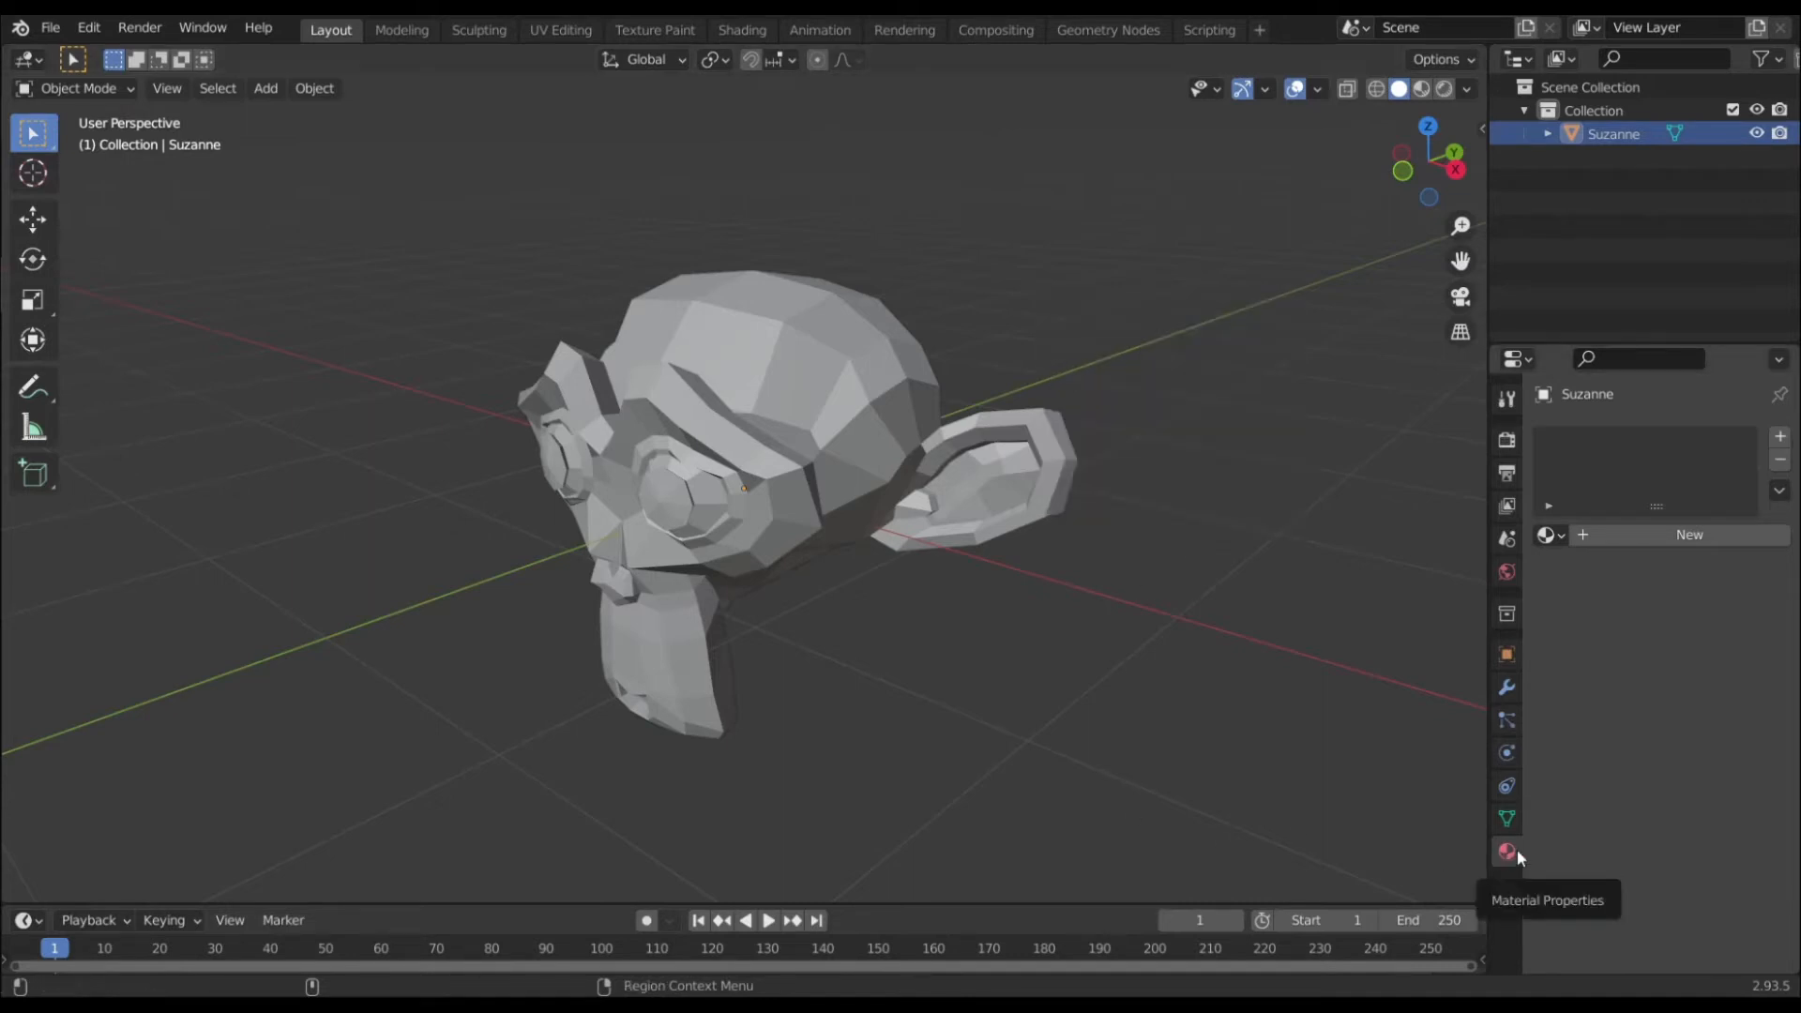
left_click(1549, 534)
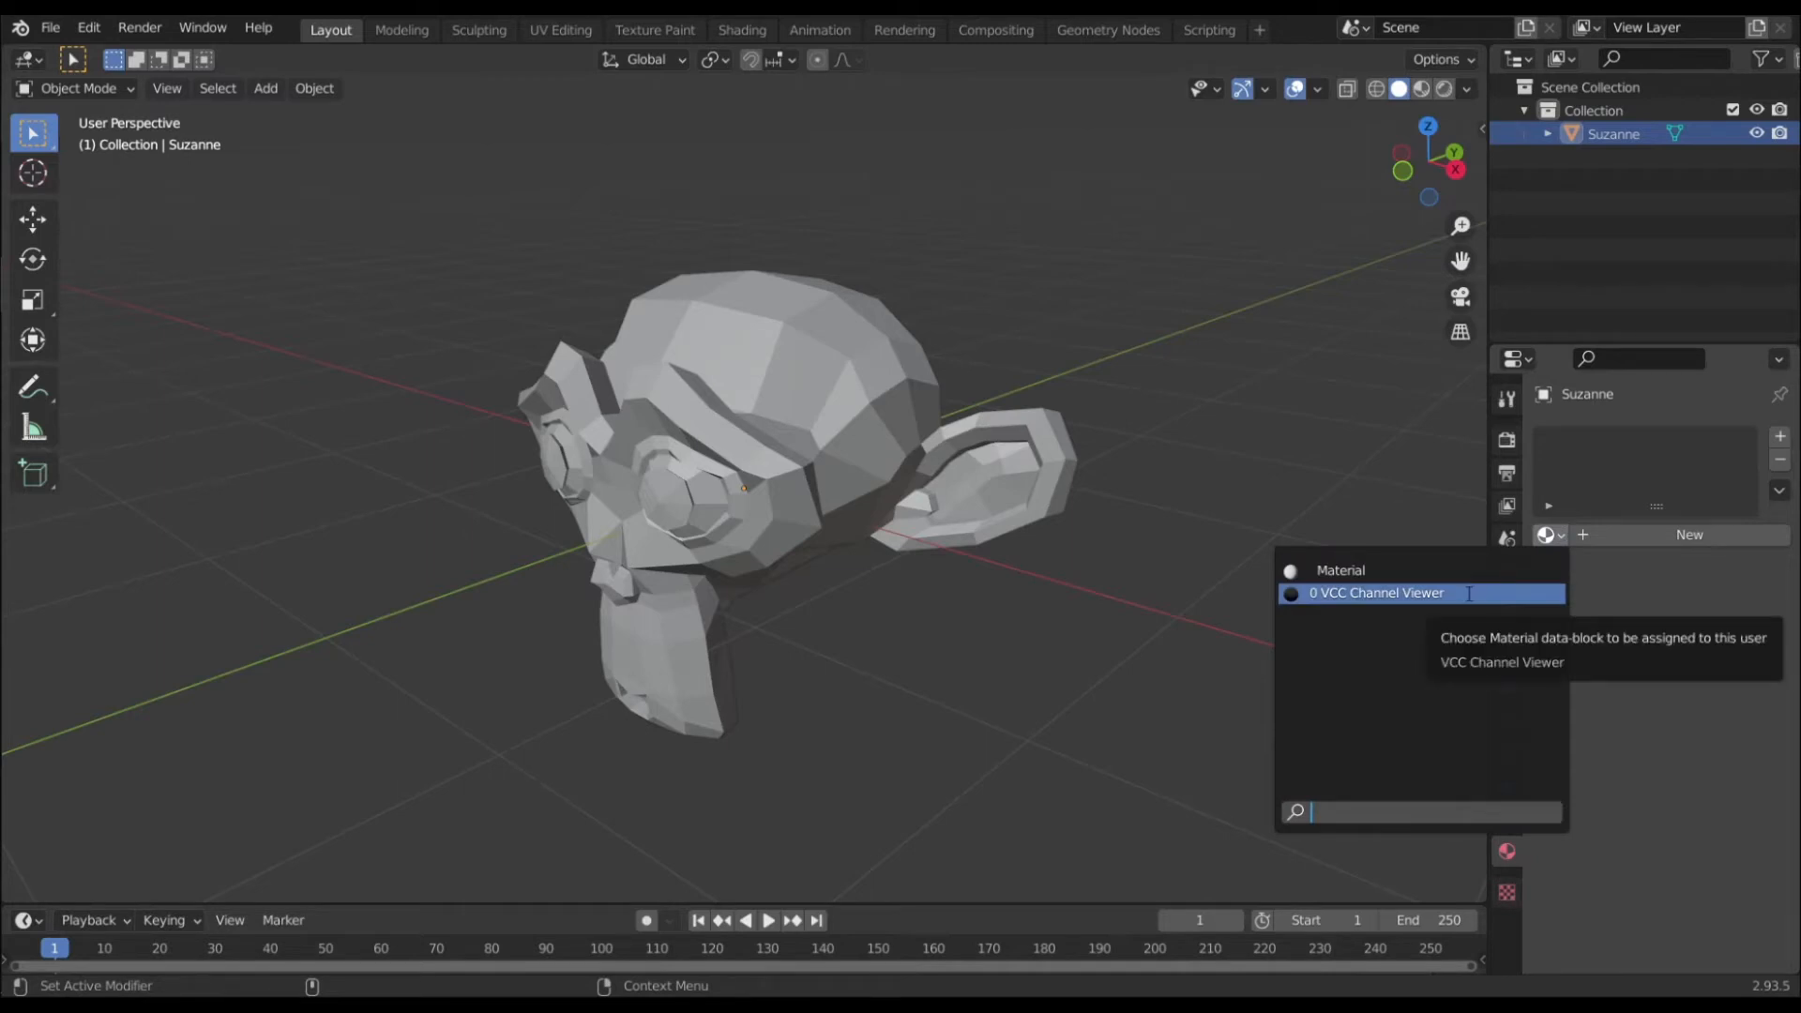
left_click(1468, 593)
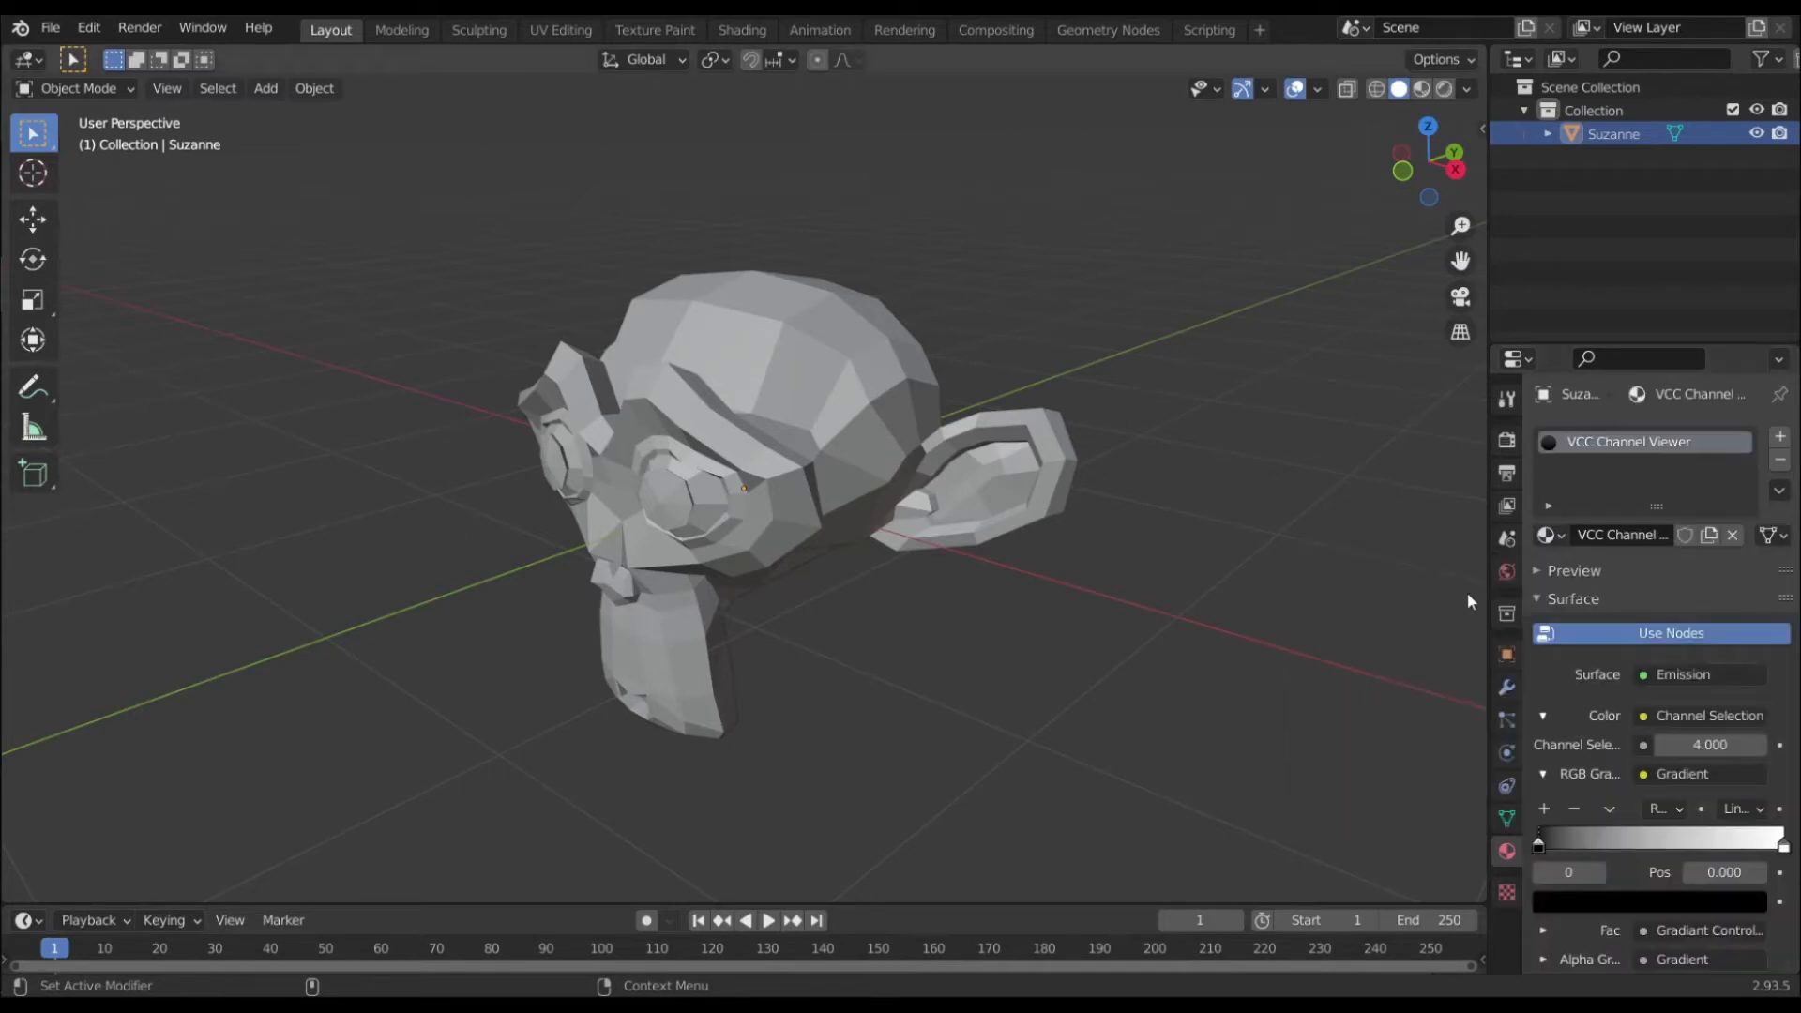
Reselect the monkey head and display the viewport in Material Preview shading
left_click(1023, 441)
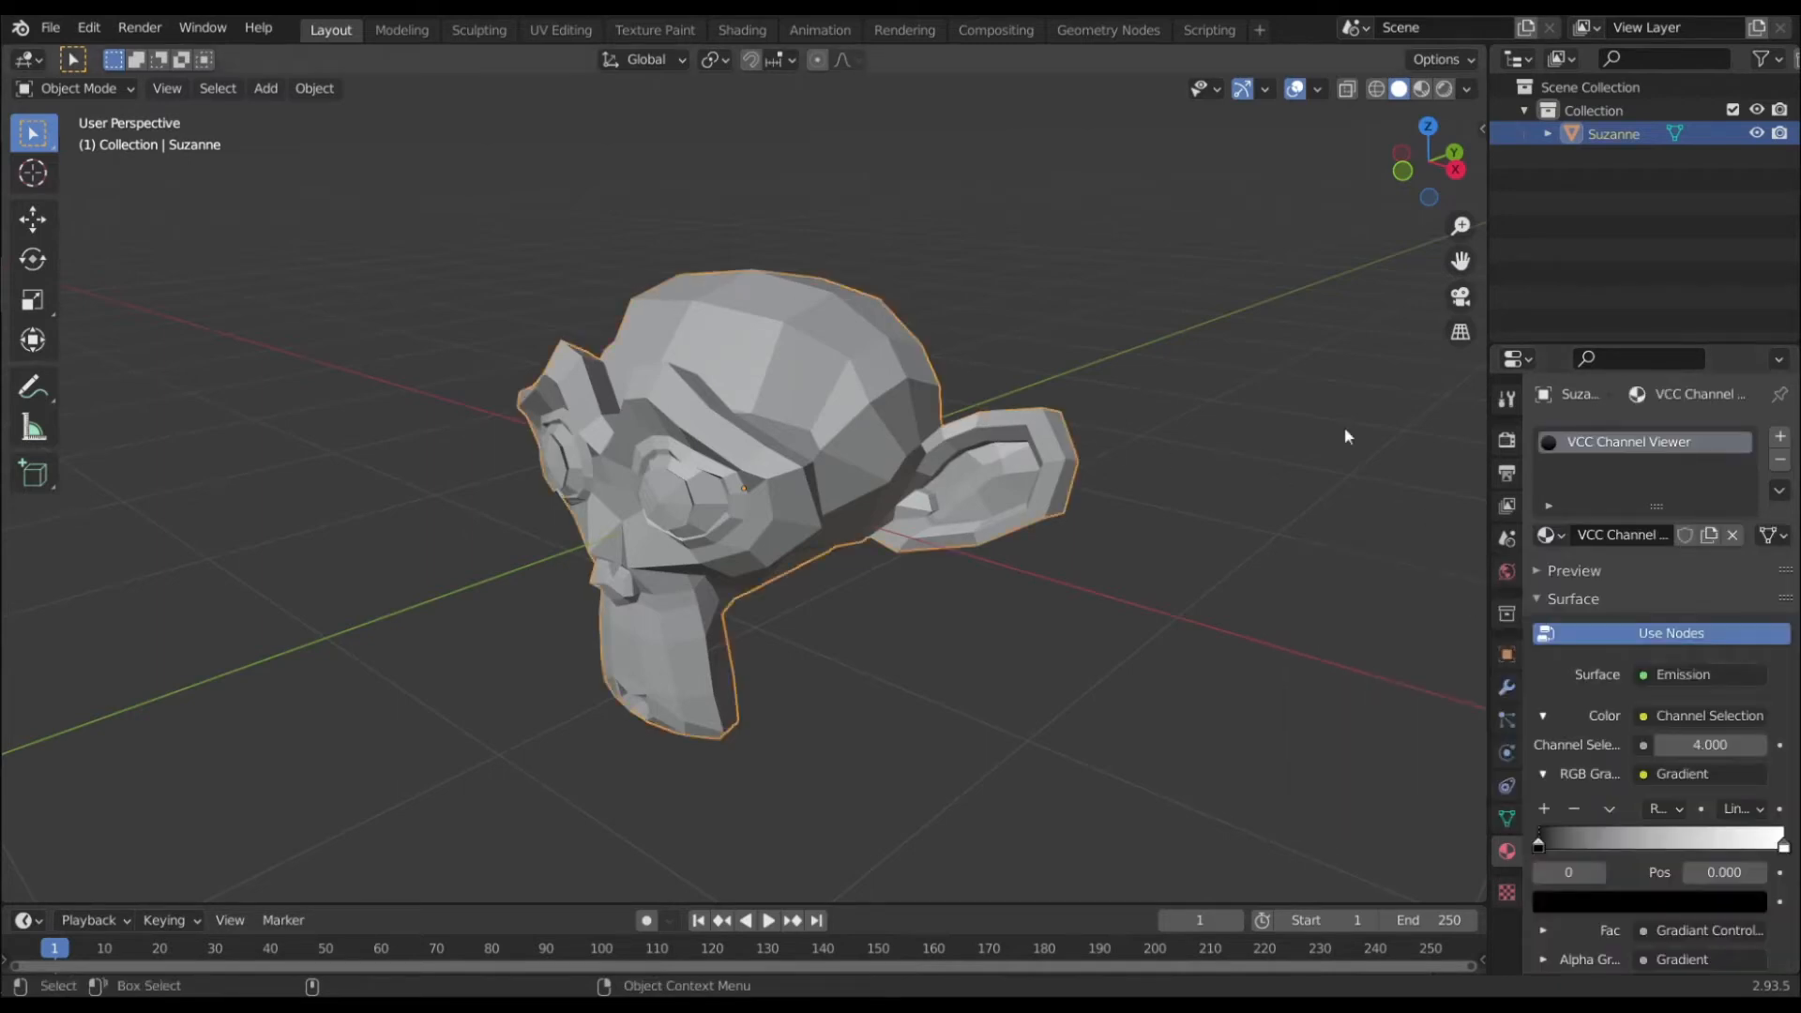
left_click(1420, 91)
mouse_move(936, 498)
middle_mouse_down()
mouse_move(818, 362)
mouse_move(843, 338)
mouse_move(893, 375)
mouse_move(904, 424)
middle_mouse_up()
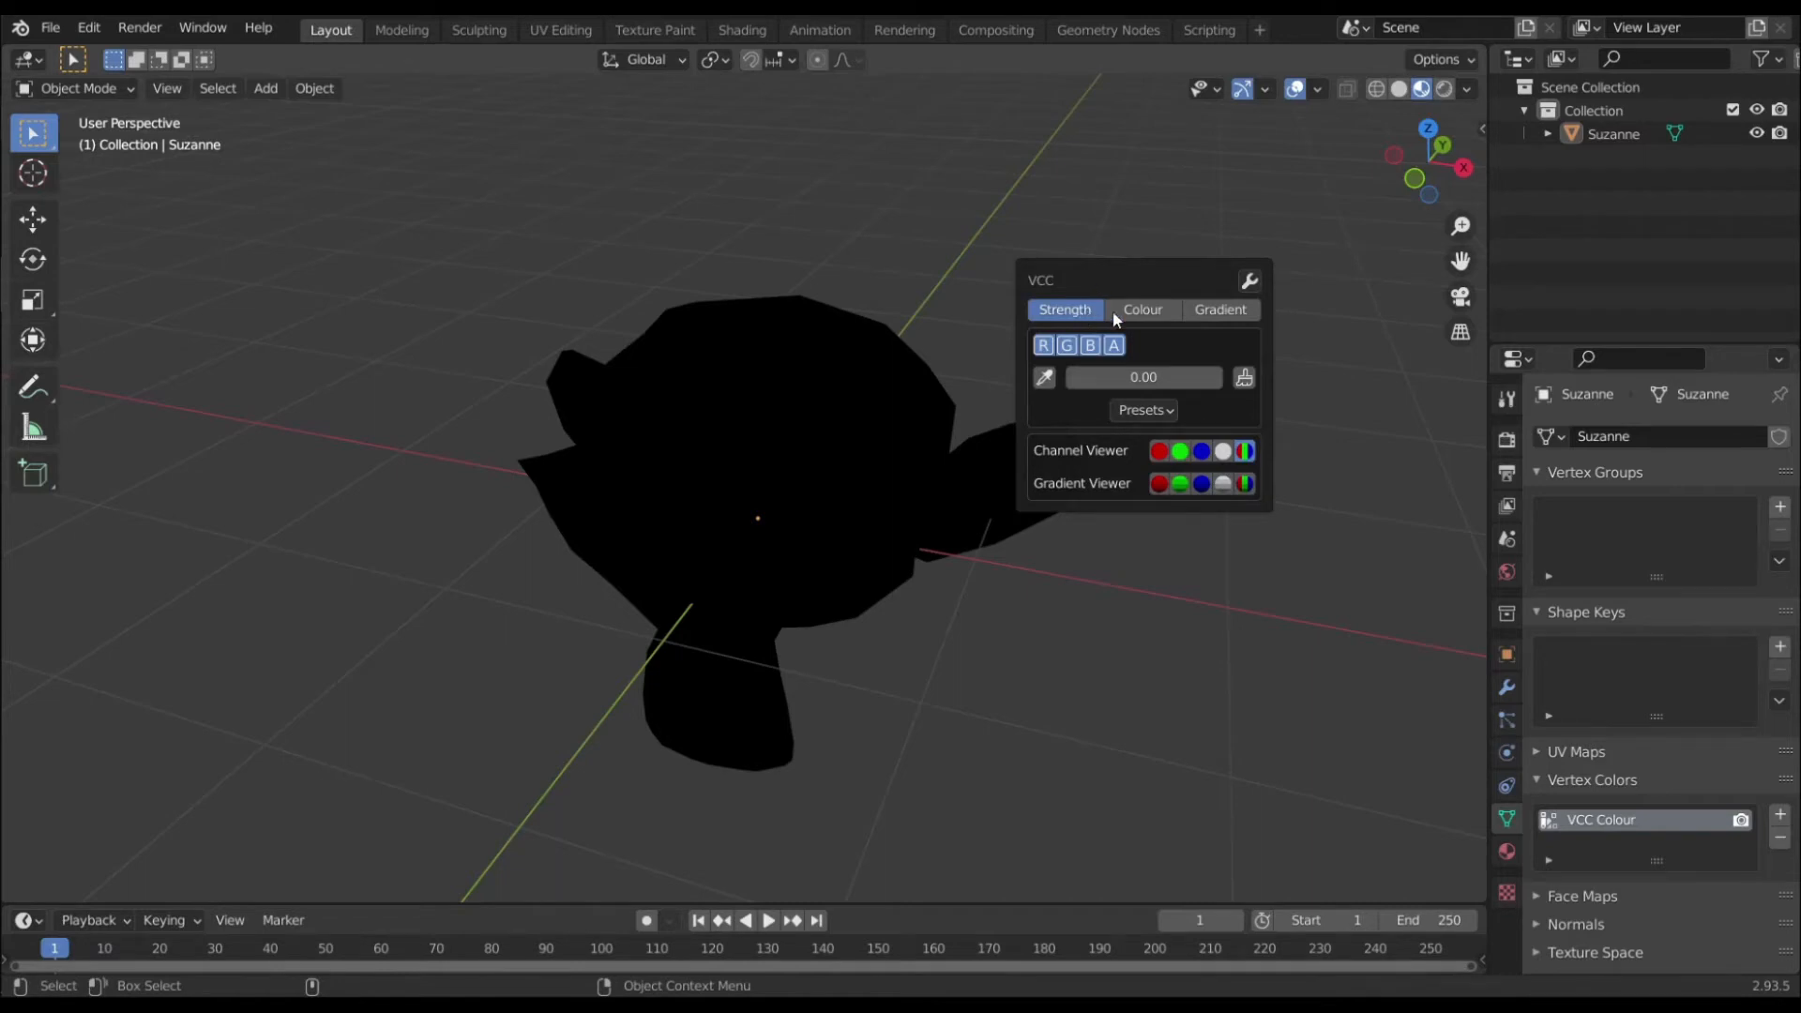
Look through the Colour, Gradient and Strength modes of the VCC add-on, finishing in Strength mode
left_click(1143, 310)
left_click(1212, 317)
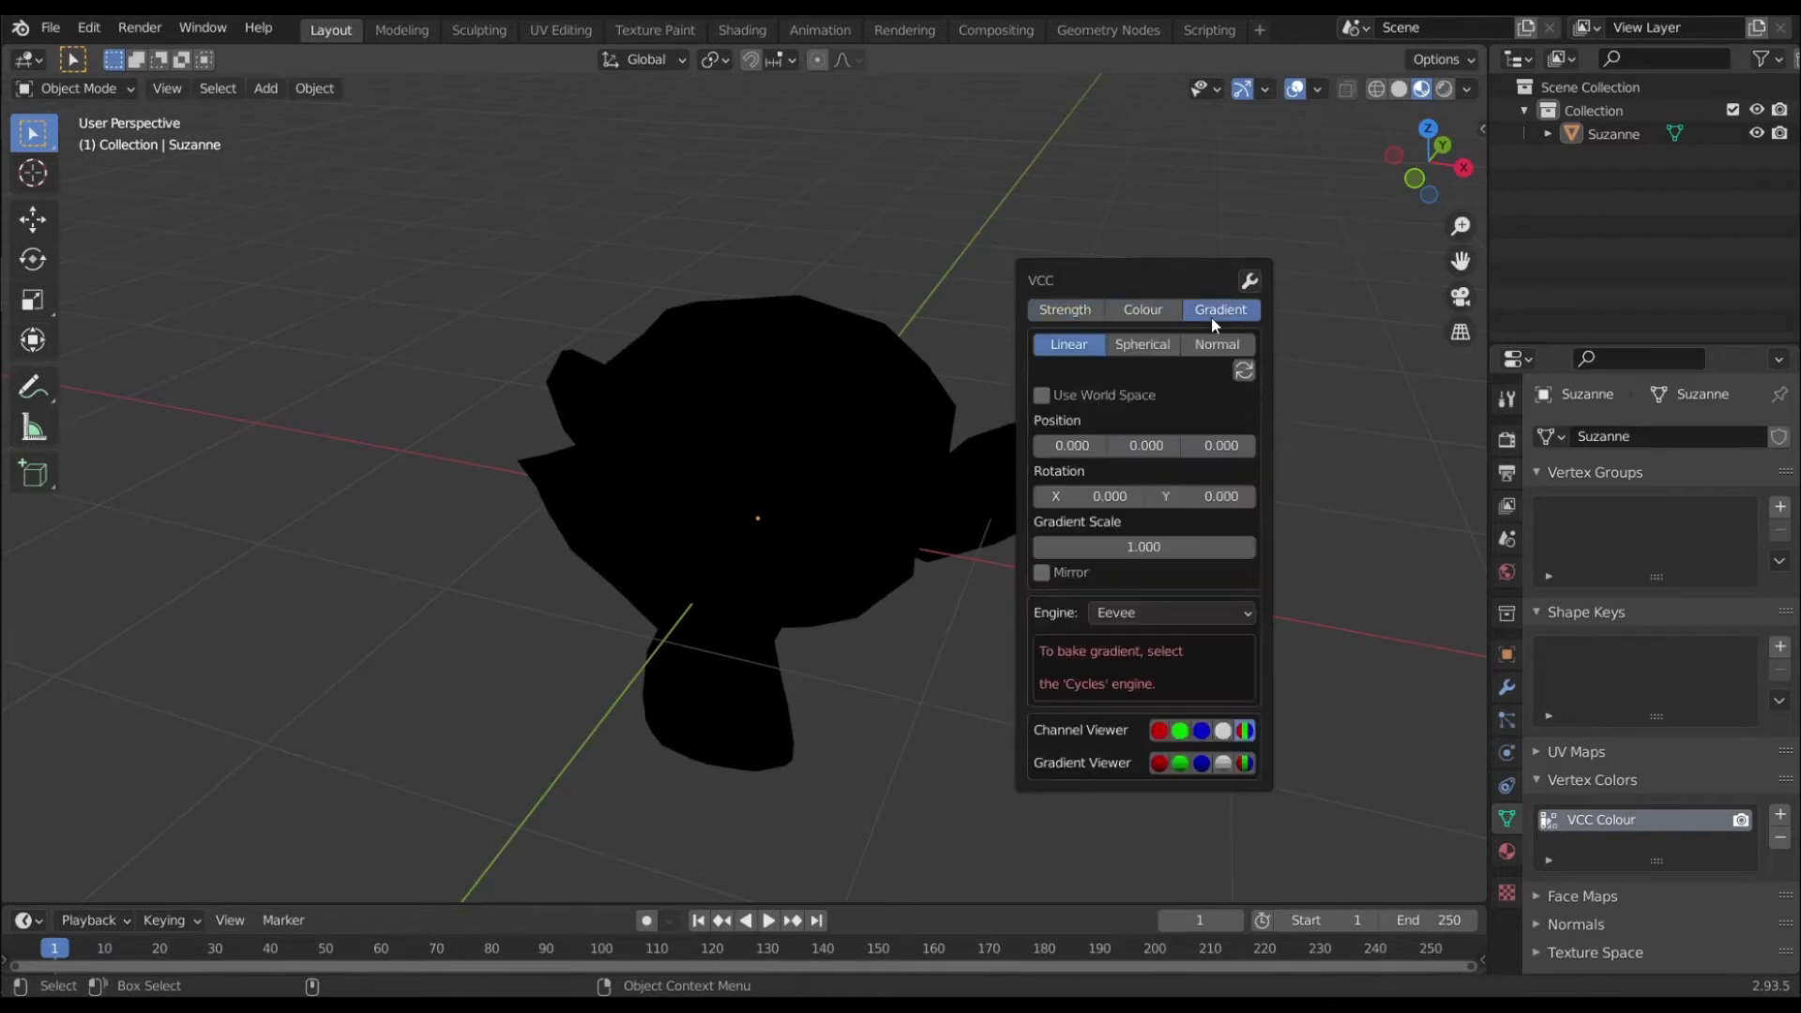
left_click(1056, 311)
left_click(1138, 310)
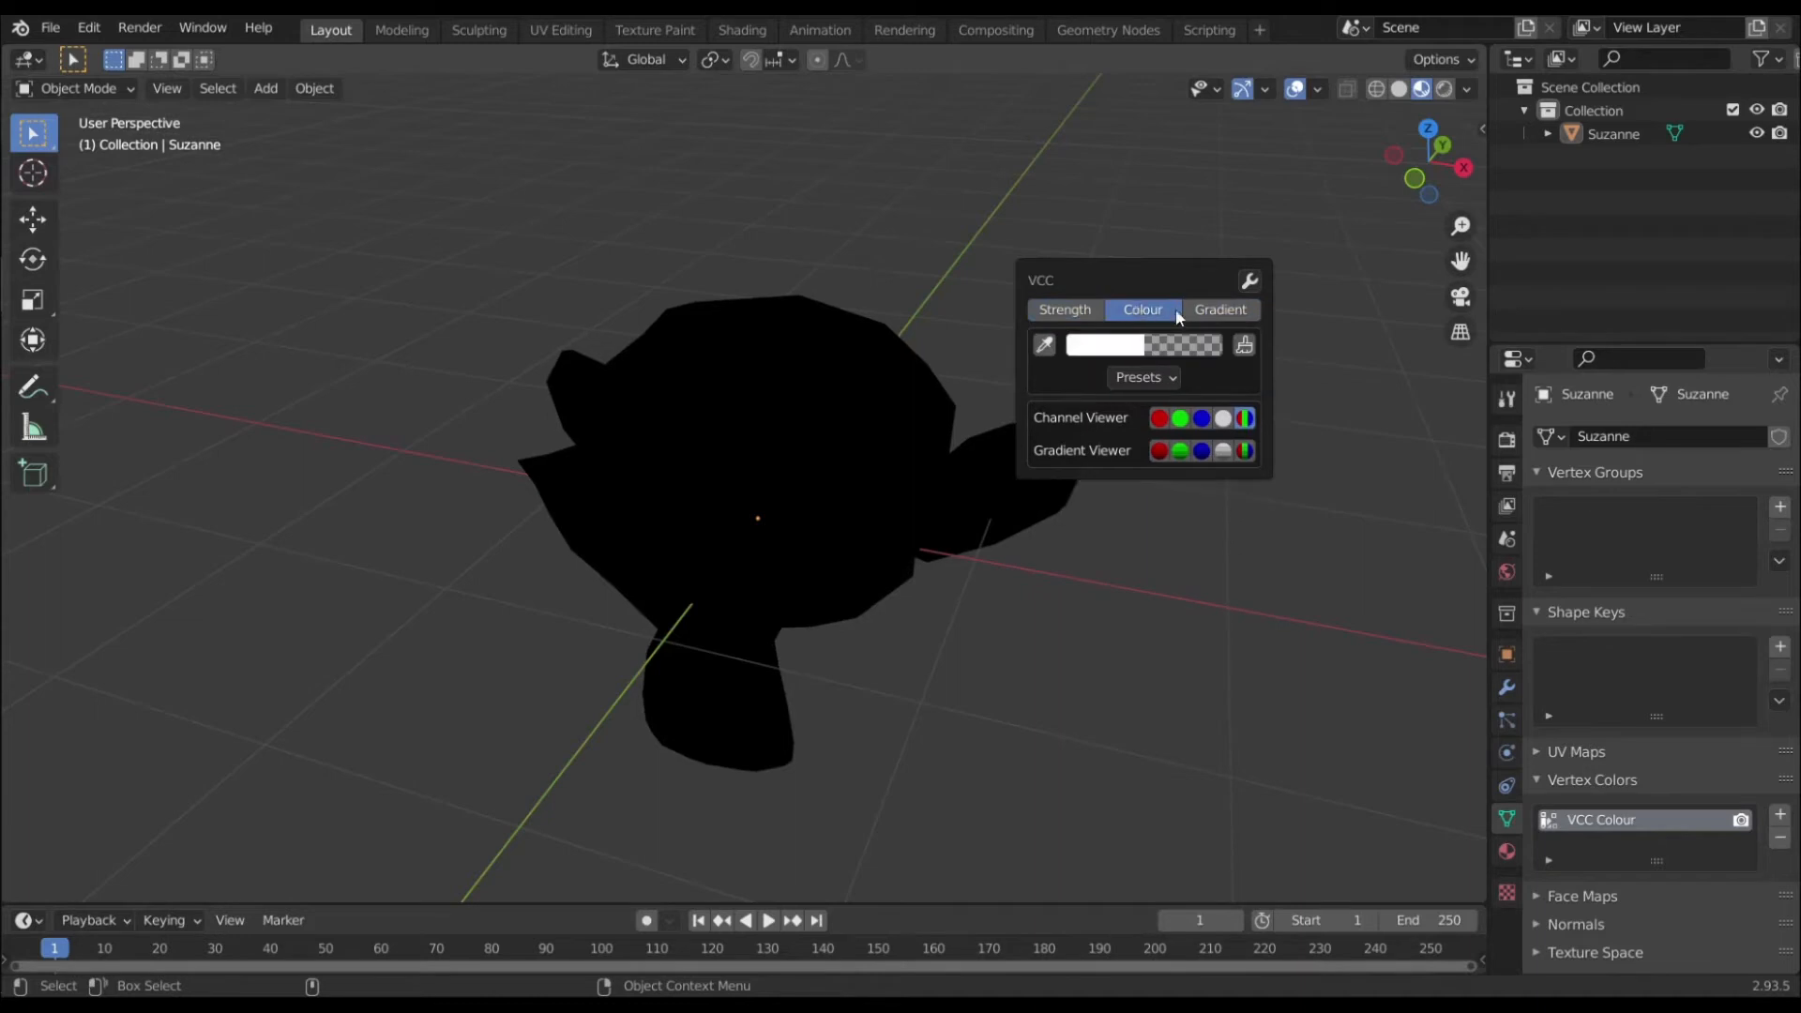
left_click(1225, 311)
left_click(1093, 315)
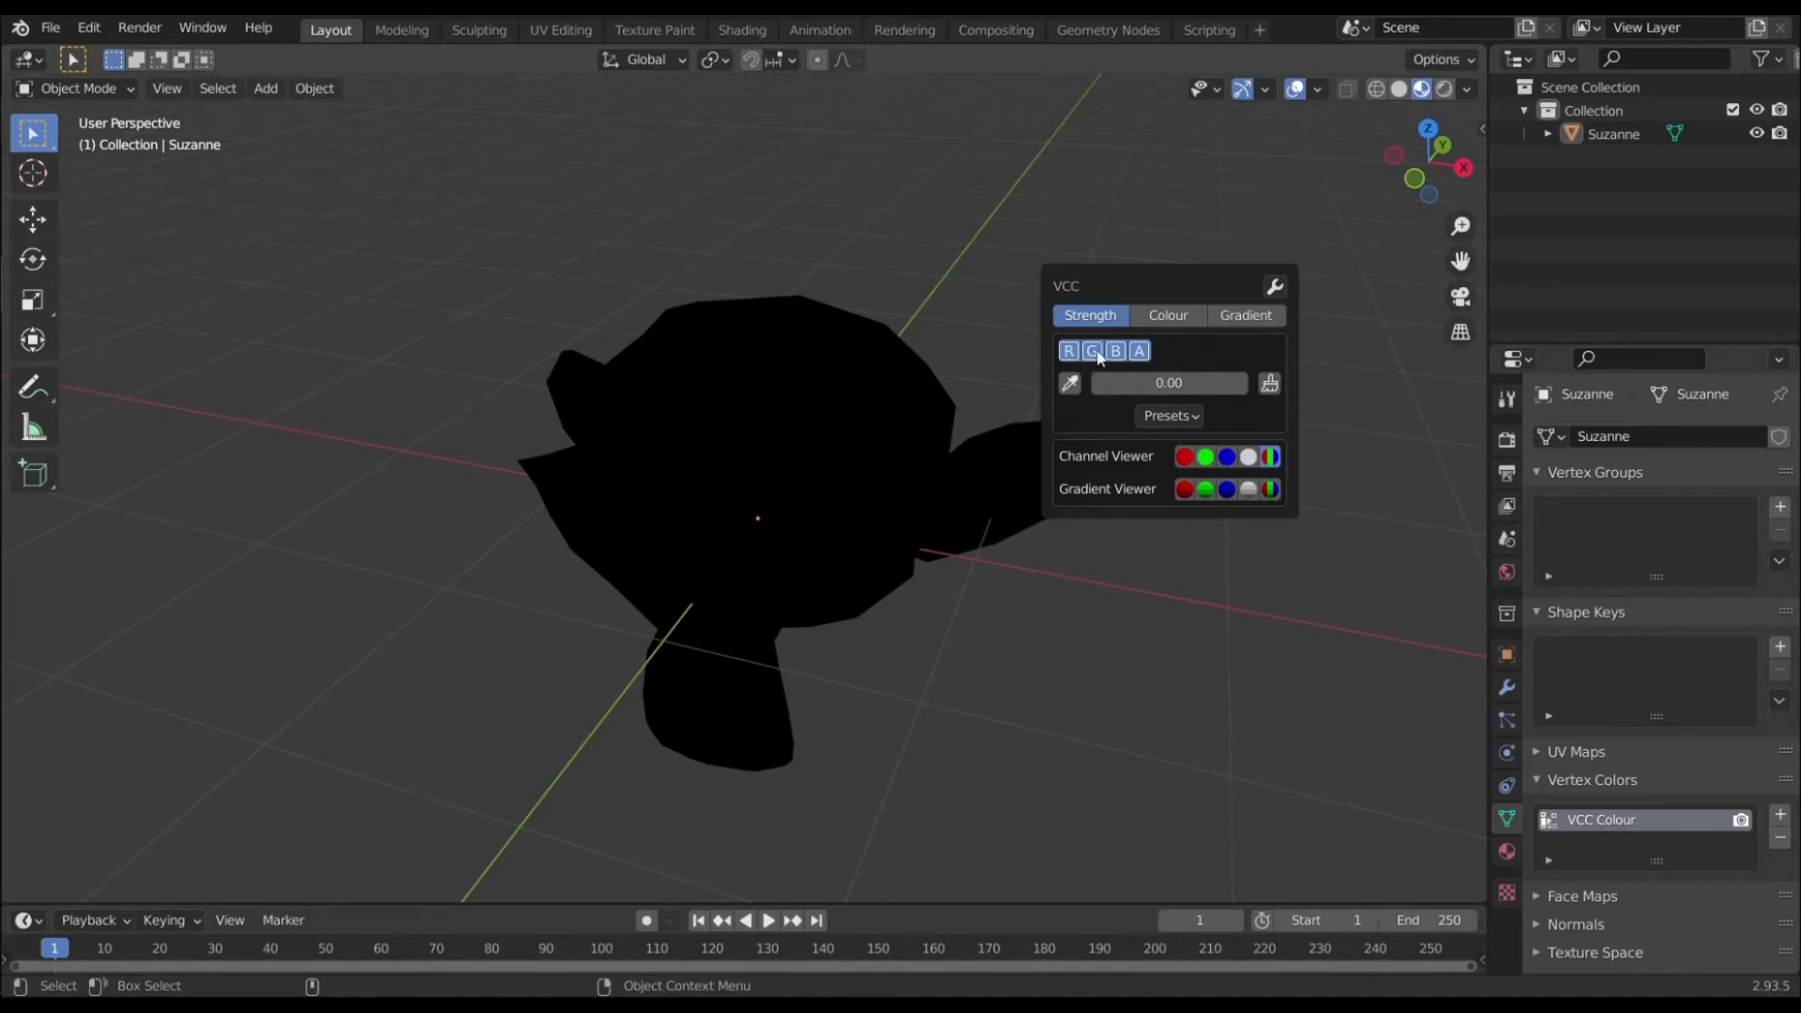
Try different selections of the R, G, B and A channels in the VCC Strength mode
left_click(1070, 357)
left_click(1092, 353)
left_click(1114, 351)
left_click(1137, 353)
left_click(1116, 350)
left_click(1092, 351)
left_click(1069, 352)
left_click(1092, 354)
left_click(1115, 351)
left_click(1091, 351)
left_click(1115, 351)
left_click(1139, 351)
Open the VCC strength presets and adjust the channel strength value
left_click(1170, 415)
left_click_drag(1098, 383, 1193, 388)
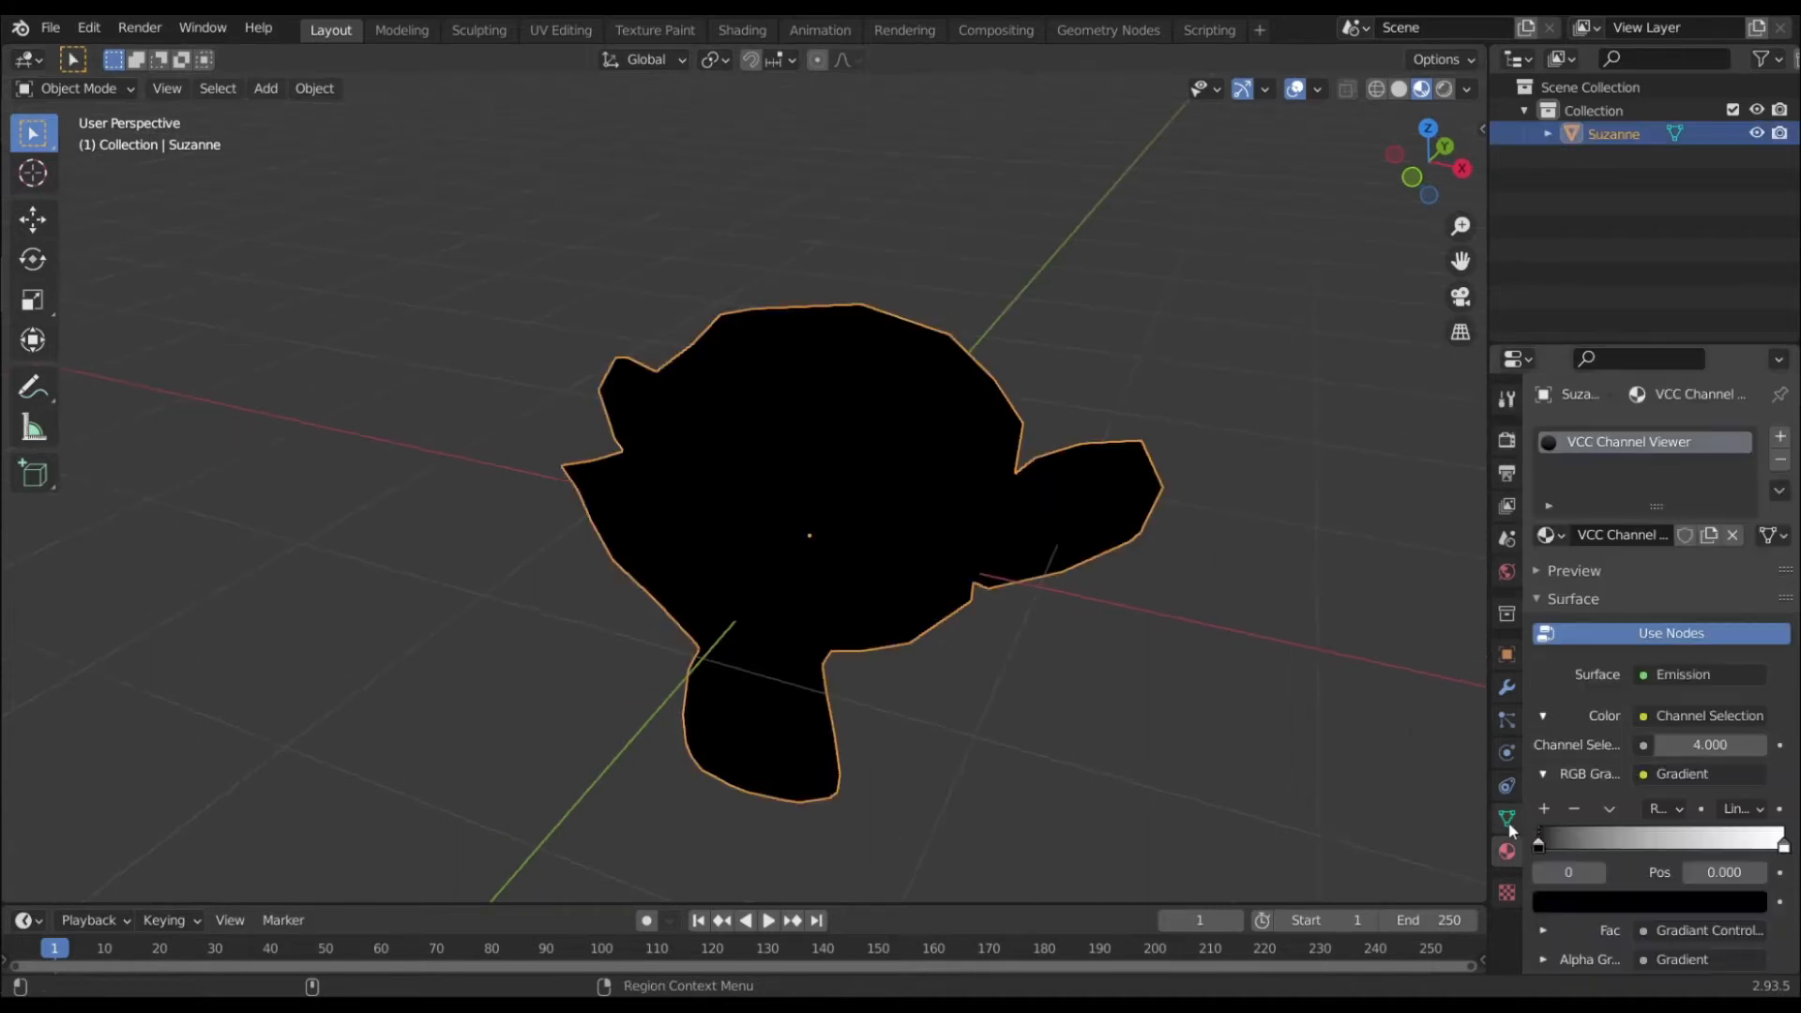
Show the monkey head's vertex colour data and enter Edit Mode on the mesh
left_click(1505, 820)
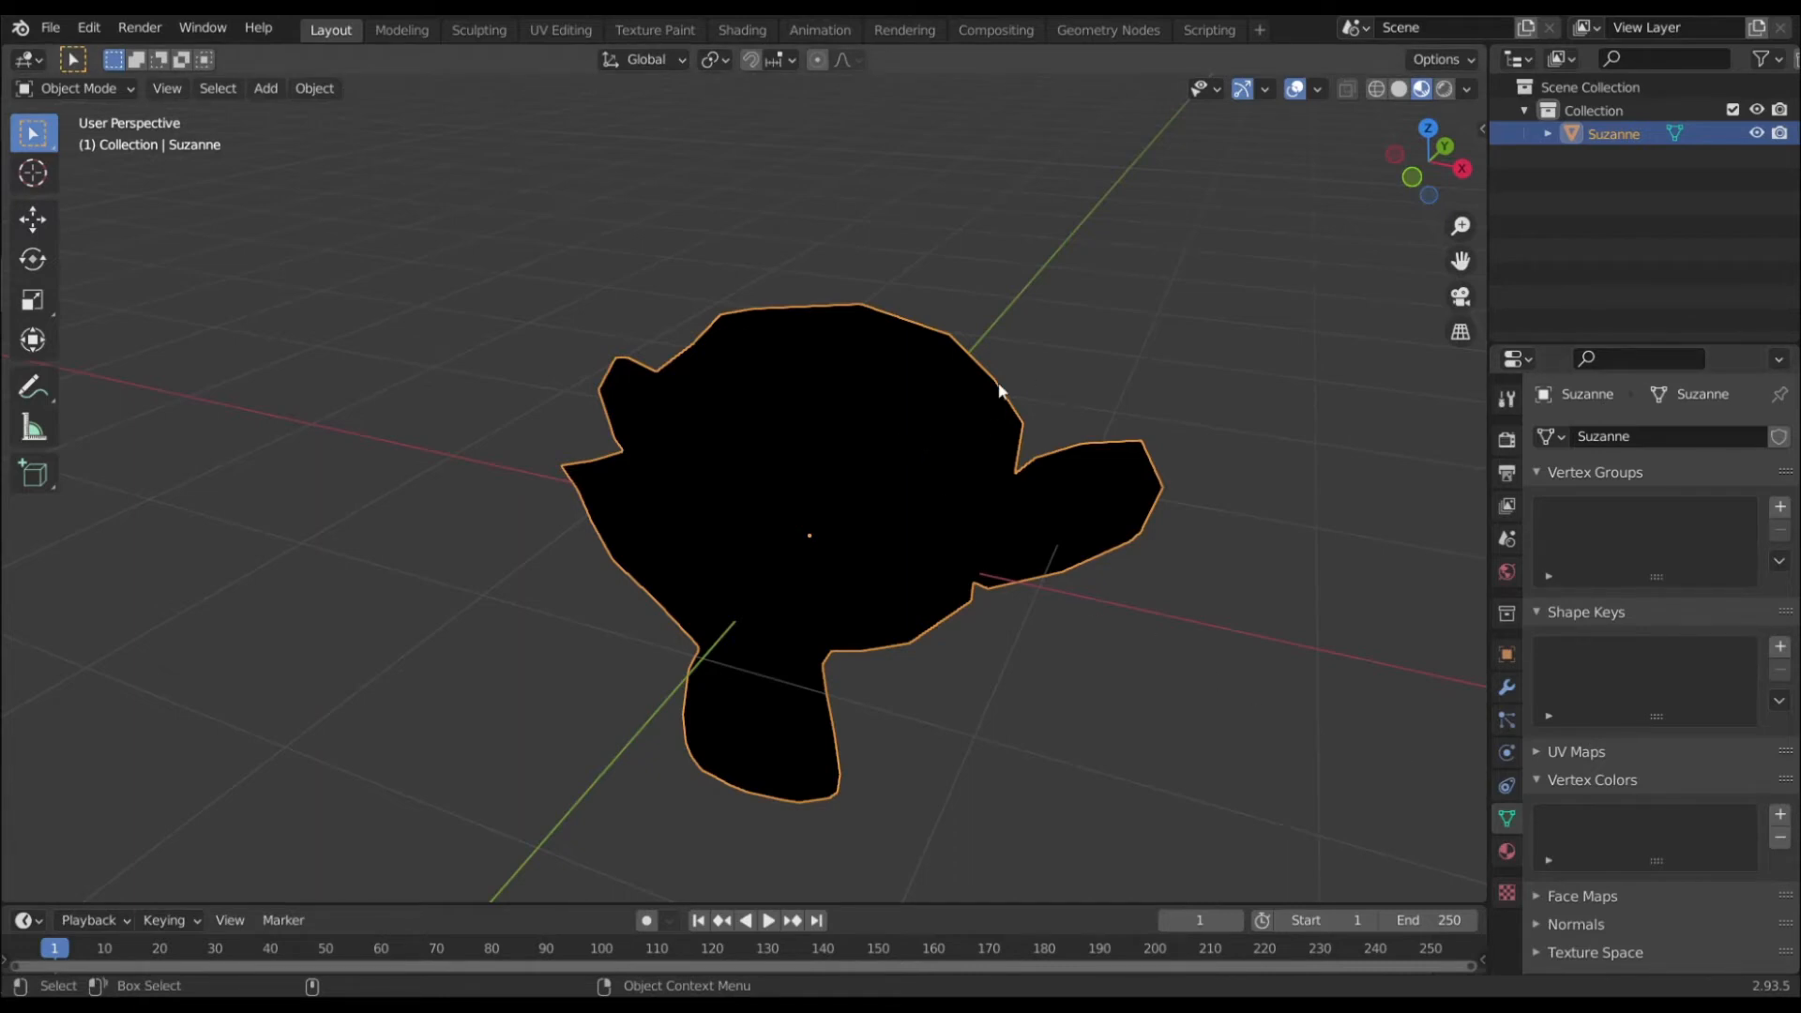
key("Tab")
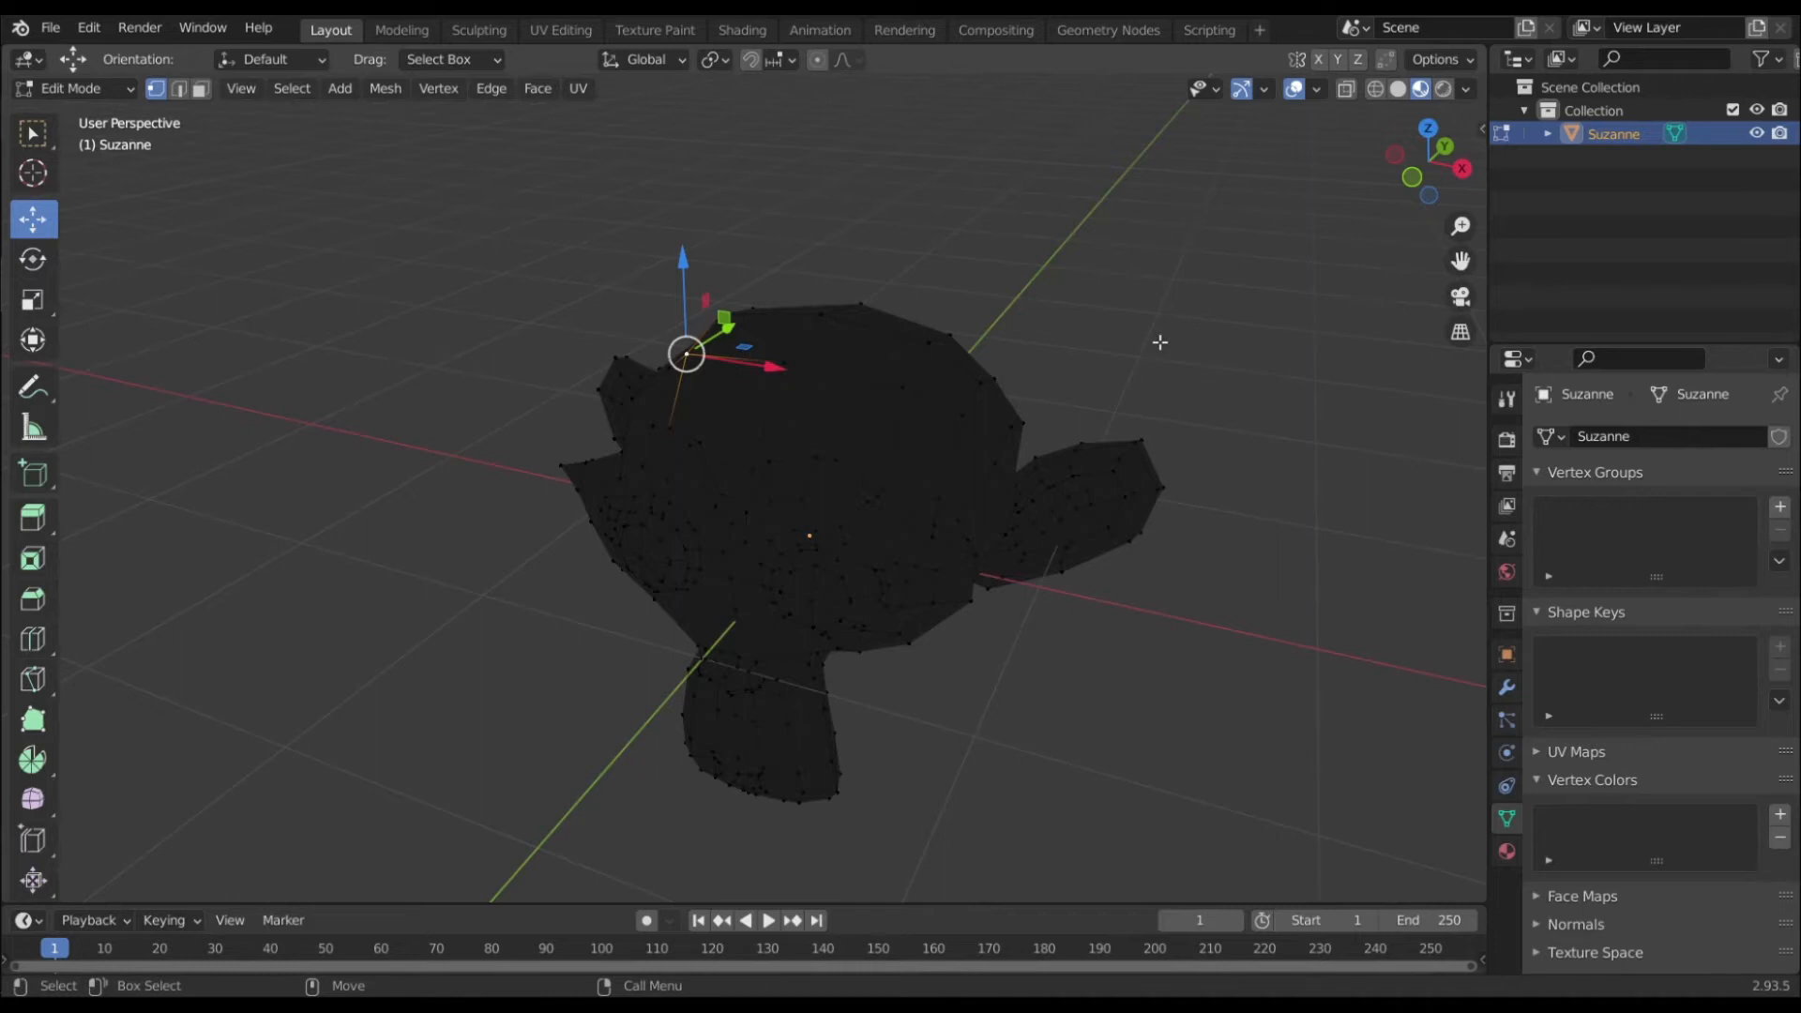
Try the Use Custom Layer Name option in the VCC settings, leaving it disabled
left_click_drag(928, 322, 979, 318, "alt")
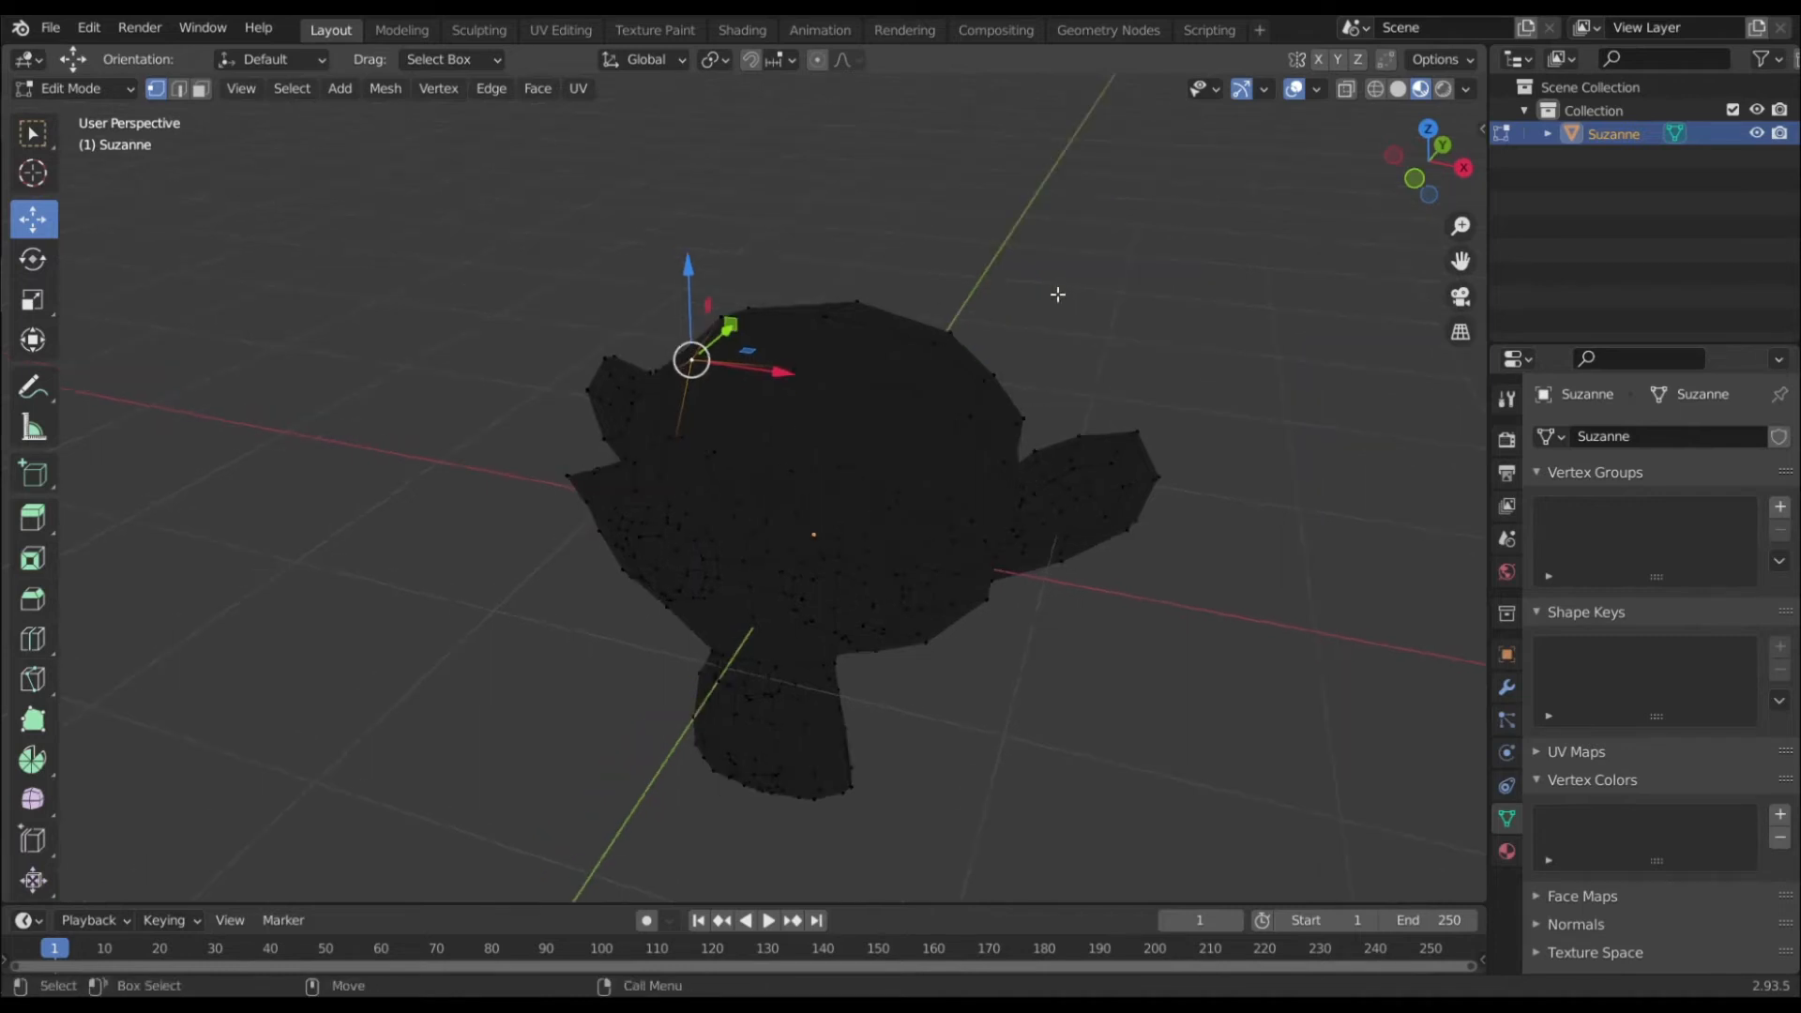
key("alt+v")
left_click(1275, 240)
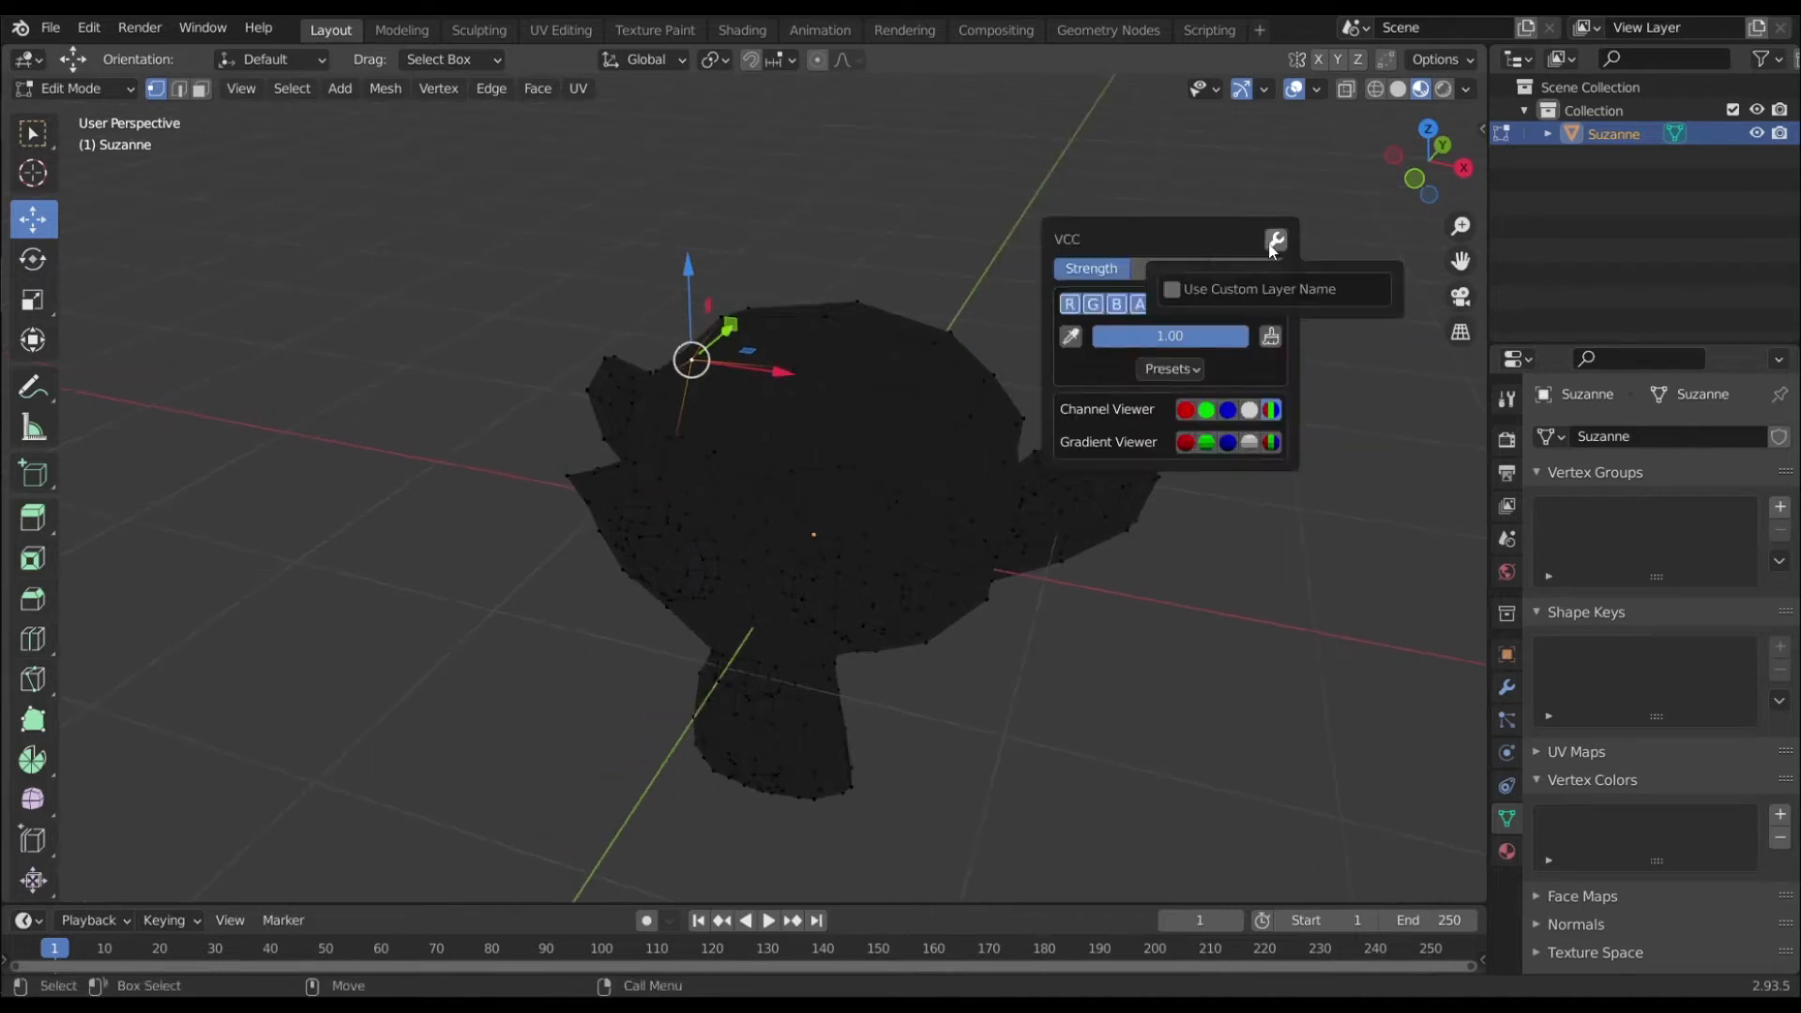
left_click(1238, 290)
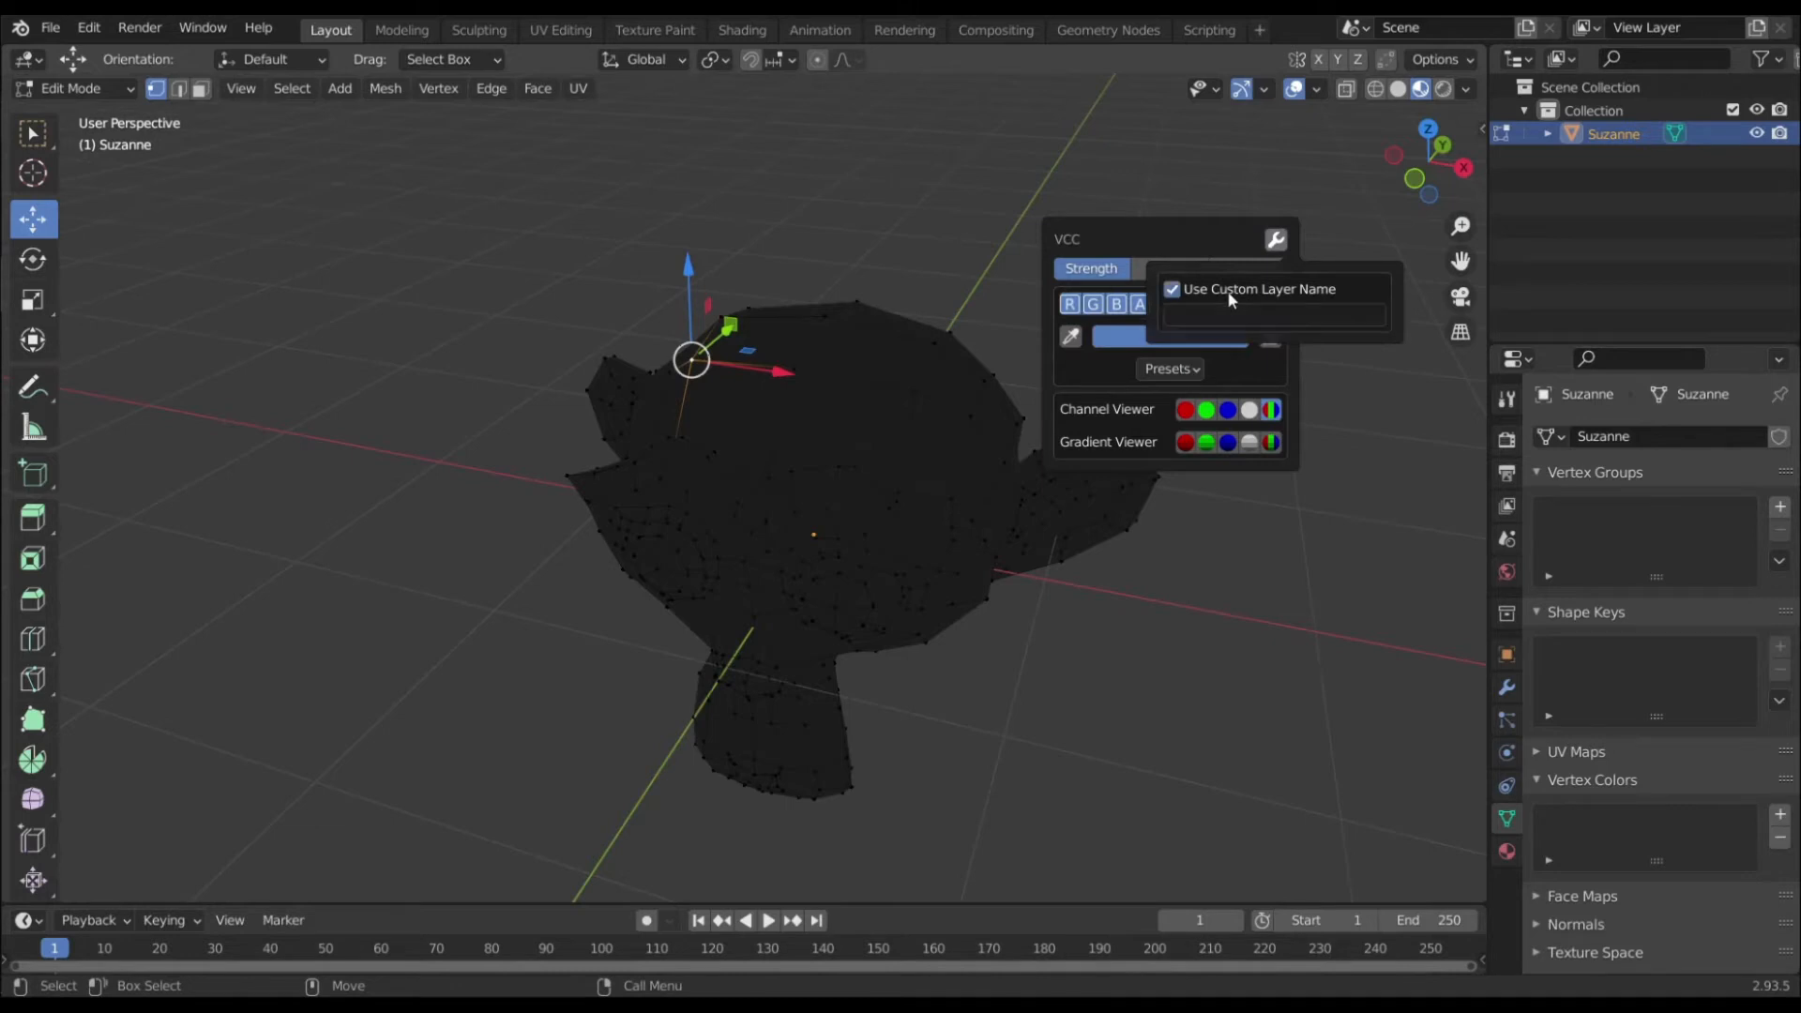
left_click(1204, 296)
Set the VCC strength to 0.00 for all four channels and apply it to a single forehead vertex in Edit Mode
key("Tab")
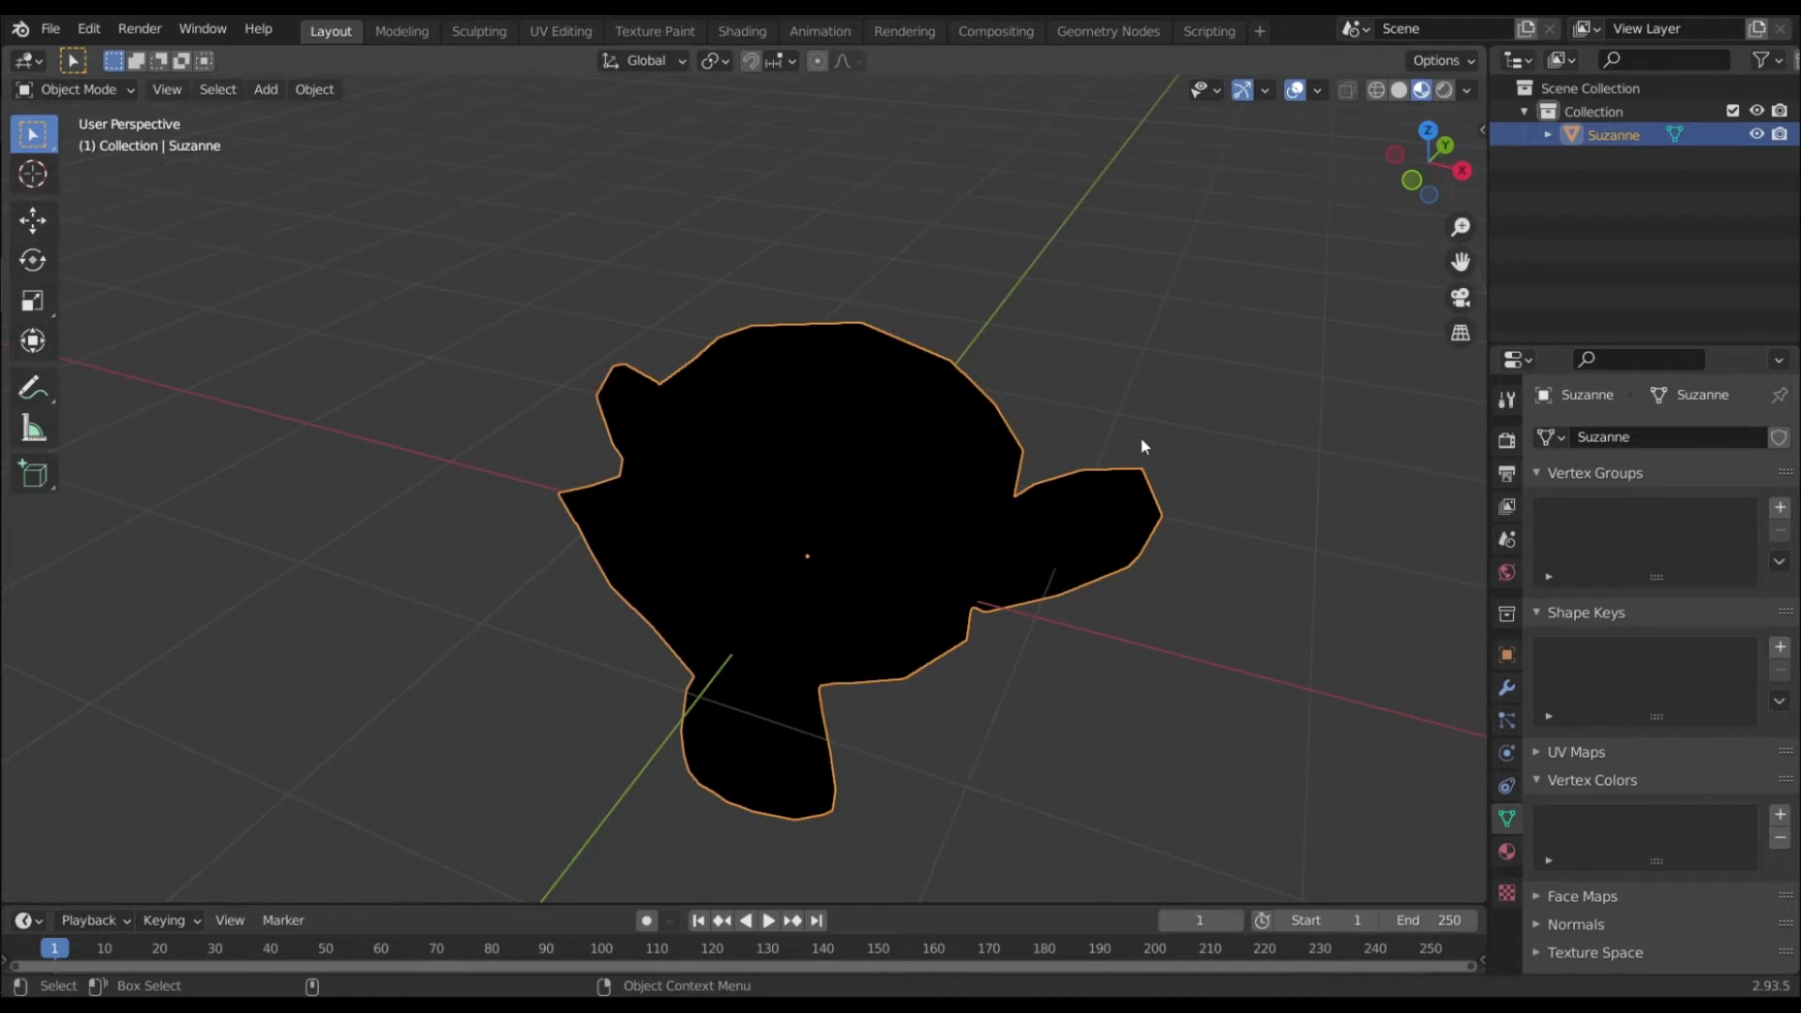
key("Tab")
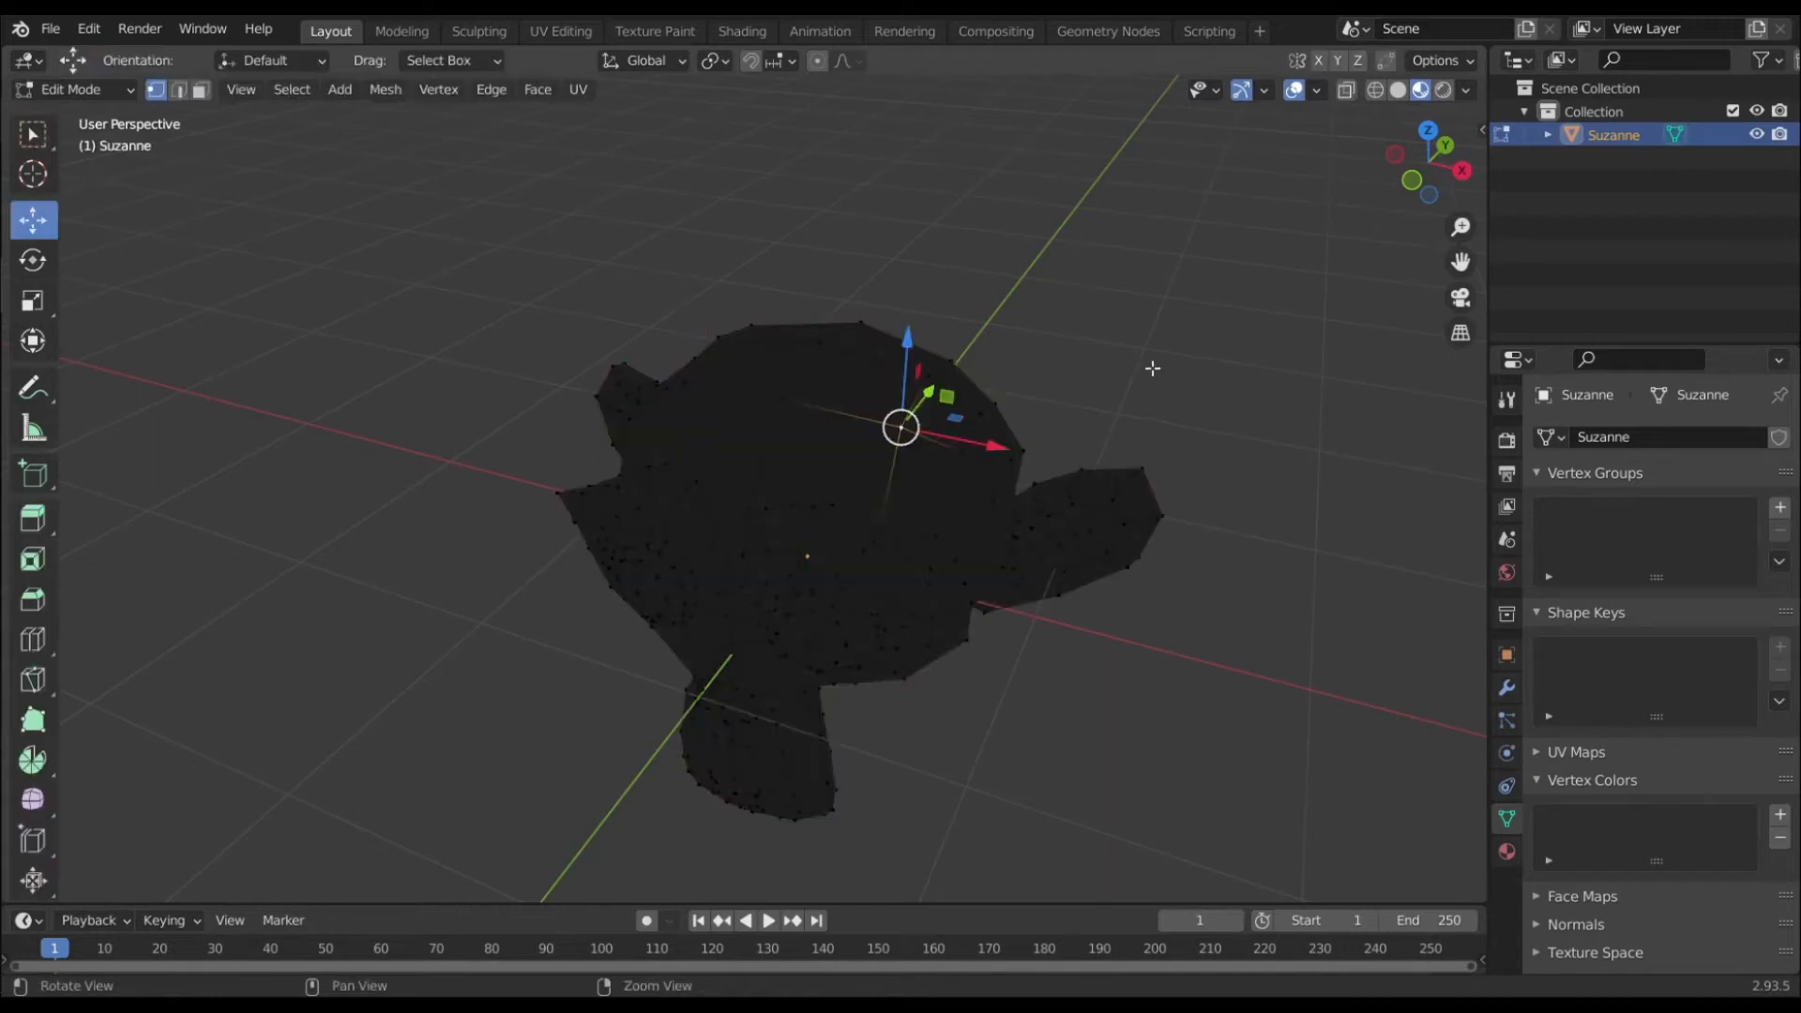
key("alt+v")
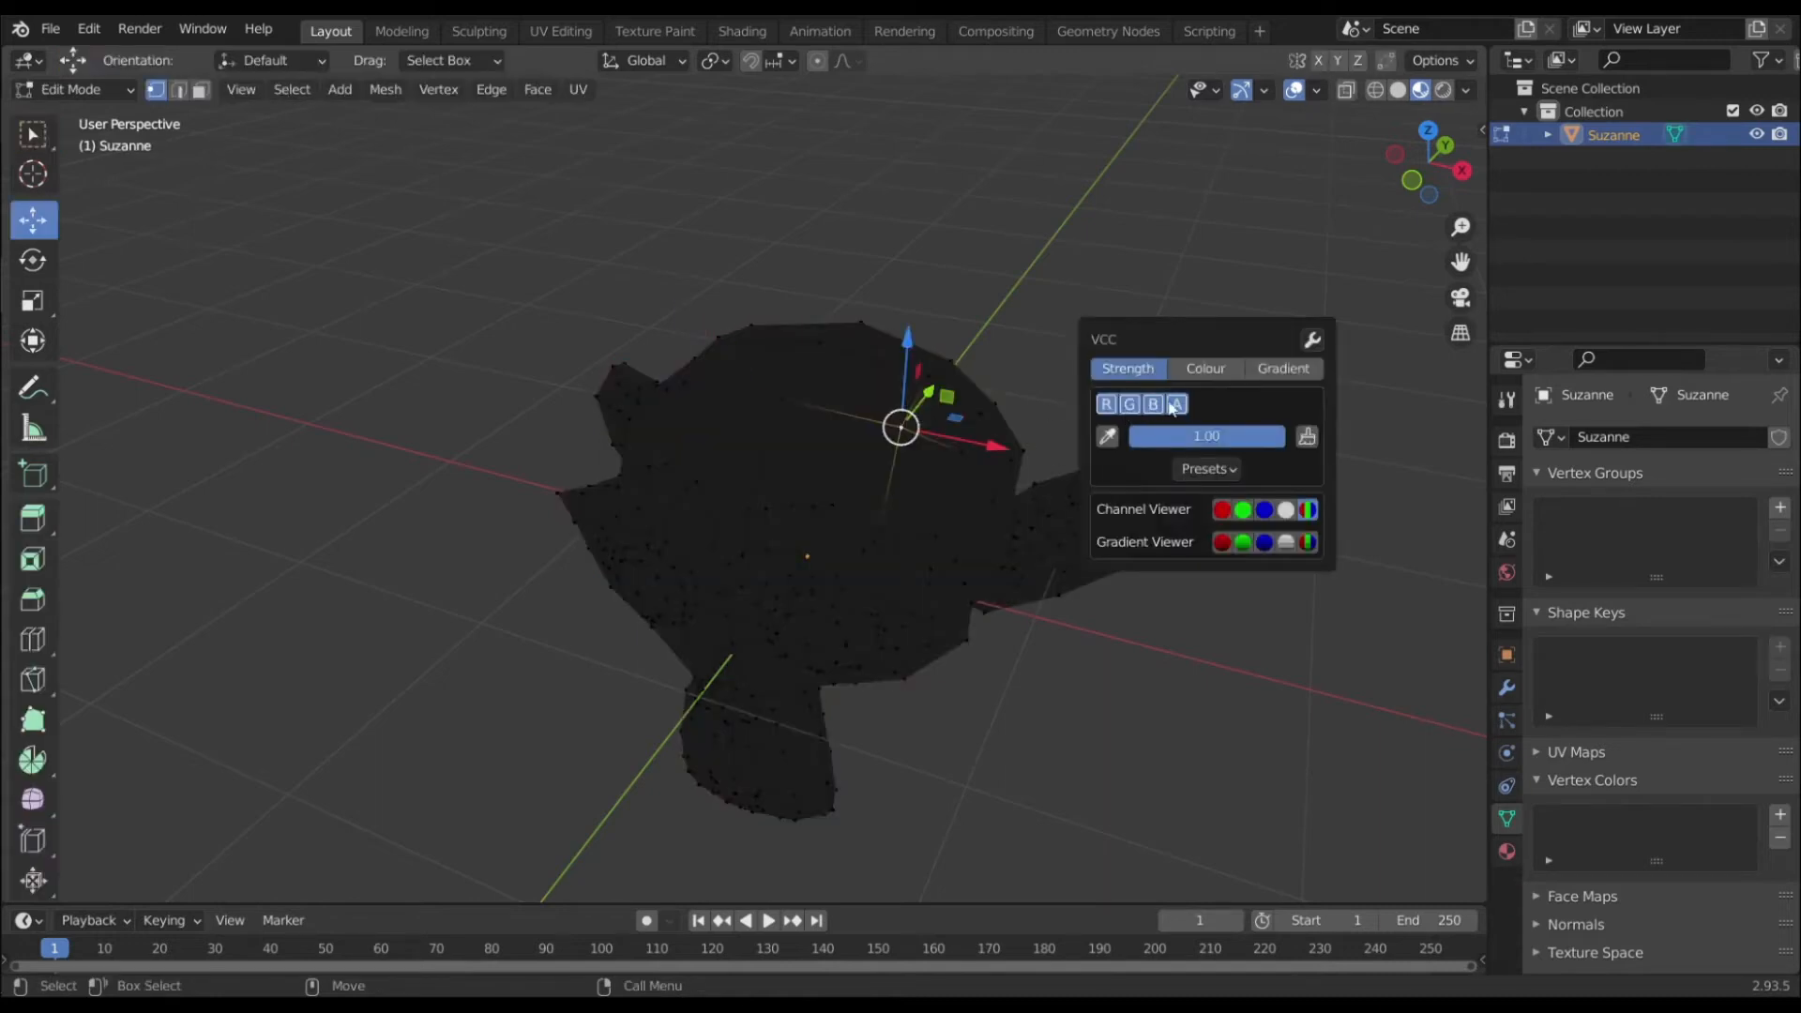
left_click_drag(1283, 436, 1130, 442)
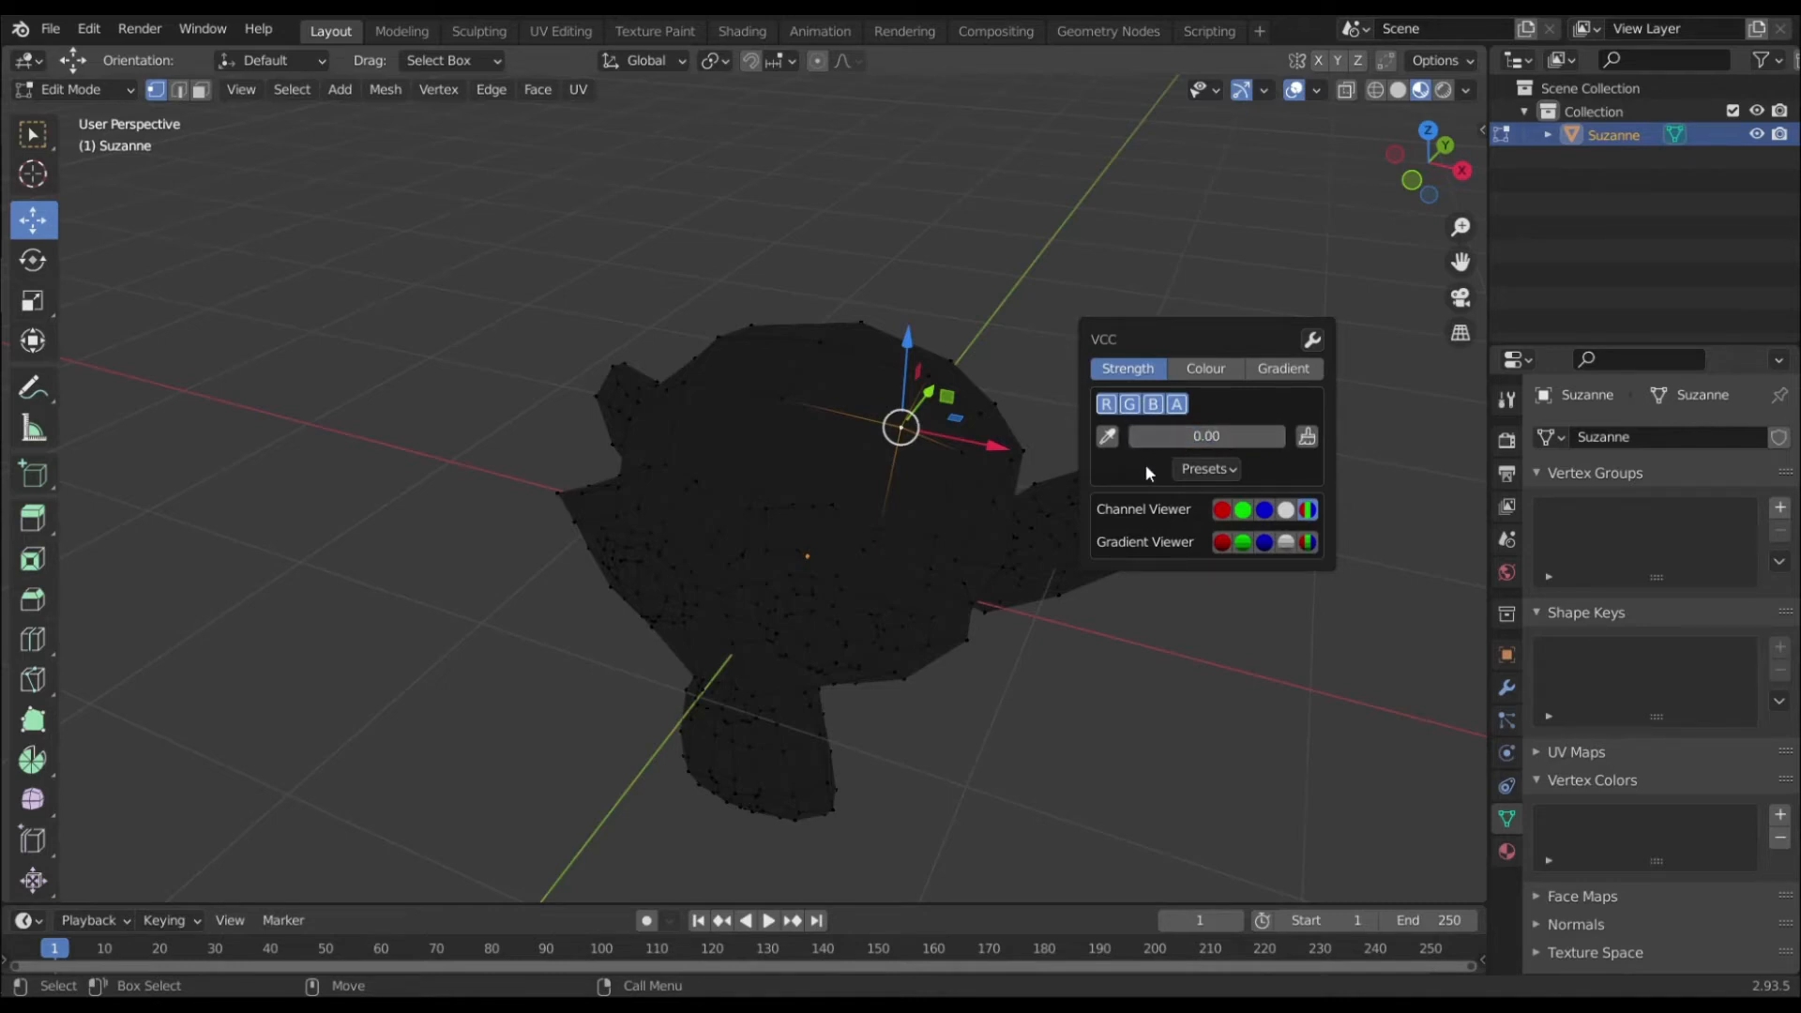
left_click(1306, 439)
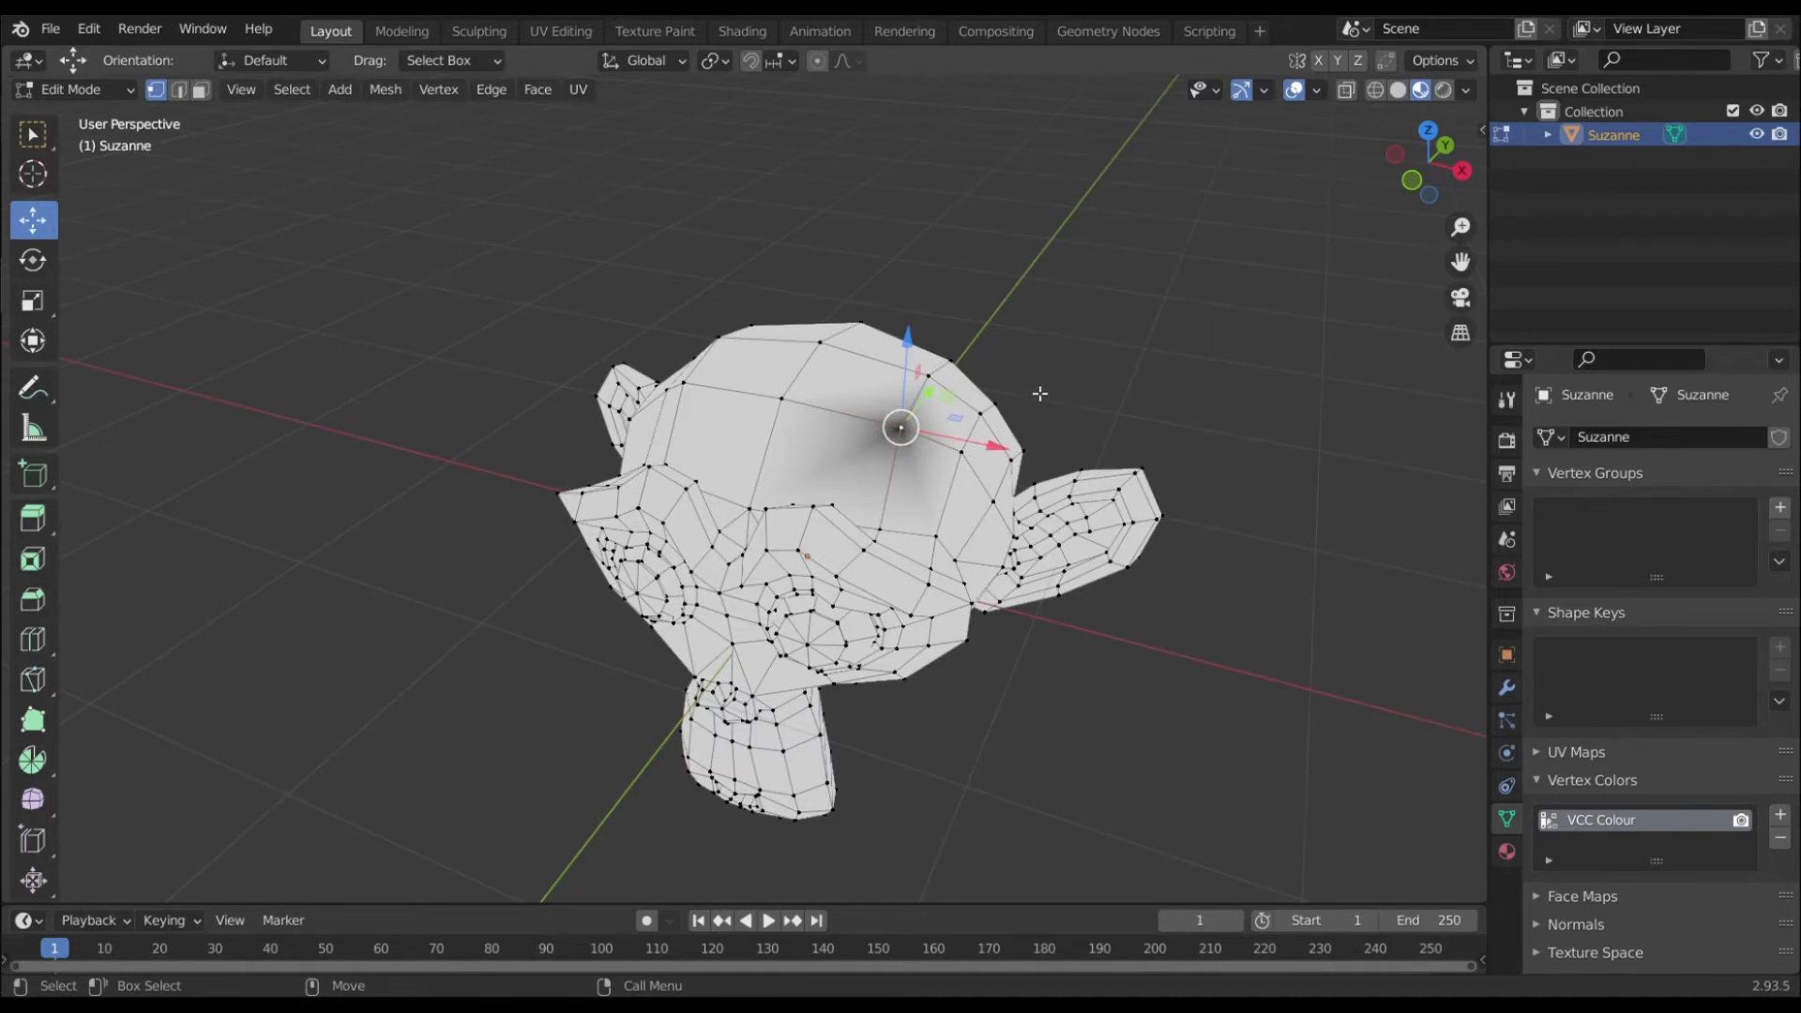
Apply the 0.00 strength on all channels to every vertex of the monkey head and return to Object Mode
key("a")
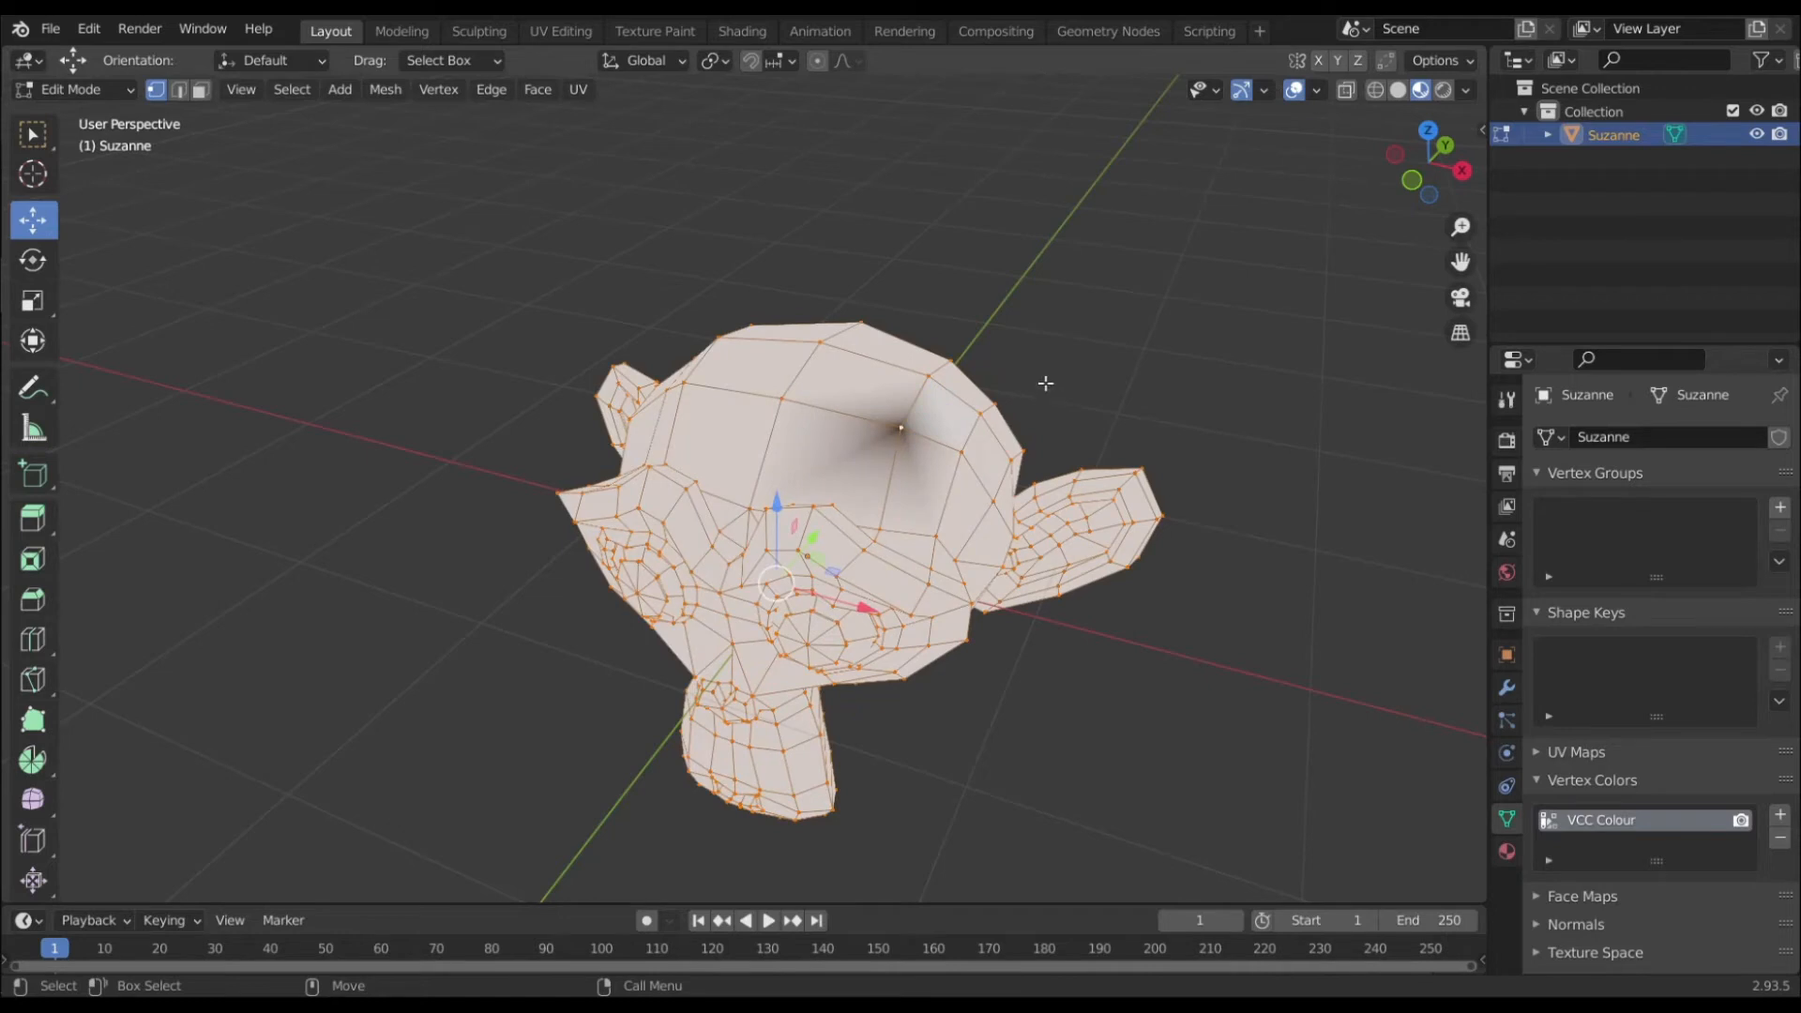
key("shift+v")
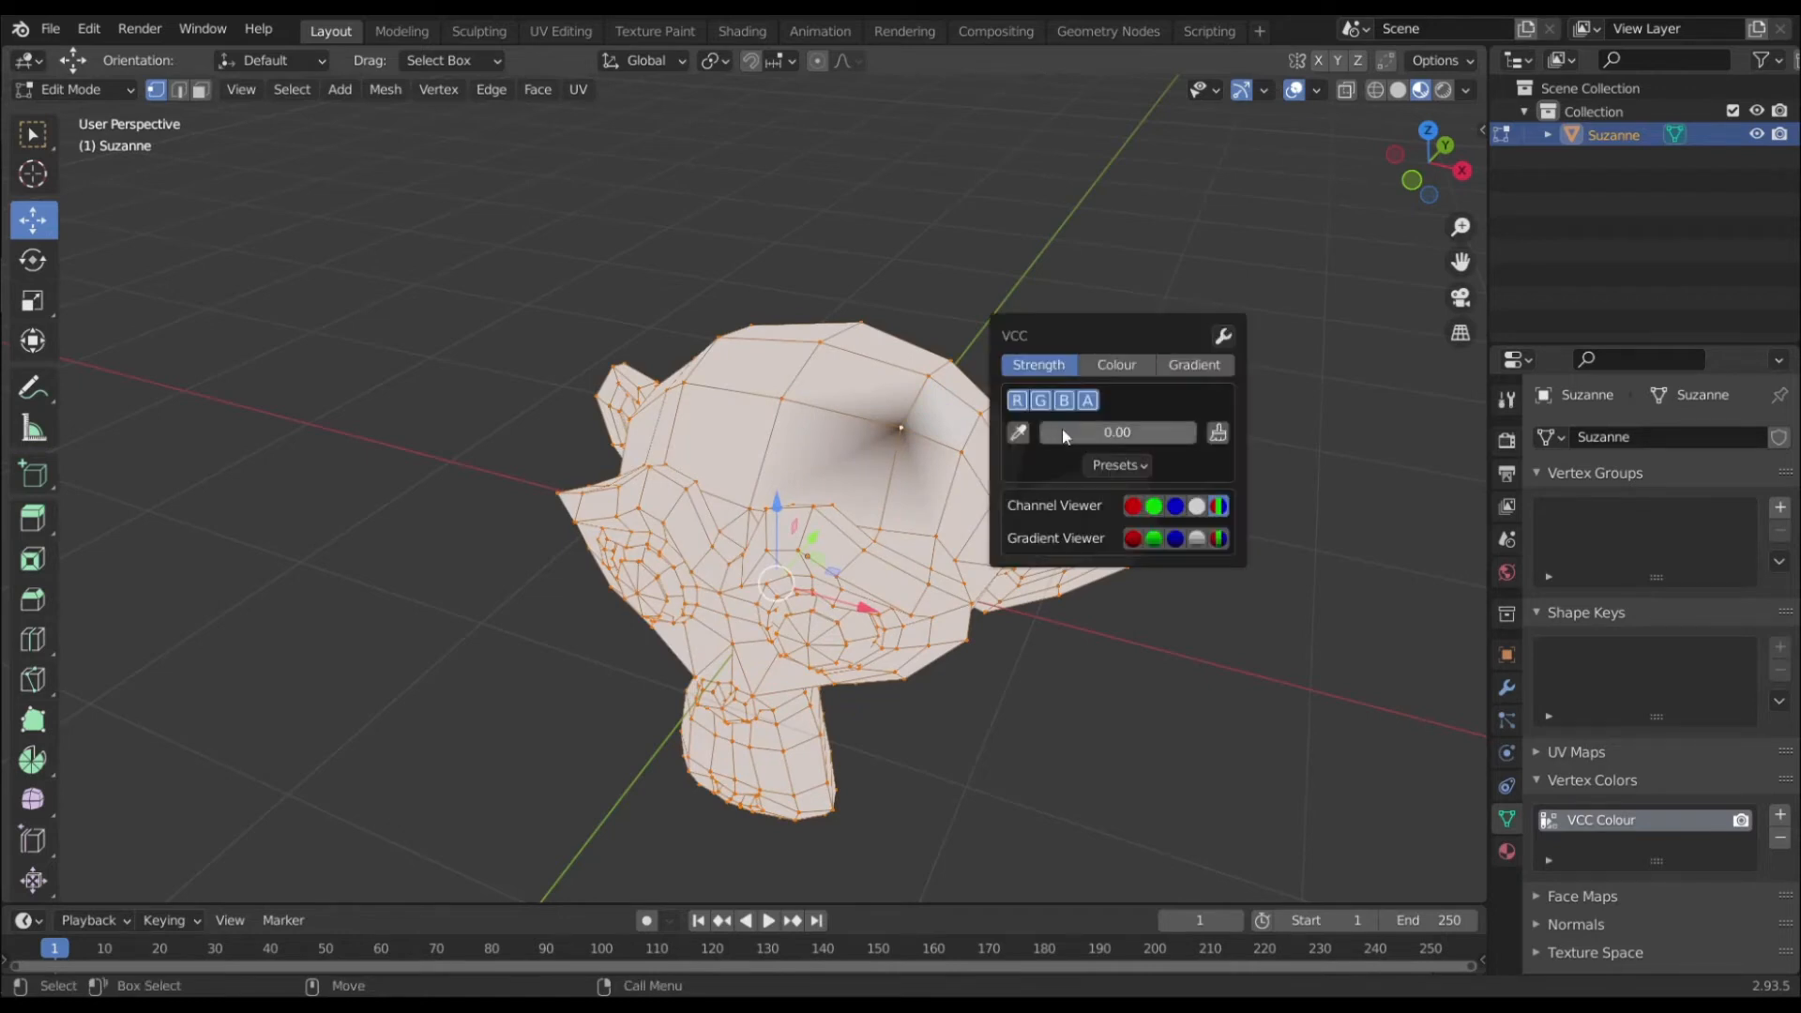
left_click(1218, 433)
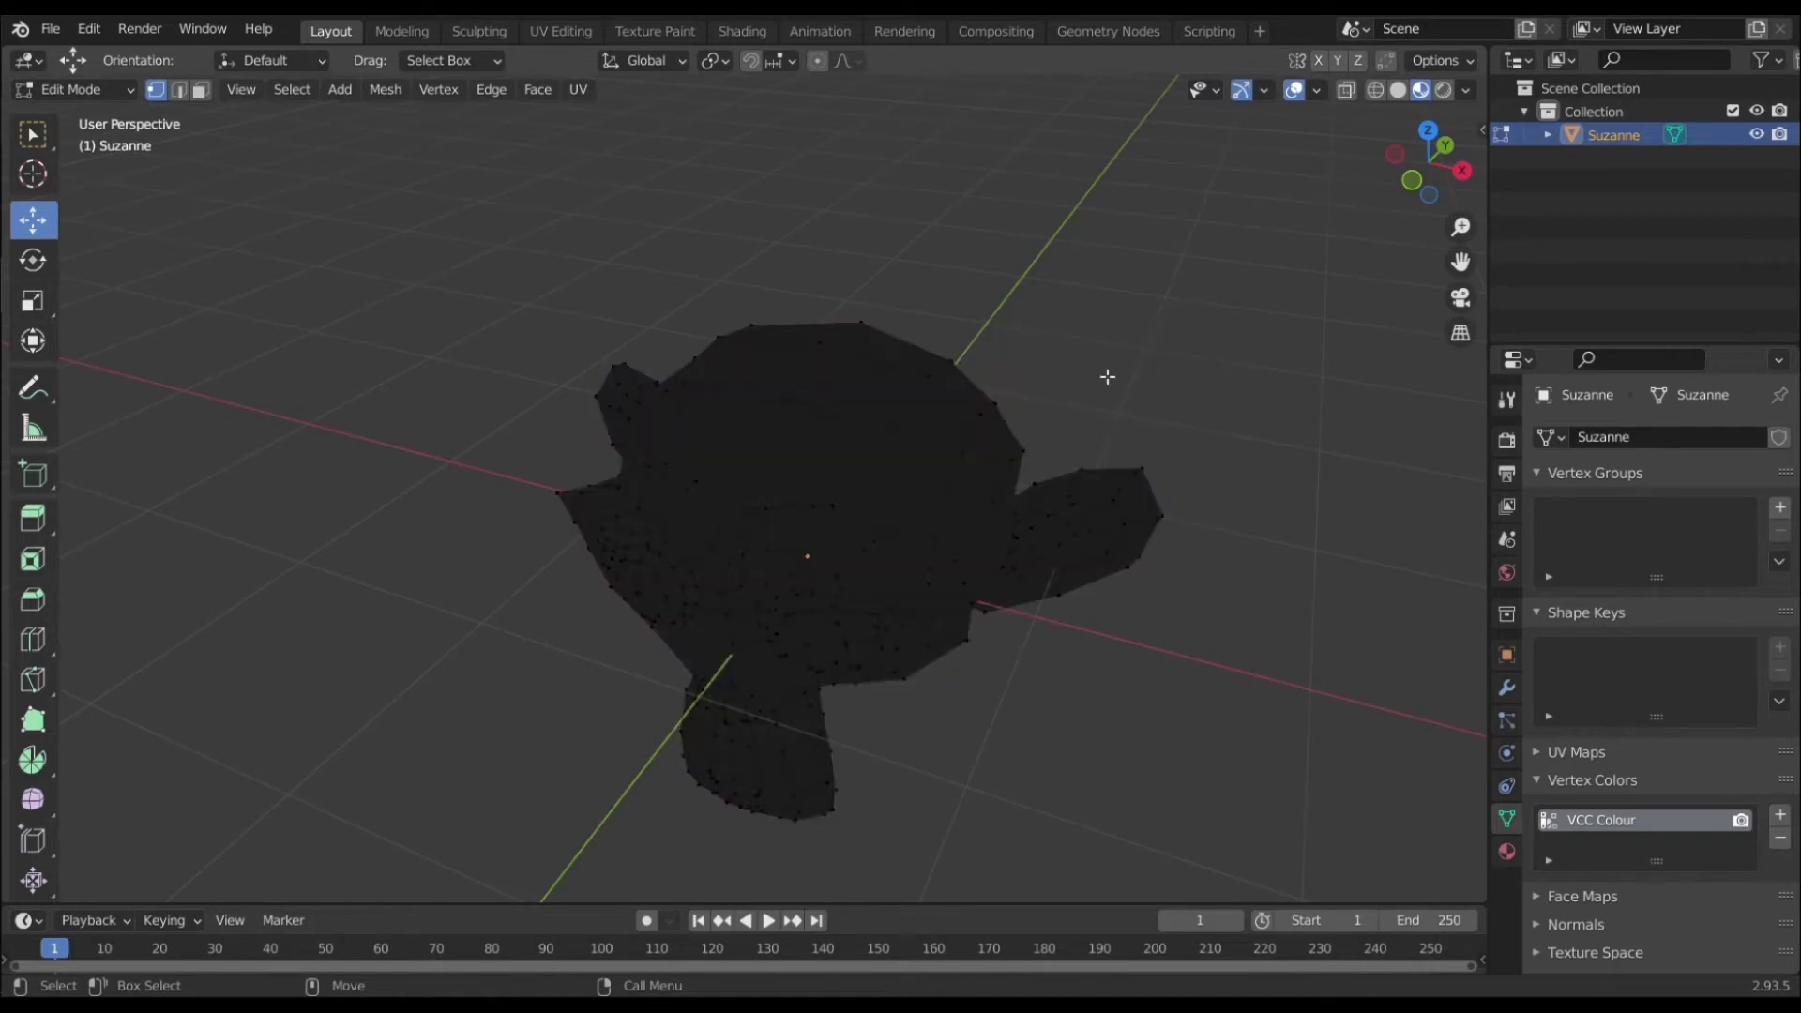
key("Tab")
middle_click_drag(1118, 380, 1201, 477)
Limit VCC Strength to the R channel at 1.00 and apply it in Edit Mode to the vertex on one side of the forehead
key("shift+v")
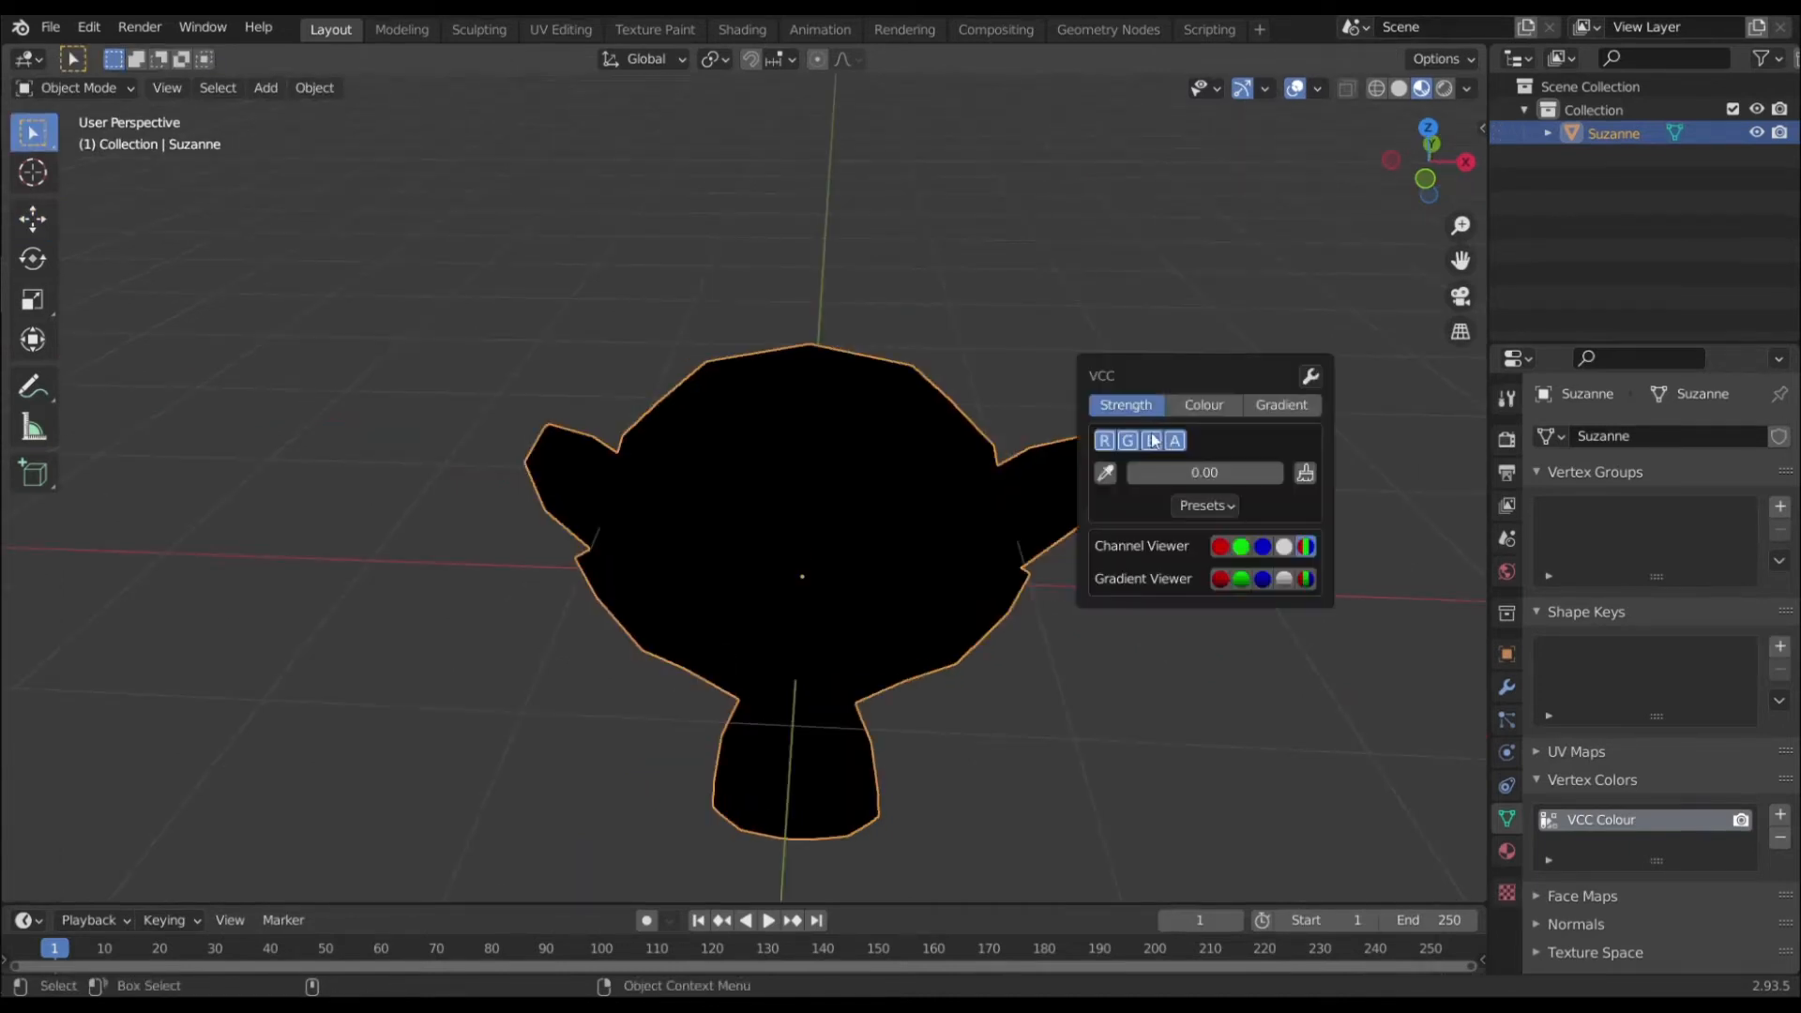
left_click(1128, 441)
left_click(1151, 441)
left_click(1176, 442)
left_click_drag(1144, 476, 1290, 480)
key("Tab")
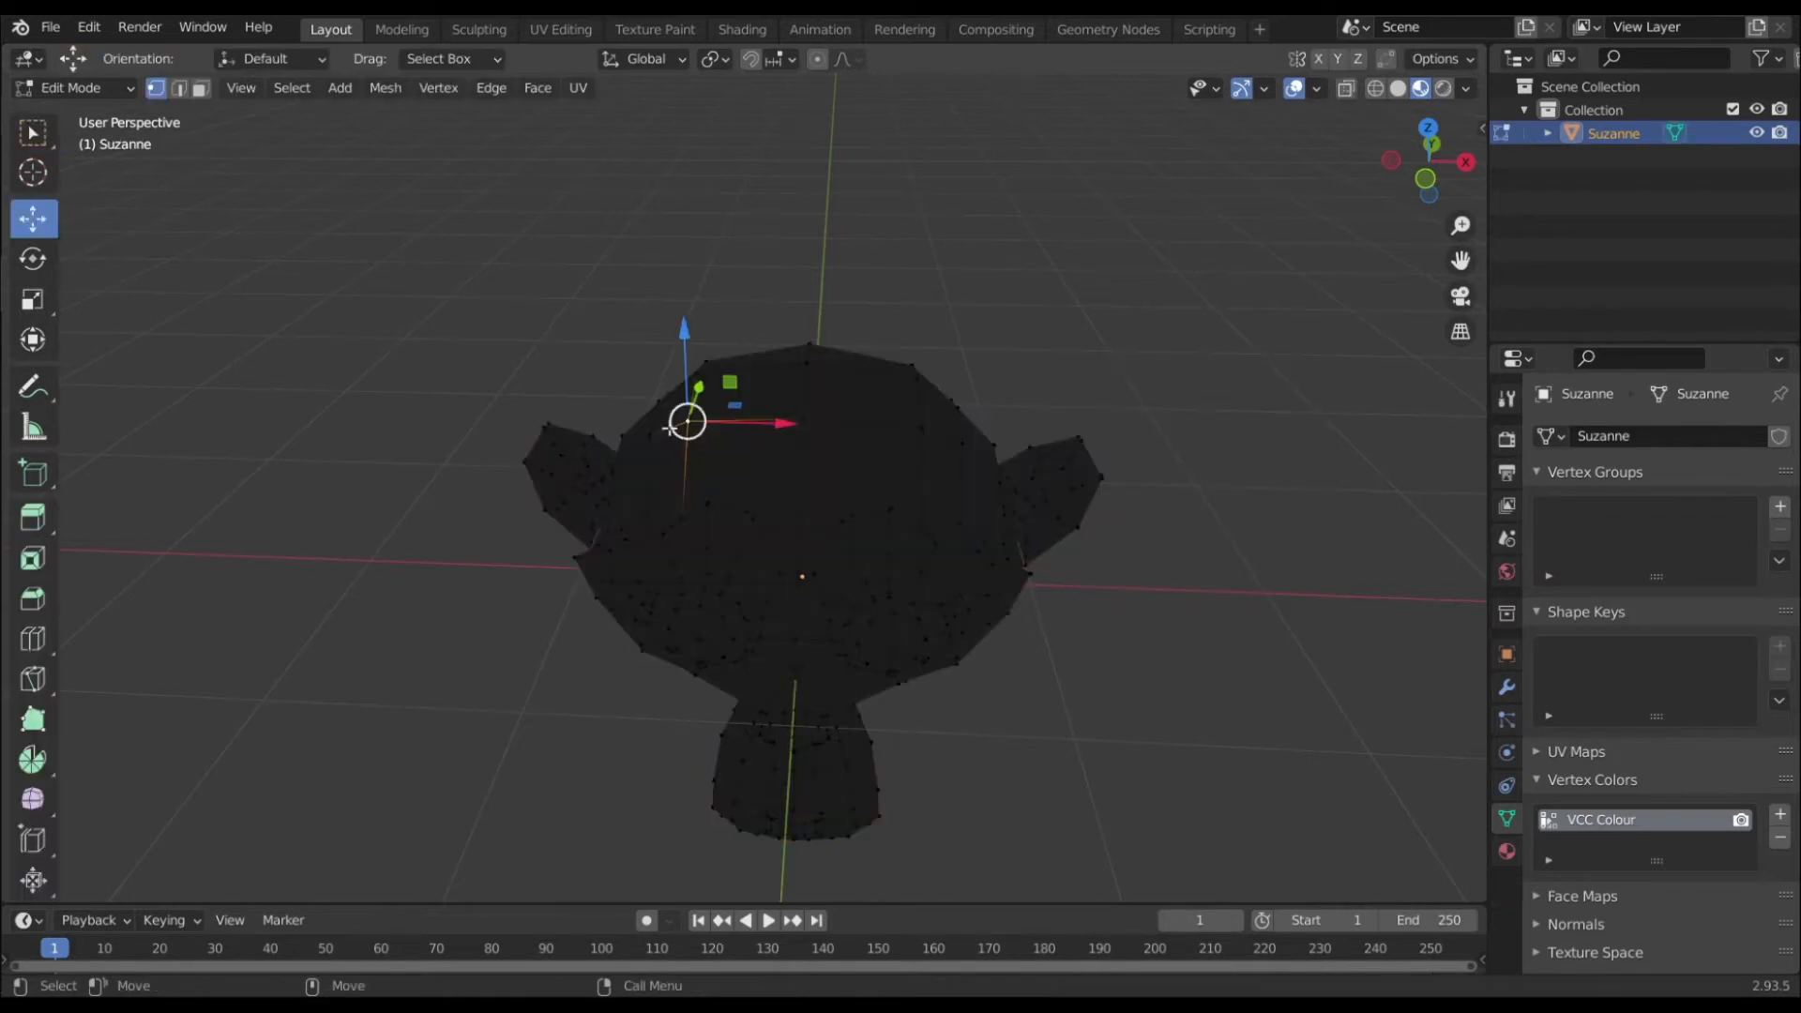
key("shift+v")
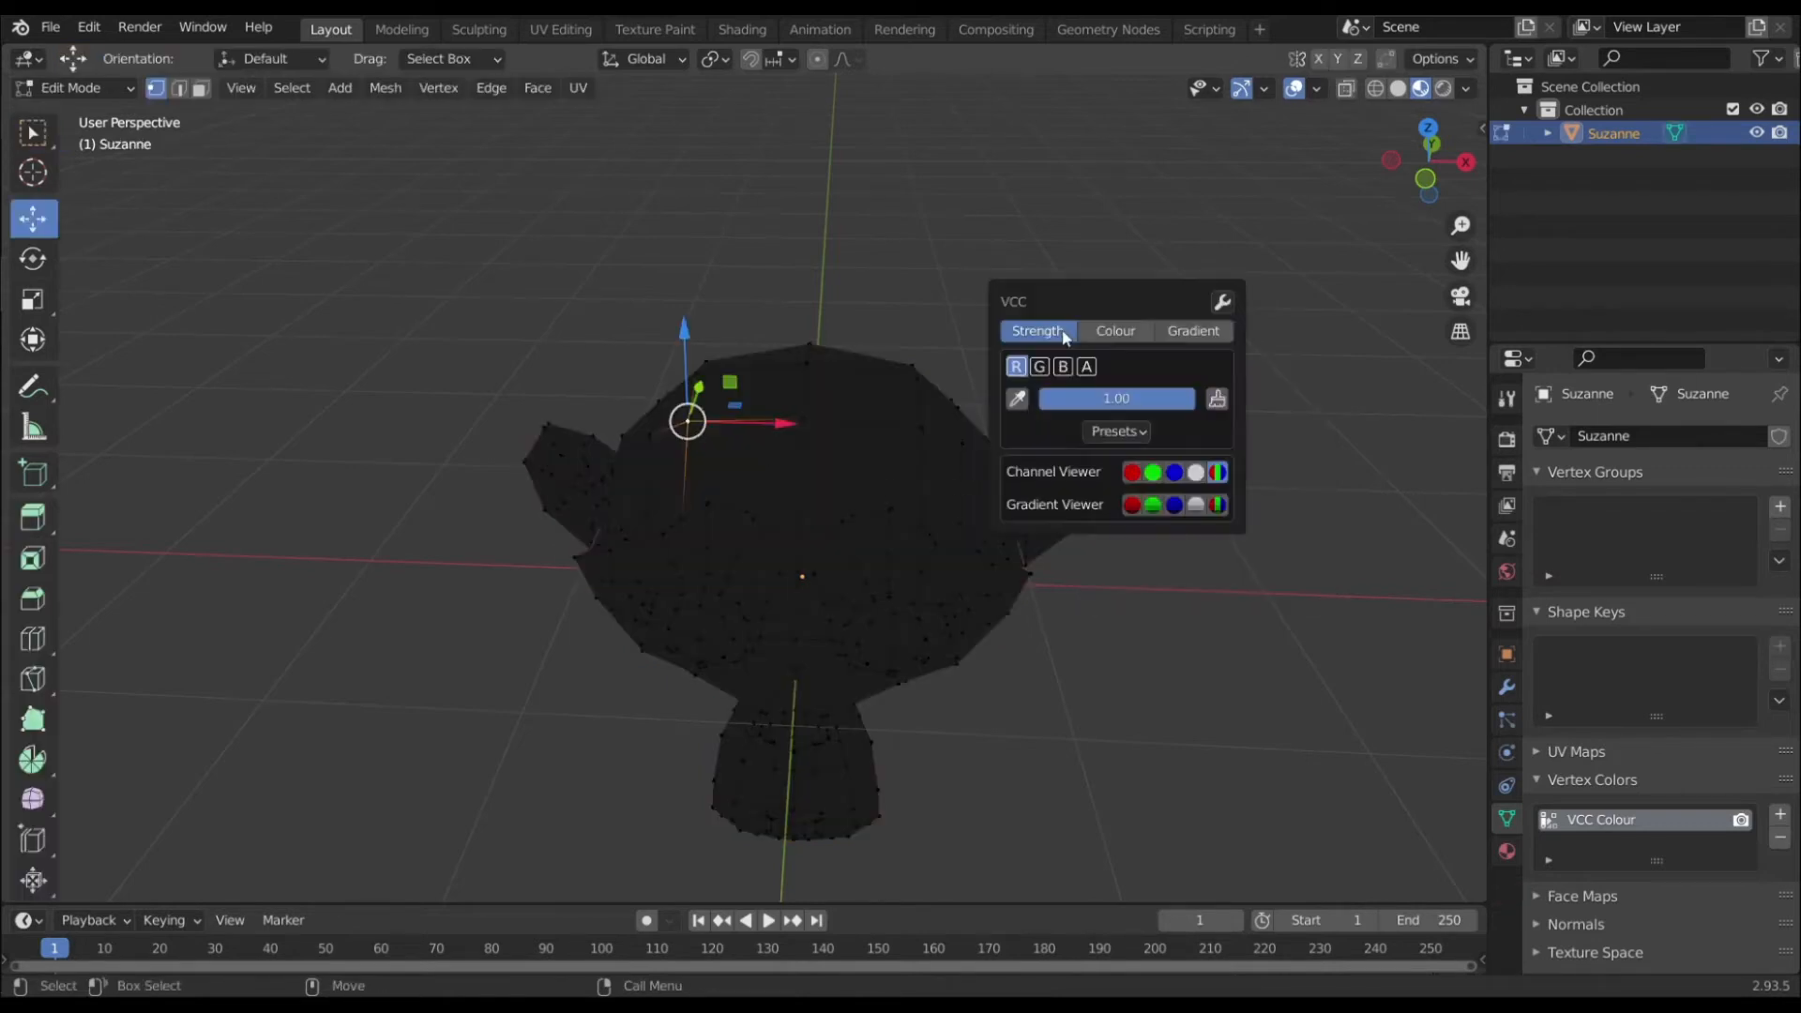
left_click(1215, 398)
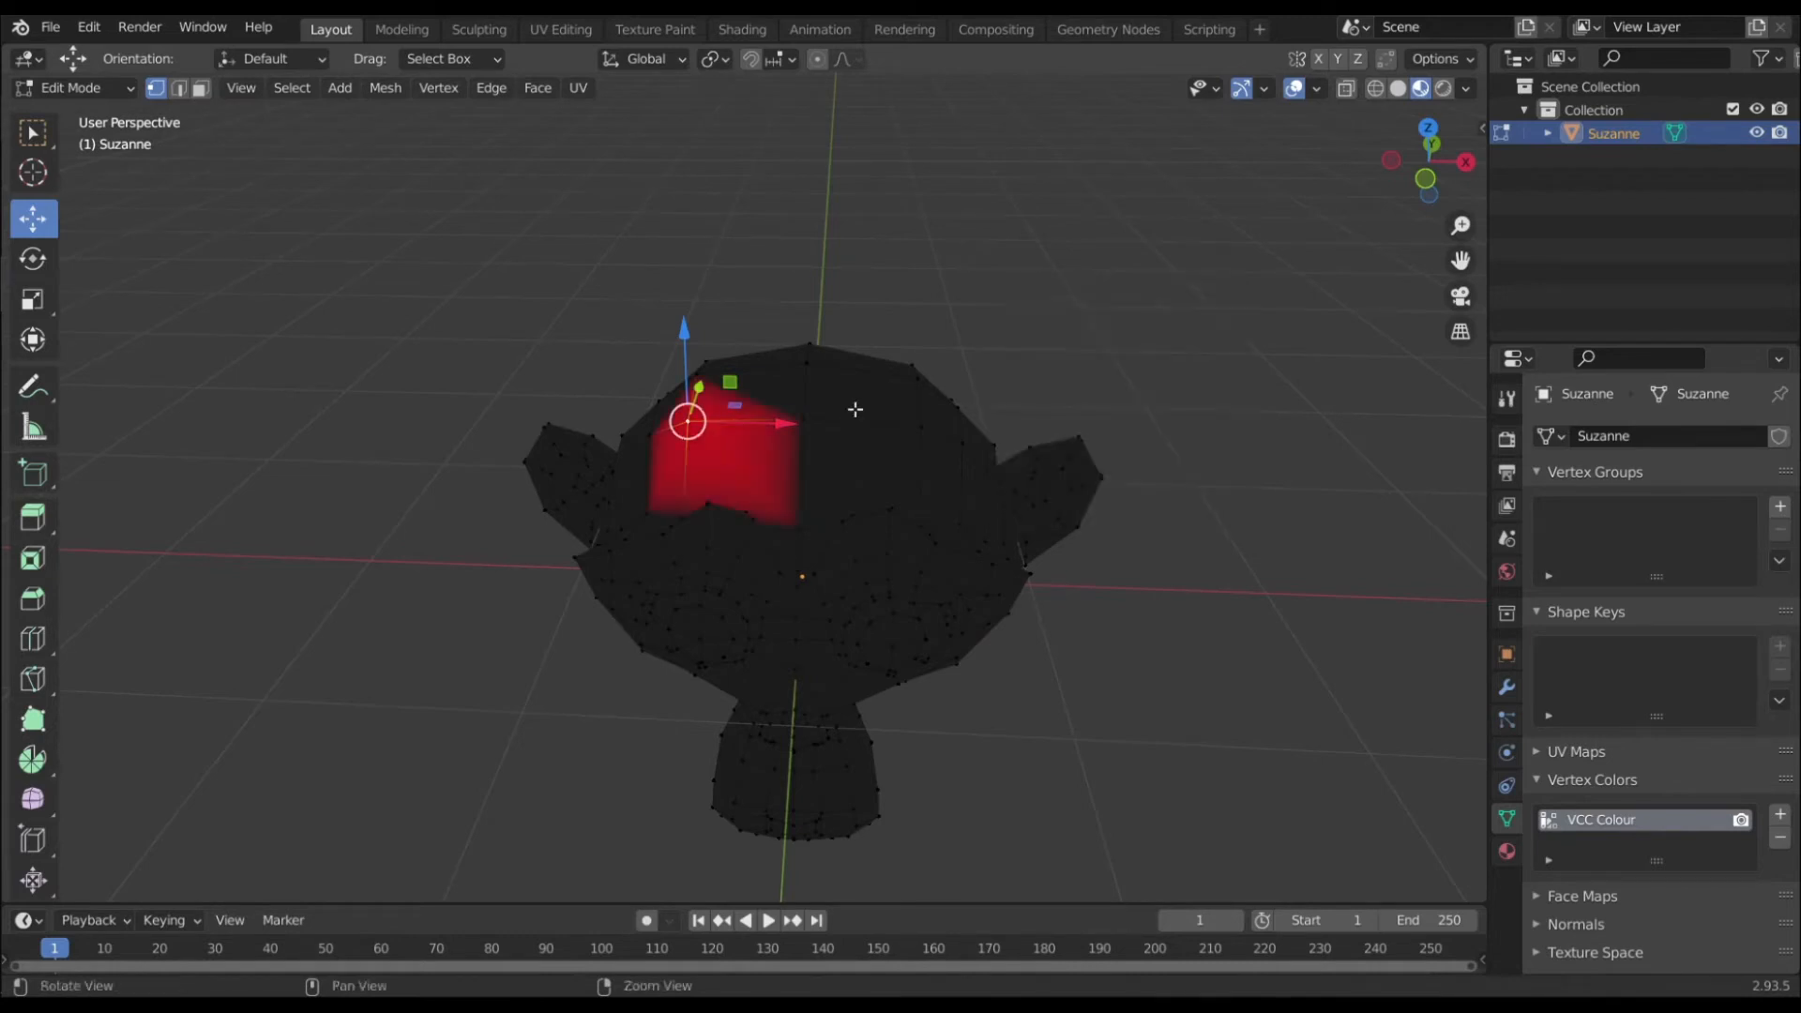
Apply a G channel strength of 1.00 to the vertex in the middle of the forehead
middle_click_drag(852, 406, 844, 427)
left_click(813, 435)
key("shift+v")
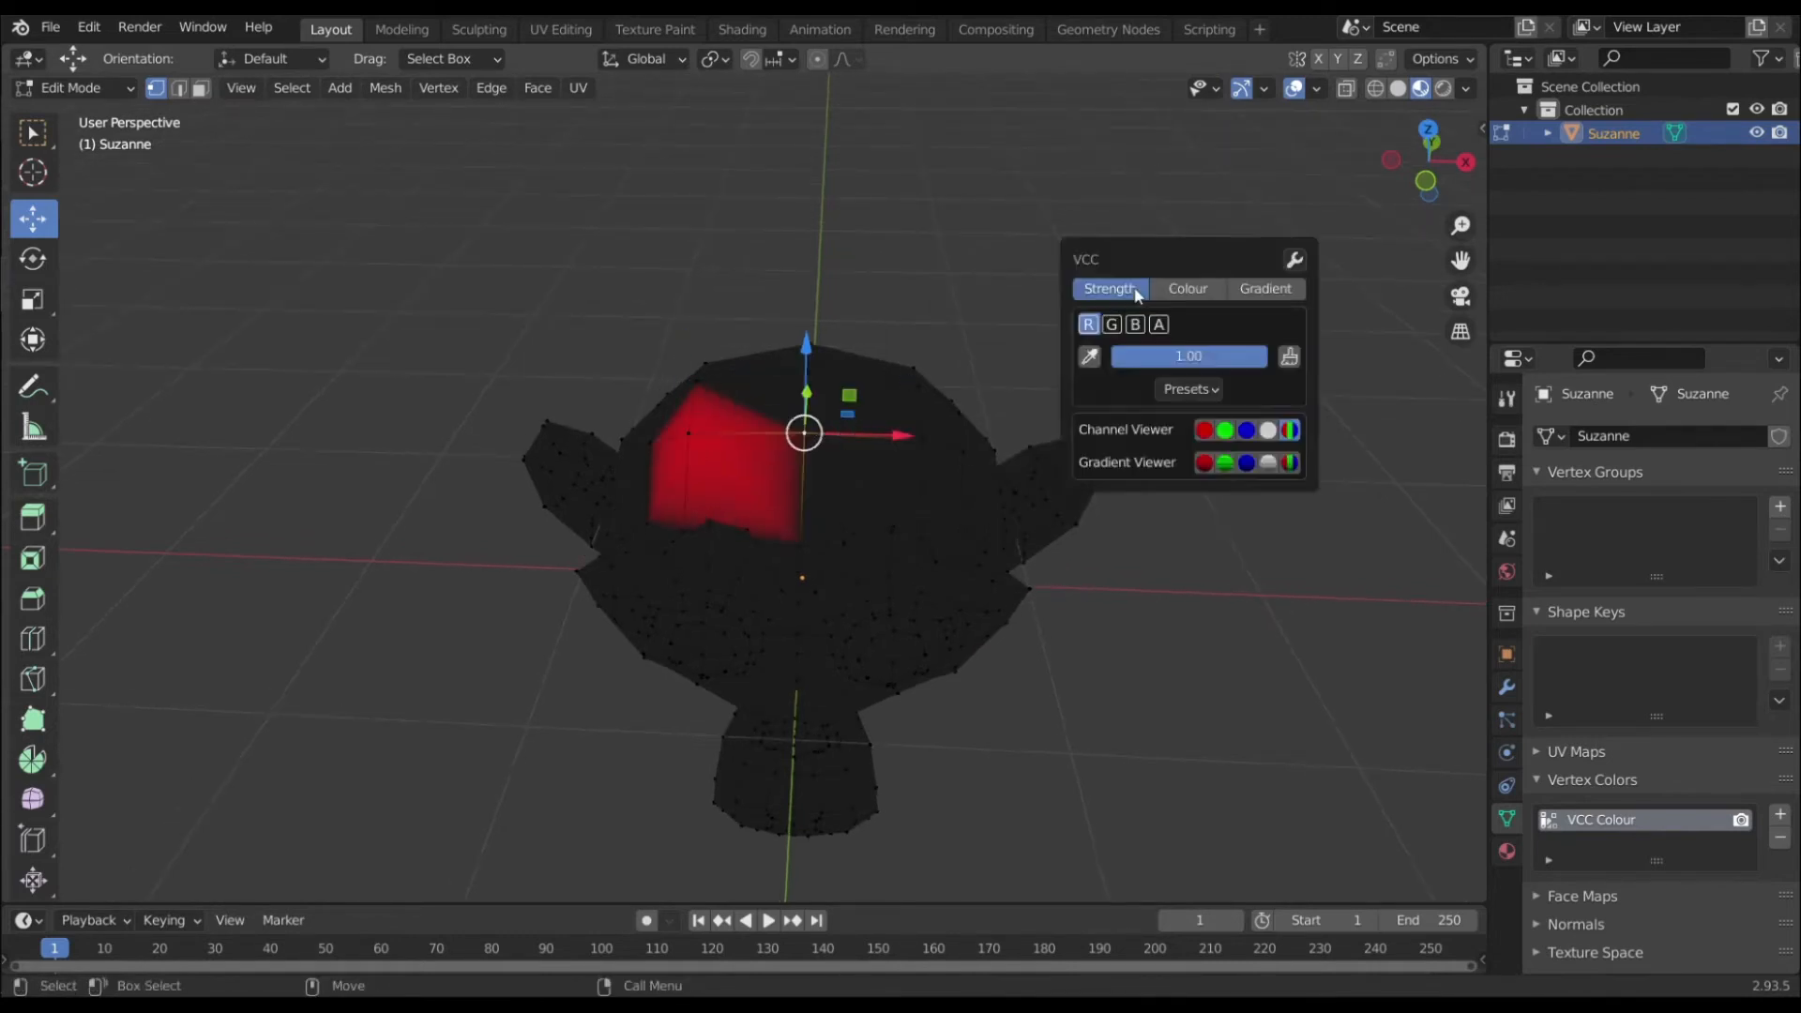
left_click(1110, 326)
left_click(1291, 357)
Apply a B channel strength of 1.00 to the forehead vertex on the side opposite the red one
left_click(922, 440)
key("shift+v")
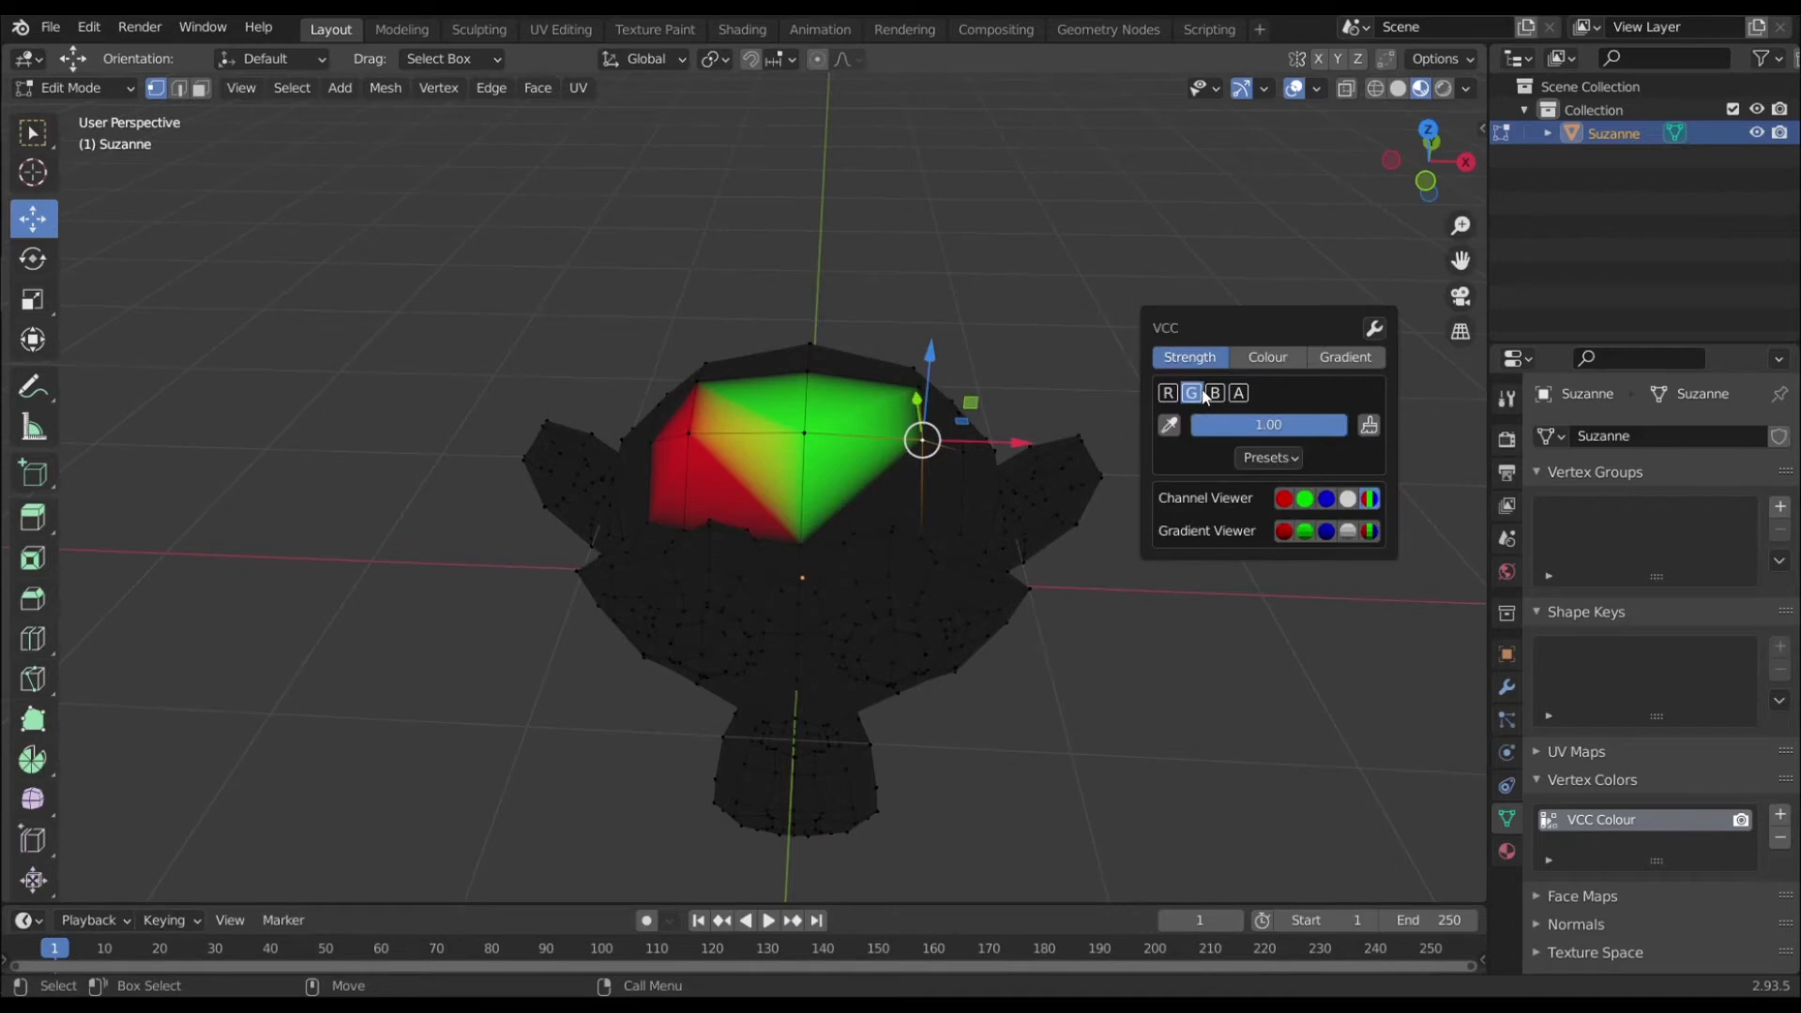
left_click(1213, 396)
left_click(1369, 425)
Apply an A channel strength of 1.00 to the centre vertices of both eyes
middle_click_drag(942, 497, 742, 589)
left_click(687, 642)
left_click(878, 655, "shift")
middle_click_drag(927, 445, 1022, 394)
key("shift+v")
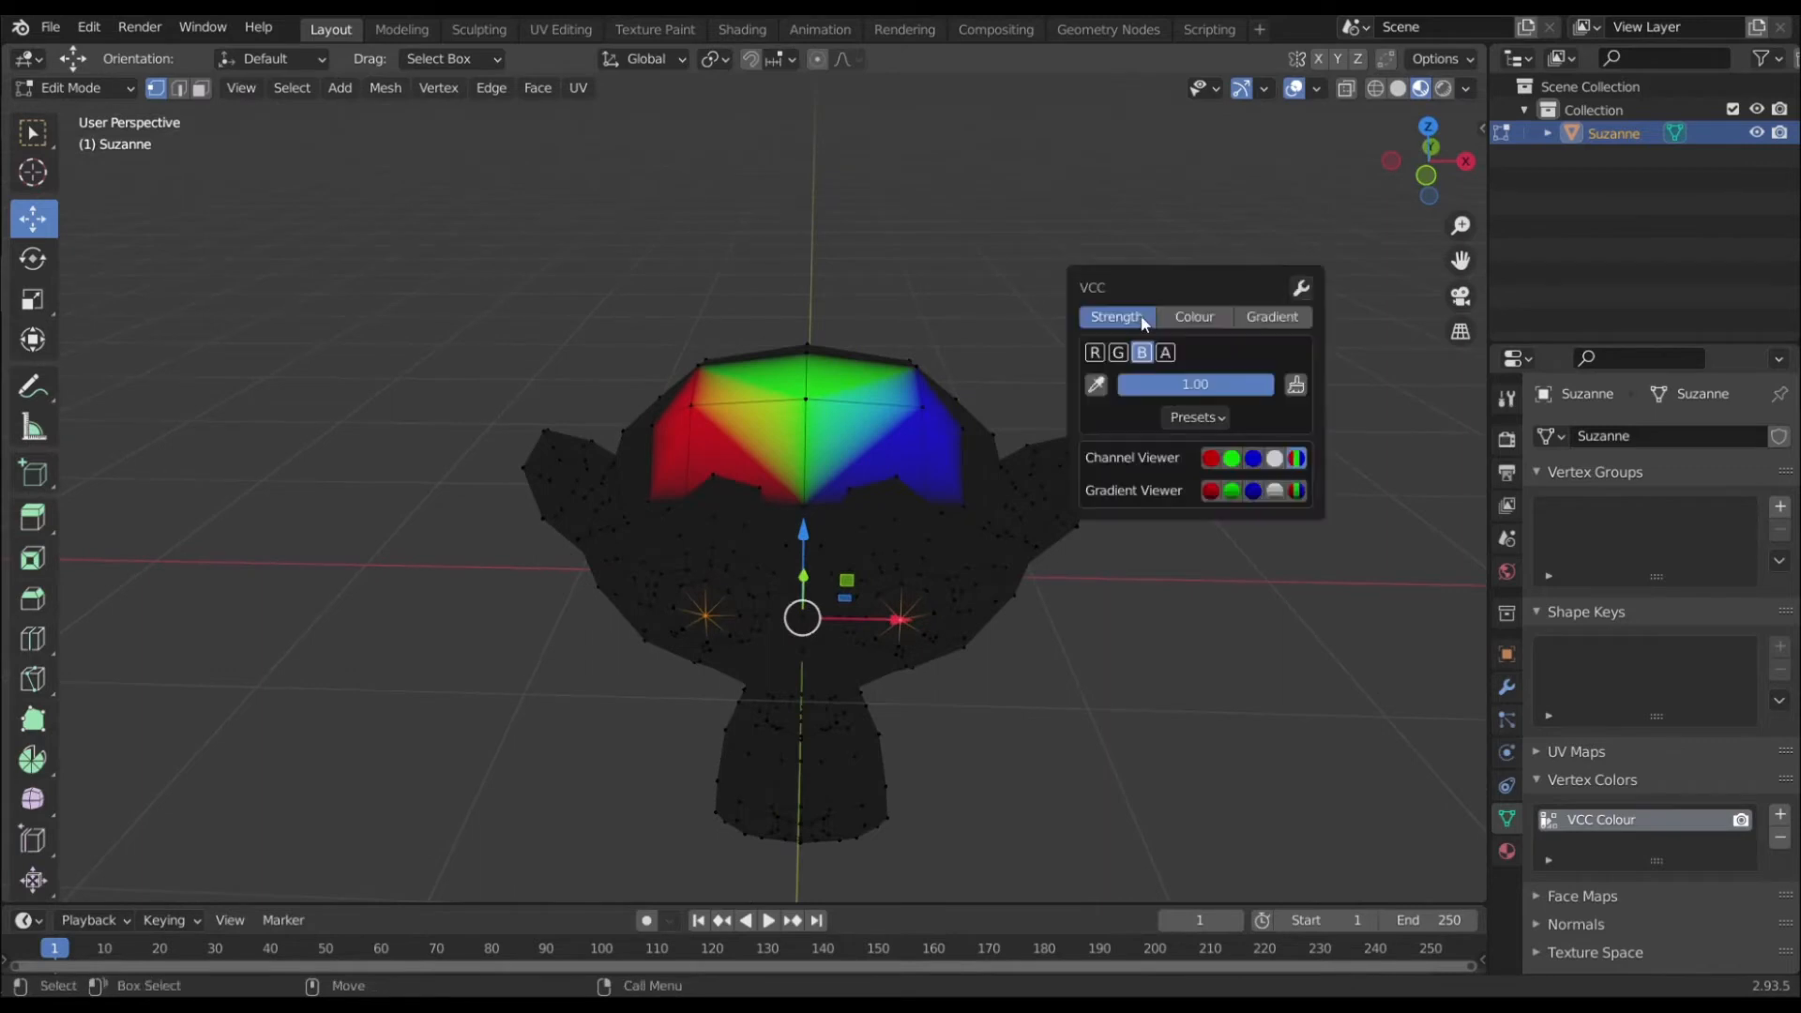
left_click(1166, 356)
In Object Mode, check the R, G, B and A channels one by one in the Channel Viewer, ending on the RGB view
key("Tab")
key("v")
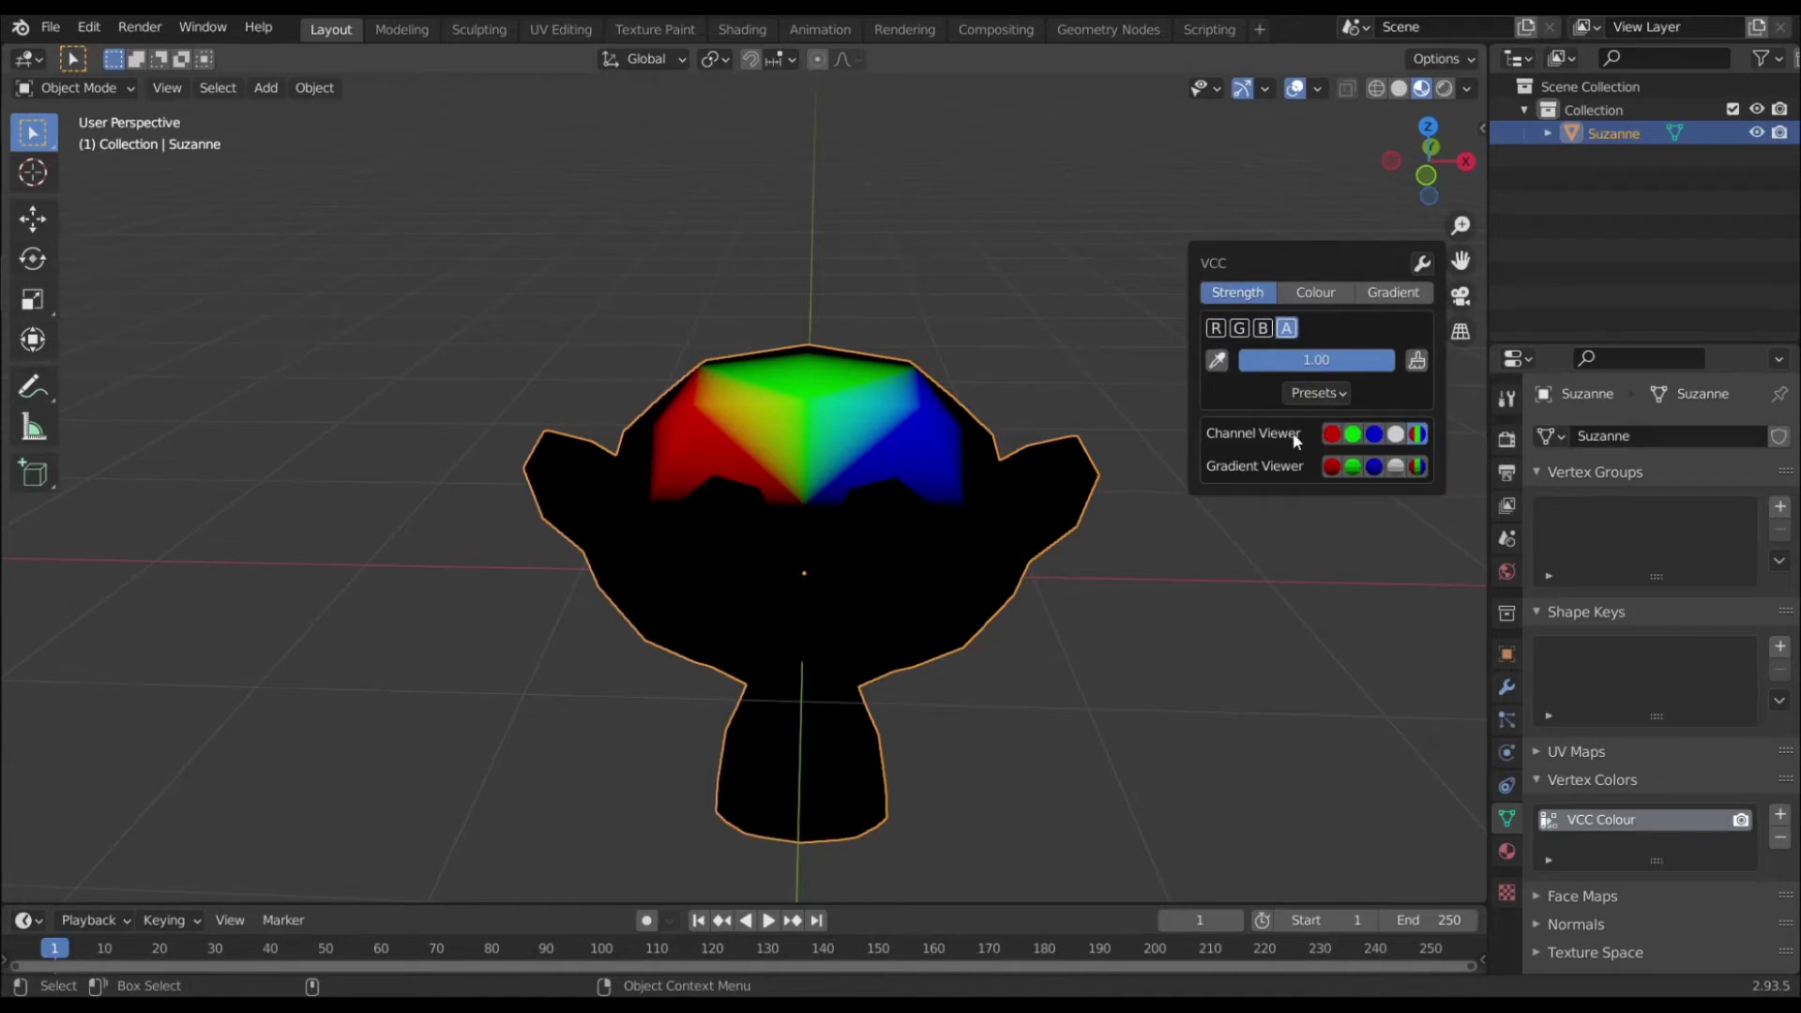
left_click(1330, 436)
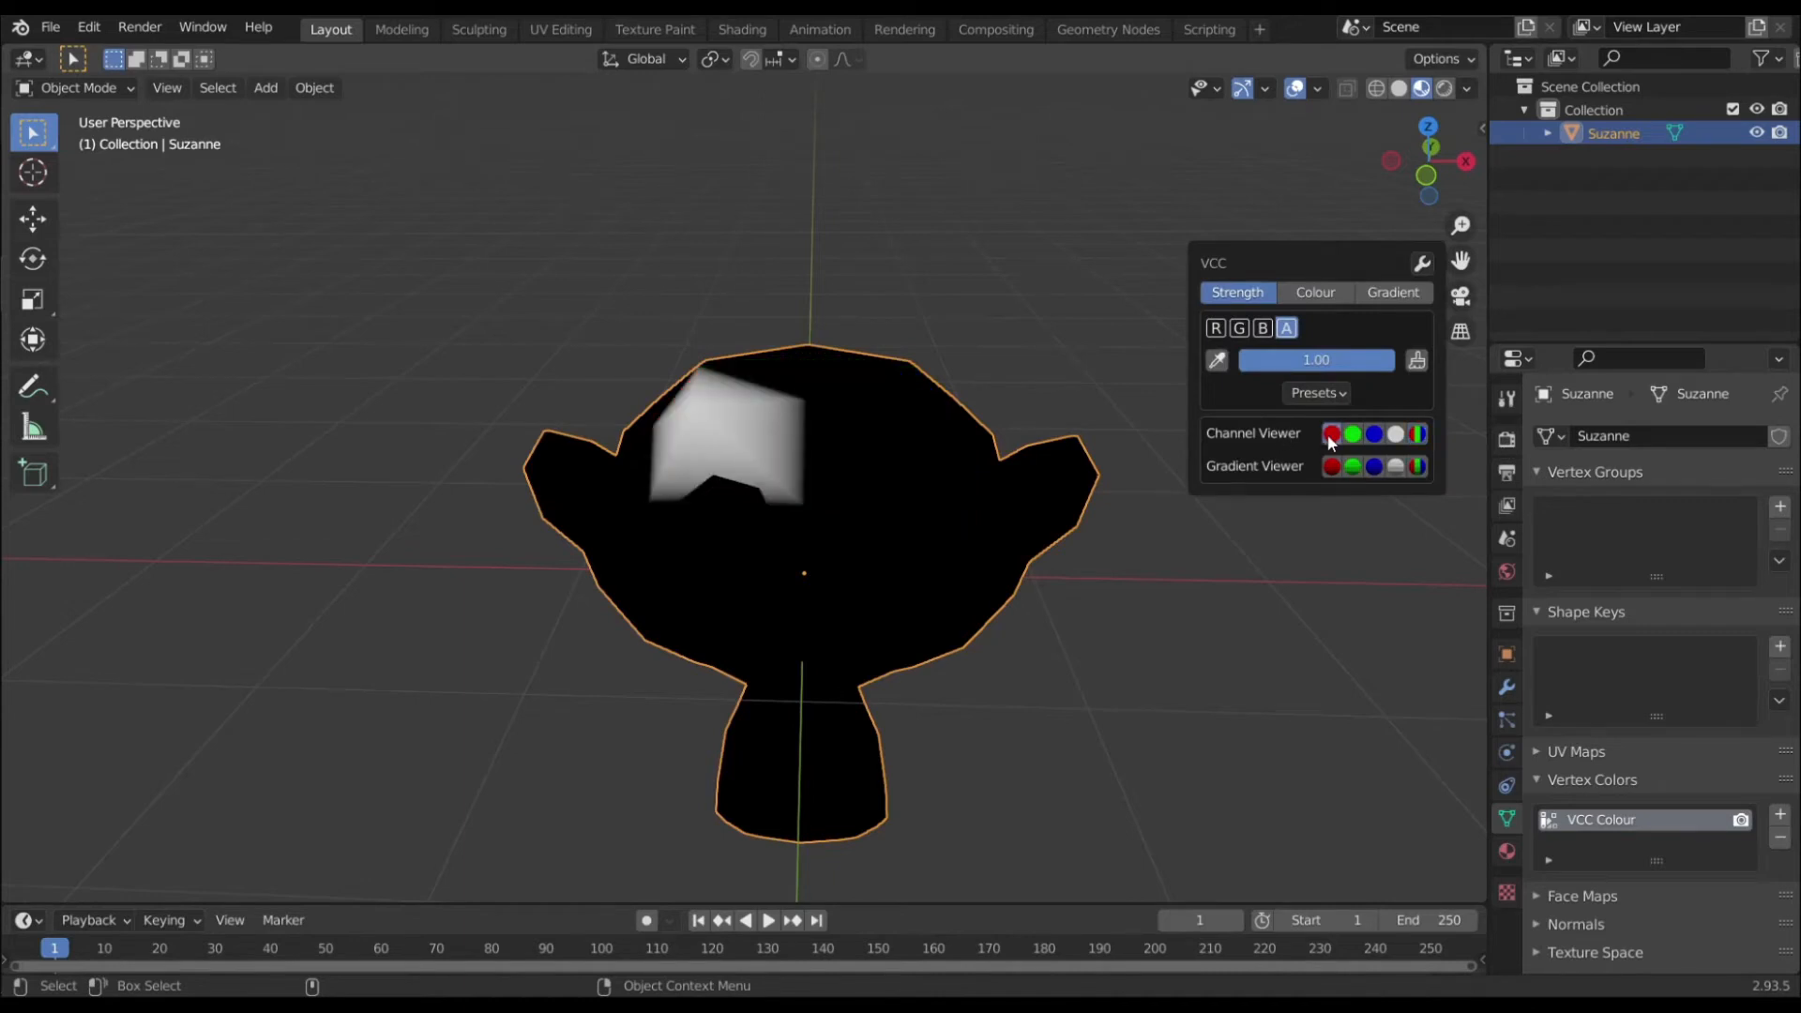
left_click(1351, 436)
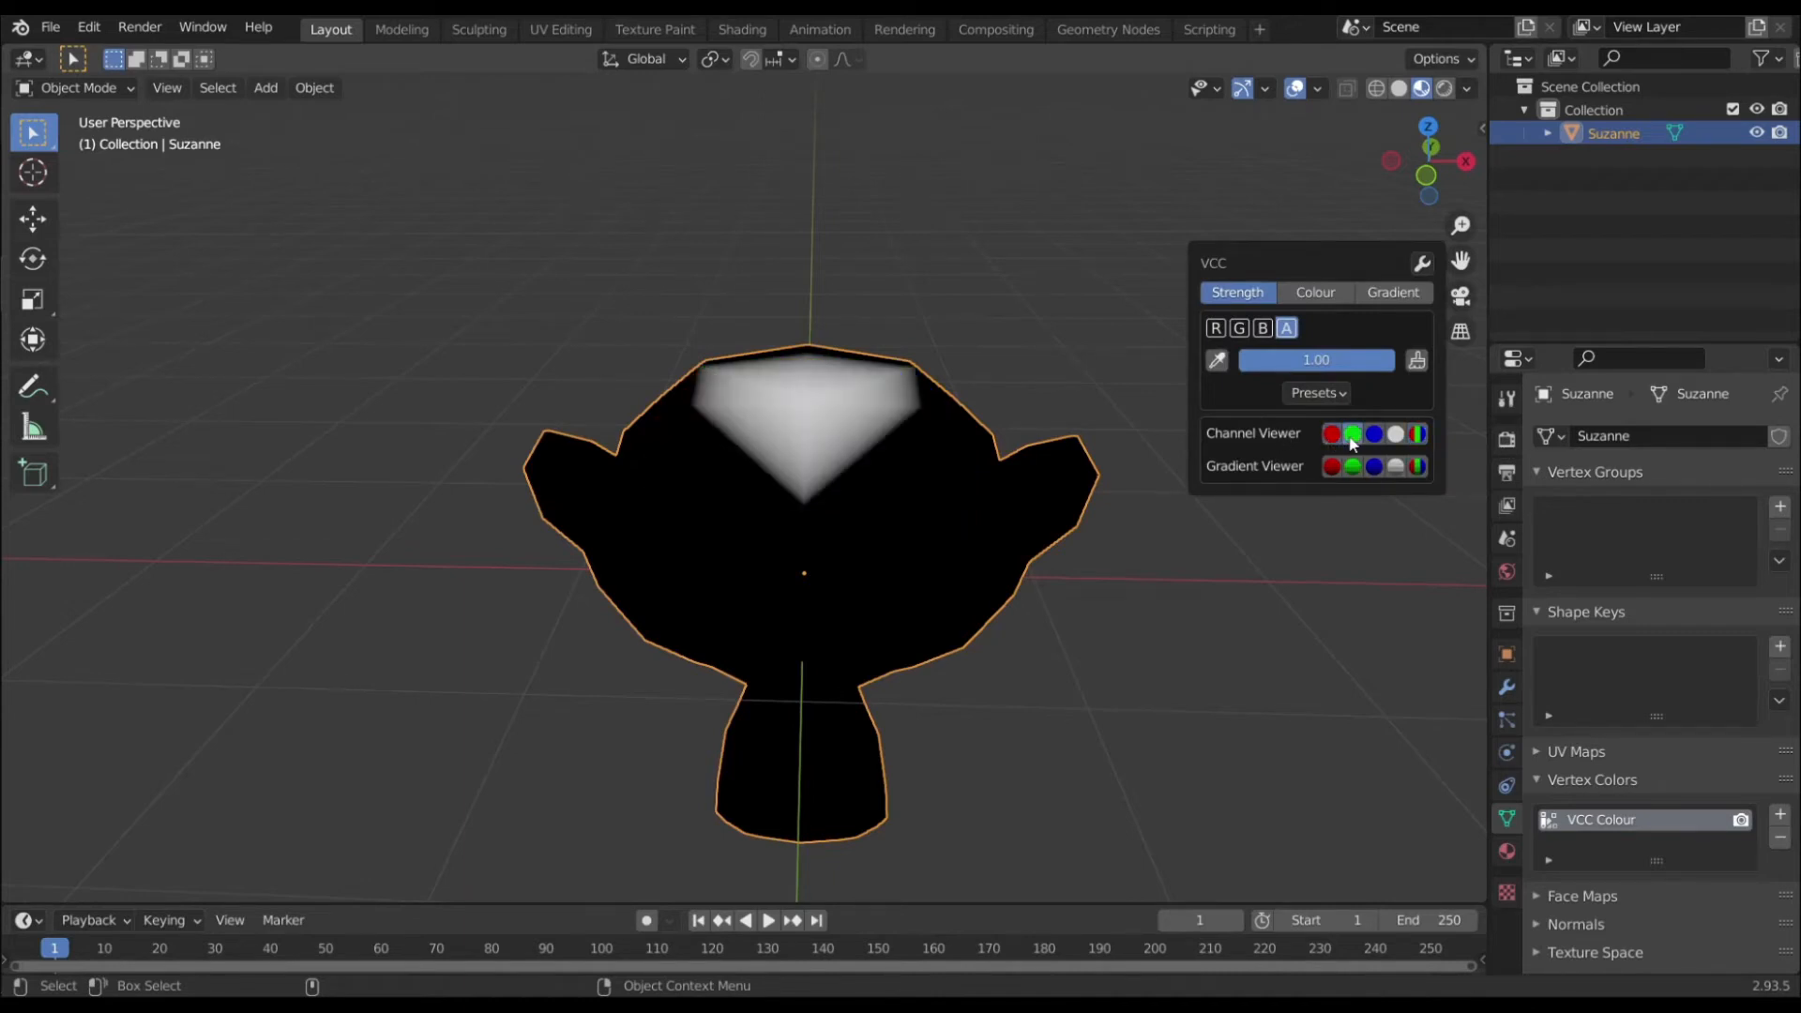
left_click(1374, 438)
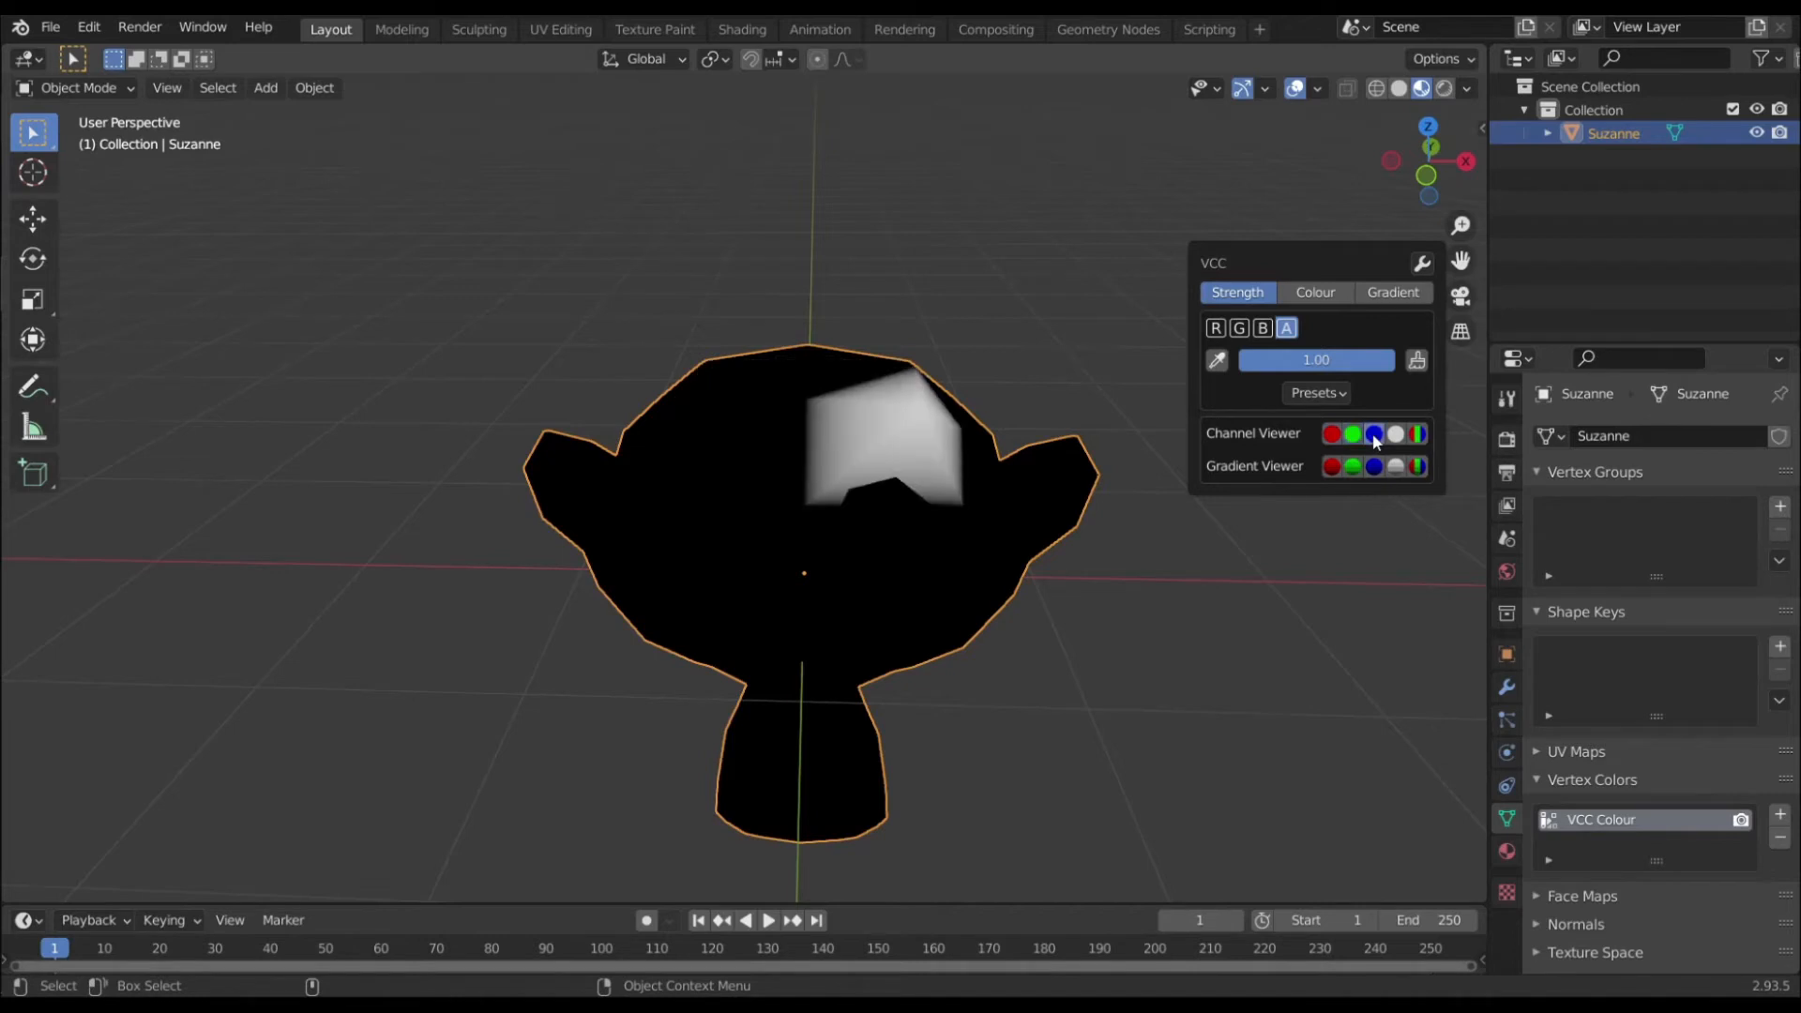
left_click(1395, 438)
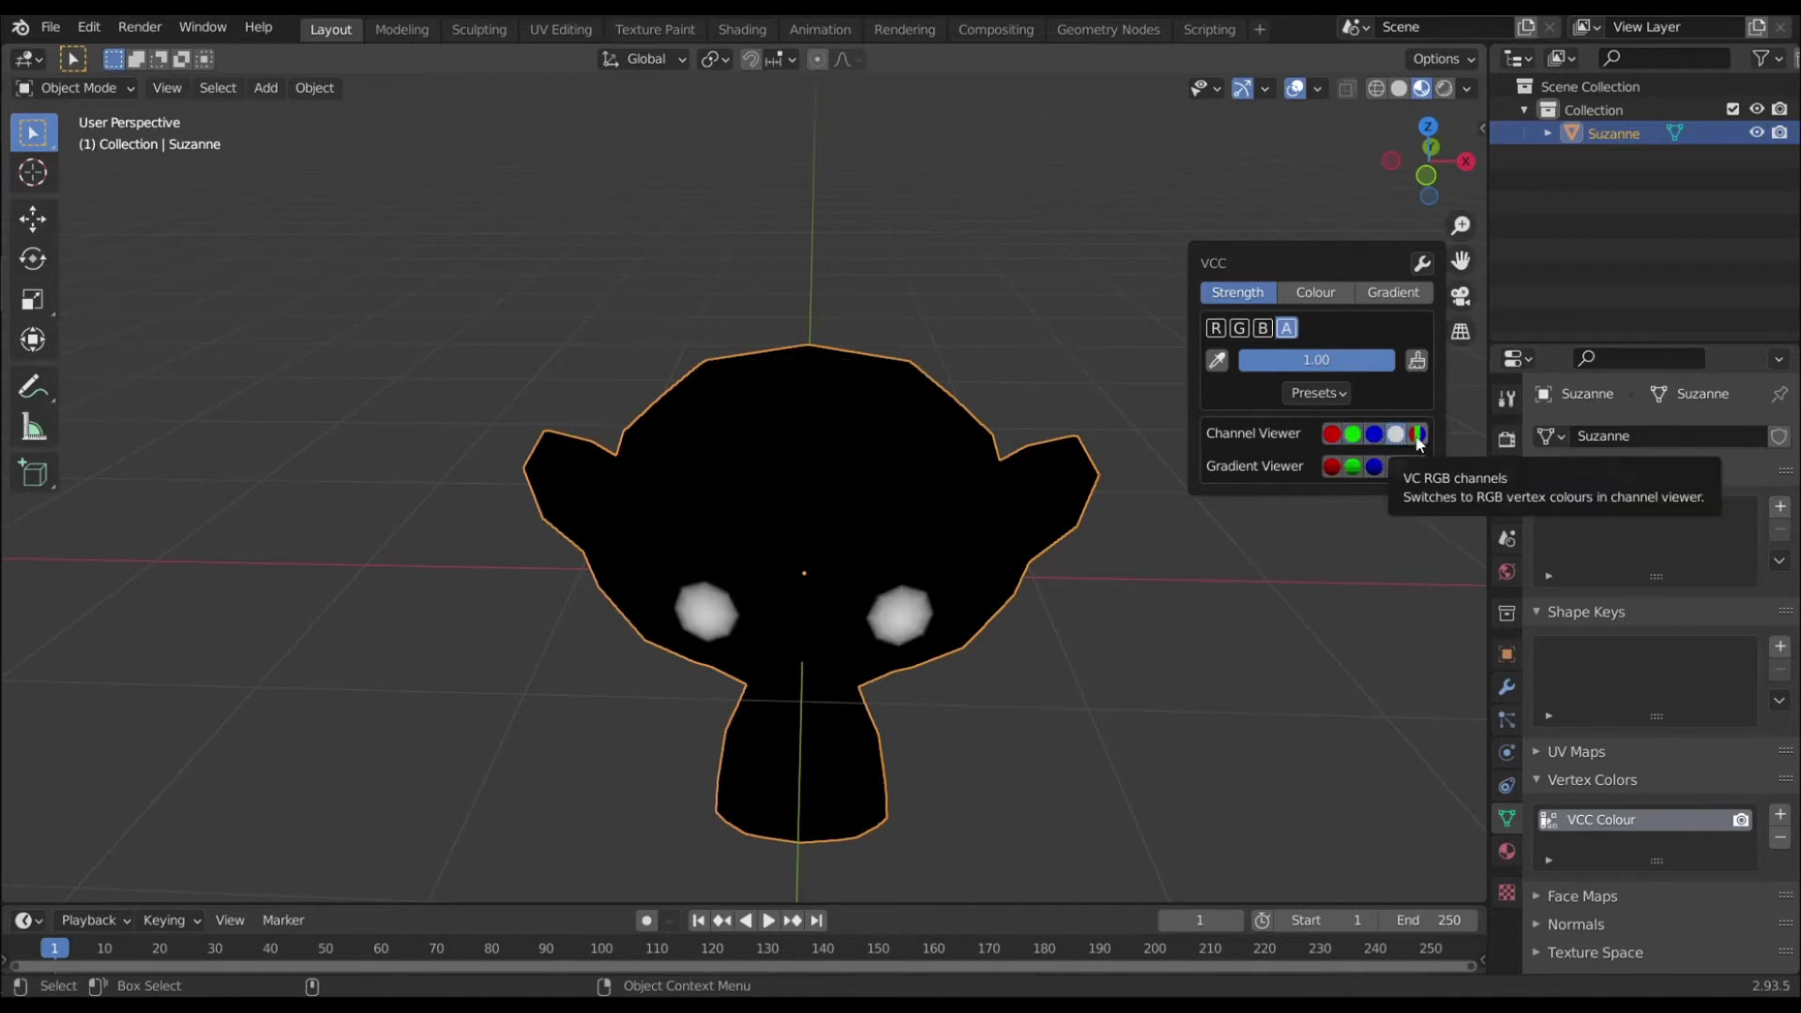
left_click(1418, 440)
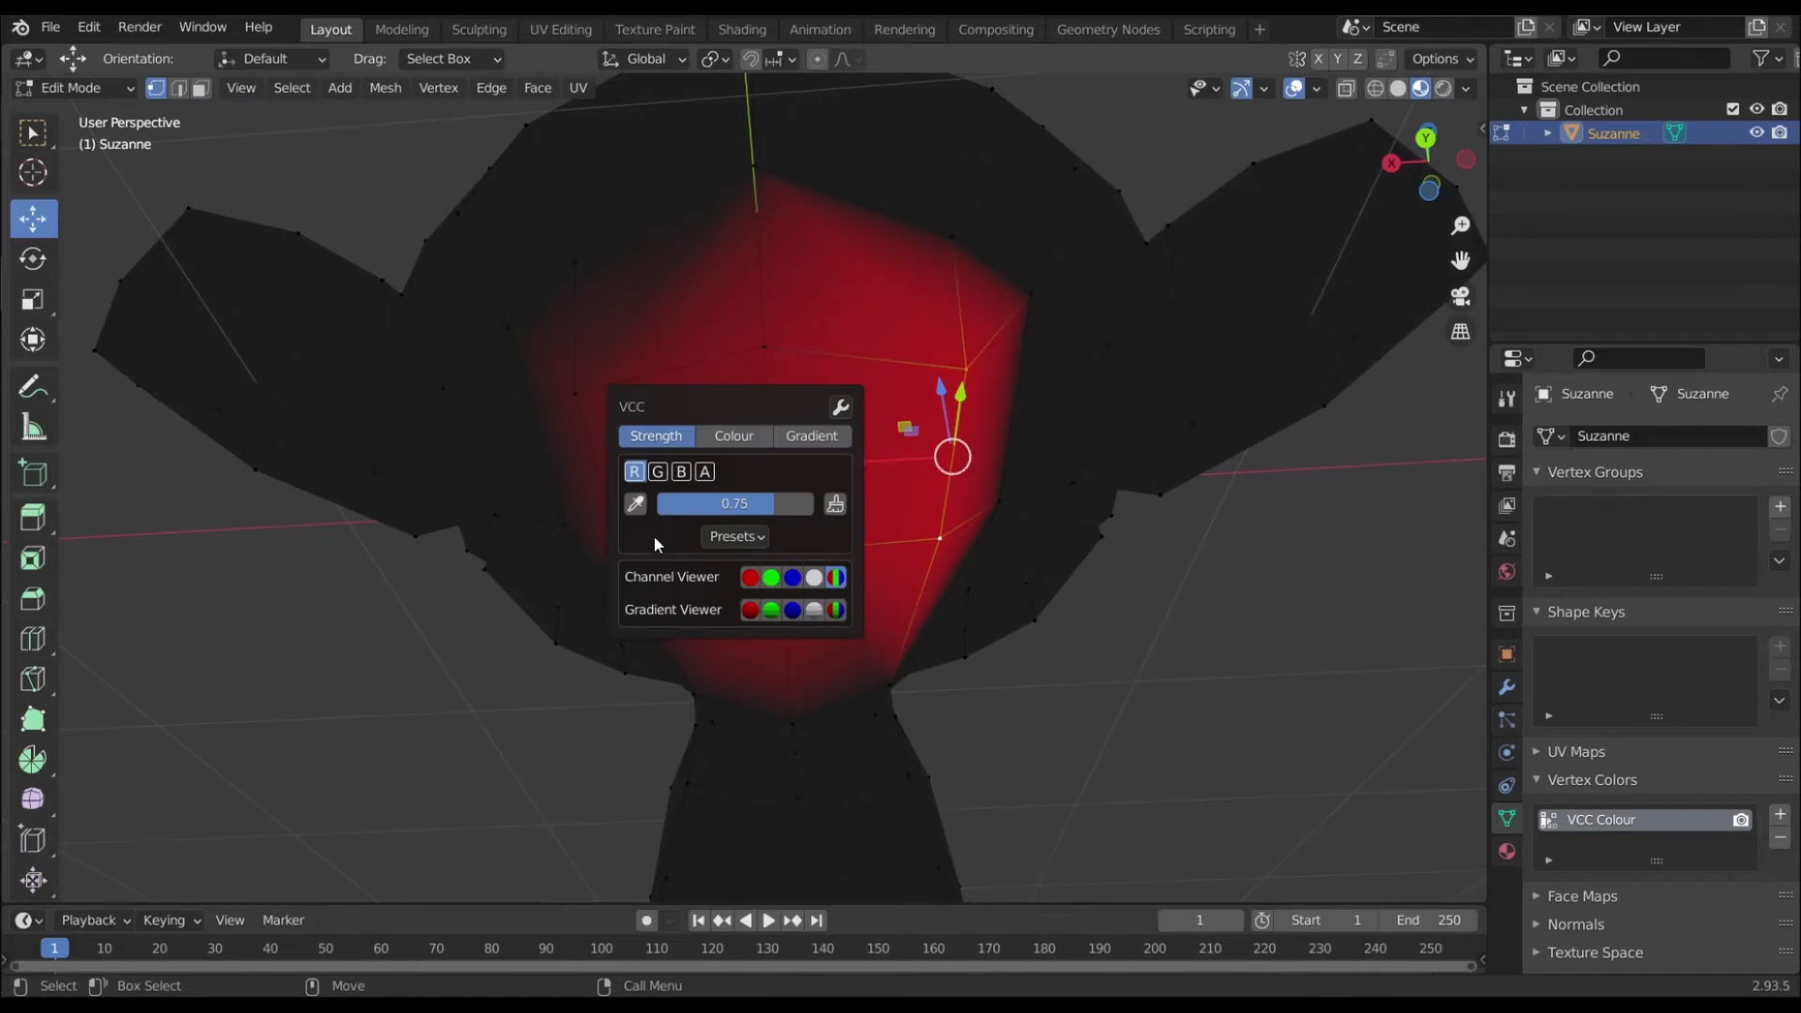
Copy the G channel strength from the vertex near the faint edge of the red patch on the back of the head
left_click(690, 410)
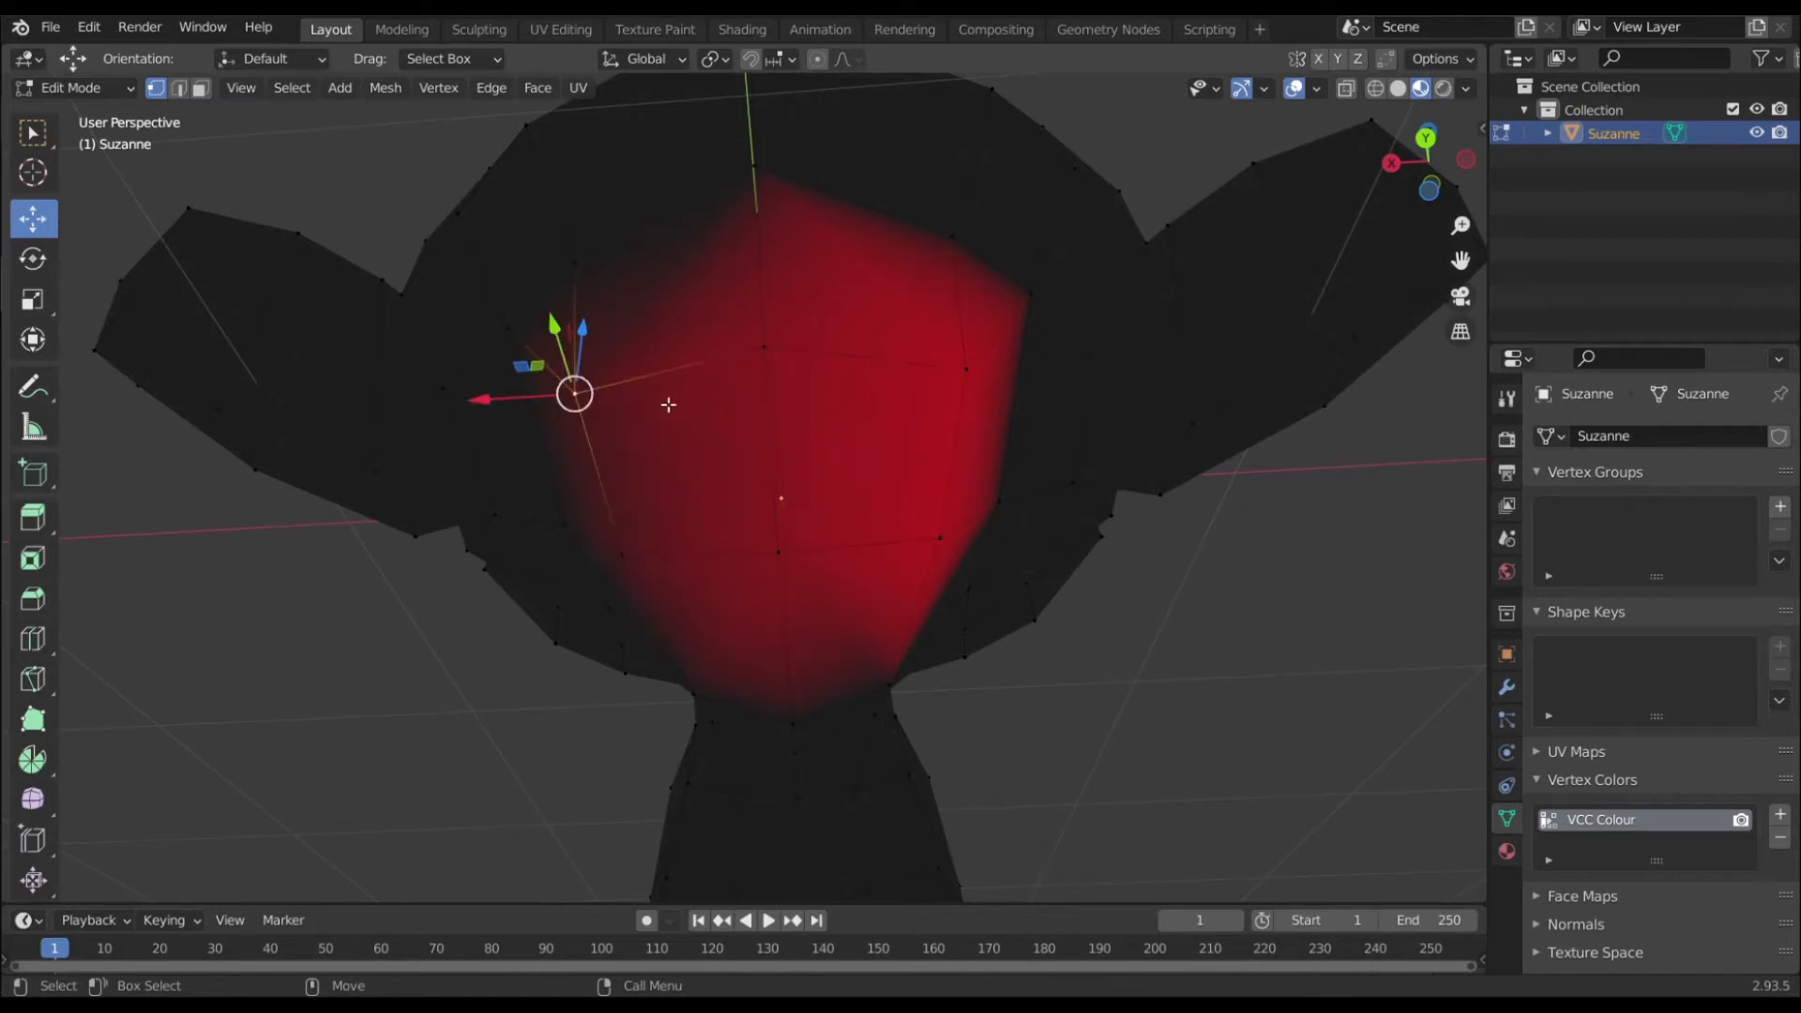
key("shift+v")
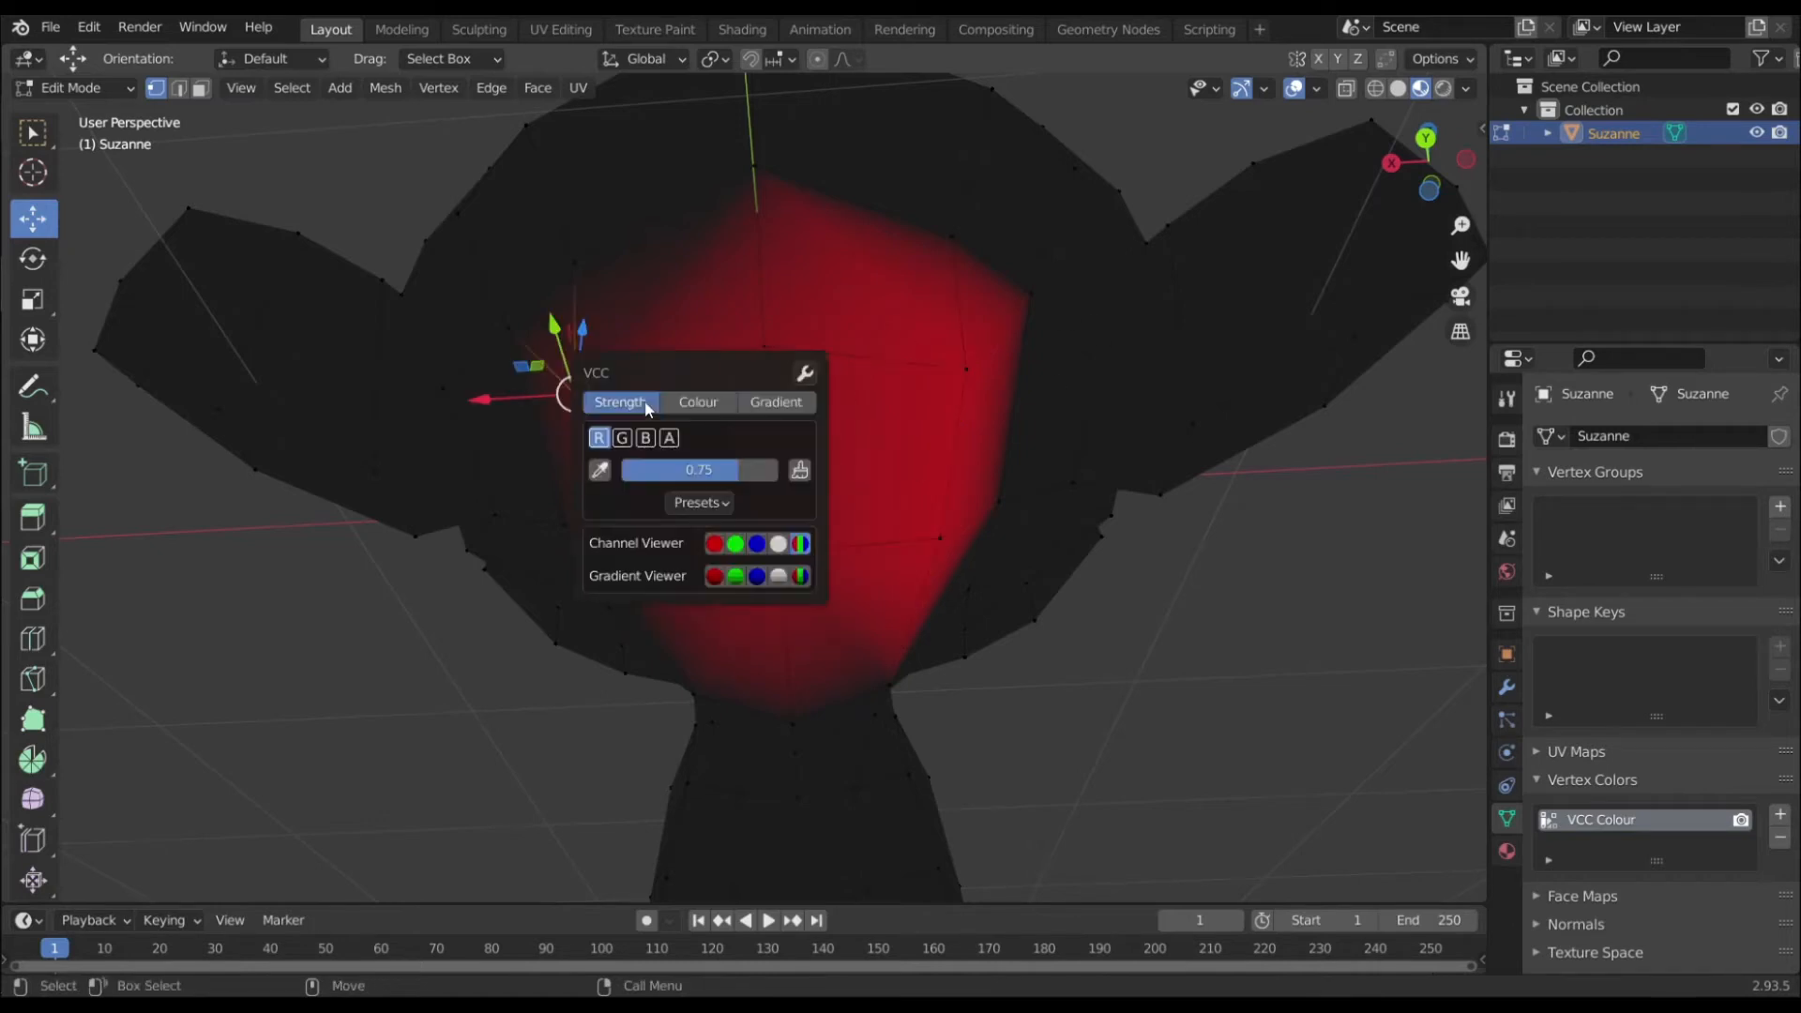
left_click(601, 474)
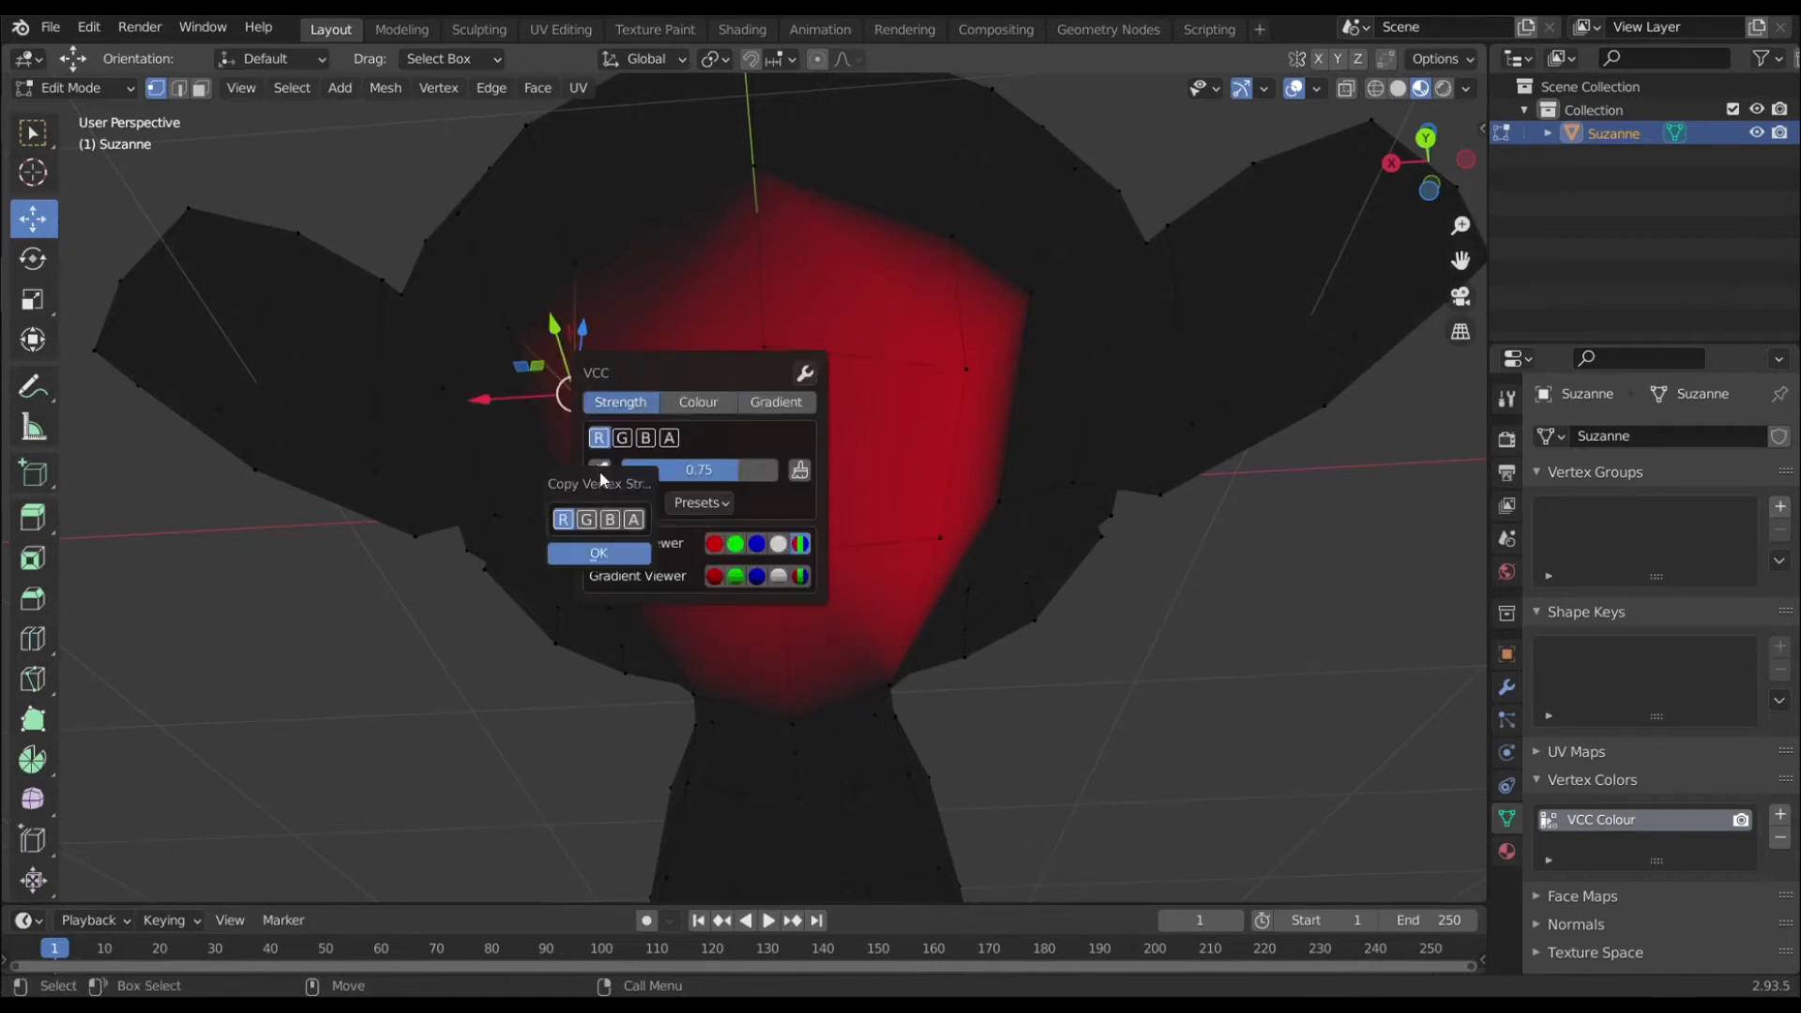
left_click(591, 521)
left_click(599, 552)
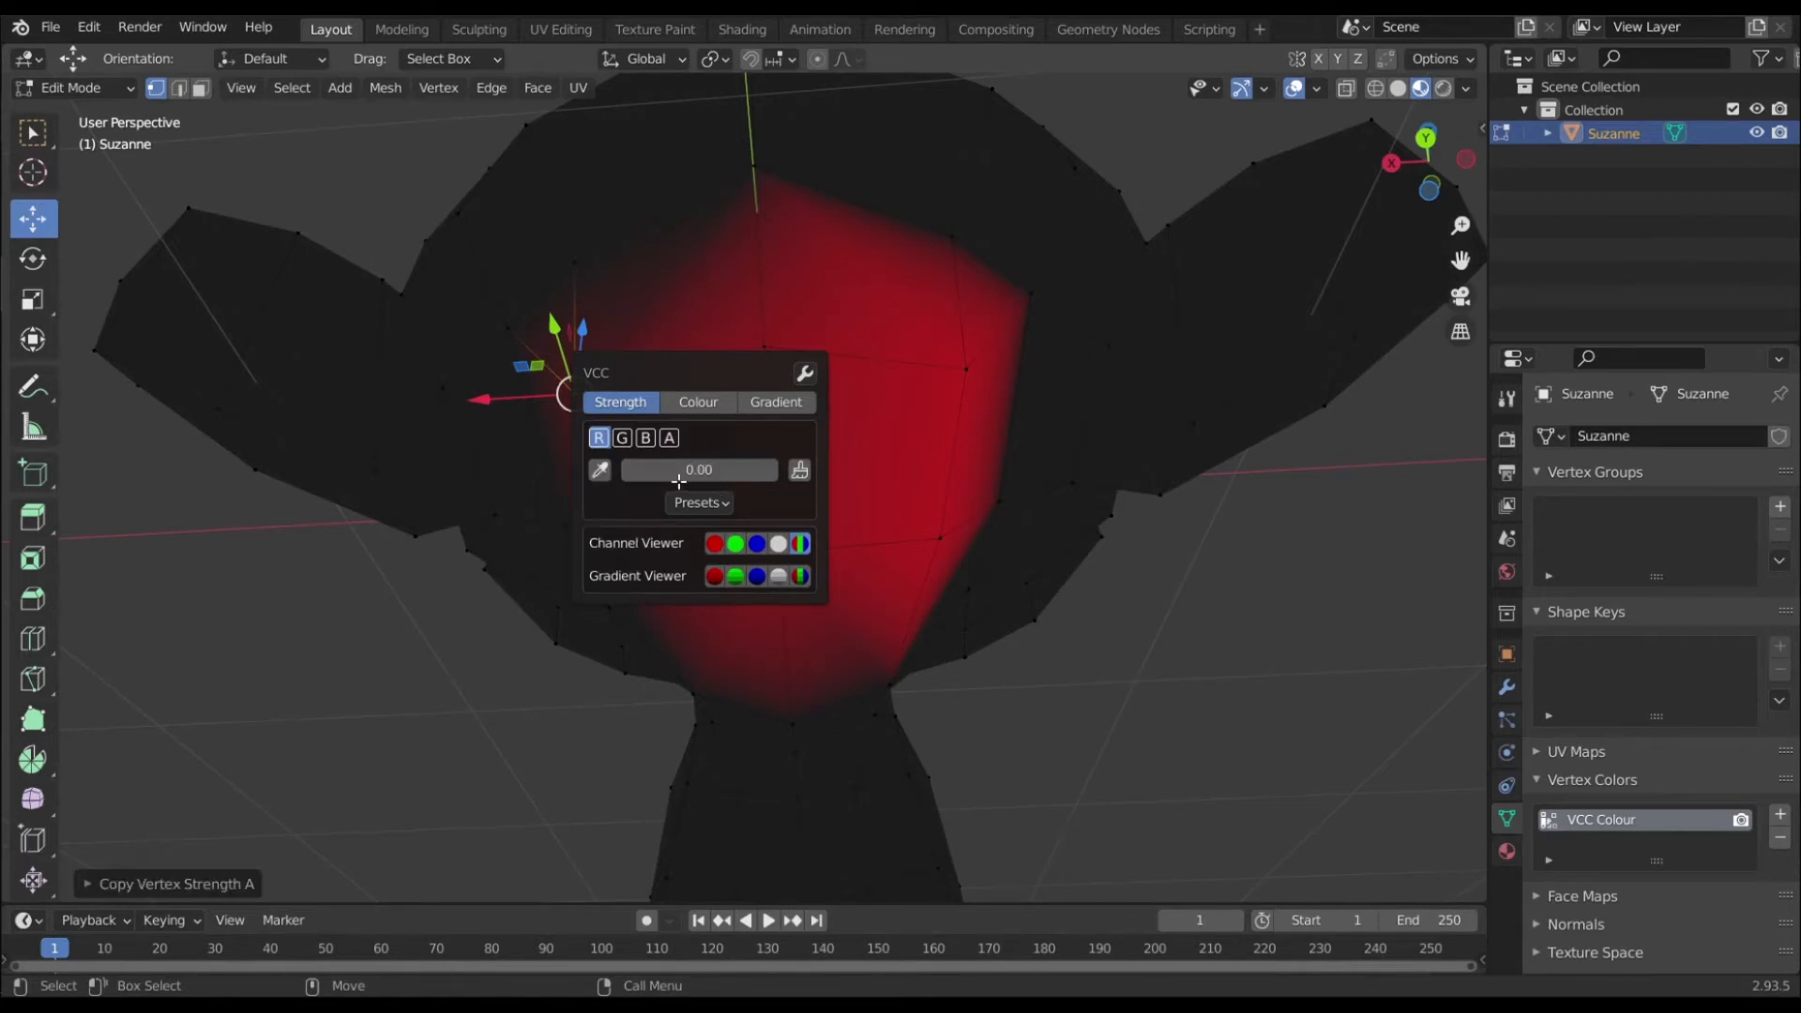
Copy the R channel strength from the same selected vertex into the VCC strength value
key("alt+v")
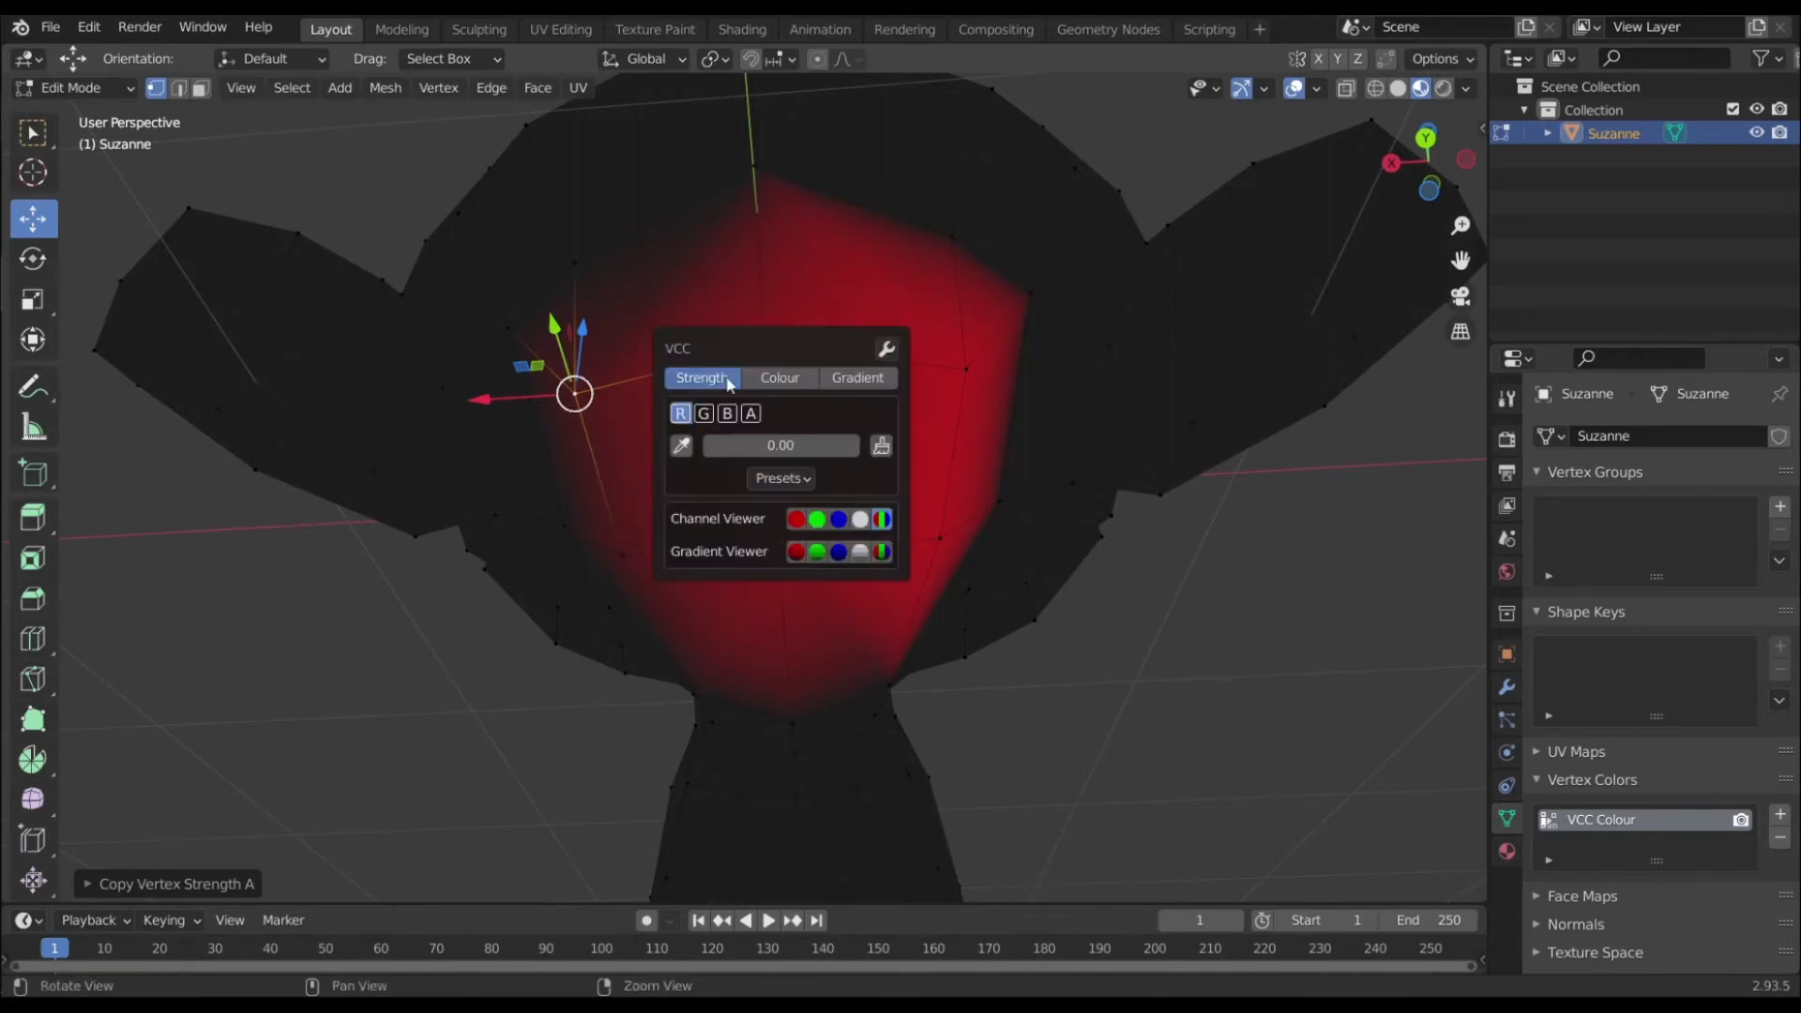
left_click(682, 445)
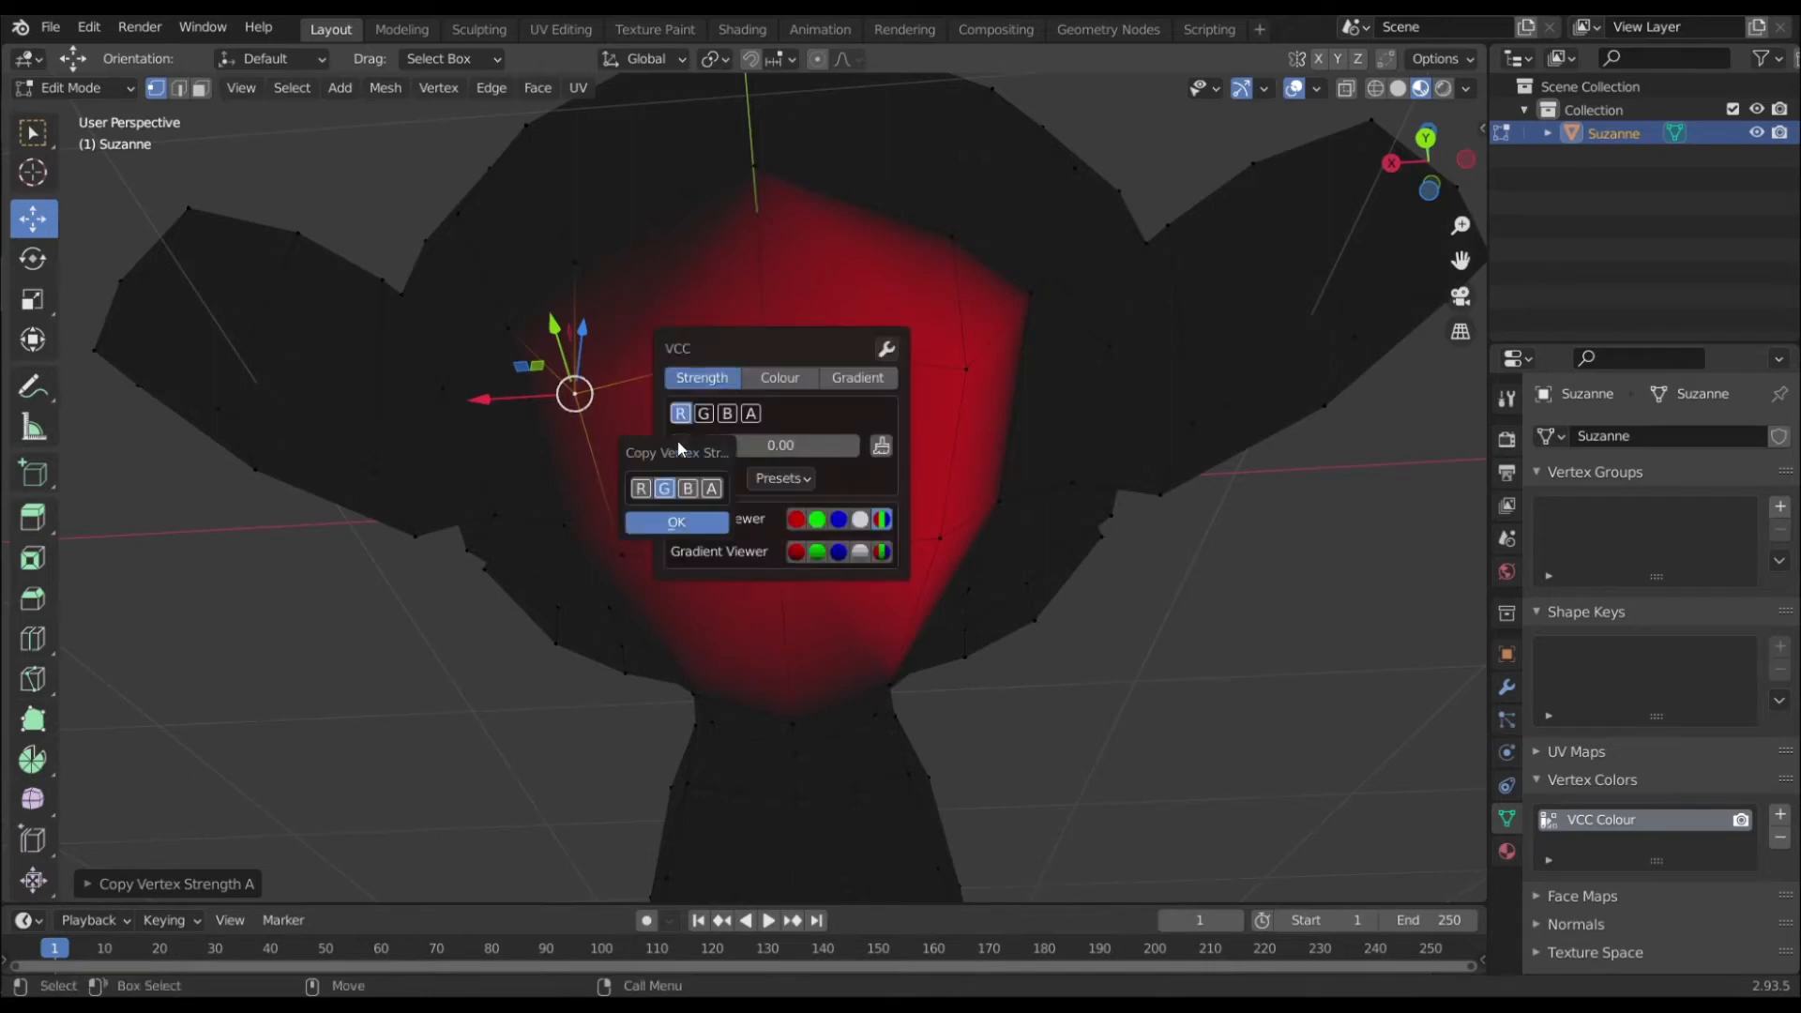
left_click(664, 488)
left_click(668, 522)
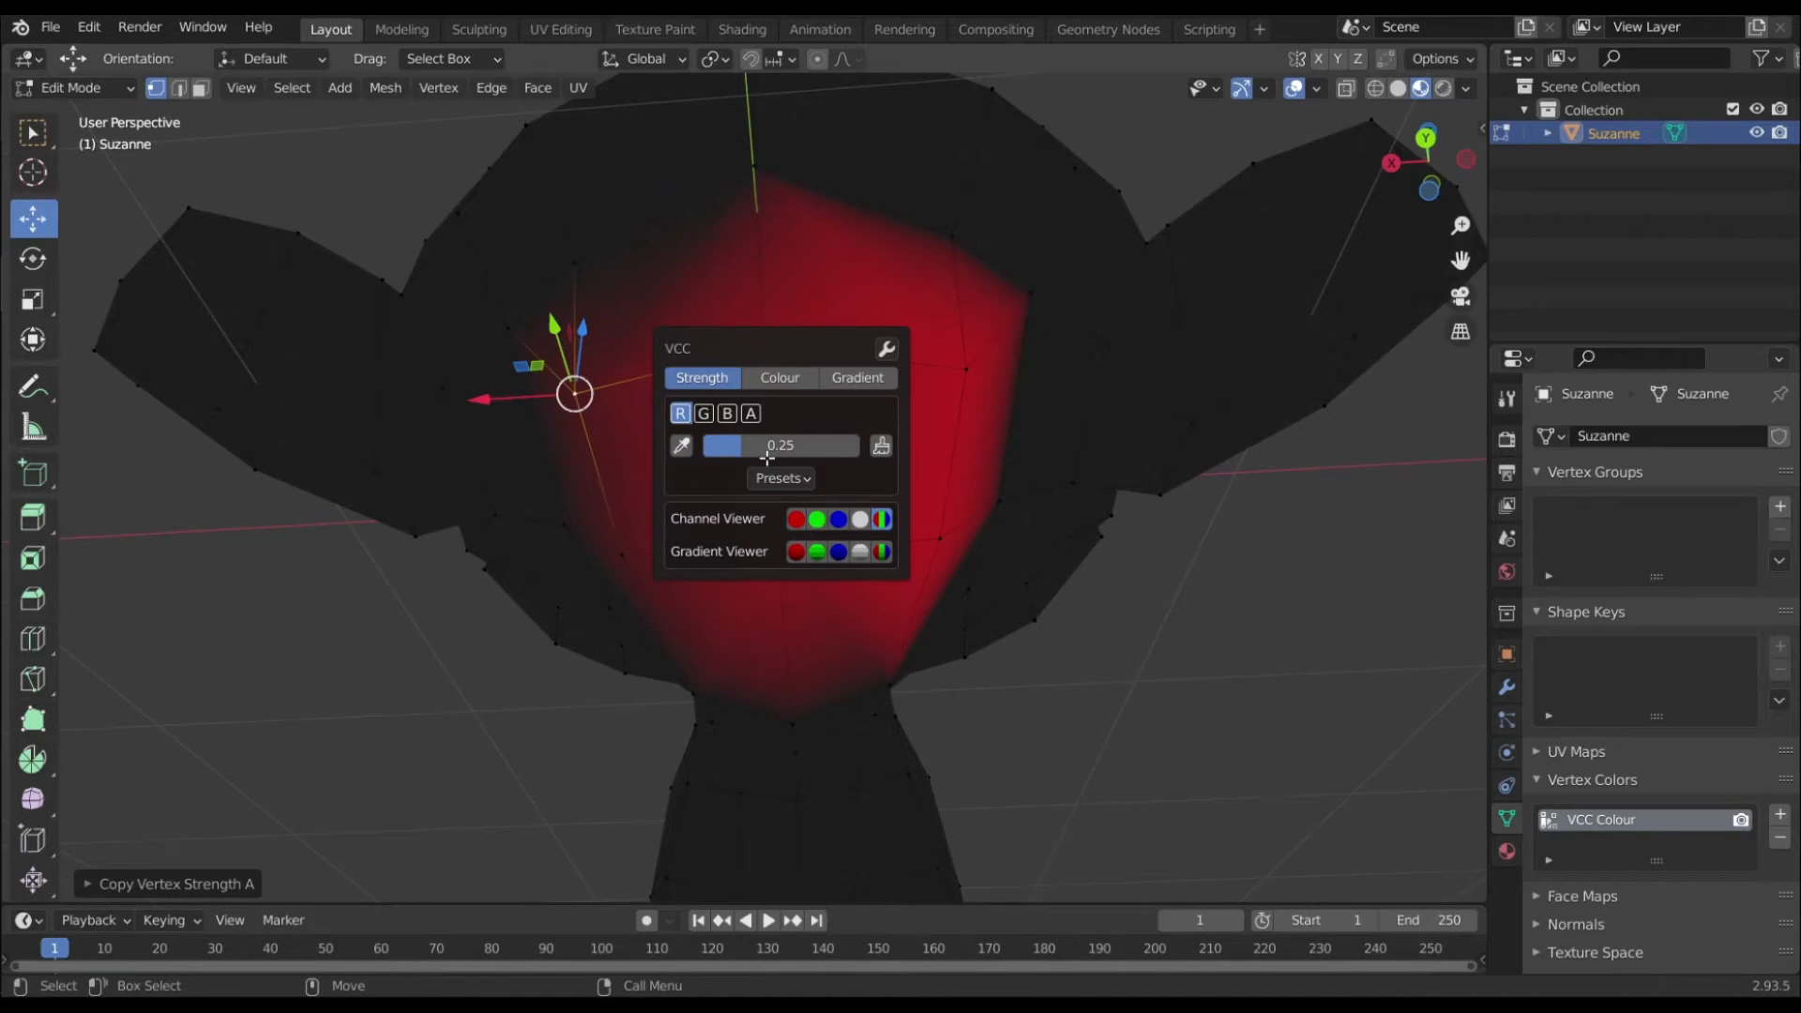
Copy the R channel strength from the upper middle vertex of the red patch
left_click(764, 354)
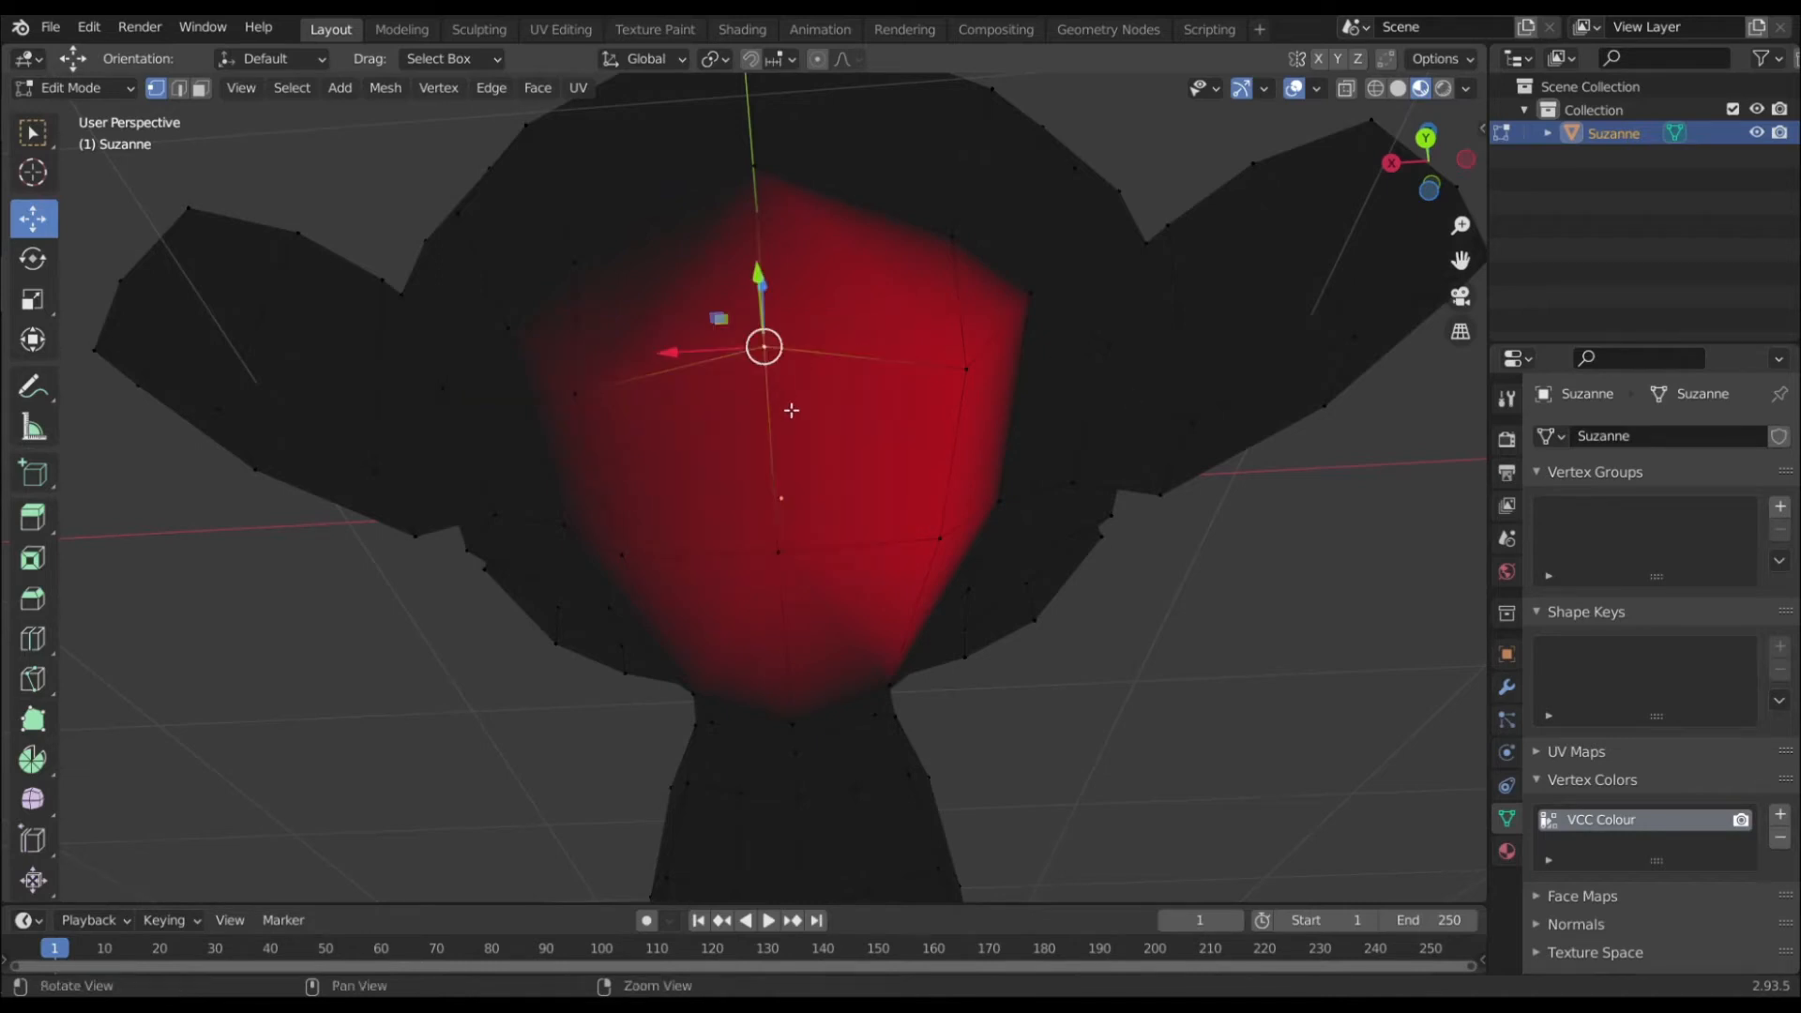
key("alt+v")
left_click(746, 478)
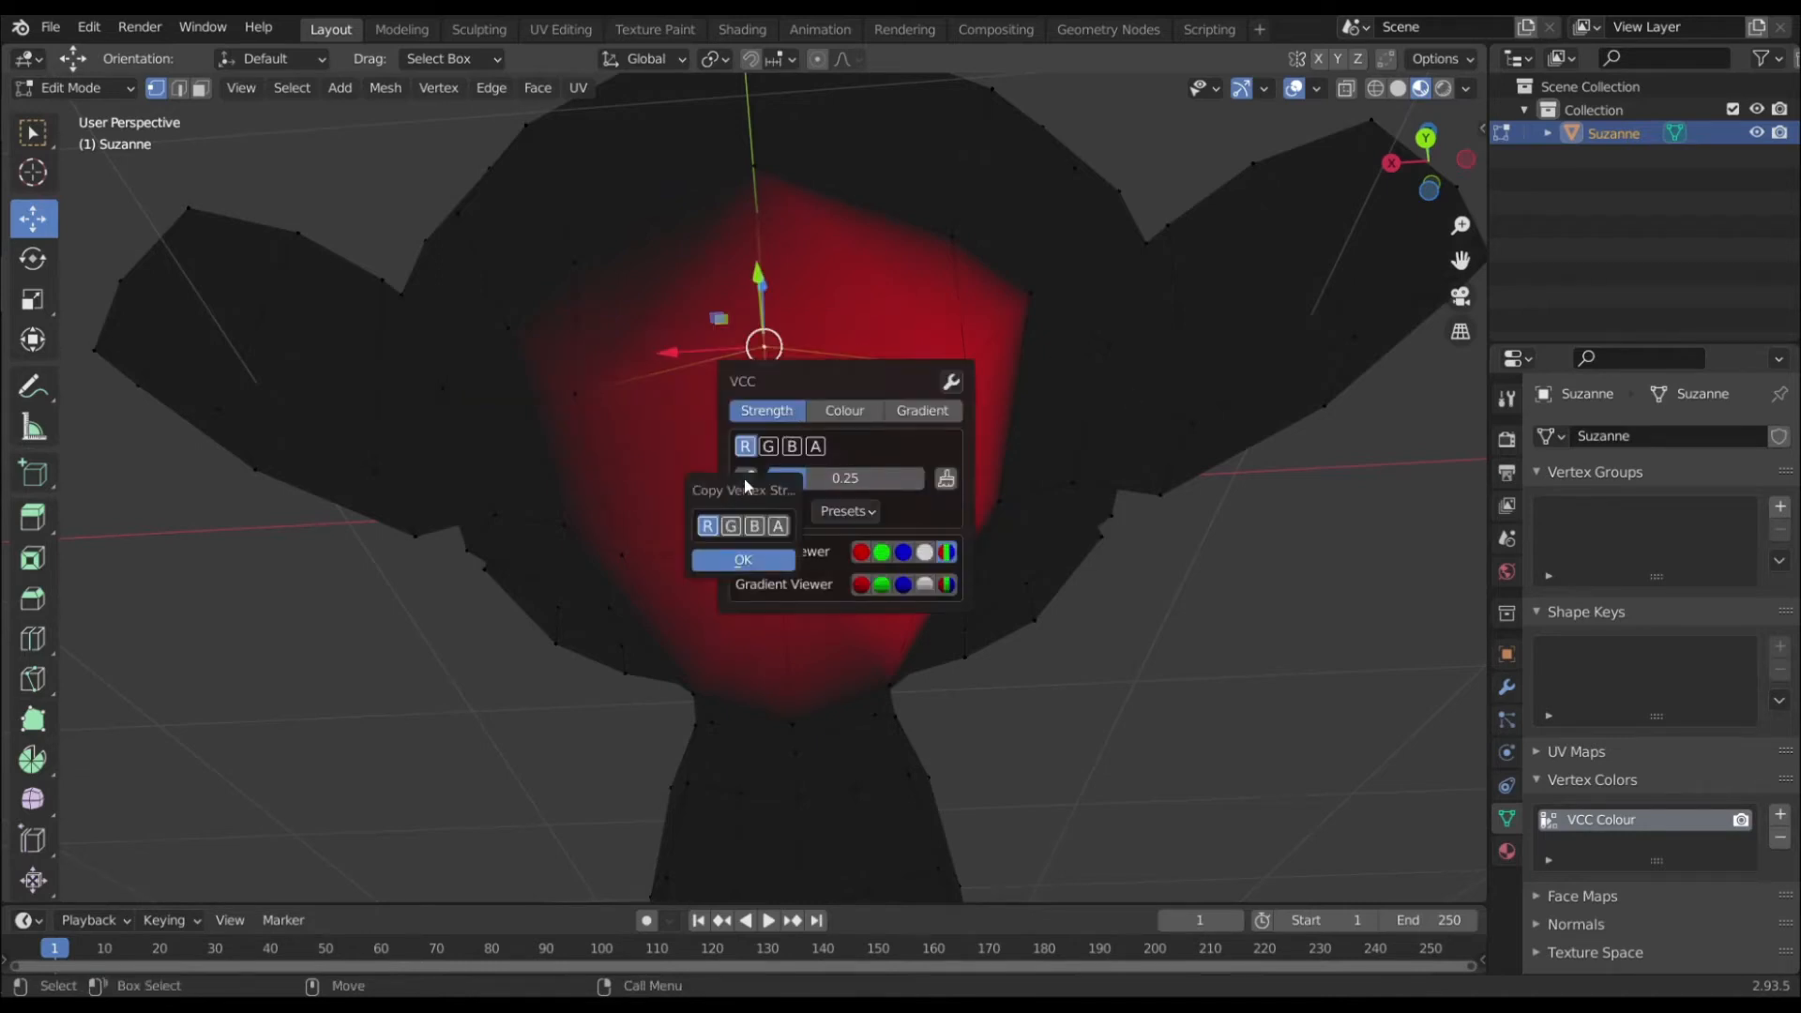
left_click(743, 560)
left_click(847, 510)
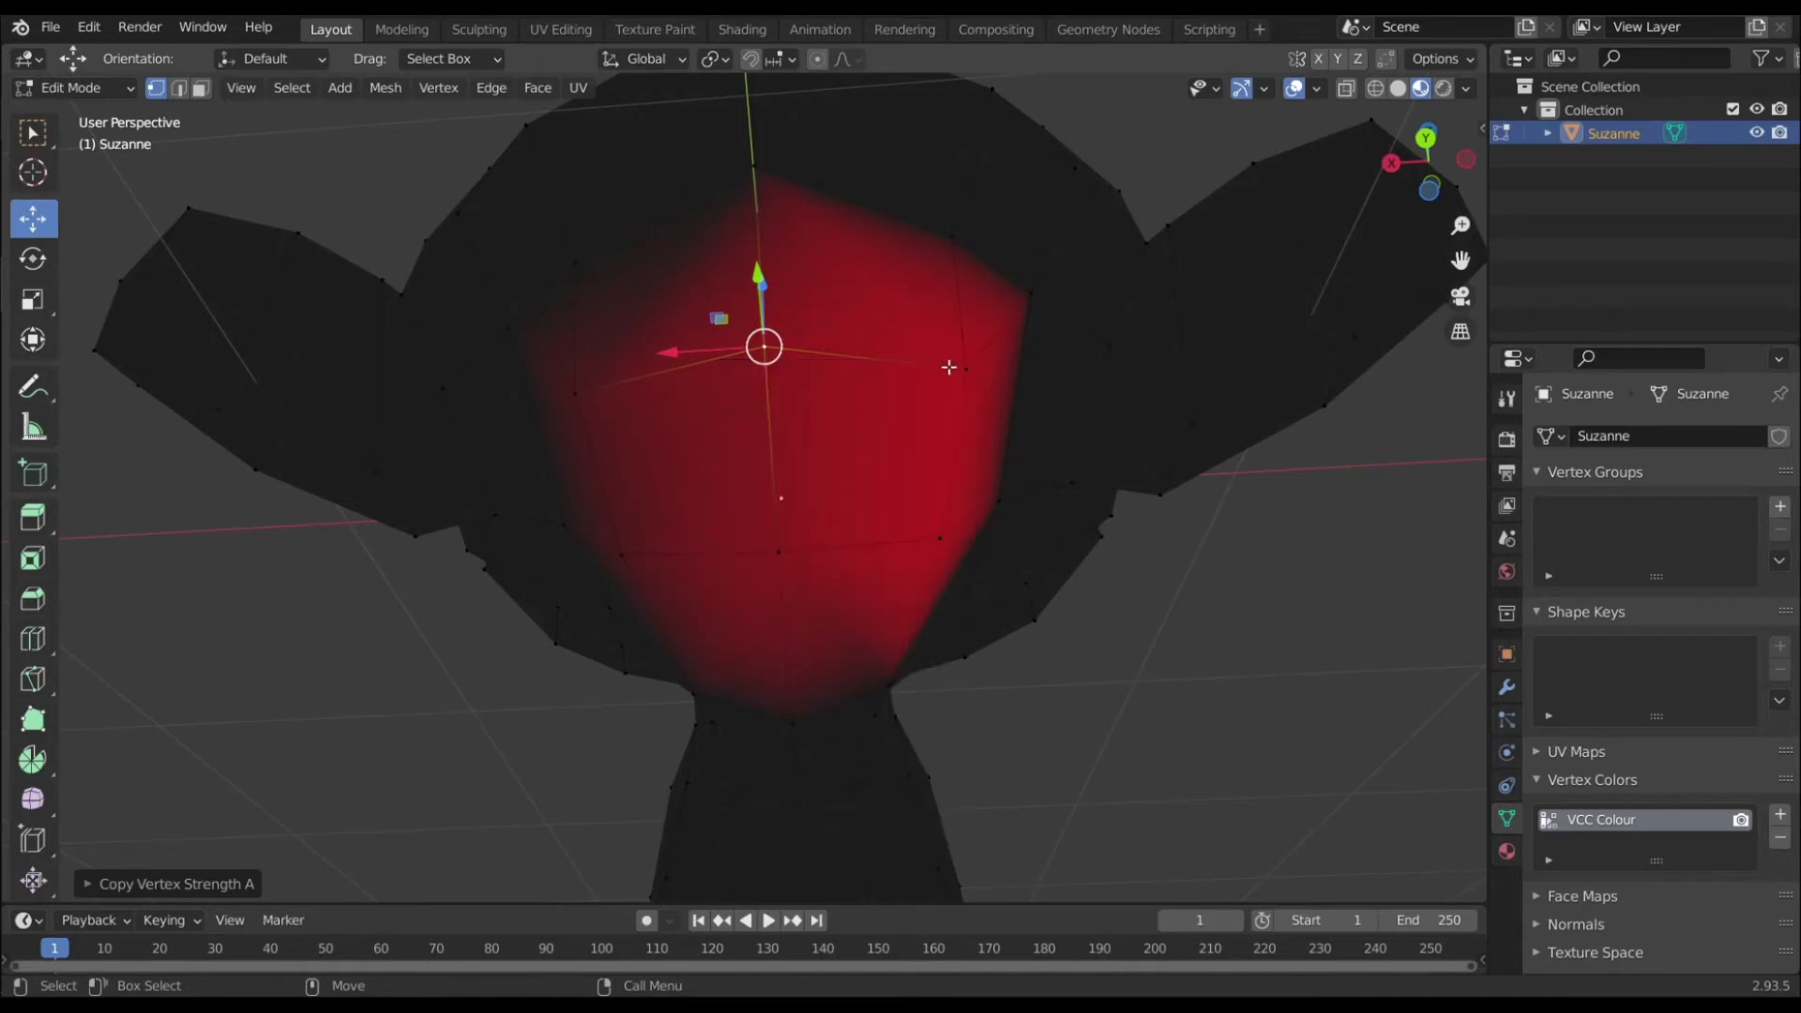
Copy the R channel strength from the vertex on the bright right-hand side of the red patch
left_click(949, 367)
key("alt+v")
left_click(847, 561)
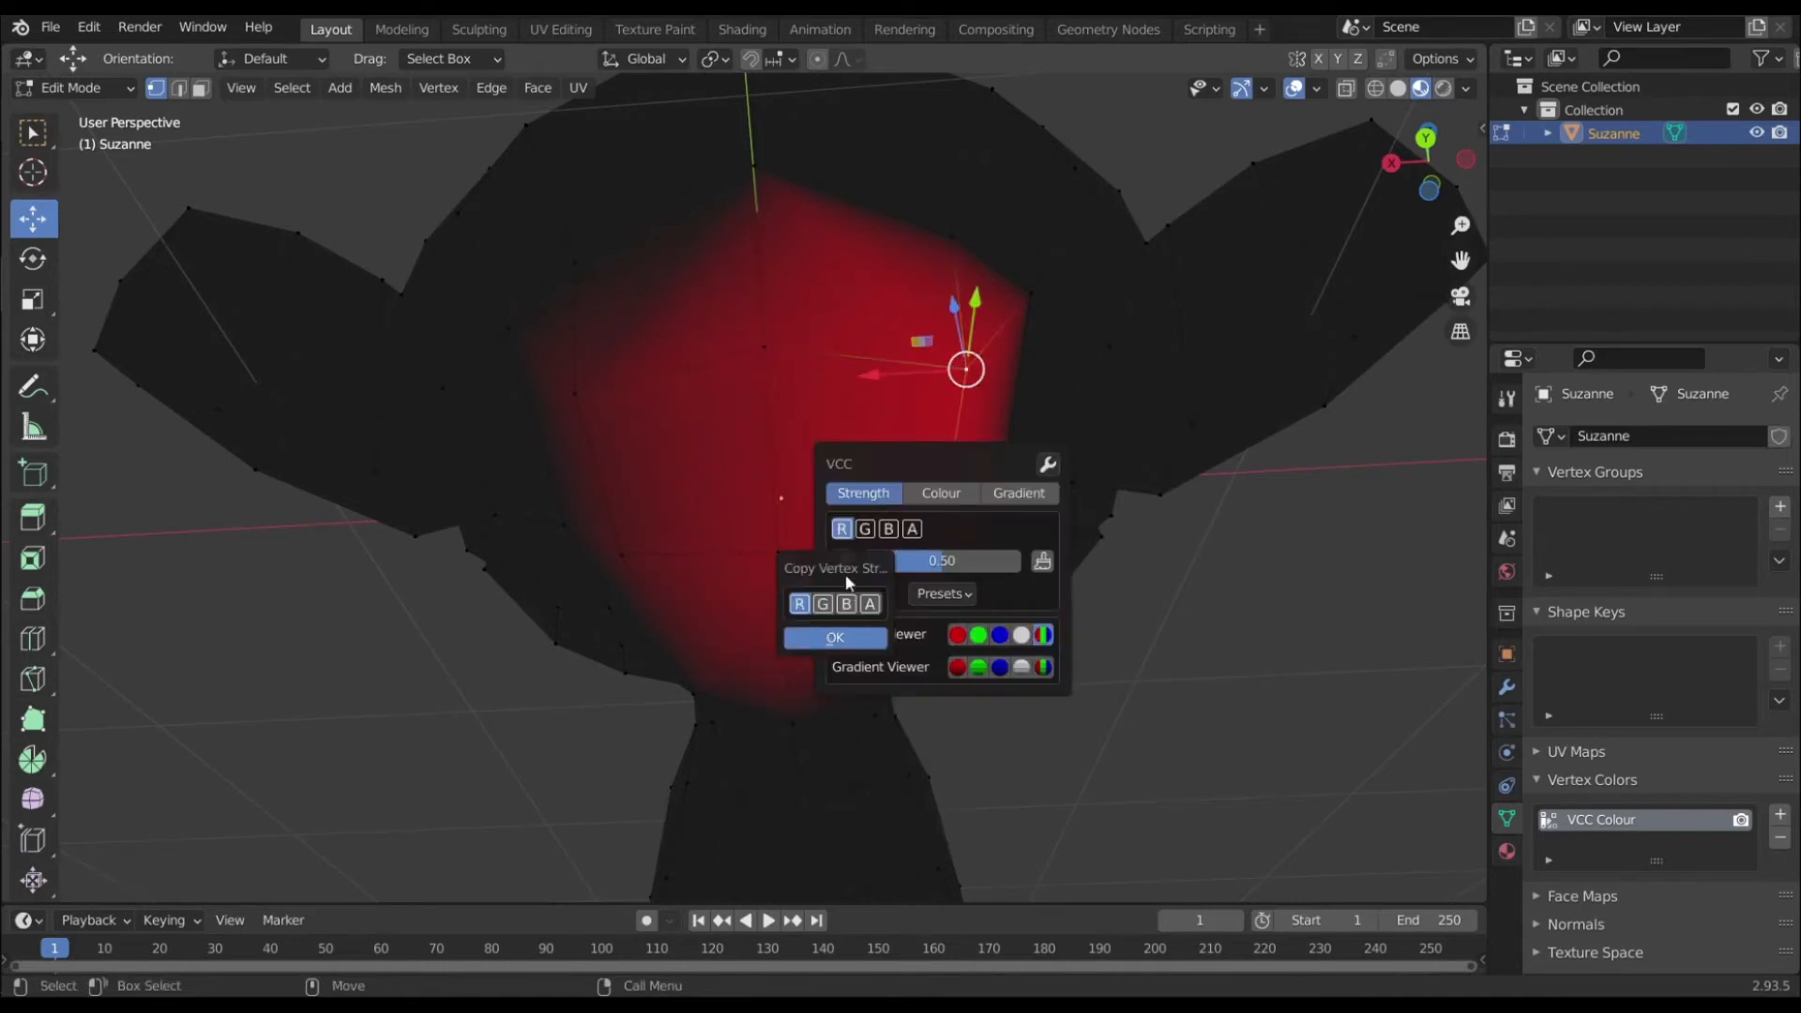
left_click(835, 638)
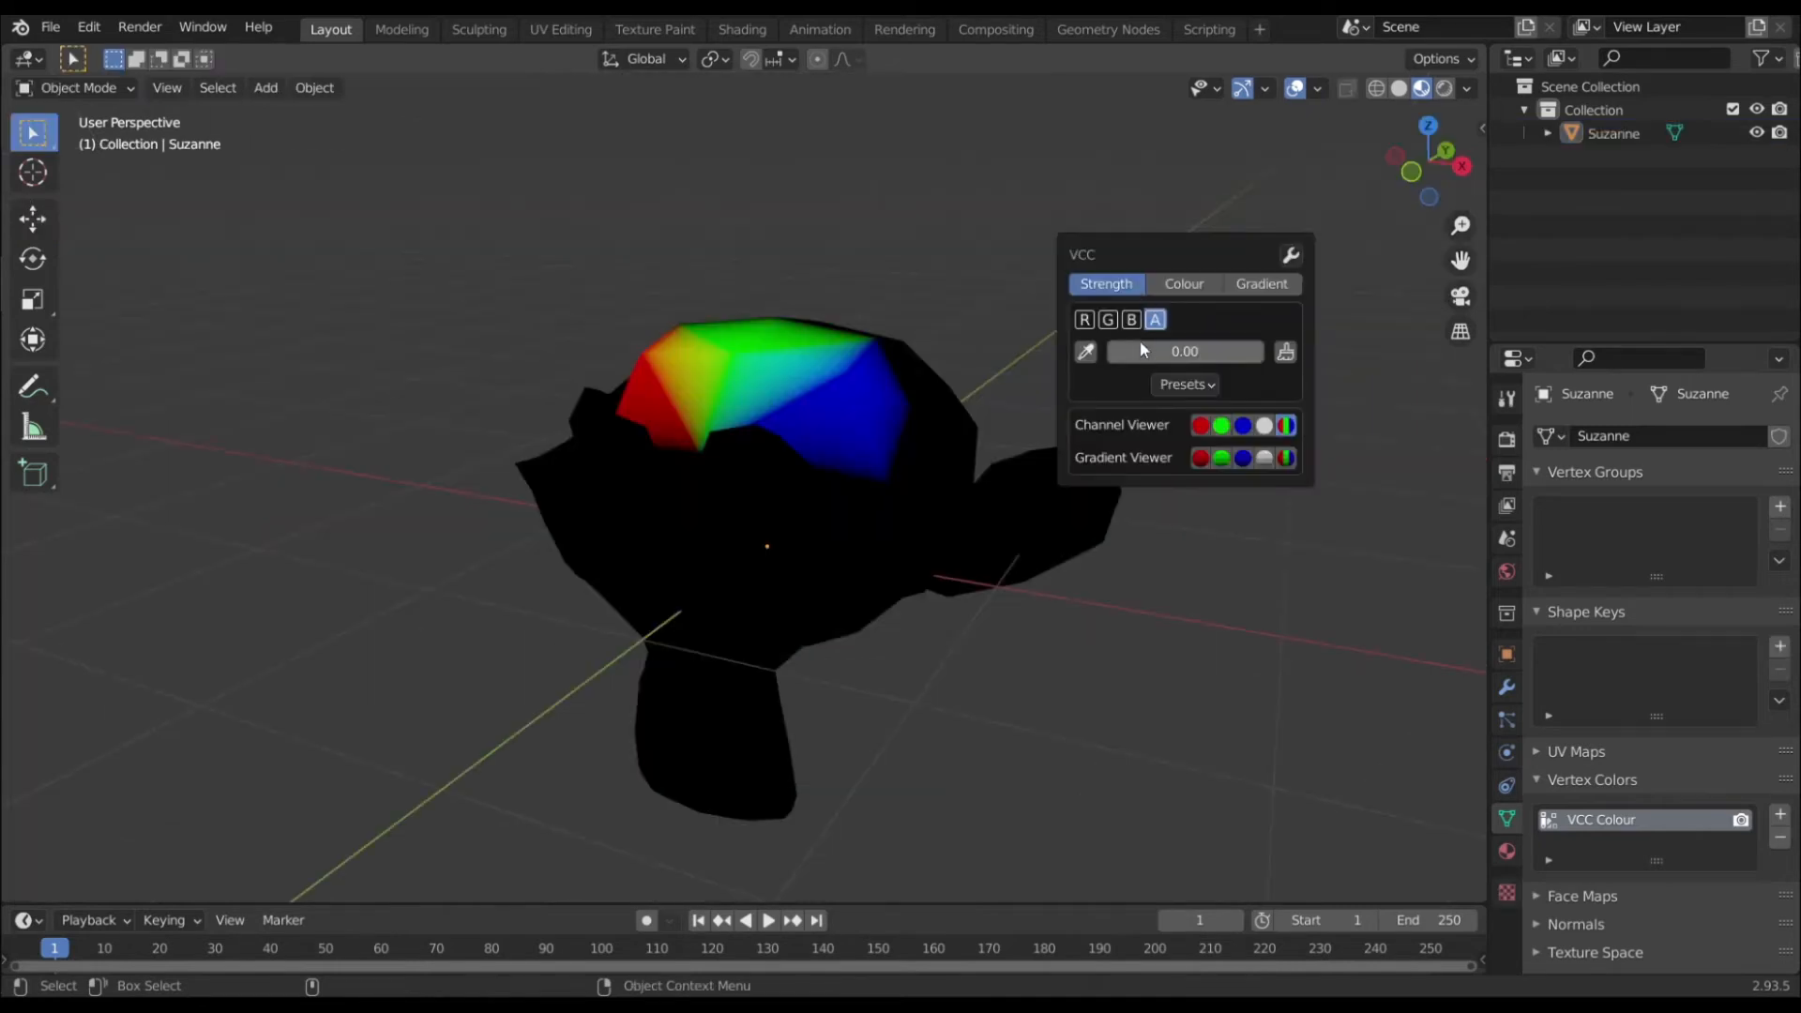
Save the A channel strength 0.00 as a preset, and add a second preset with the strength set to 0.31
left_click(1163, 385)
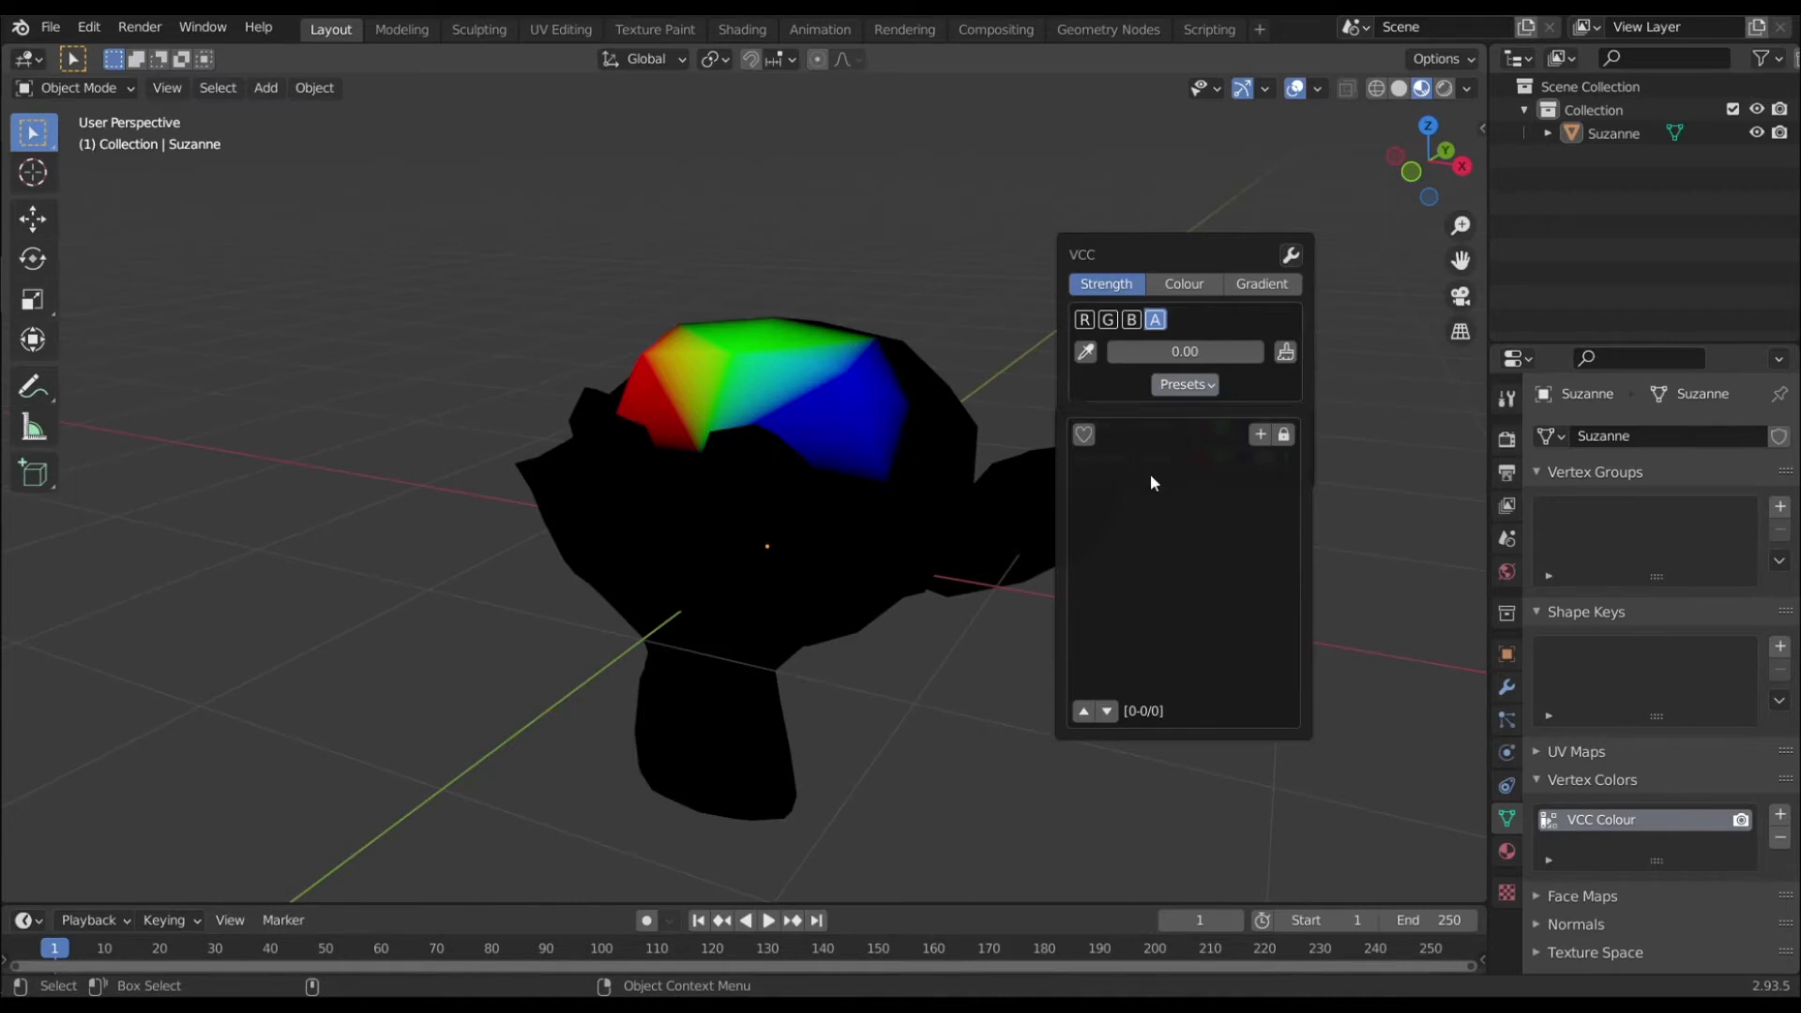
left_click(1260, 435)
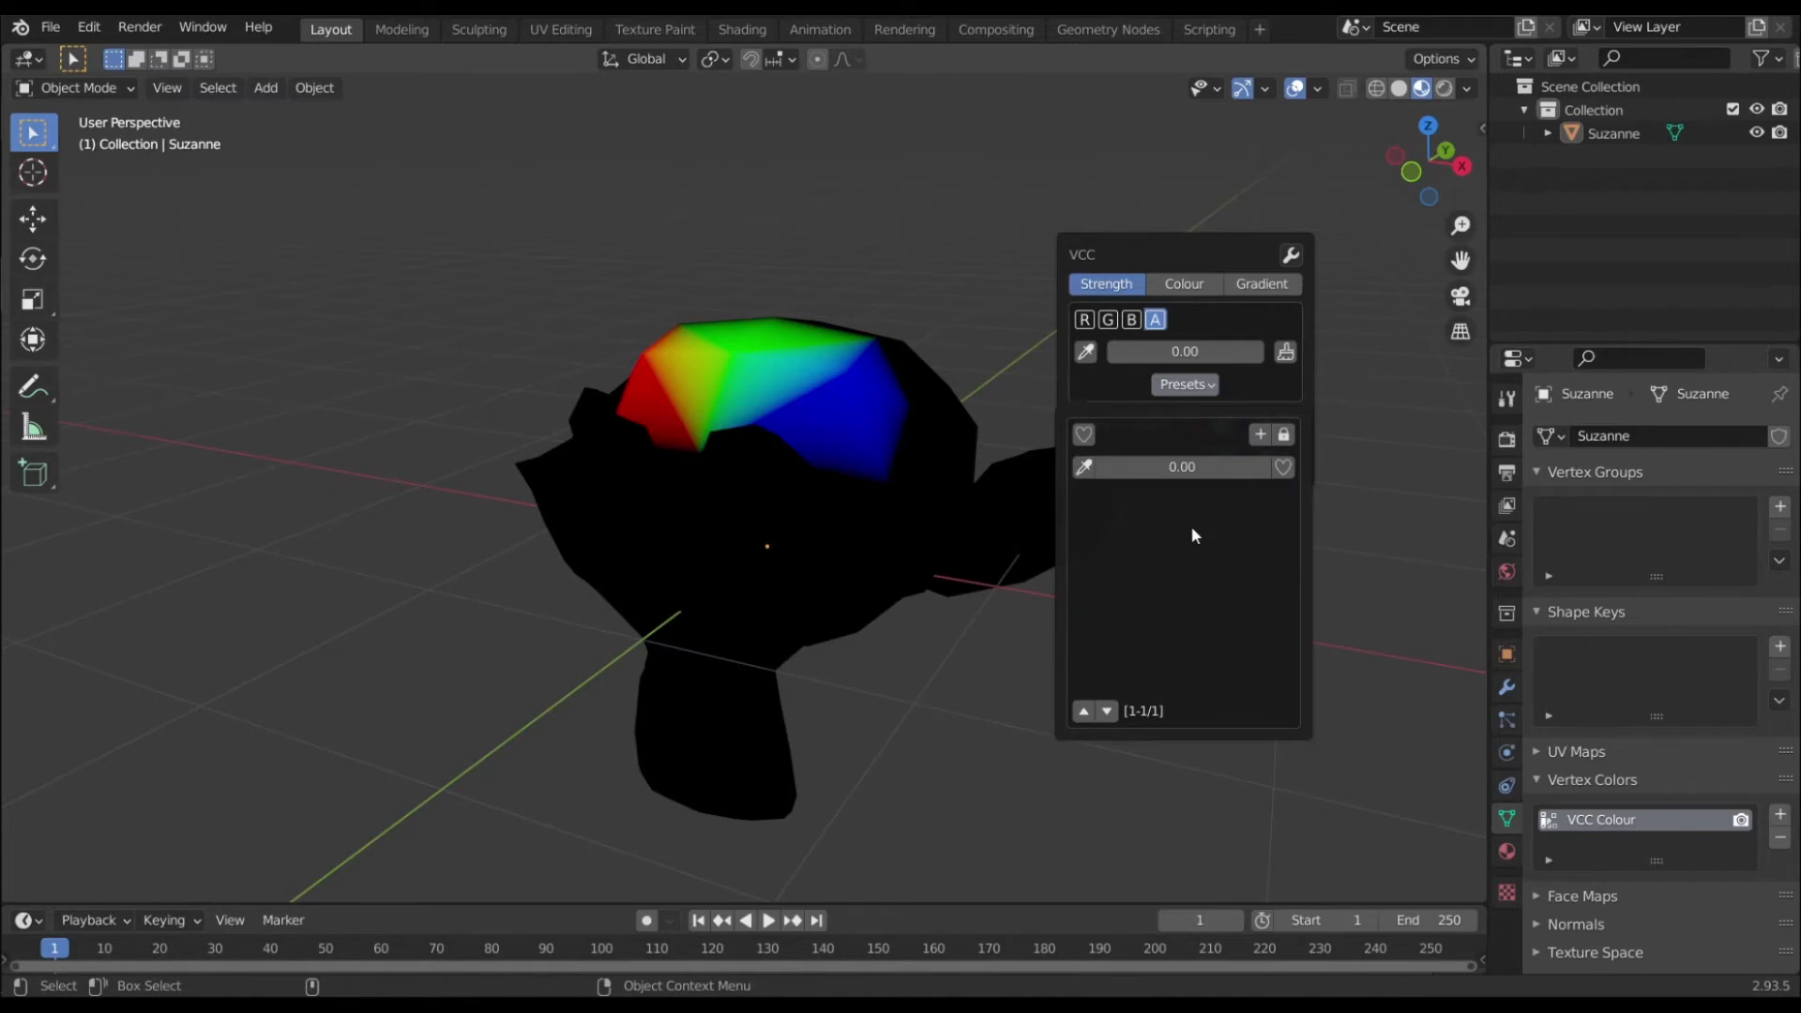
left_click_drag(1178, 354, 1225, 355)
left_click(1164, 386)
left_click(1262, 436)
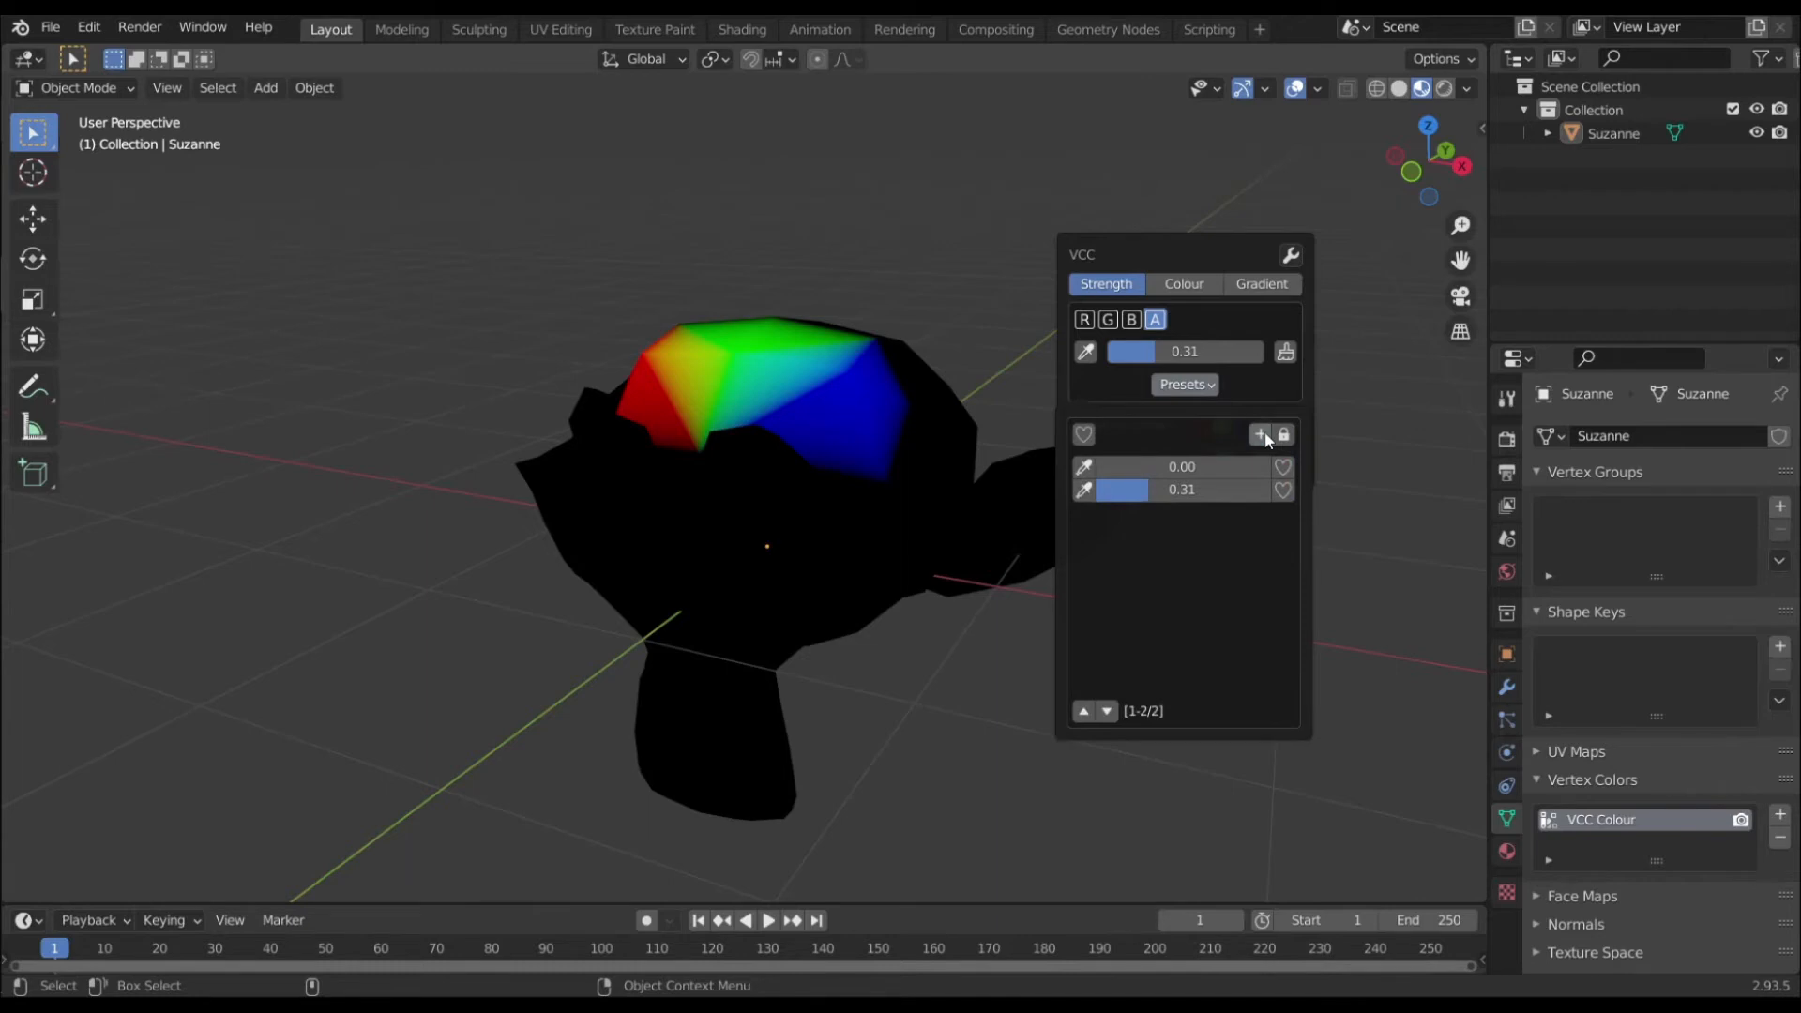
Add two more strength presets, with values of 0.73 and 0.94
left_click_drag(1204, 350, 1254, 351)
left_click(1190, 385)
left_click(1262, 435)
left_click(1202, 388)
left_click(1260, 435)
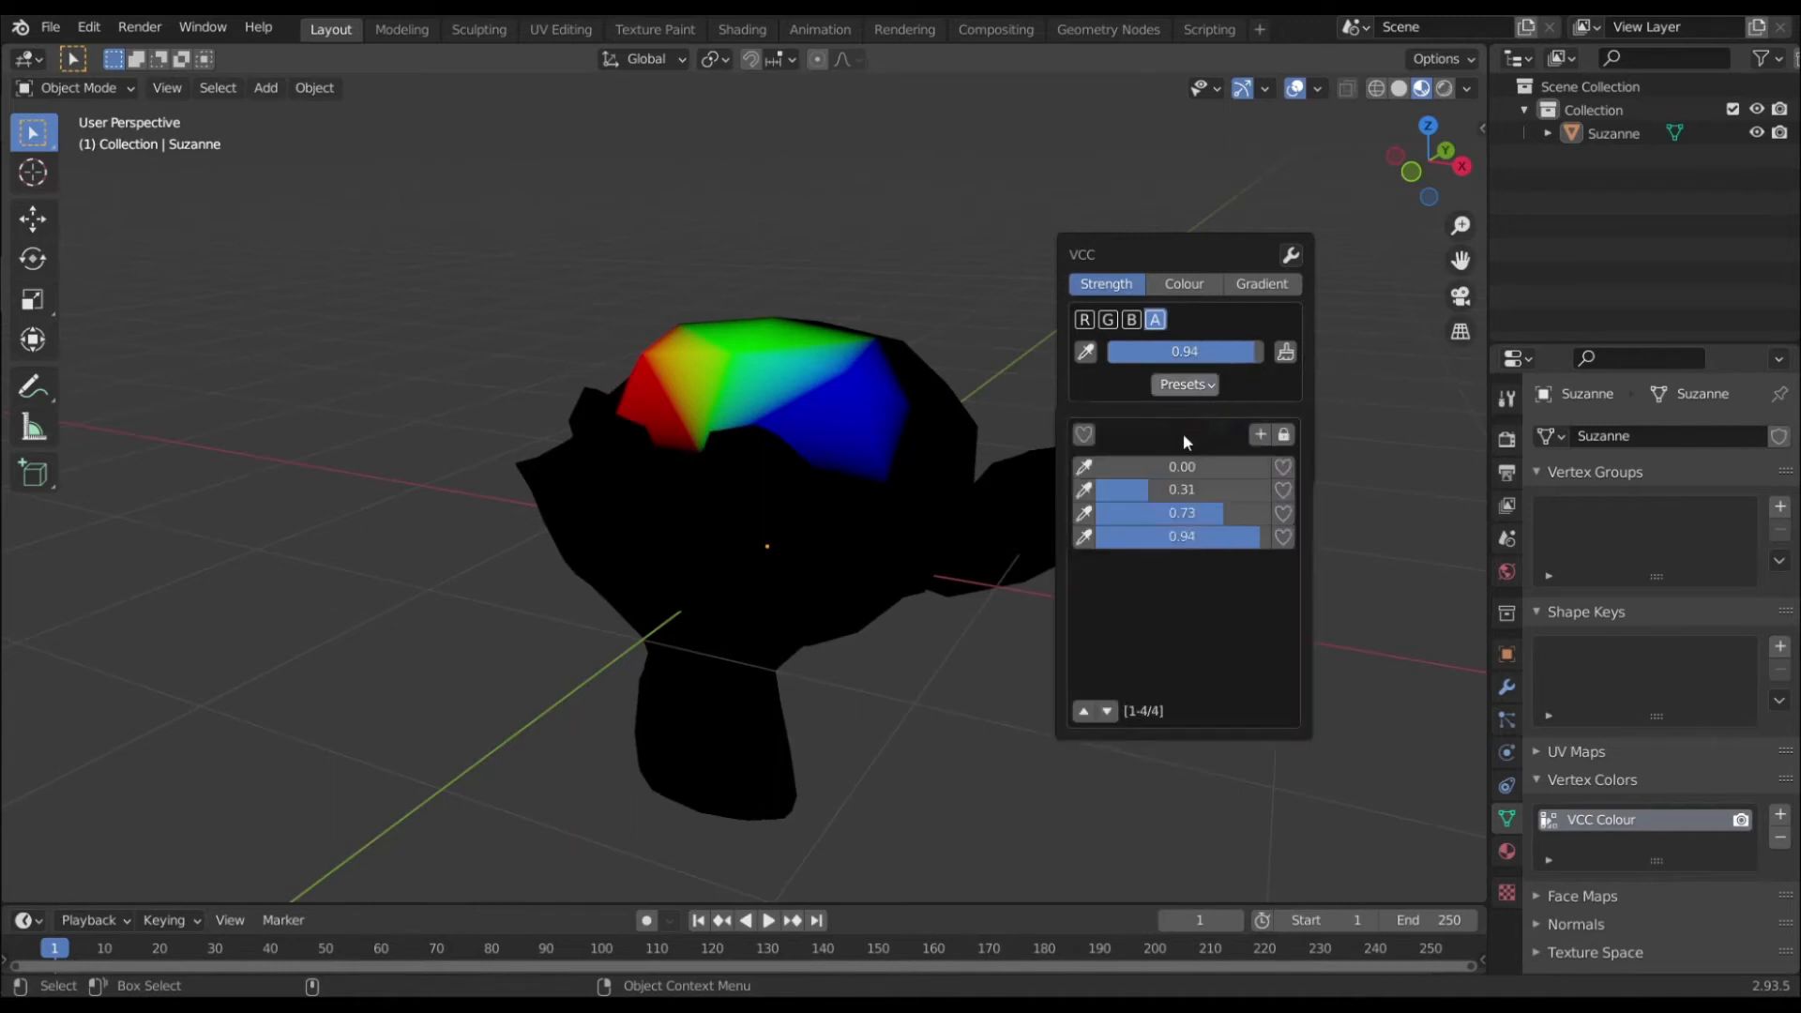
Unlock the strength presets and try moving the 0.00 preset down the list and back up
left_click(1283, 434)
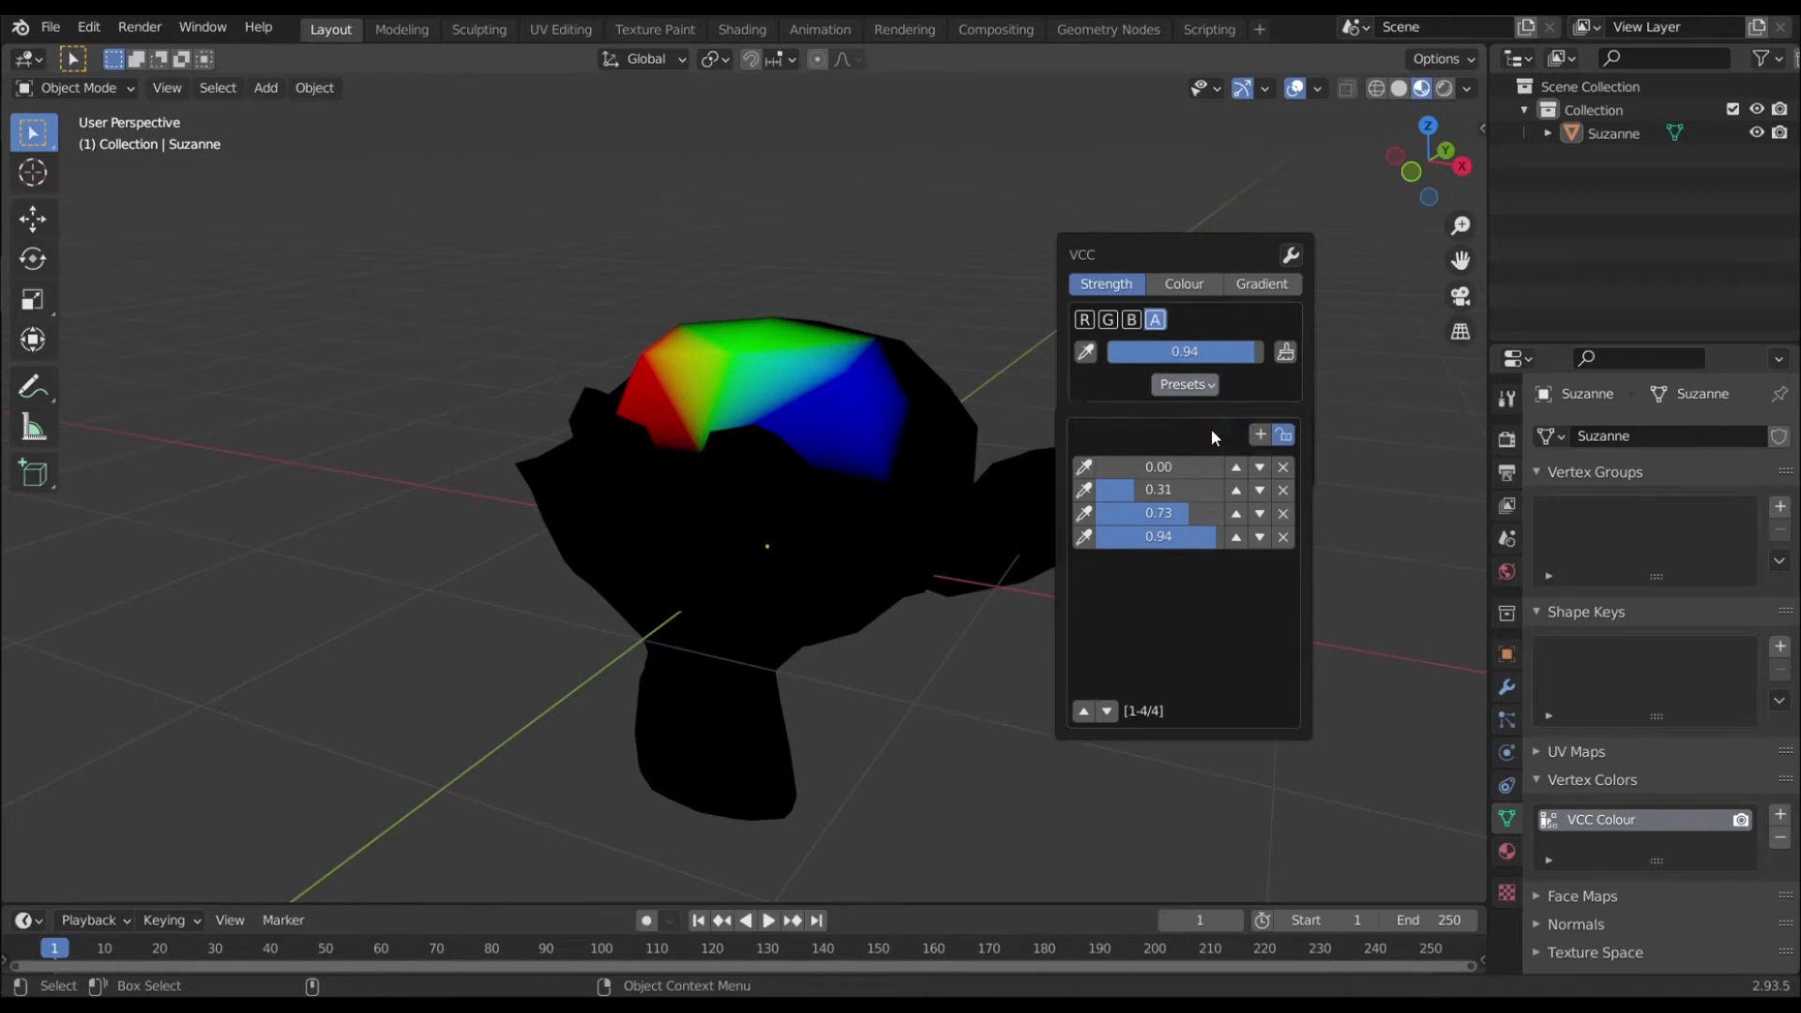
left_click(1259, 466)
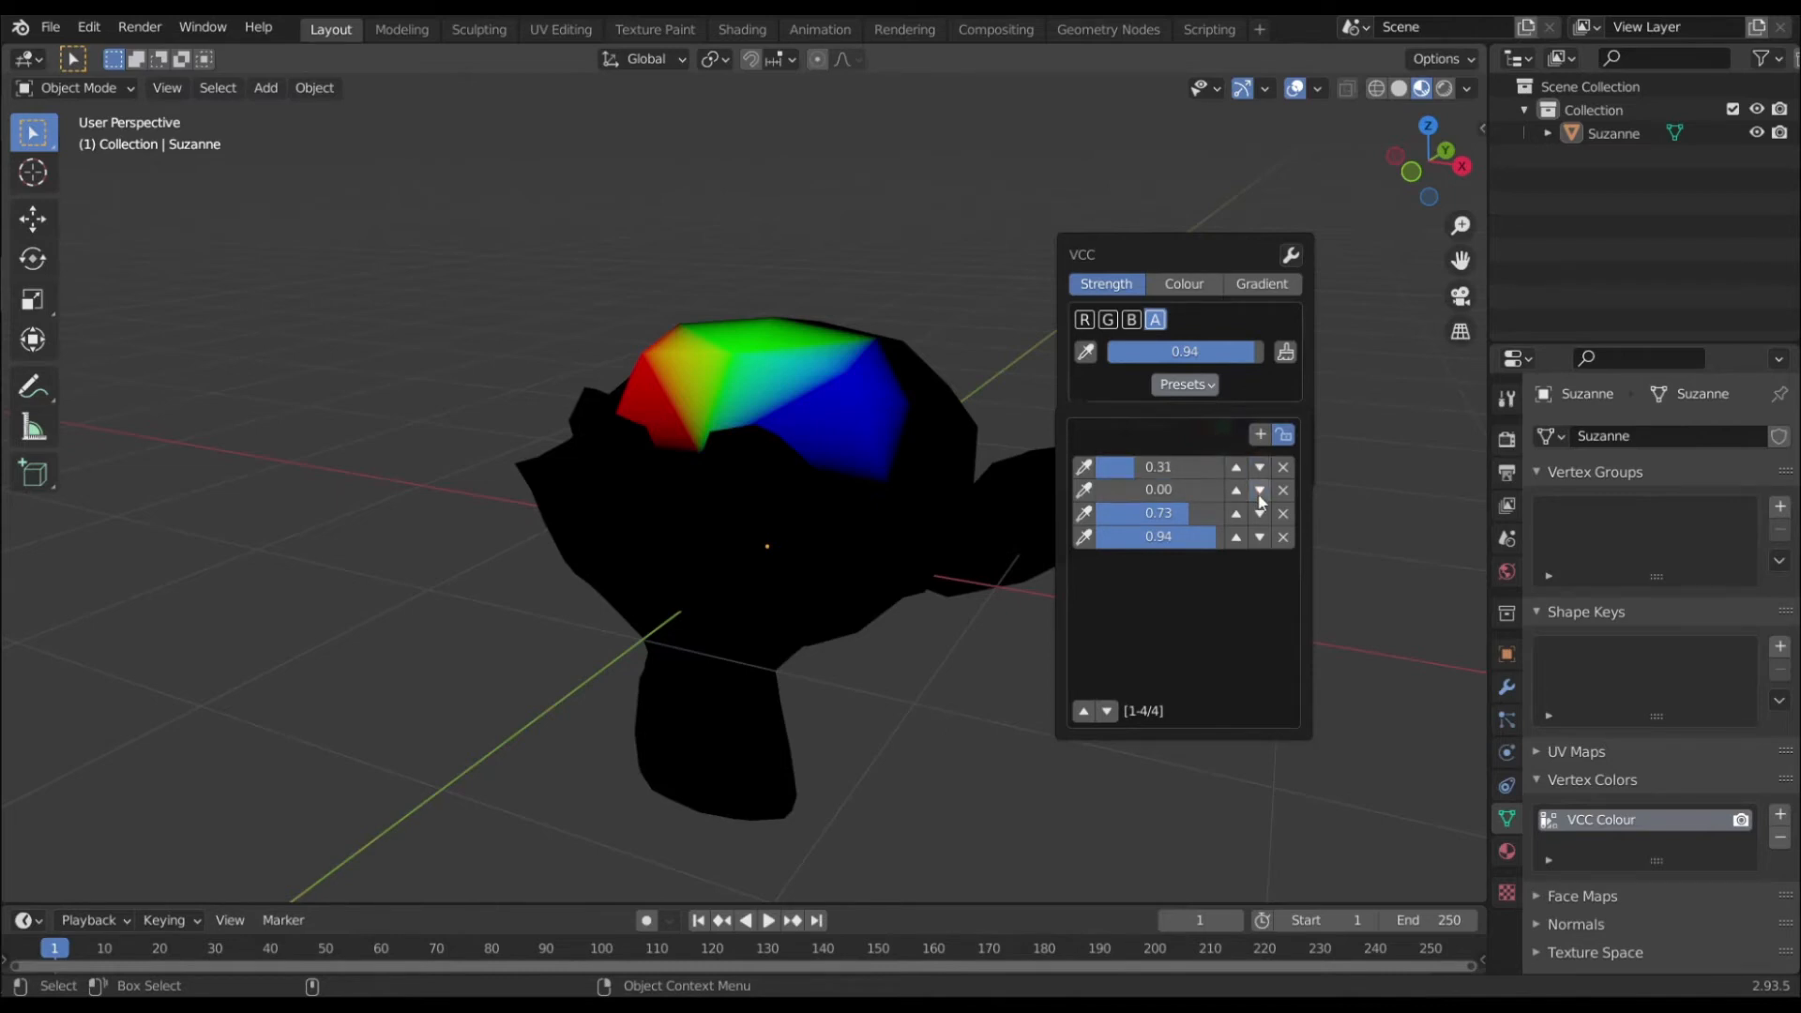
left_click(1259, 490)
left_click(1236, 513)
left_click(1237, 489)
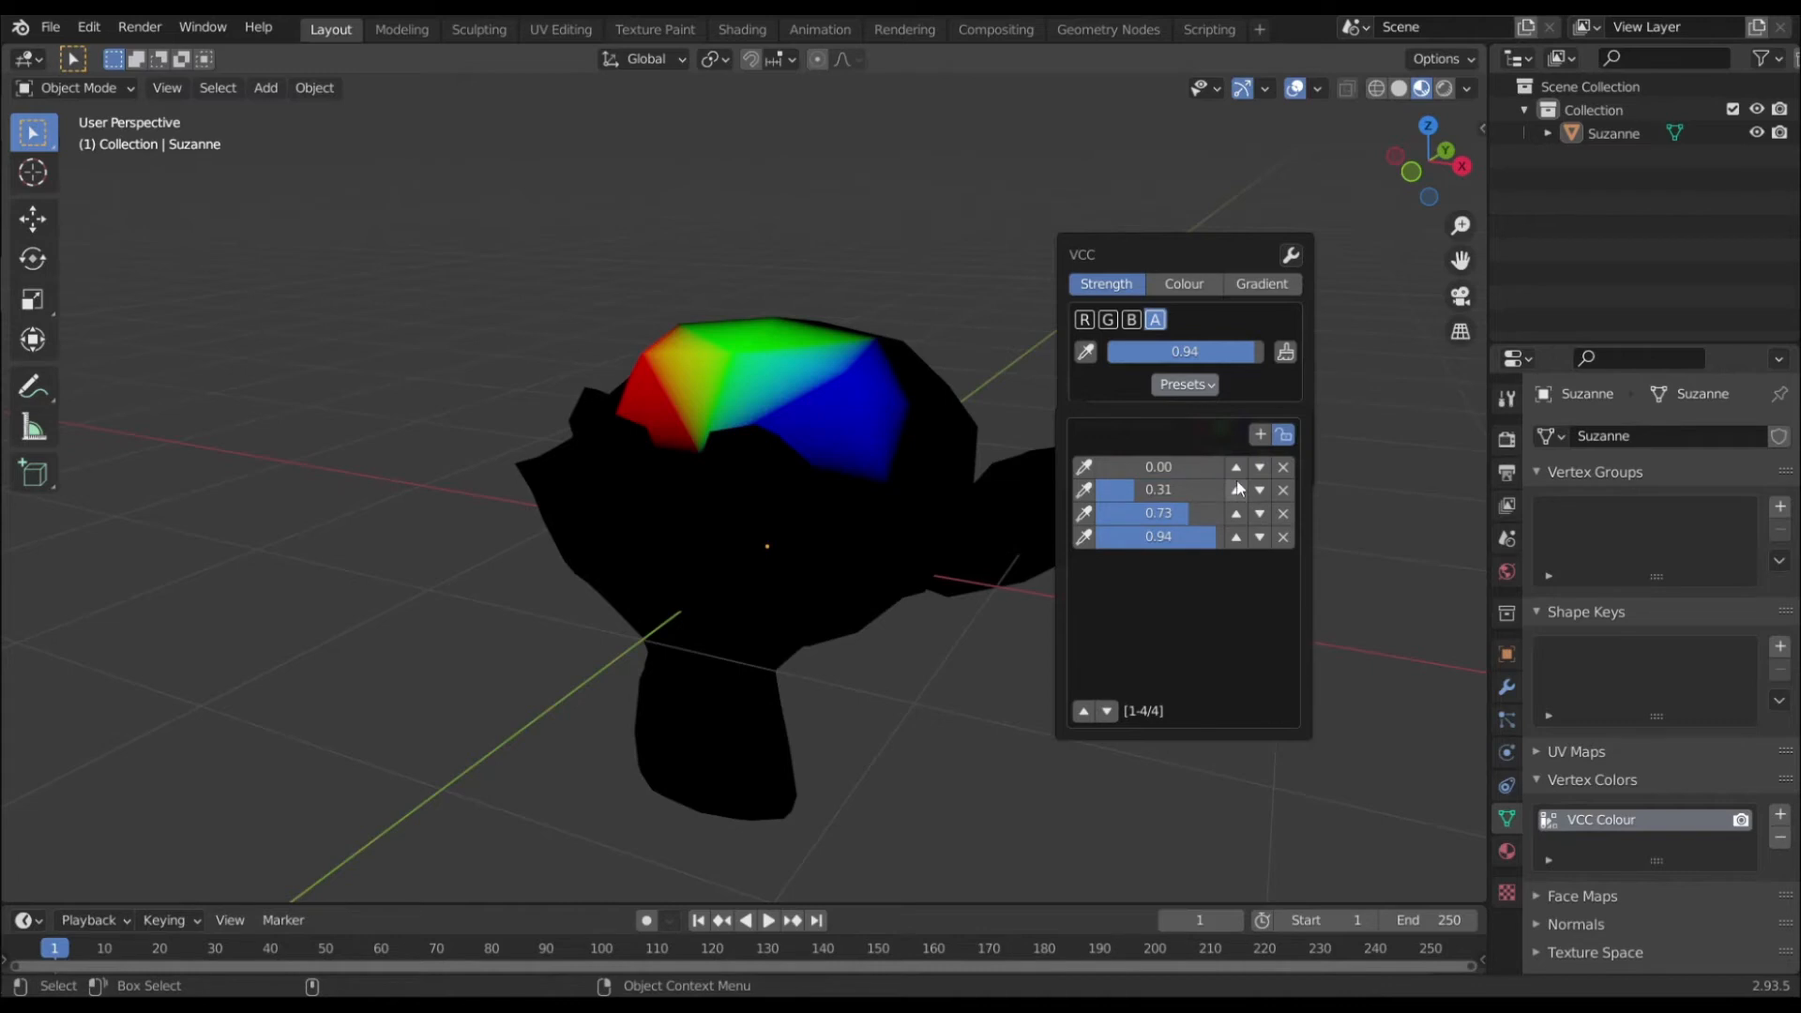
Remove the 0.94 preset from the list and save the current strength as a preset again
left_click(1283, 537)
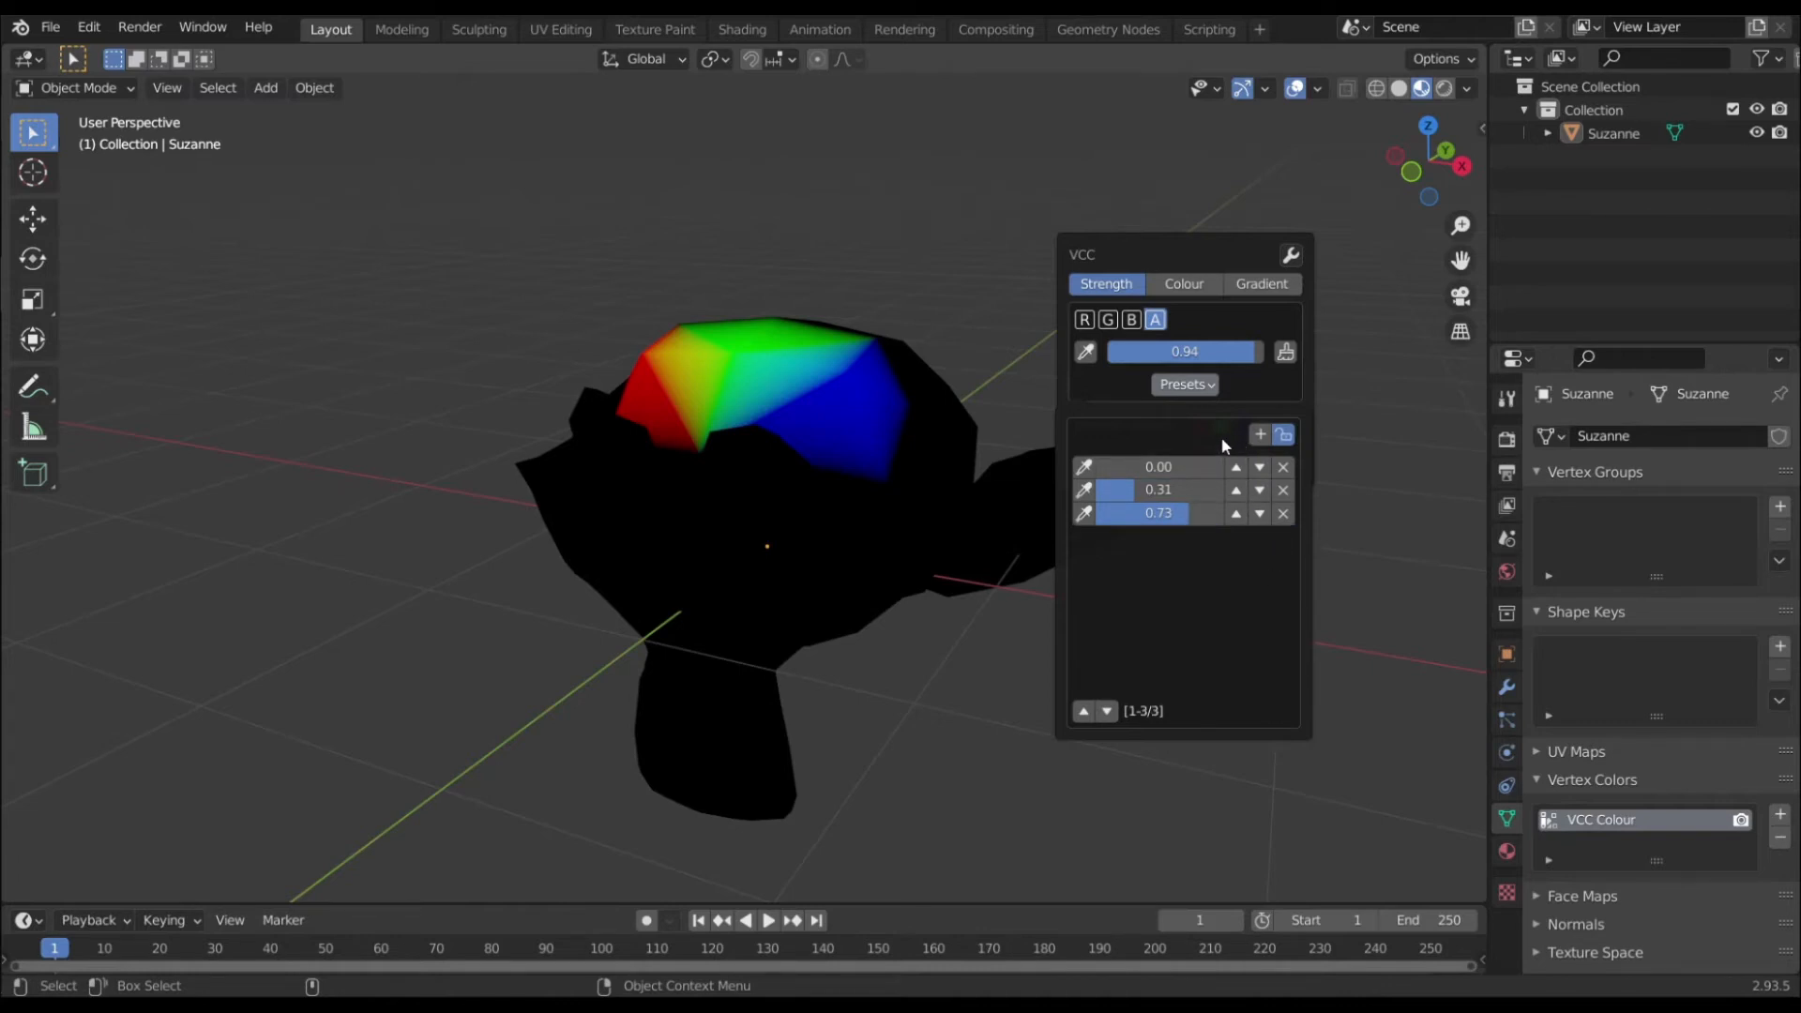
left_click(1258, 435)
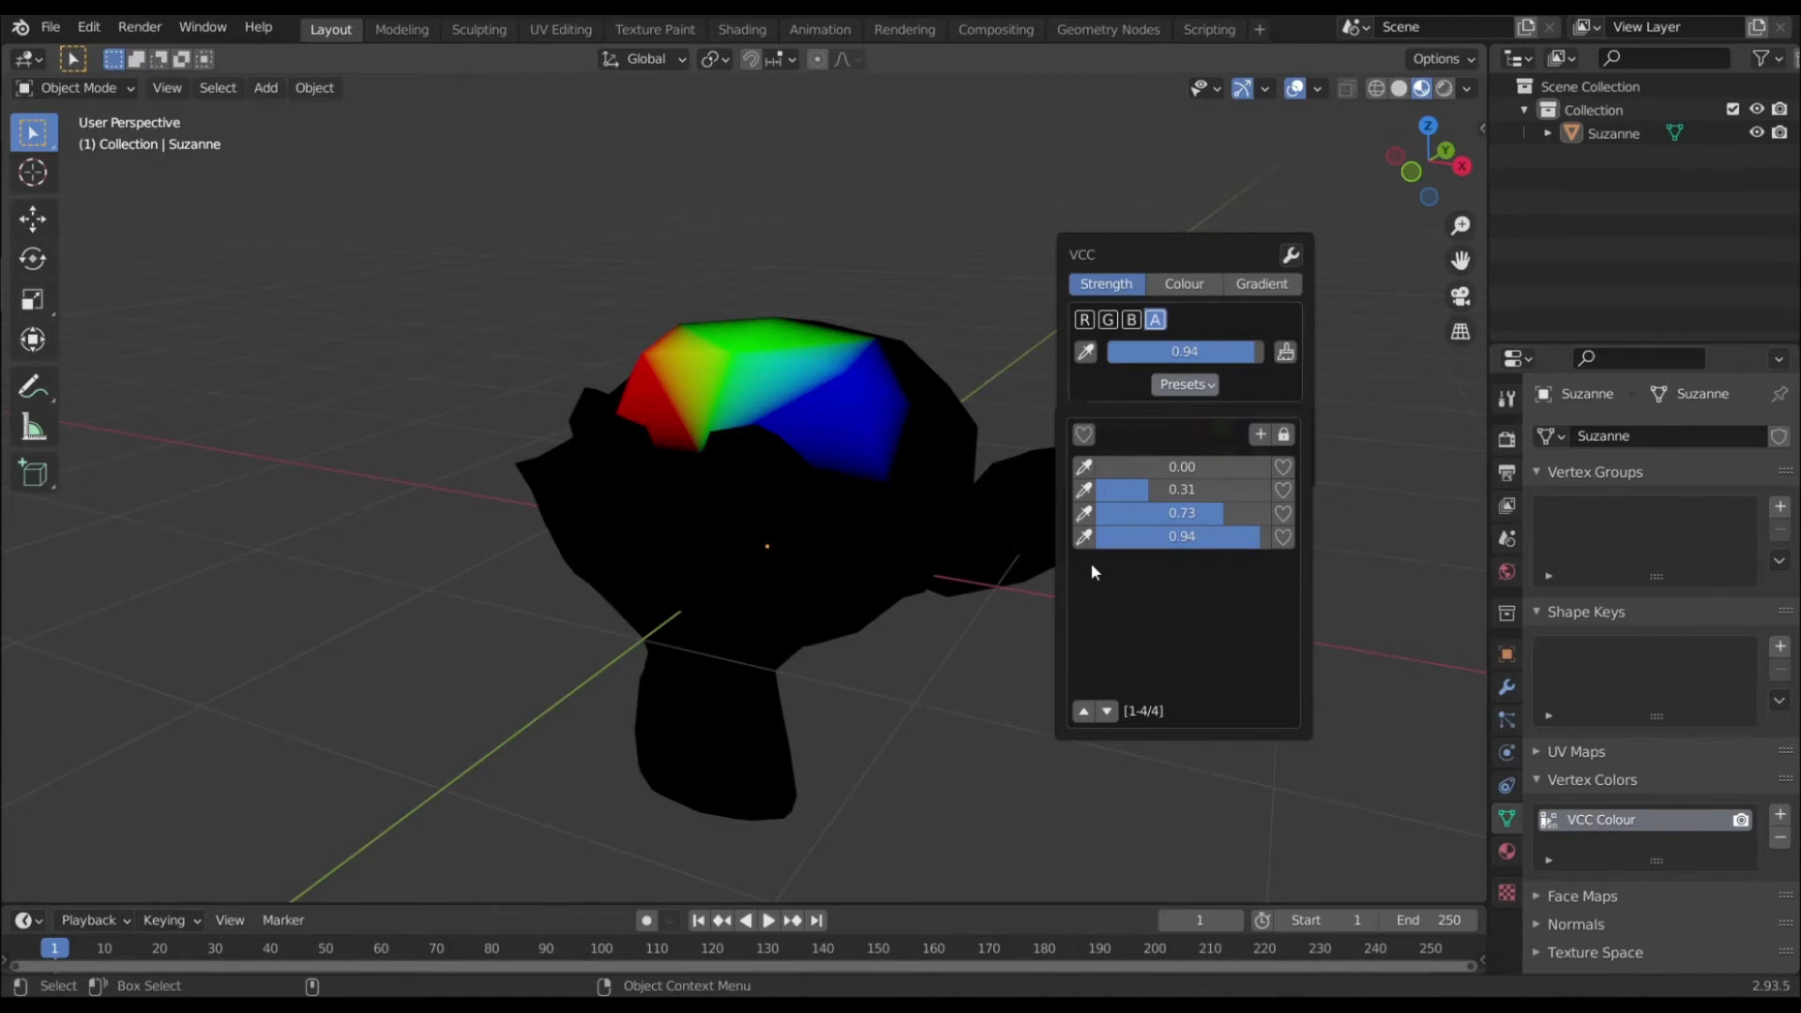
Load the 0.31 preset into the VCC strength value, followed by the 0.73 preset
left_click(1086, 494)
left_click(1169, 386)
left_click(1169, 387)
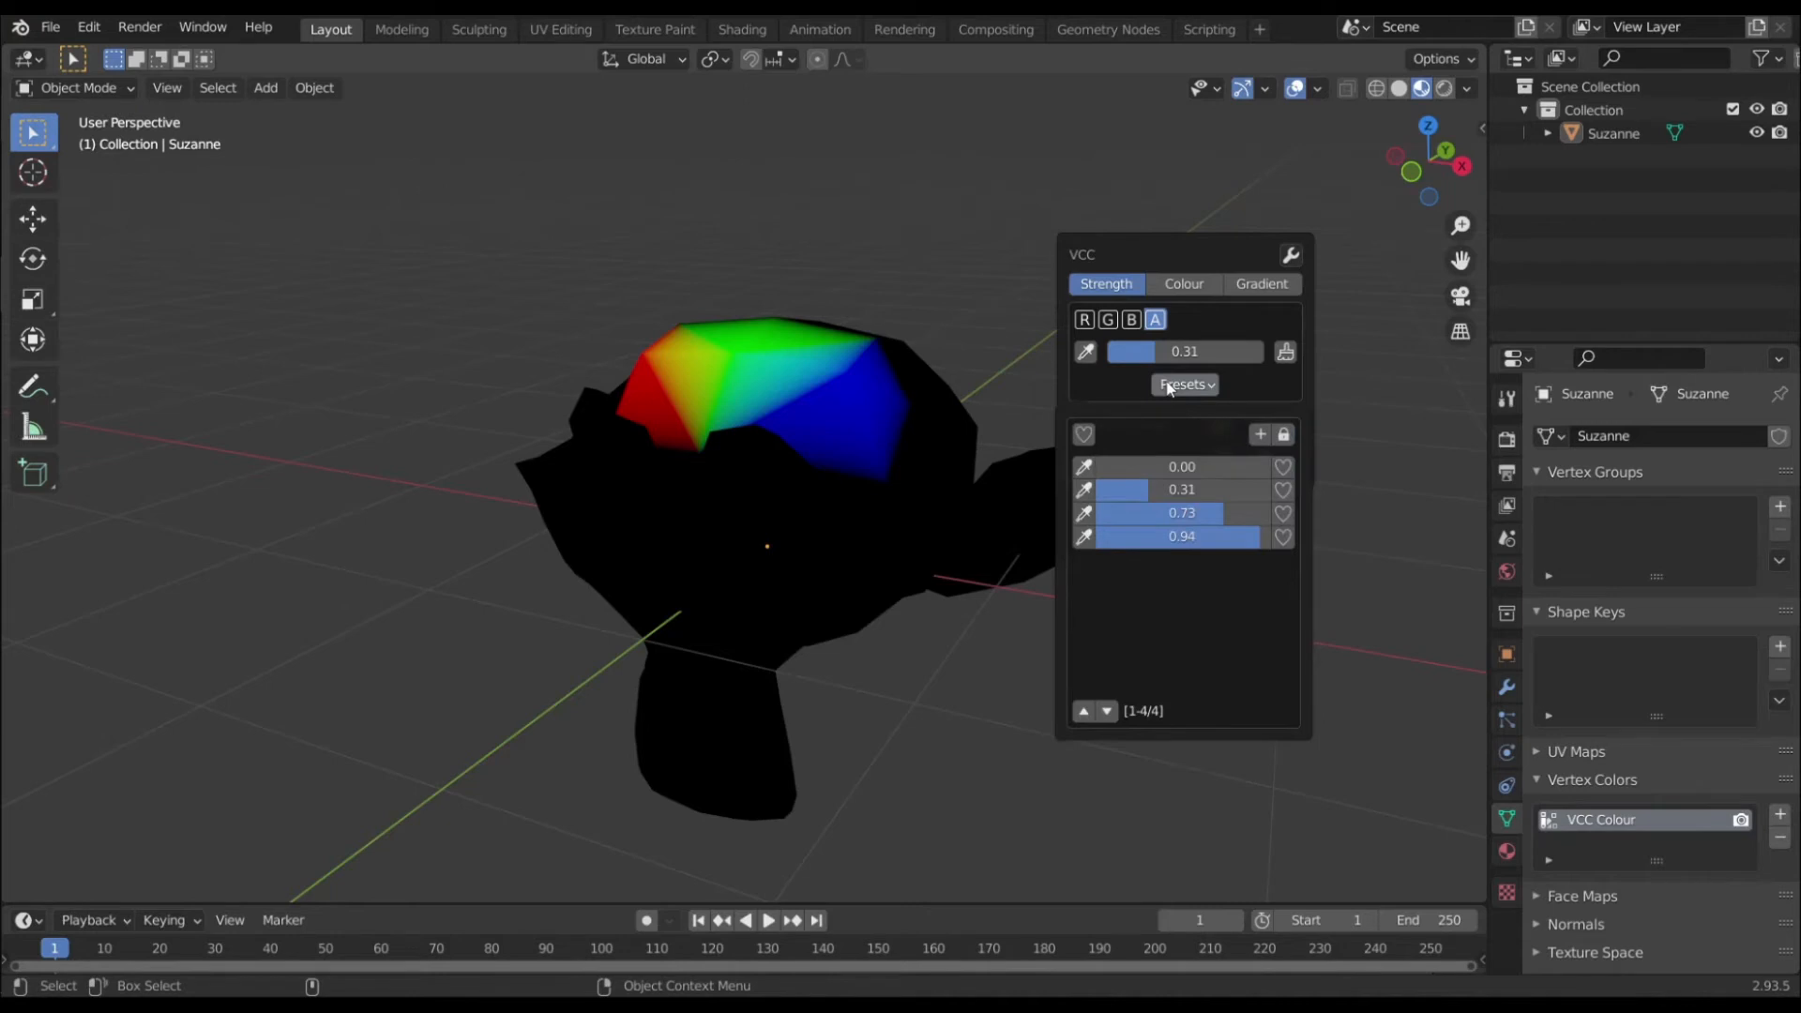
left_click(1083, 513)
left_click(1210, 384)
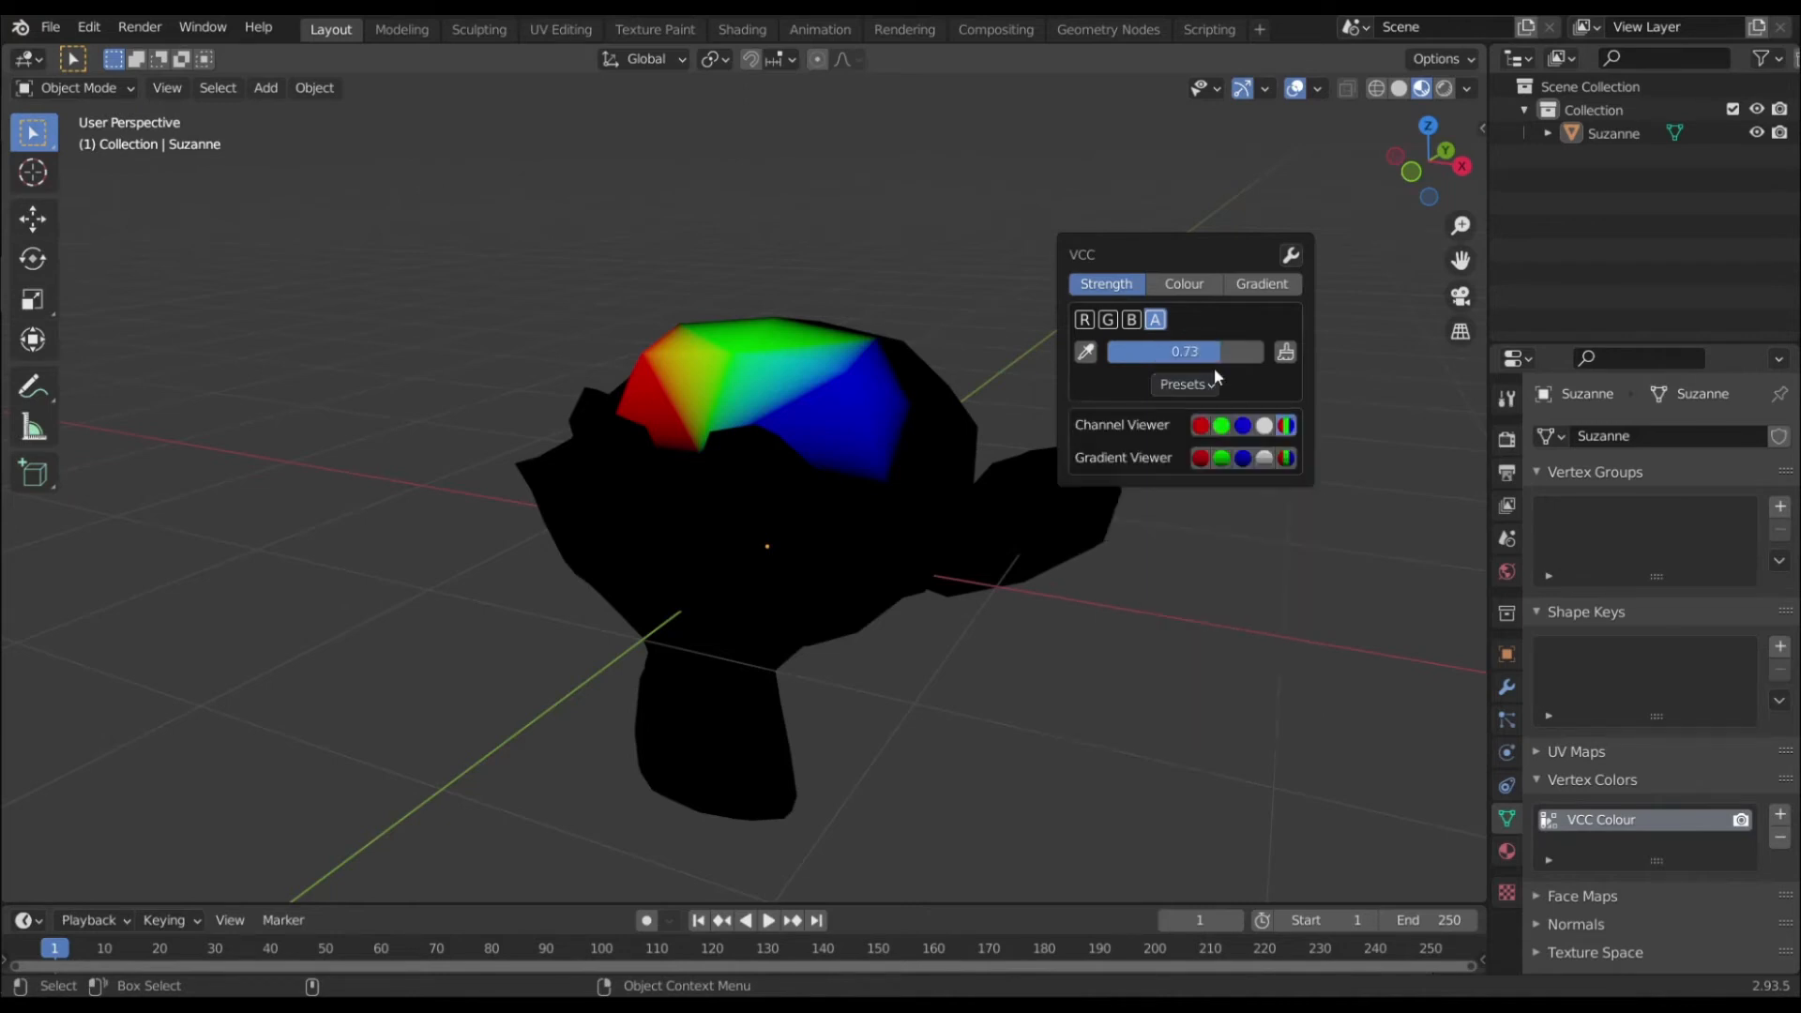
Mark the 0.94 and 0.31 presets as favourites, checking each in the favourites-only list before returning to the full list
left_click(1210, 381)
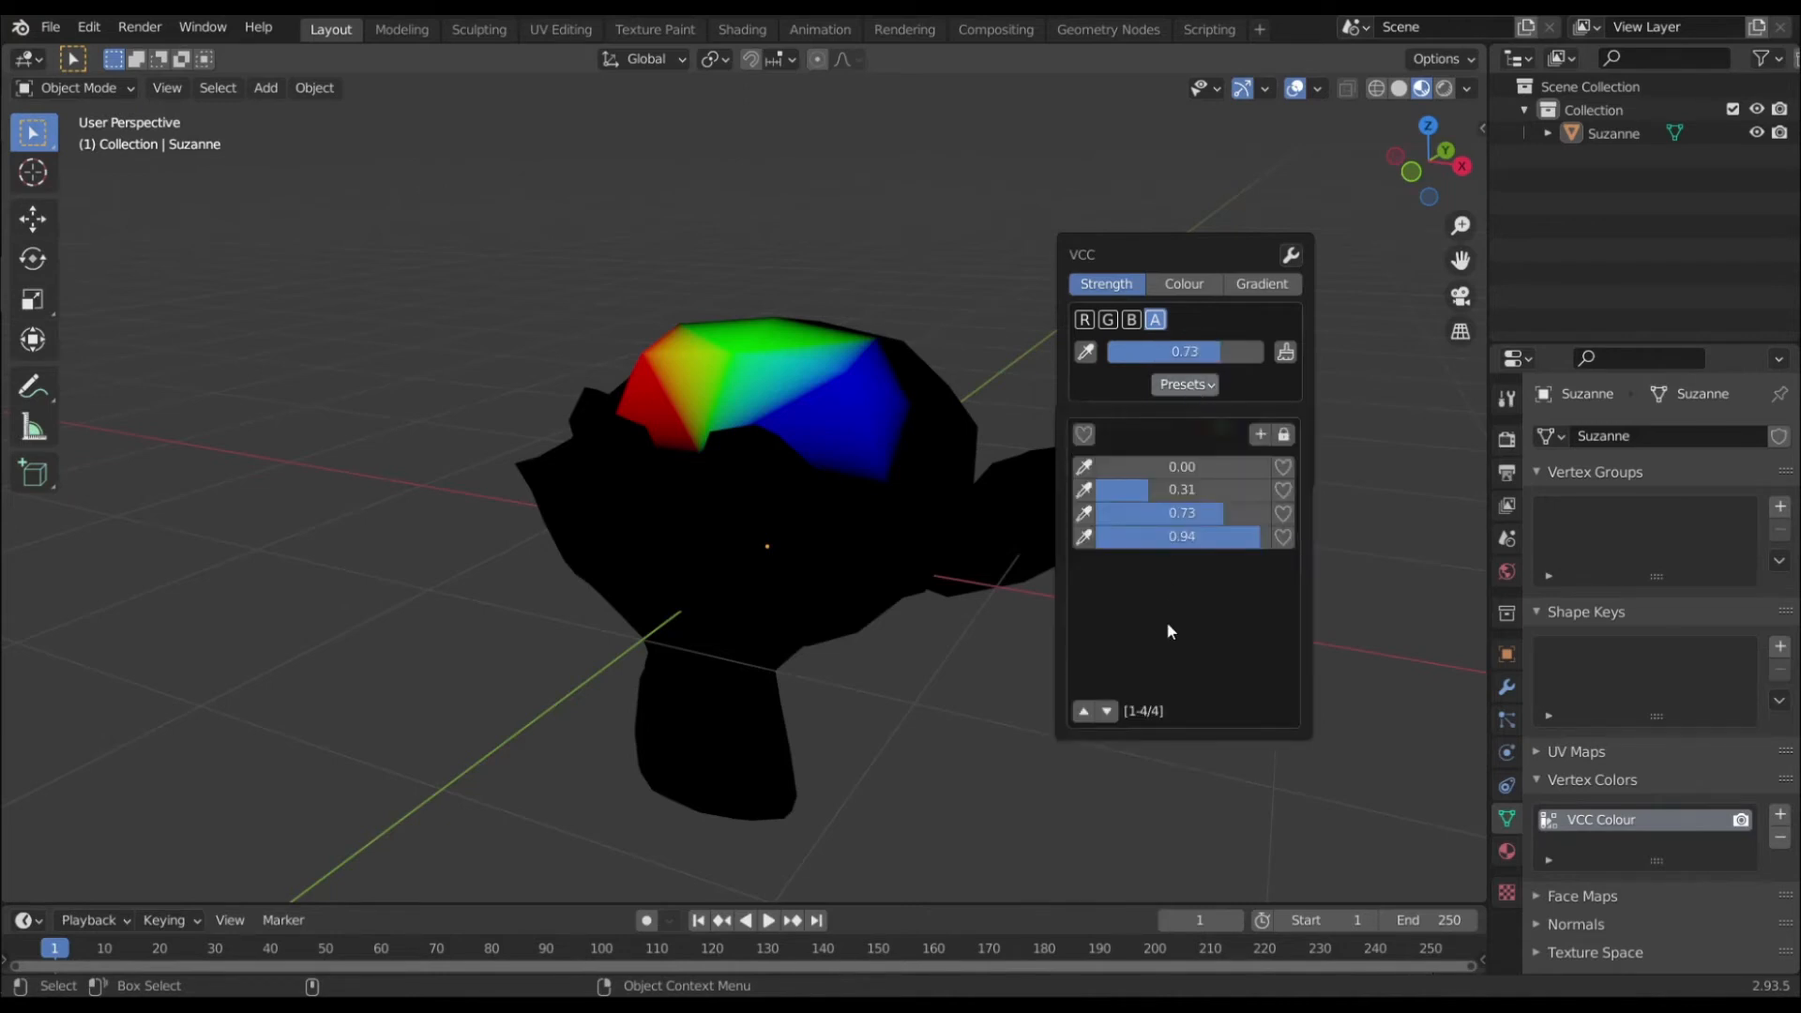
left_click(1284, 540)
left_click(1086, 434)
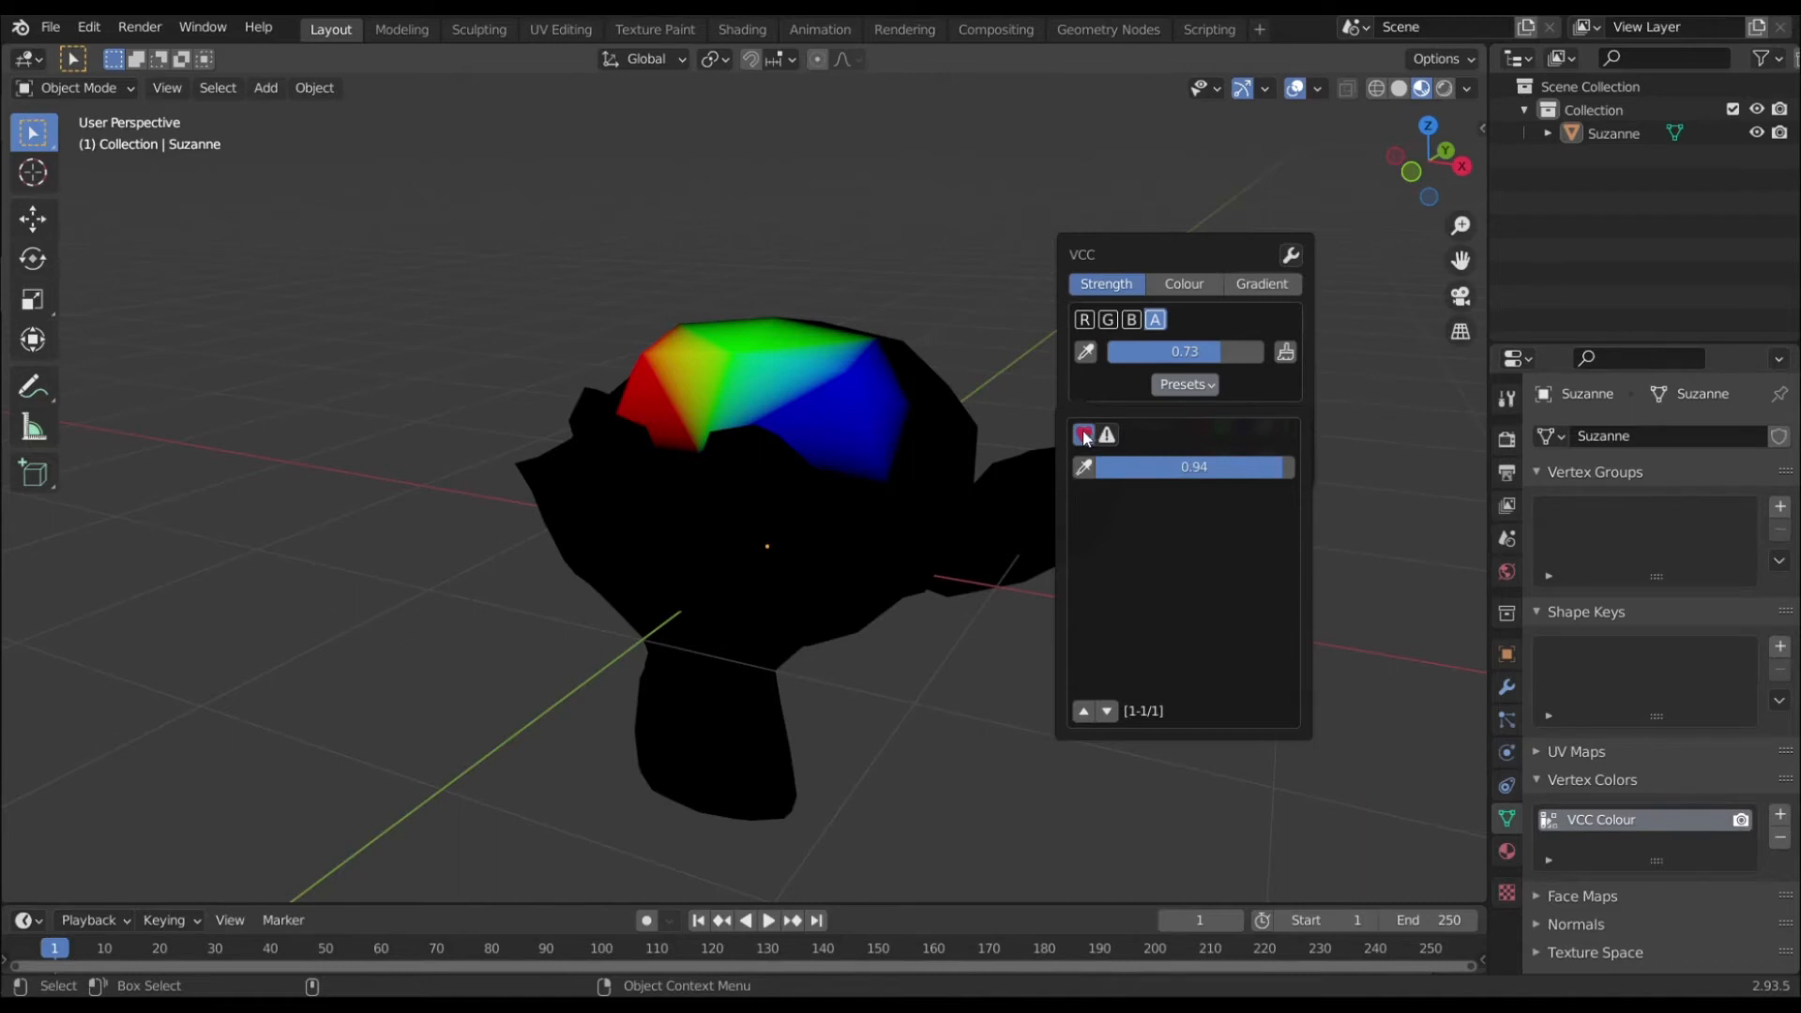
left_click(1086, 436)
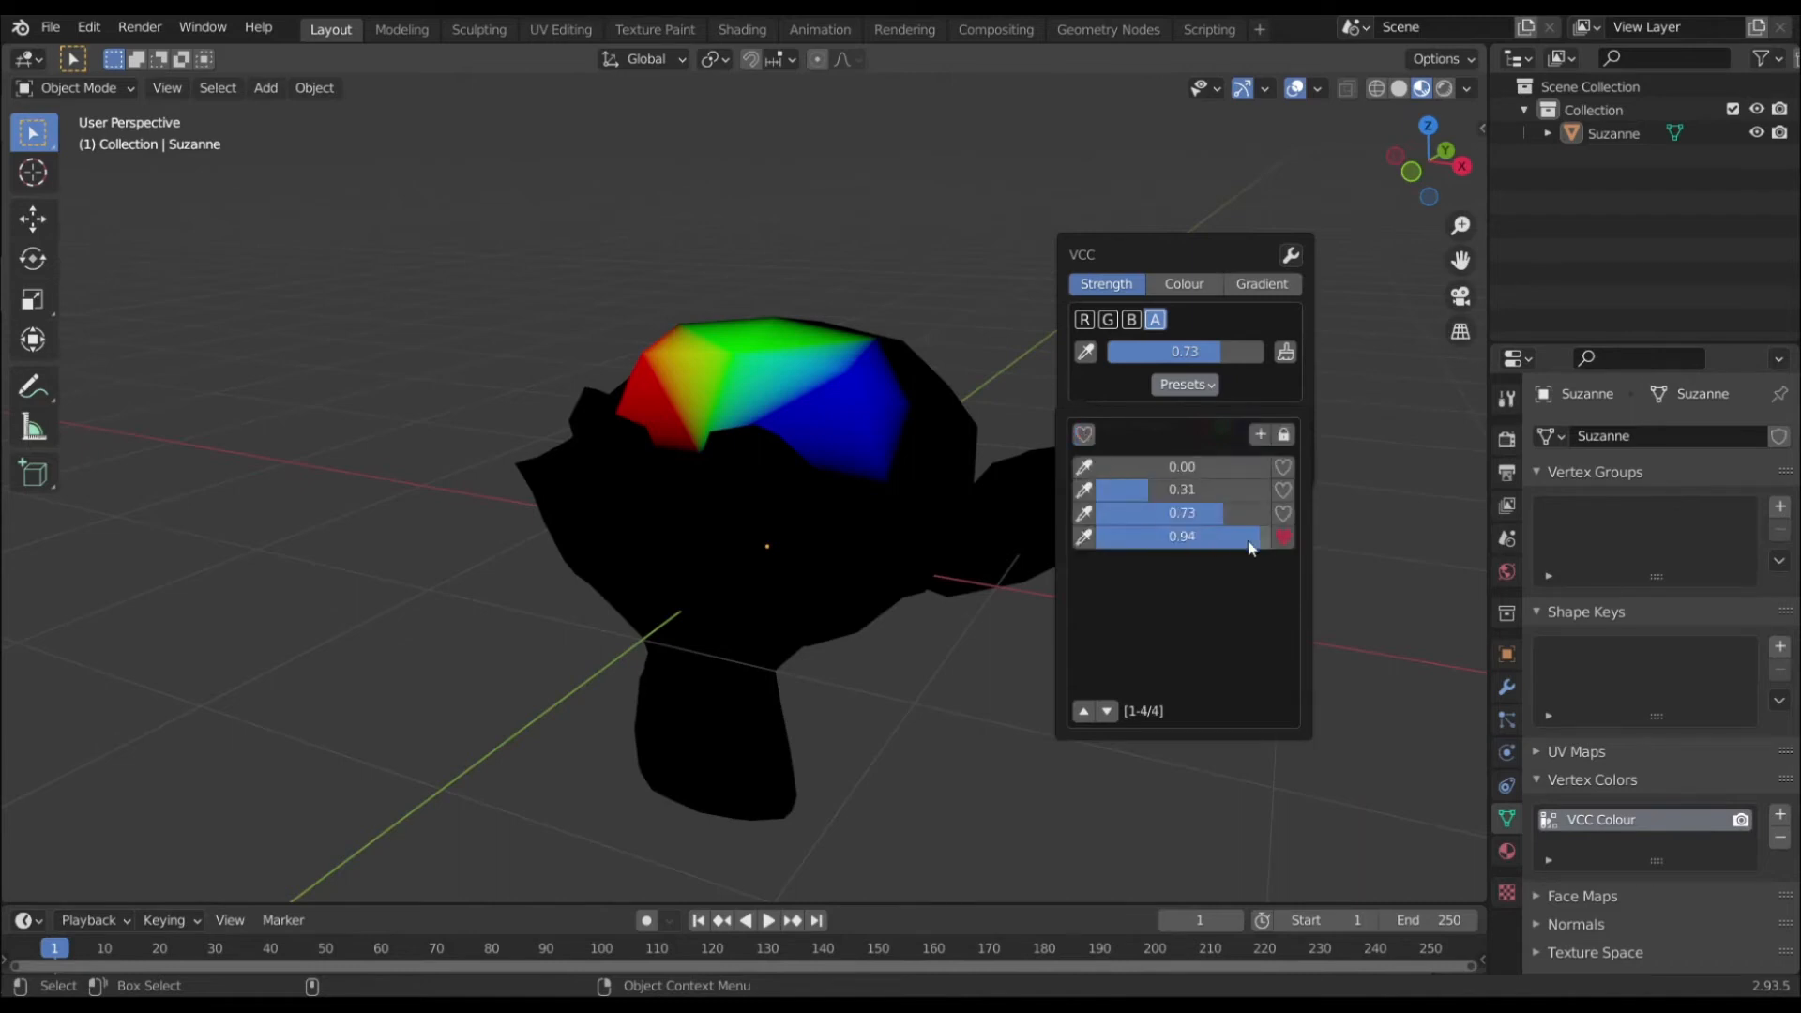
left_click(1283, 489)
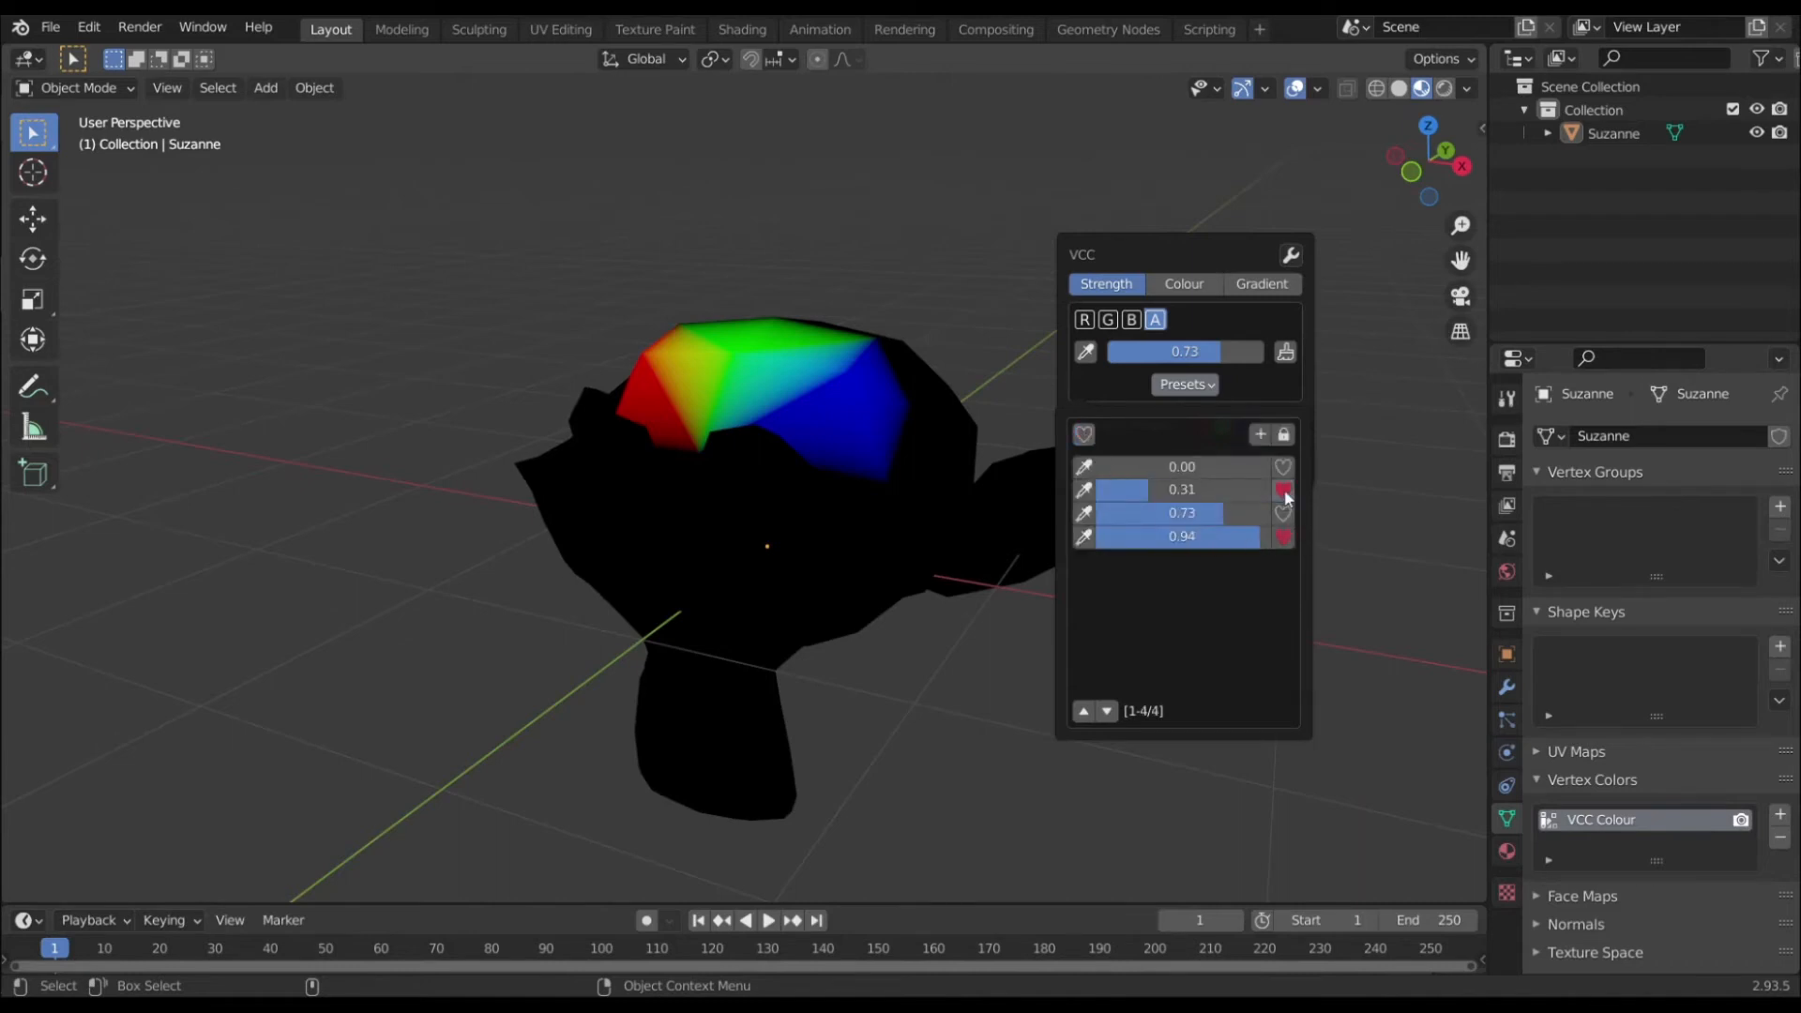
left_click(1085, 435)
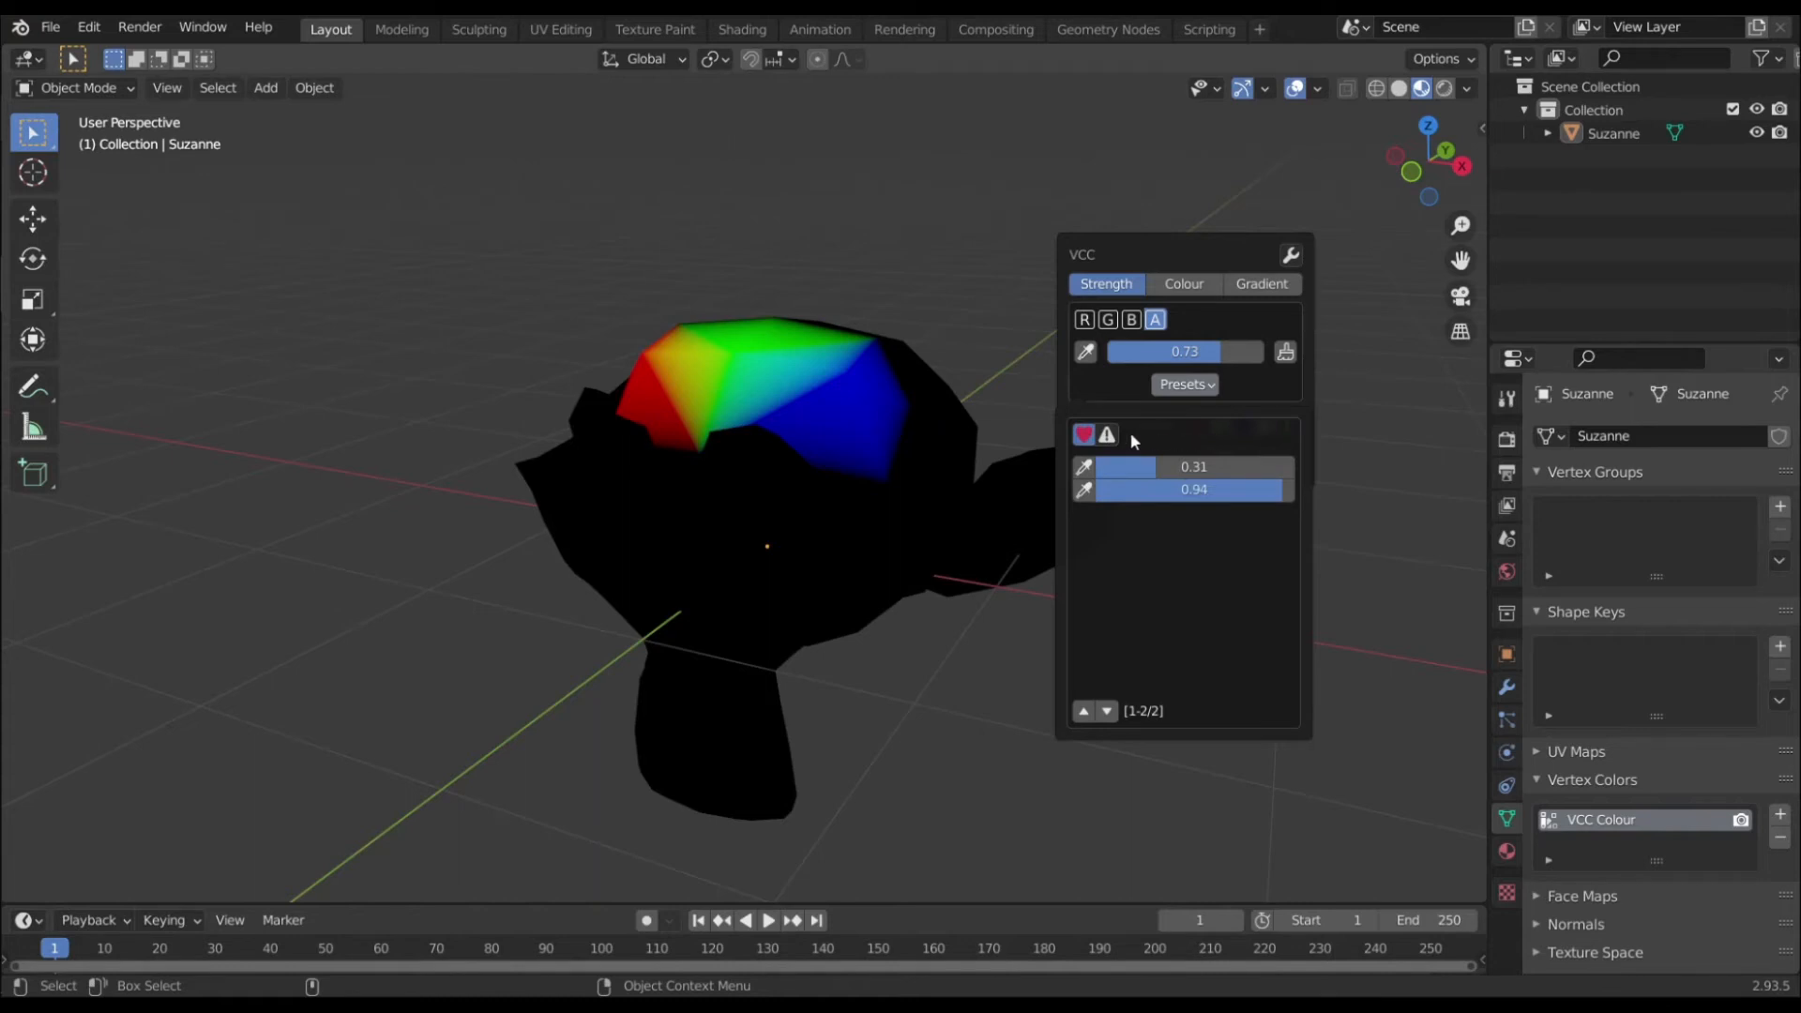
left_click(1085, 435)
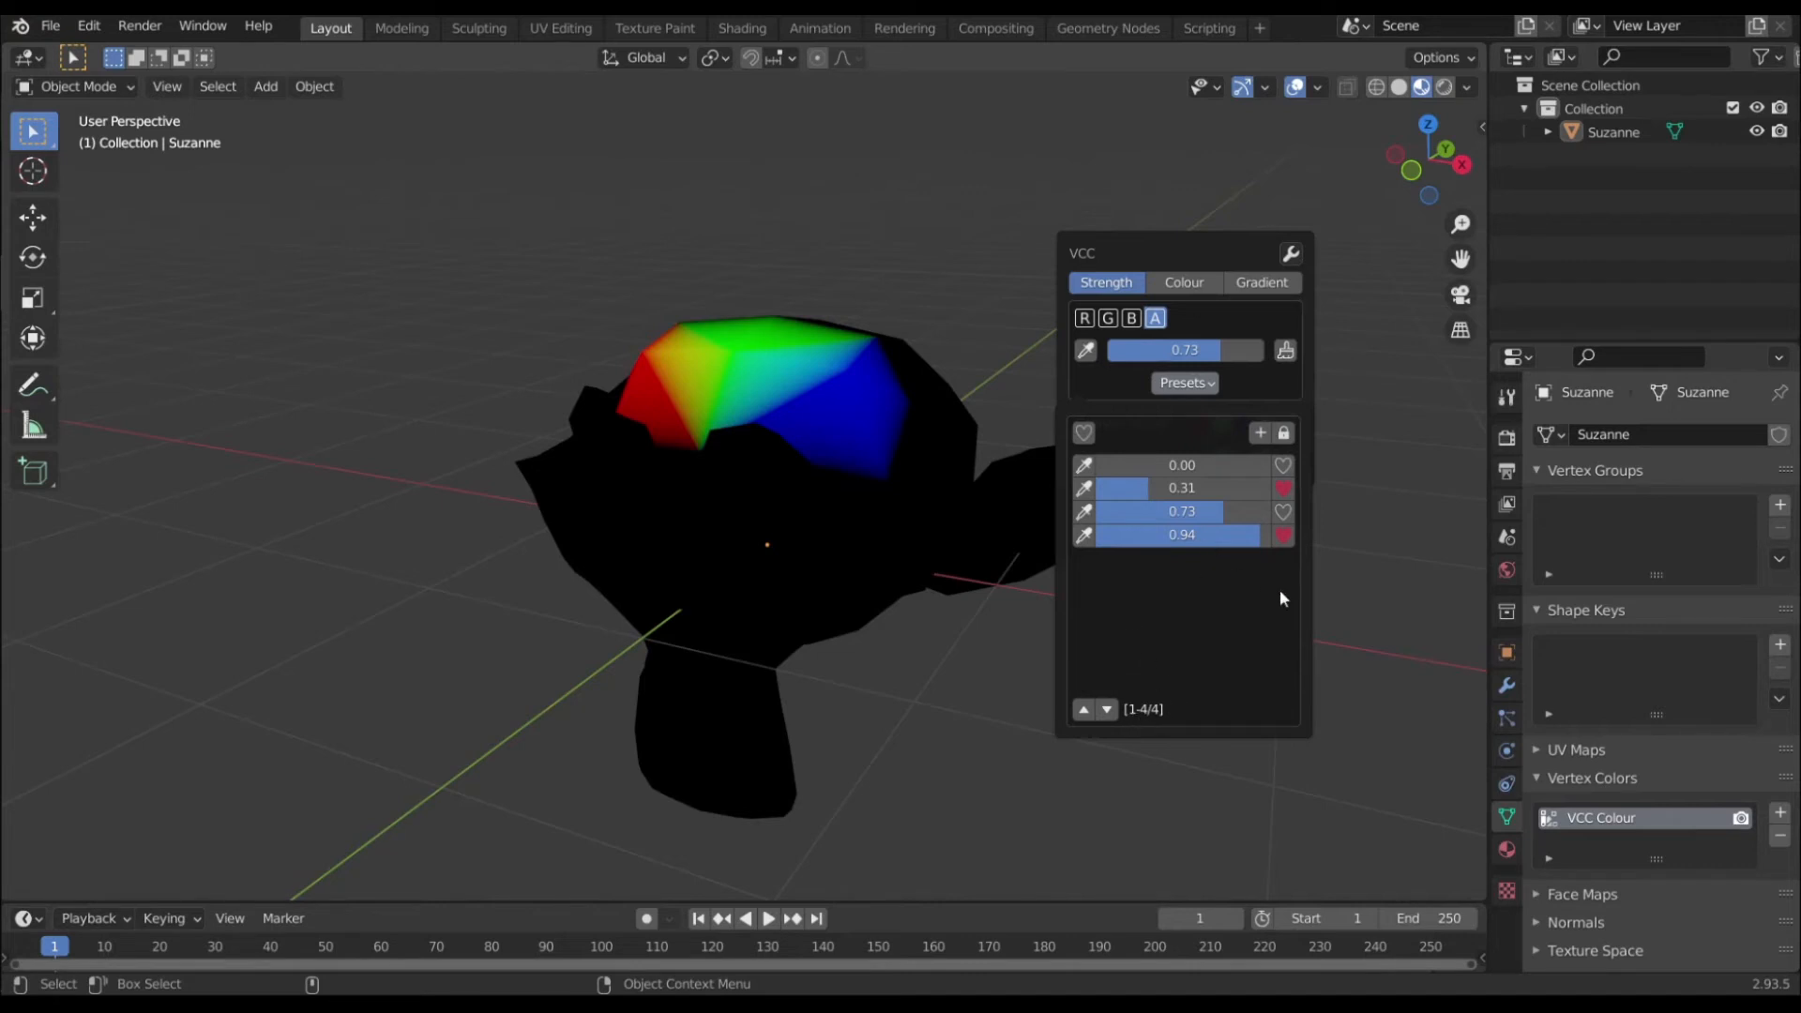
Add eight more 0.73 presets and change five of them to 0.88, 0.34, 0.56, 0.42 and 0.60
left_click(1261, 434)
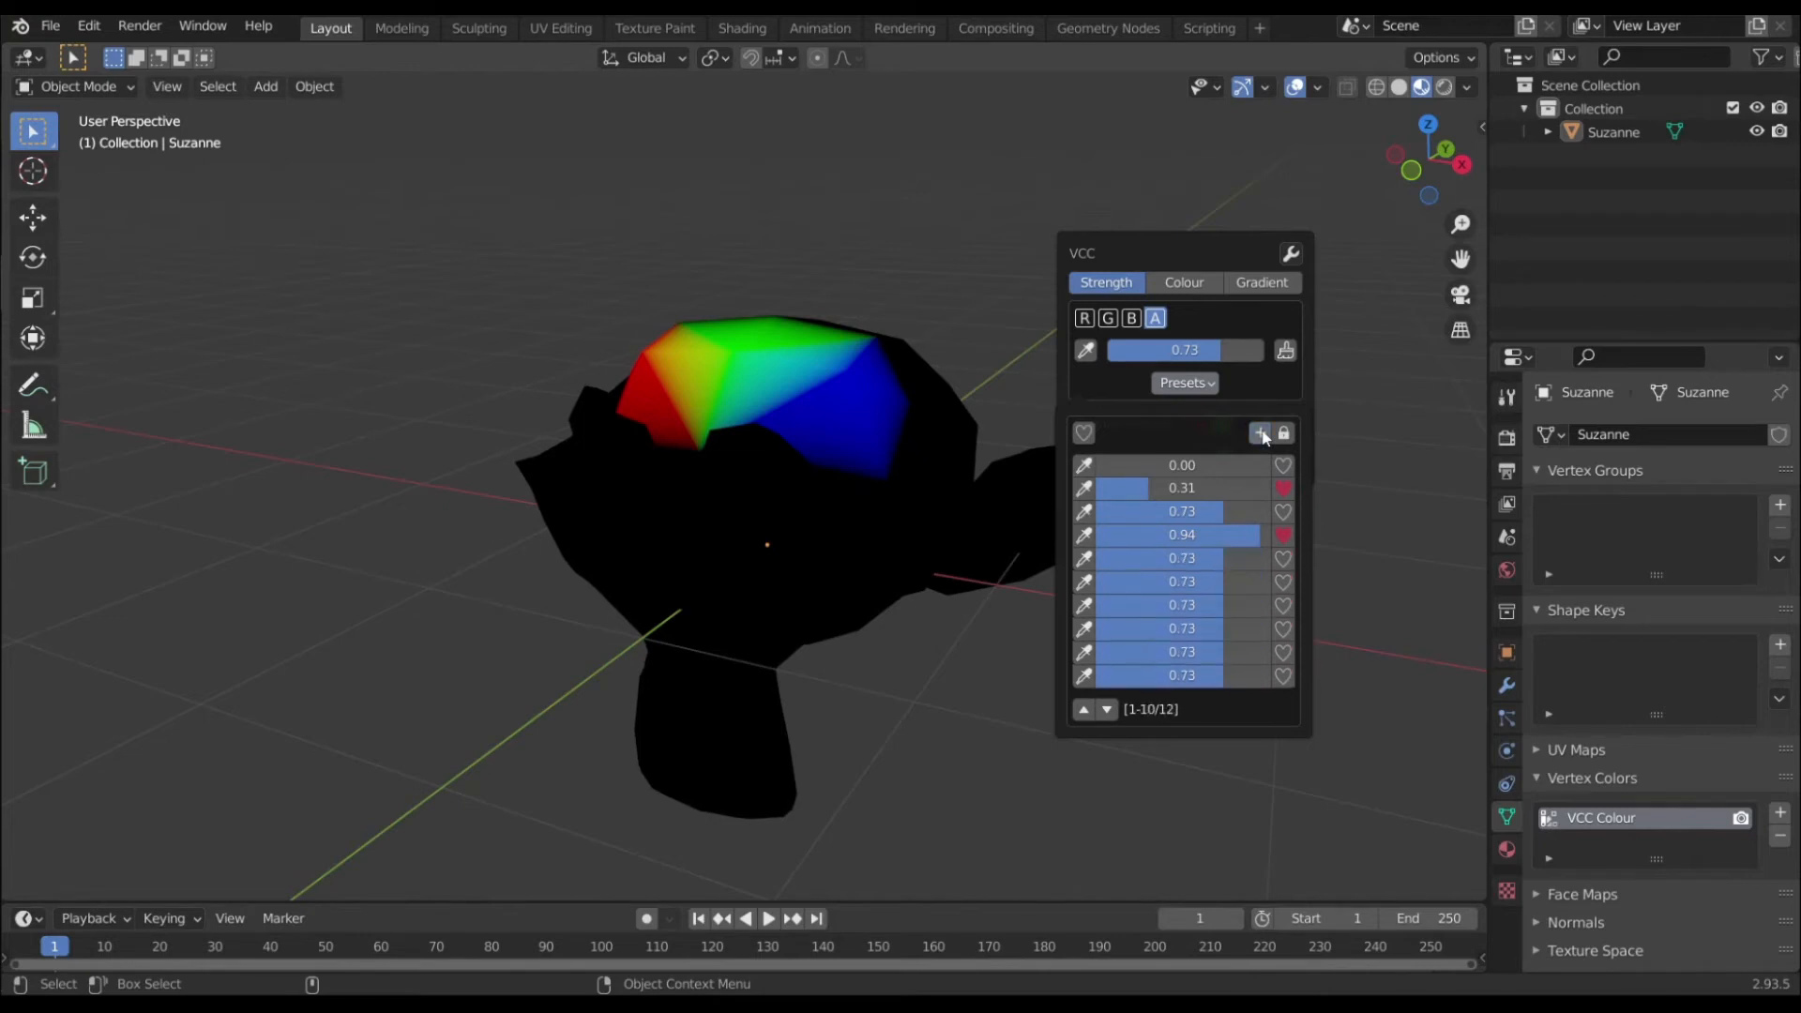
left_click_drag(1228, 581, 1170, 652)
left_click_drag(1223, 676, 1200, 675)
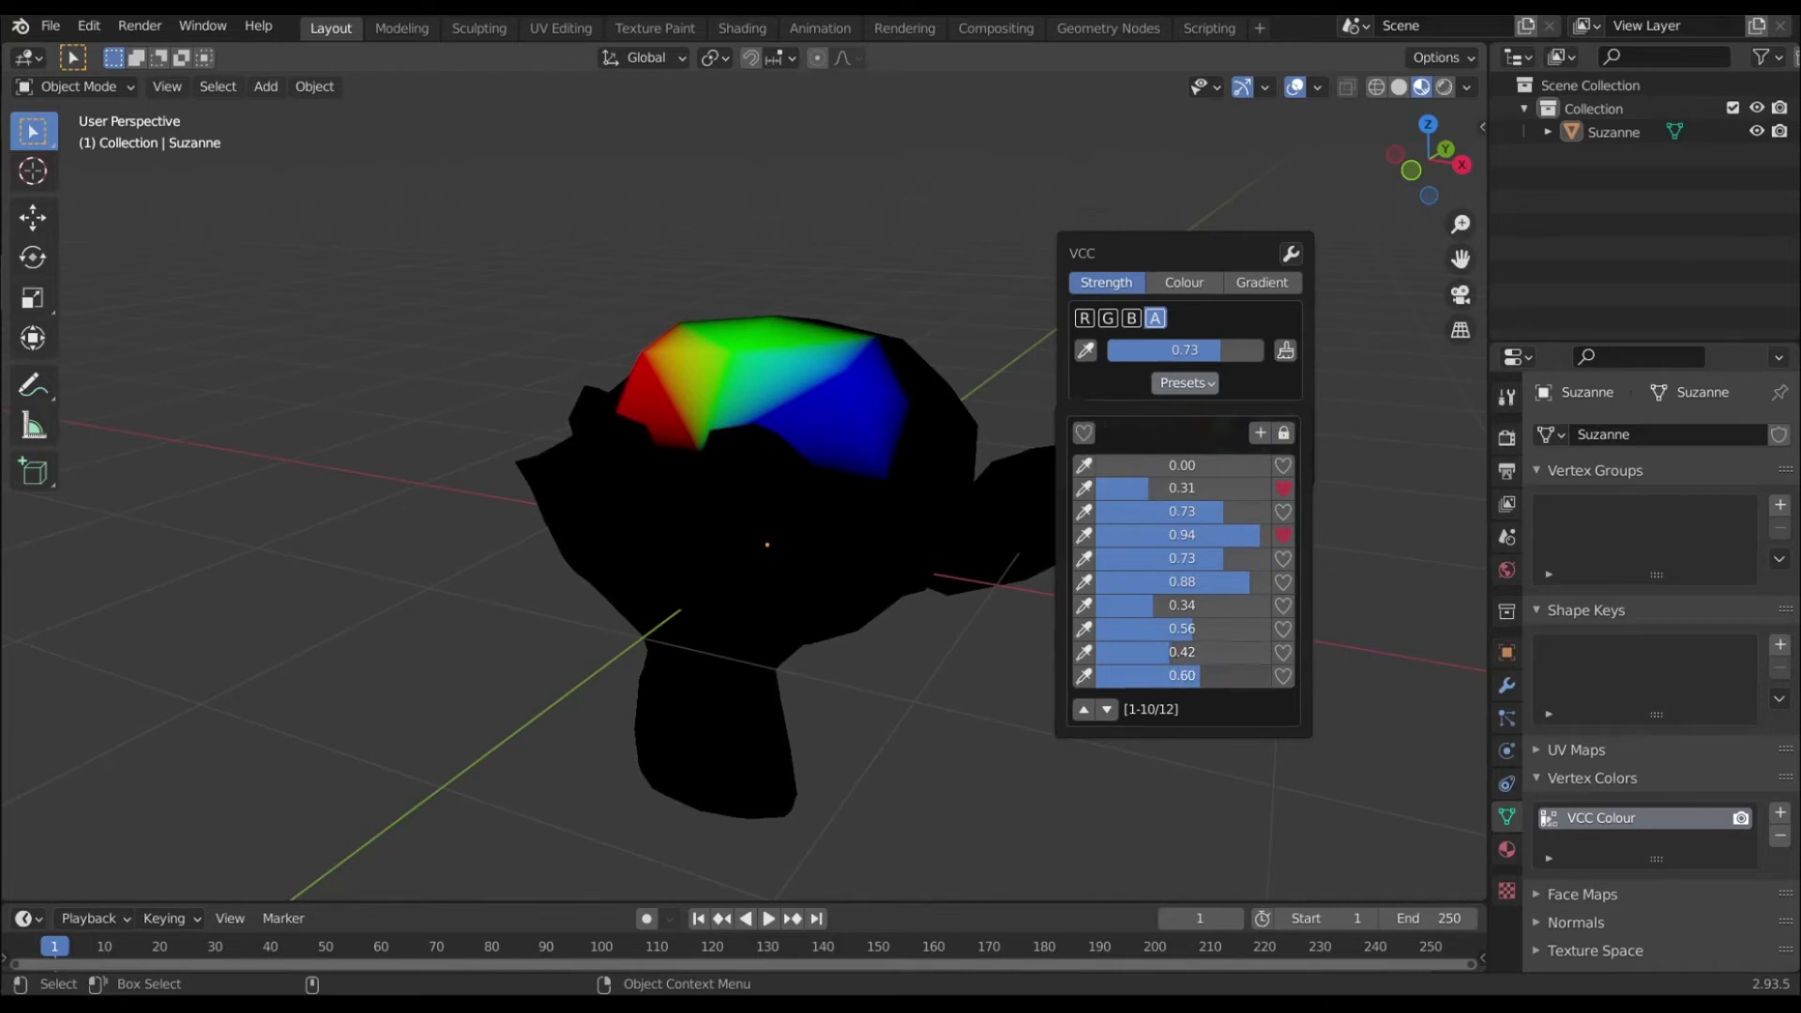
Scroll through the strength preset list to its end and back to view the entries beyond the first ten
left_click(1109, 711)
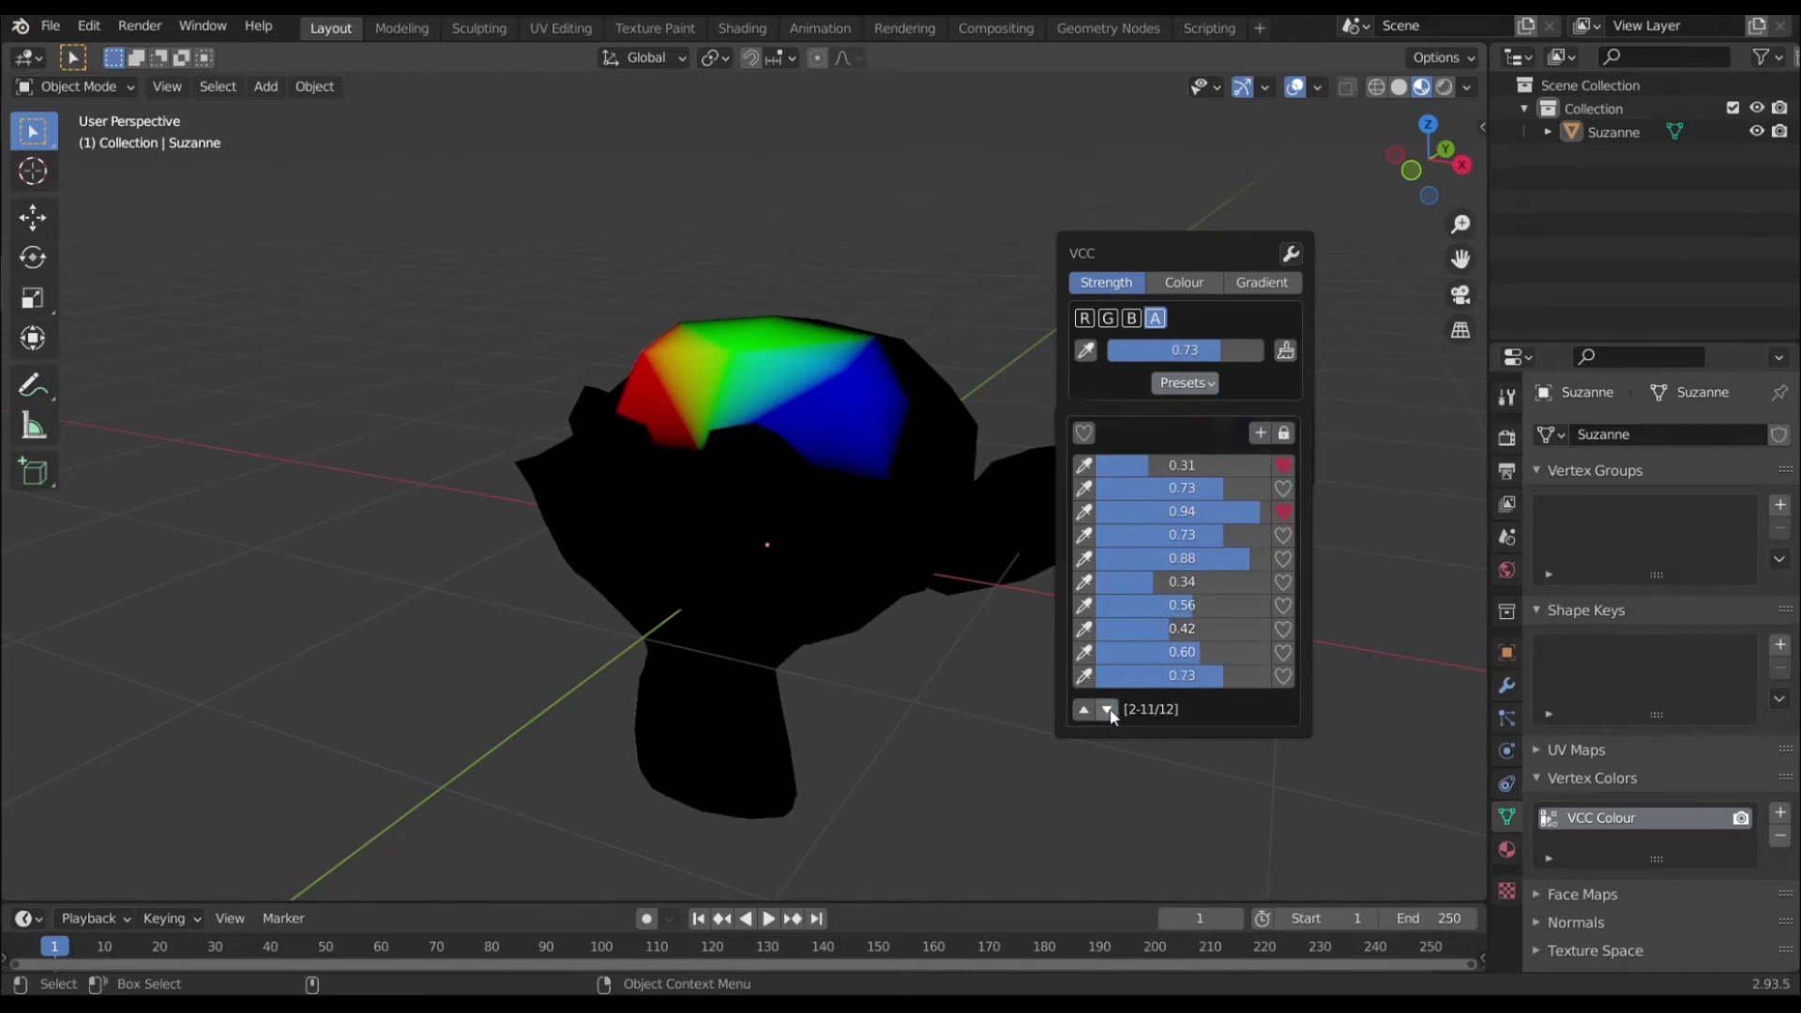
left_click(1109, 711)
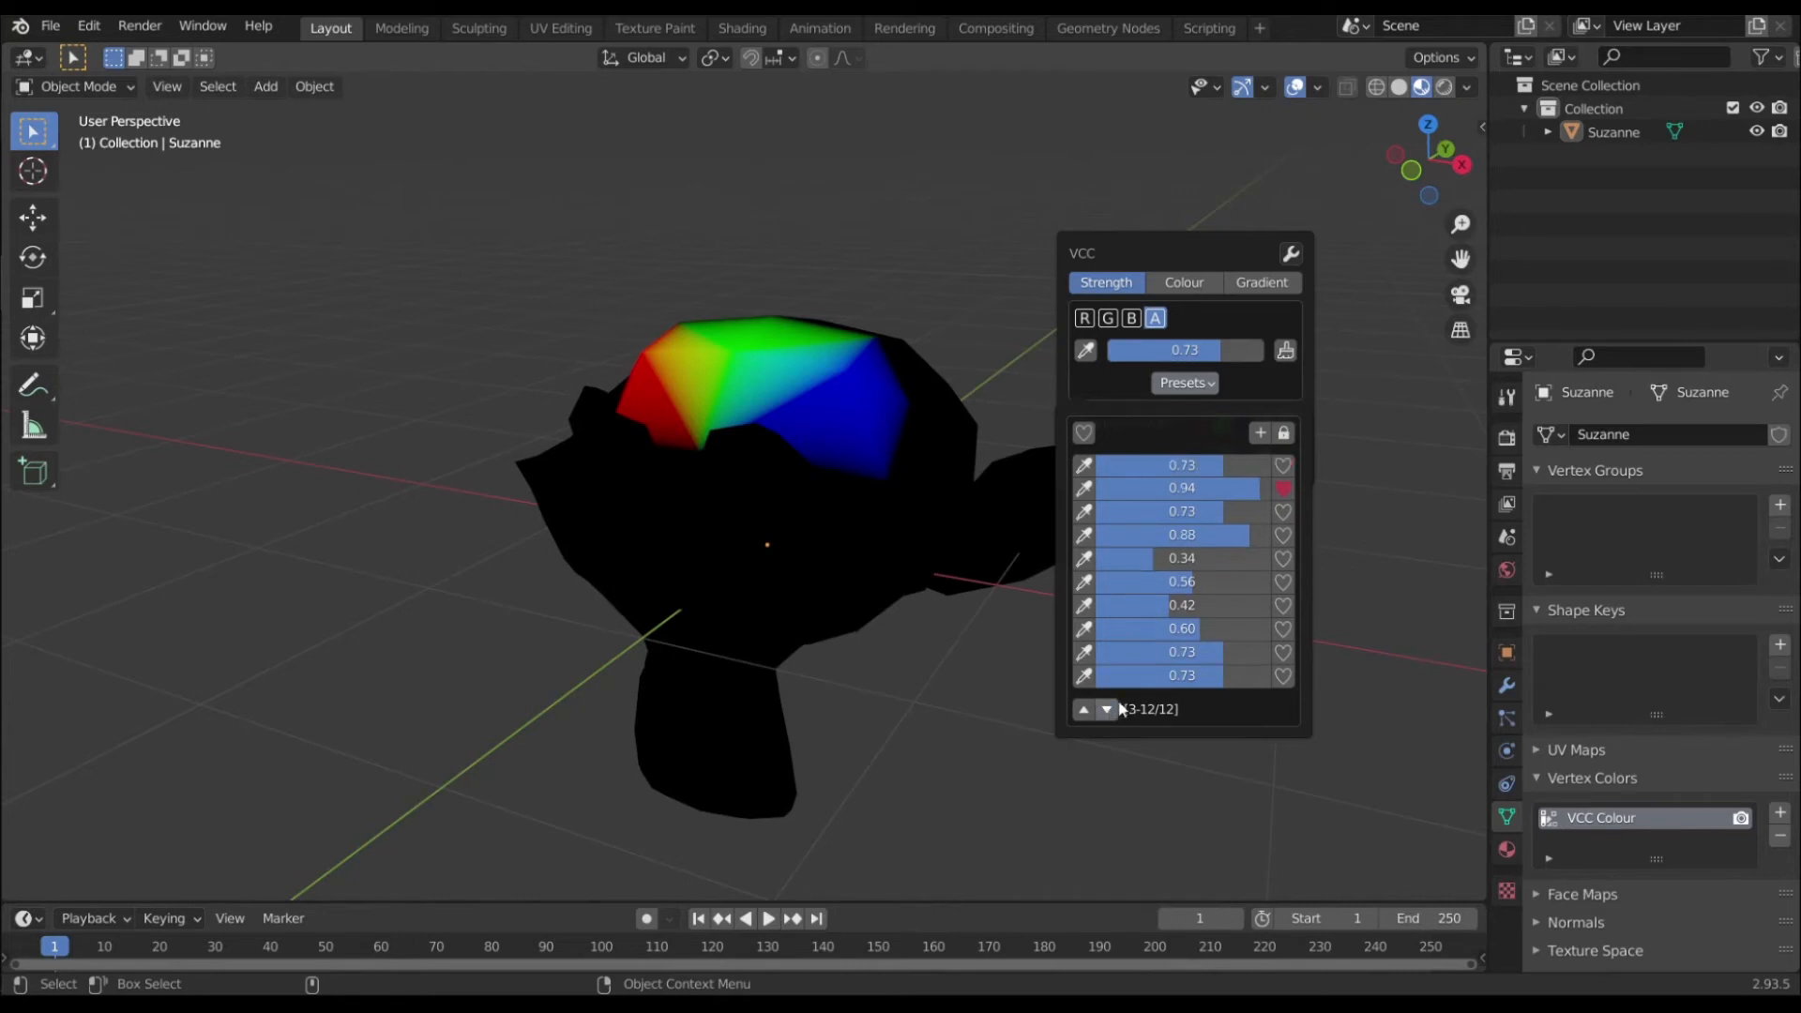
left_click(1083, 711)
left_click(1083, 711)
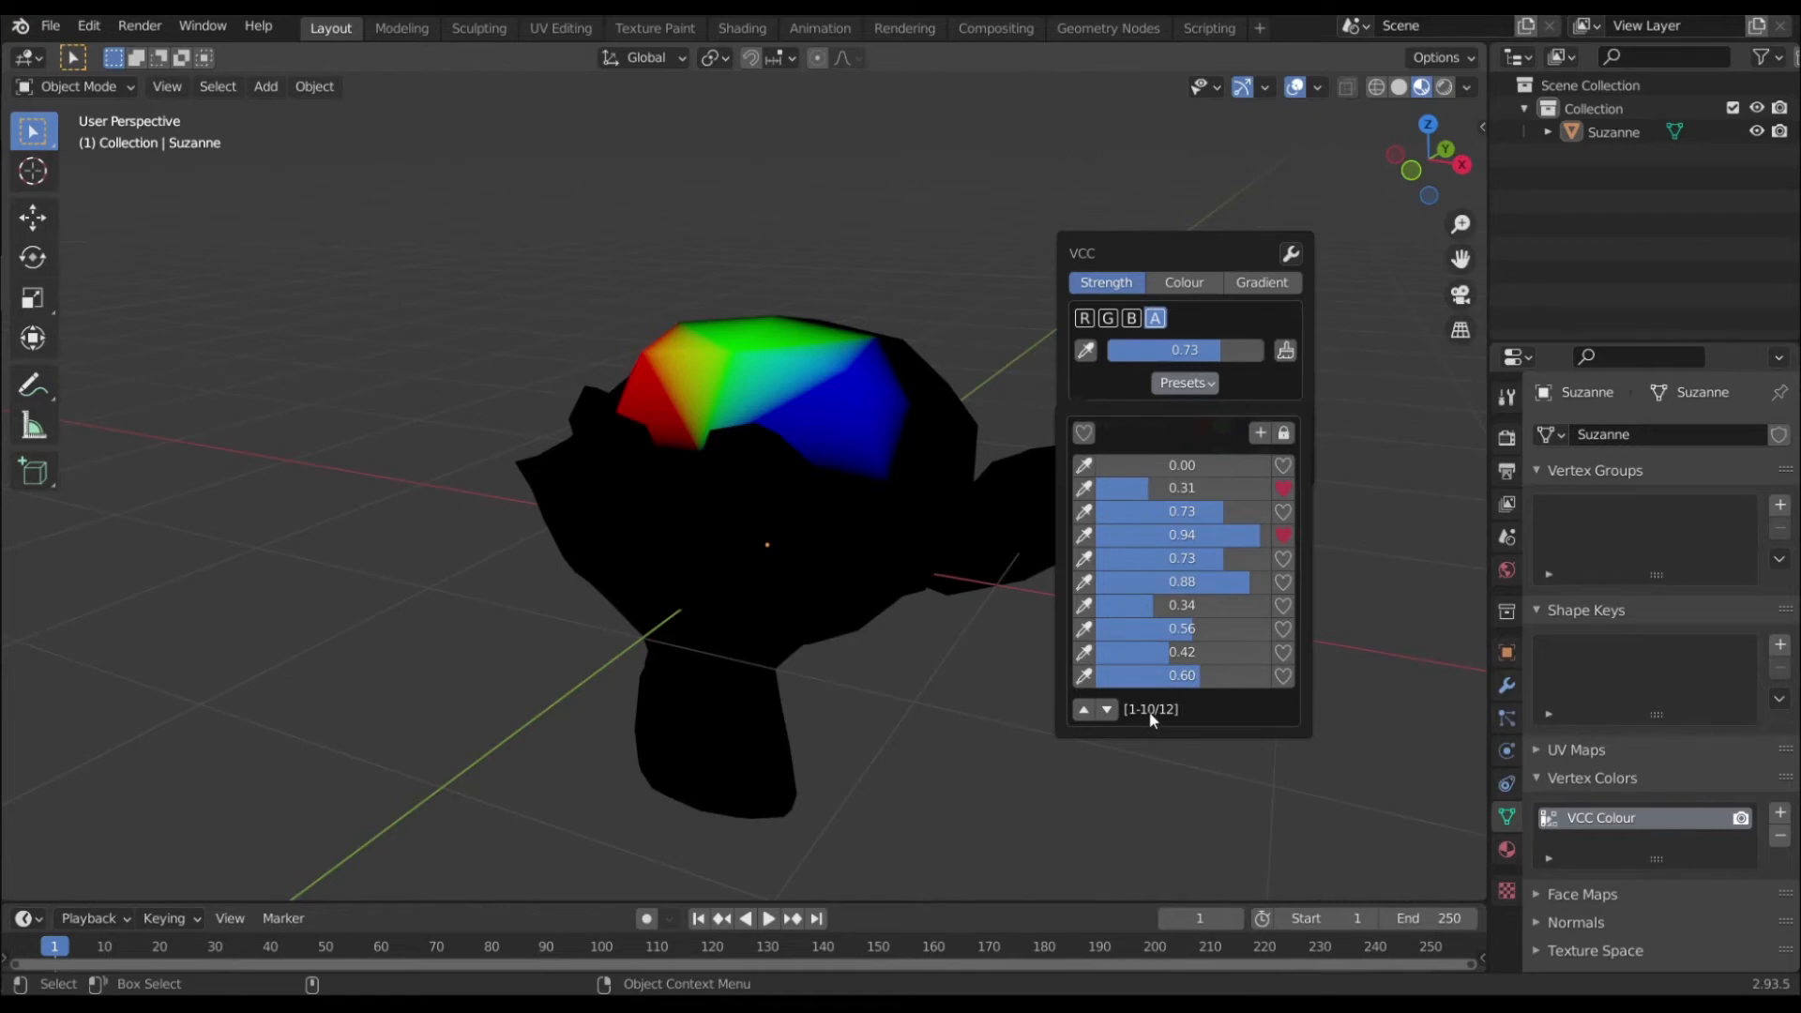
left_click(1112, 711)
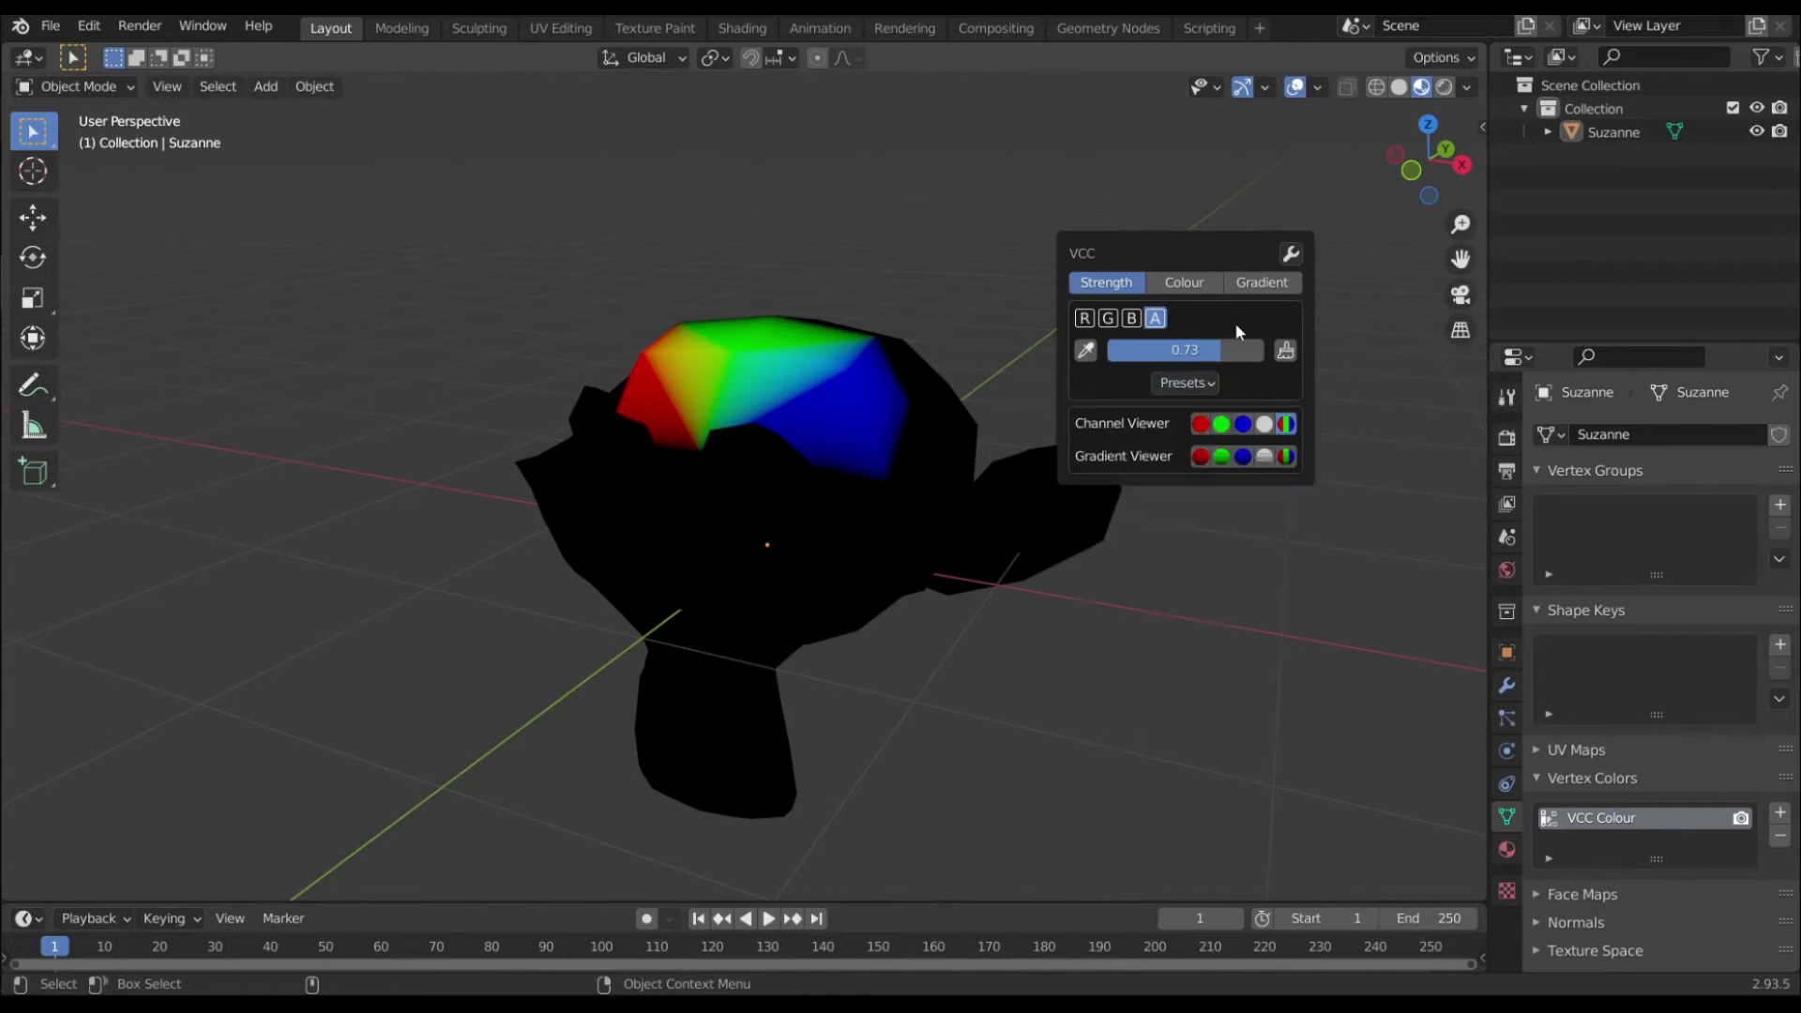
Switch VCC to Colour mode and set the blue colour's alpha to about 0.59
key("v")
mouse_move(1065, 433)
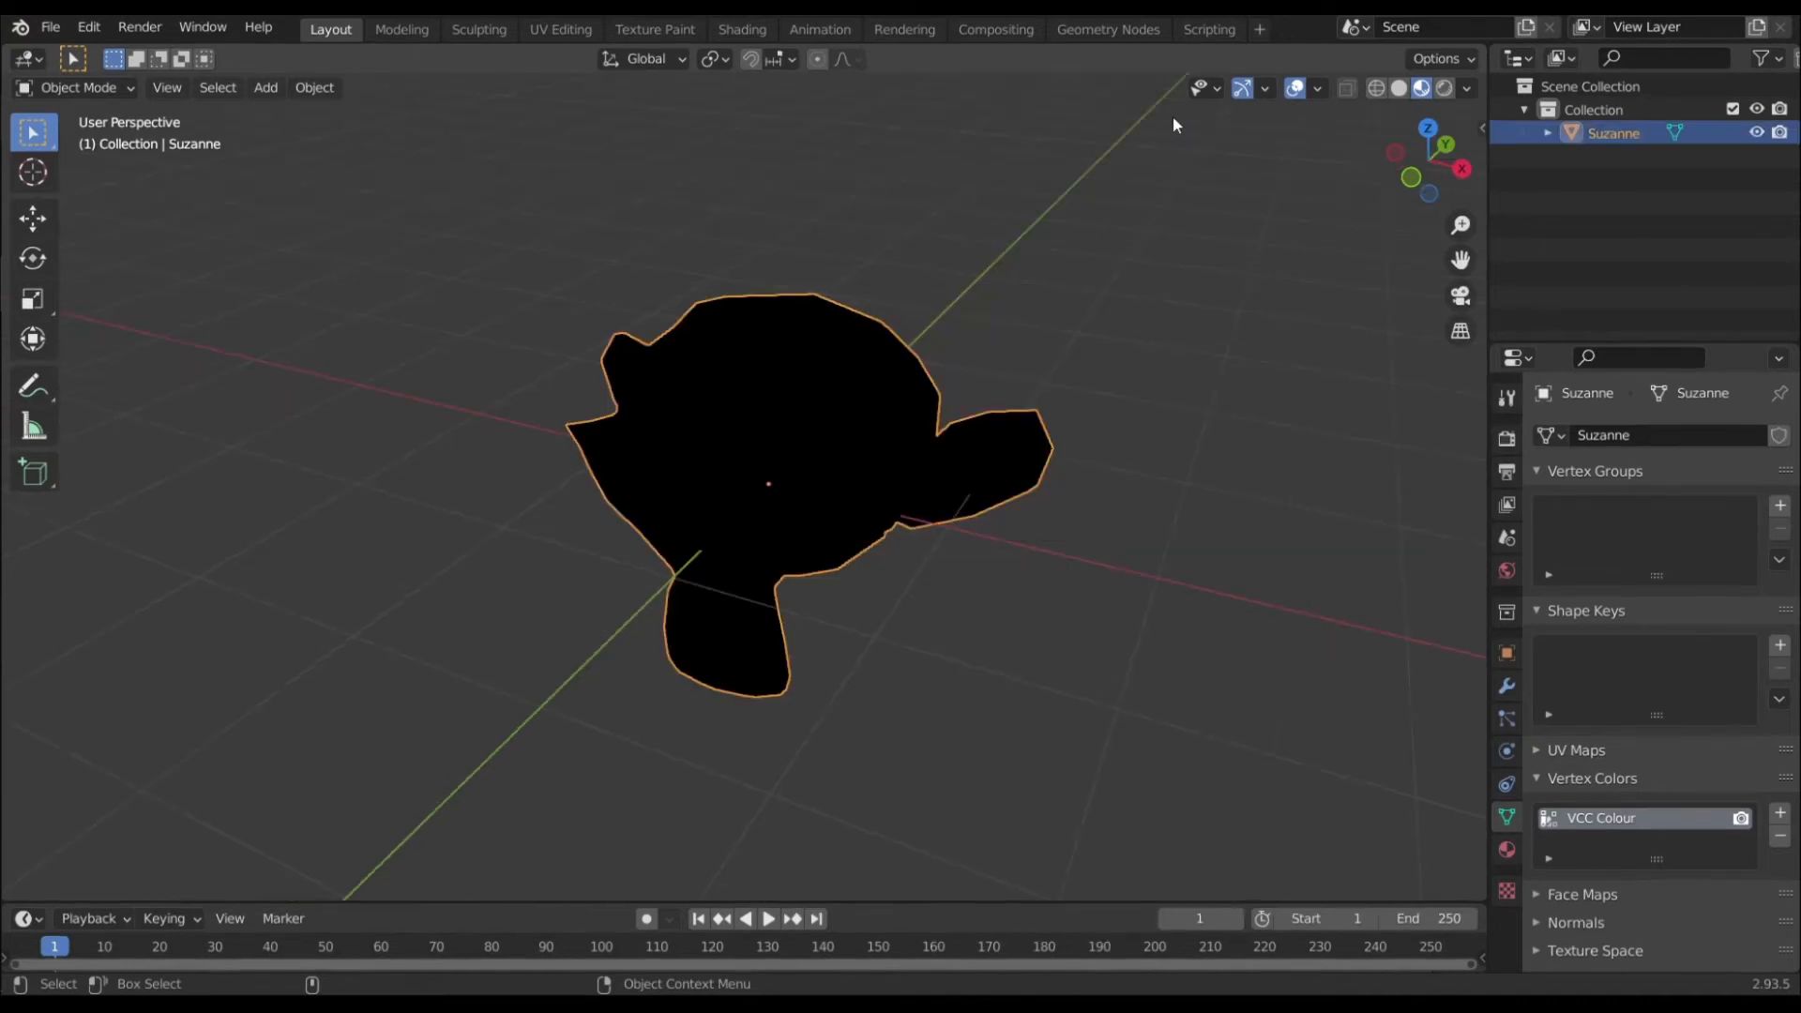
key("v")
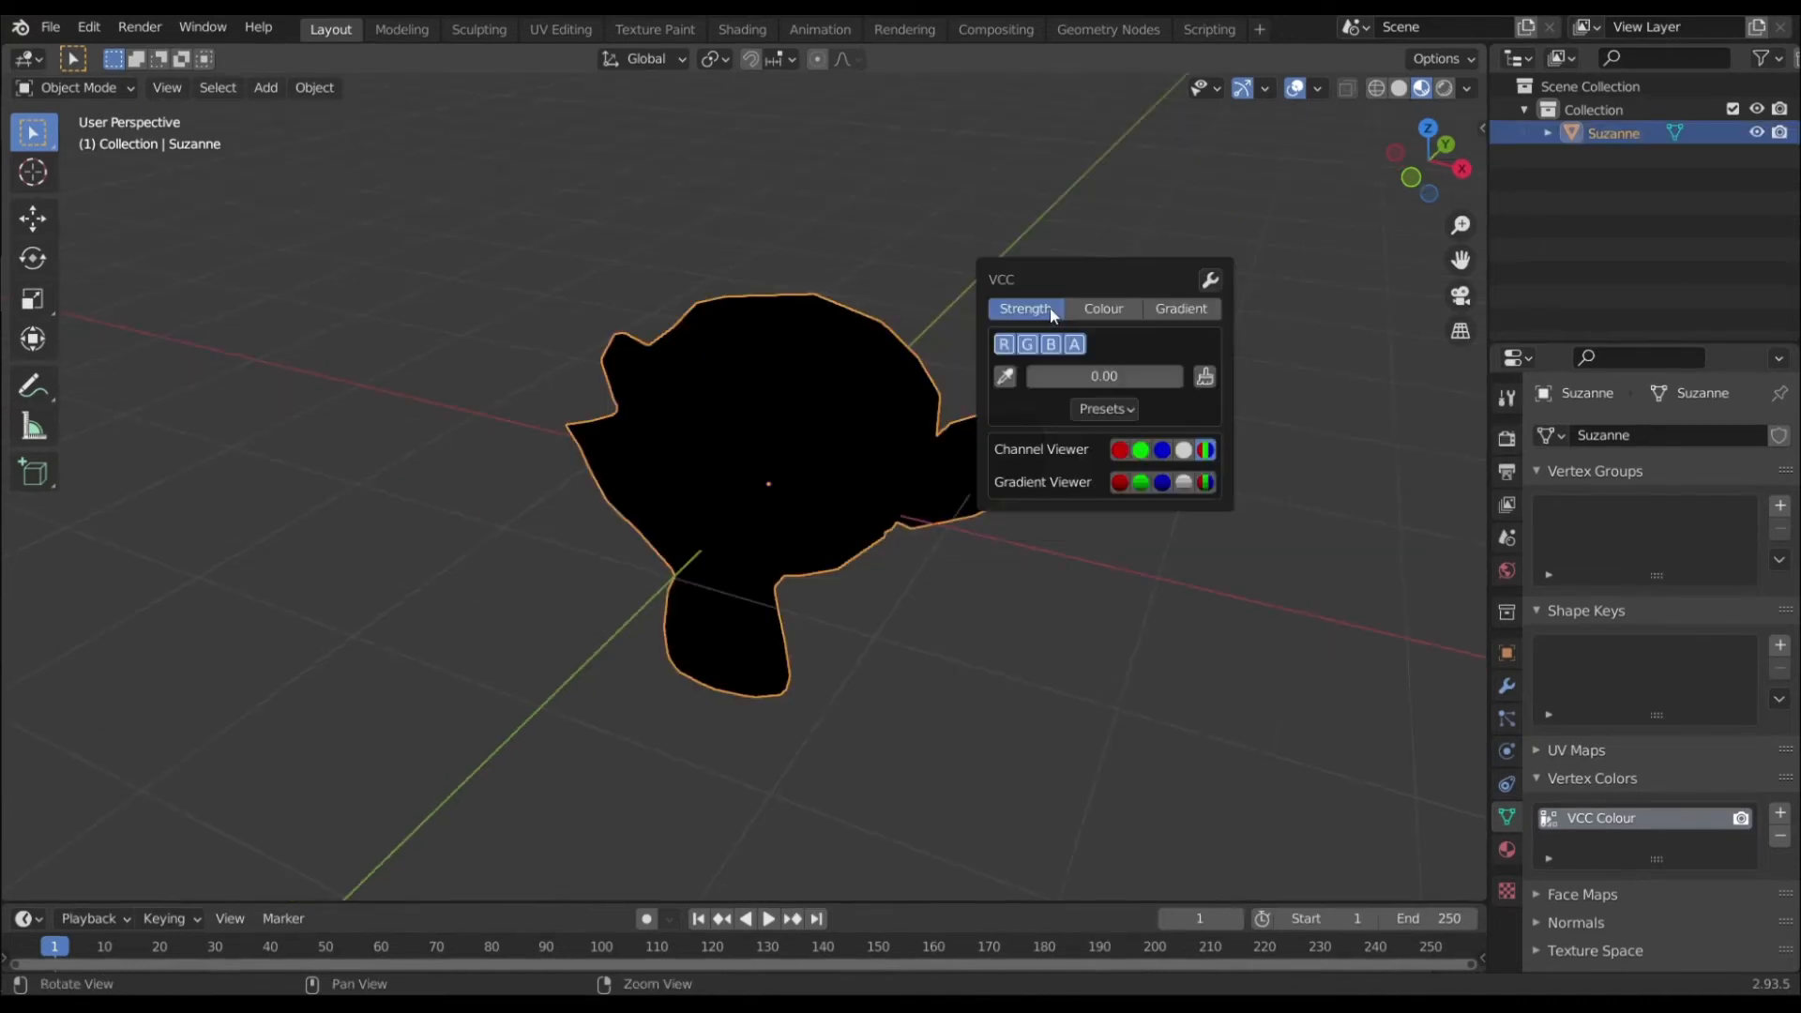
left_click(1106, 310)
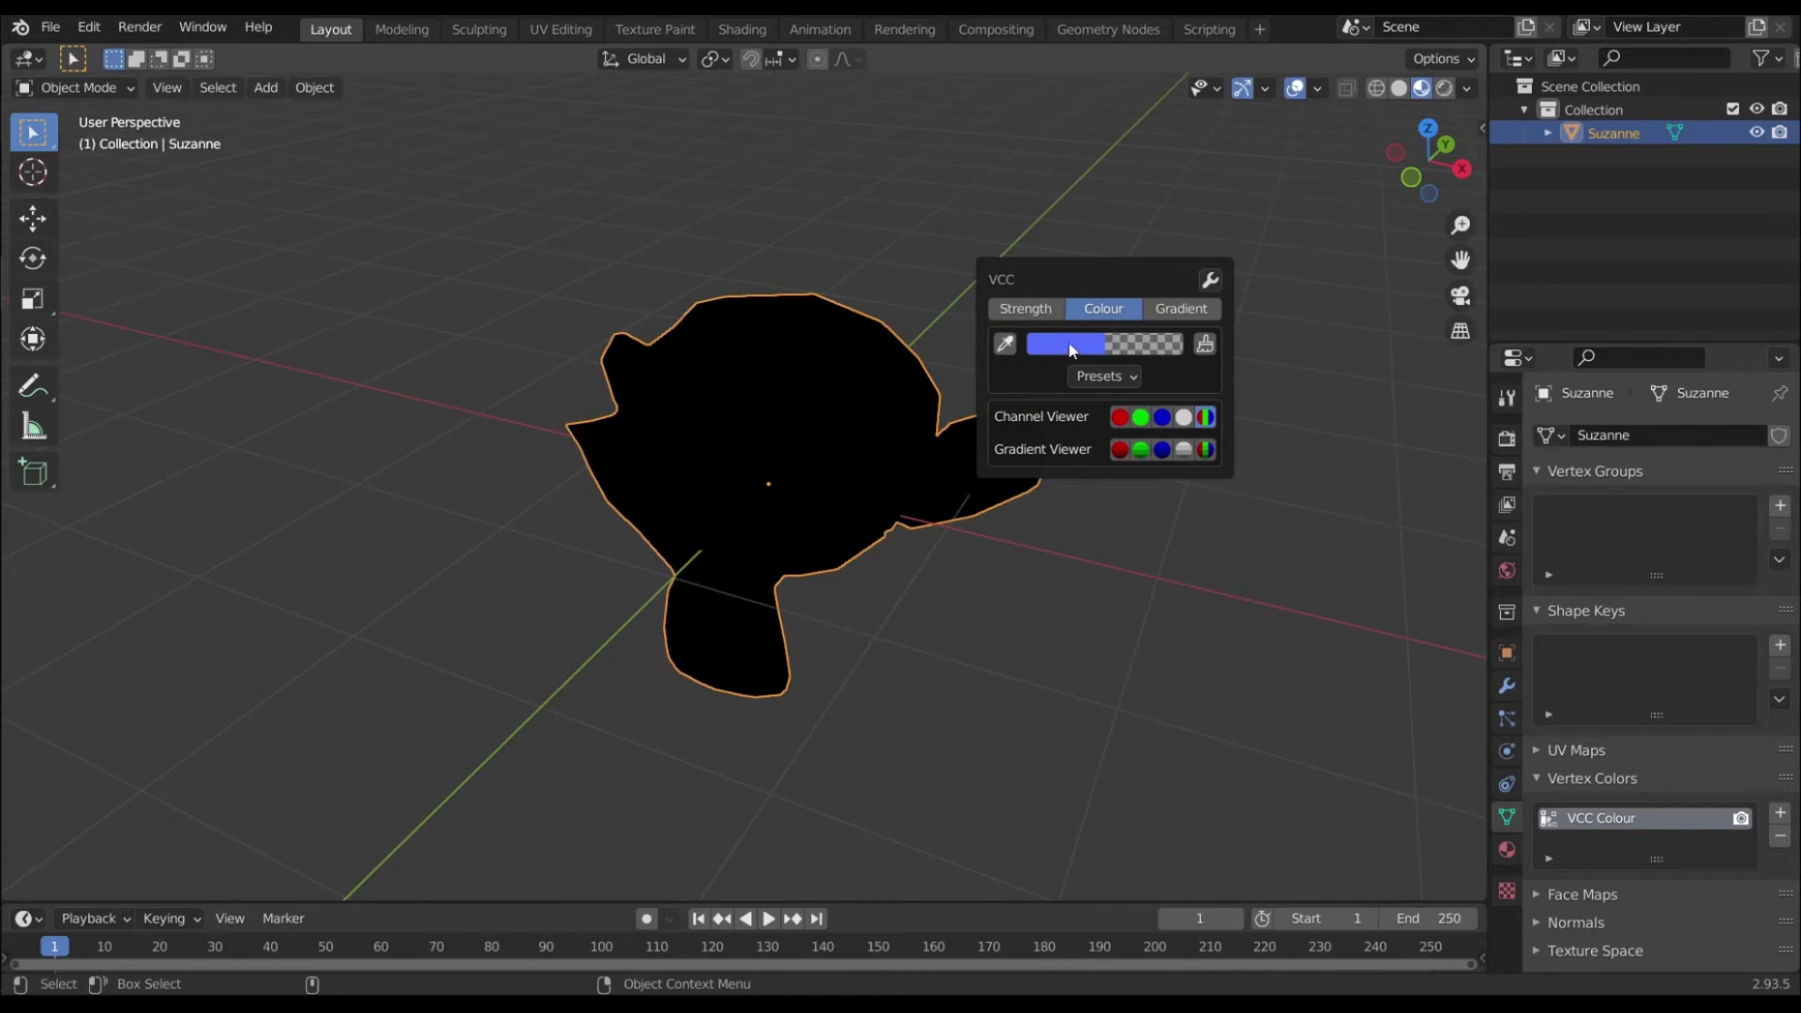
left_click(1131, 348)
left_click_drag(1044, 668, 1134, 667)
left_click(1110, 369)
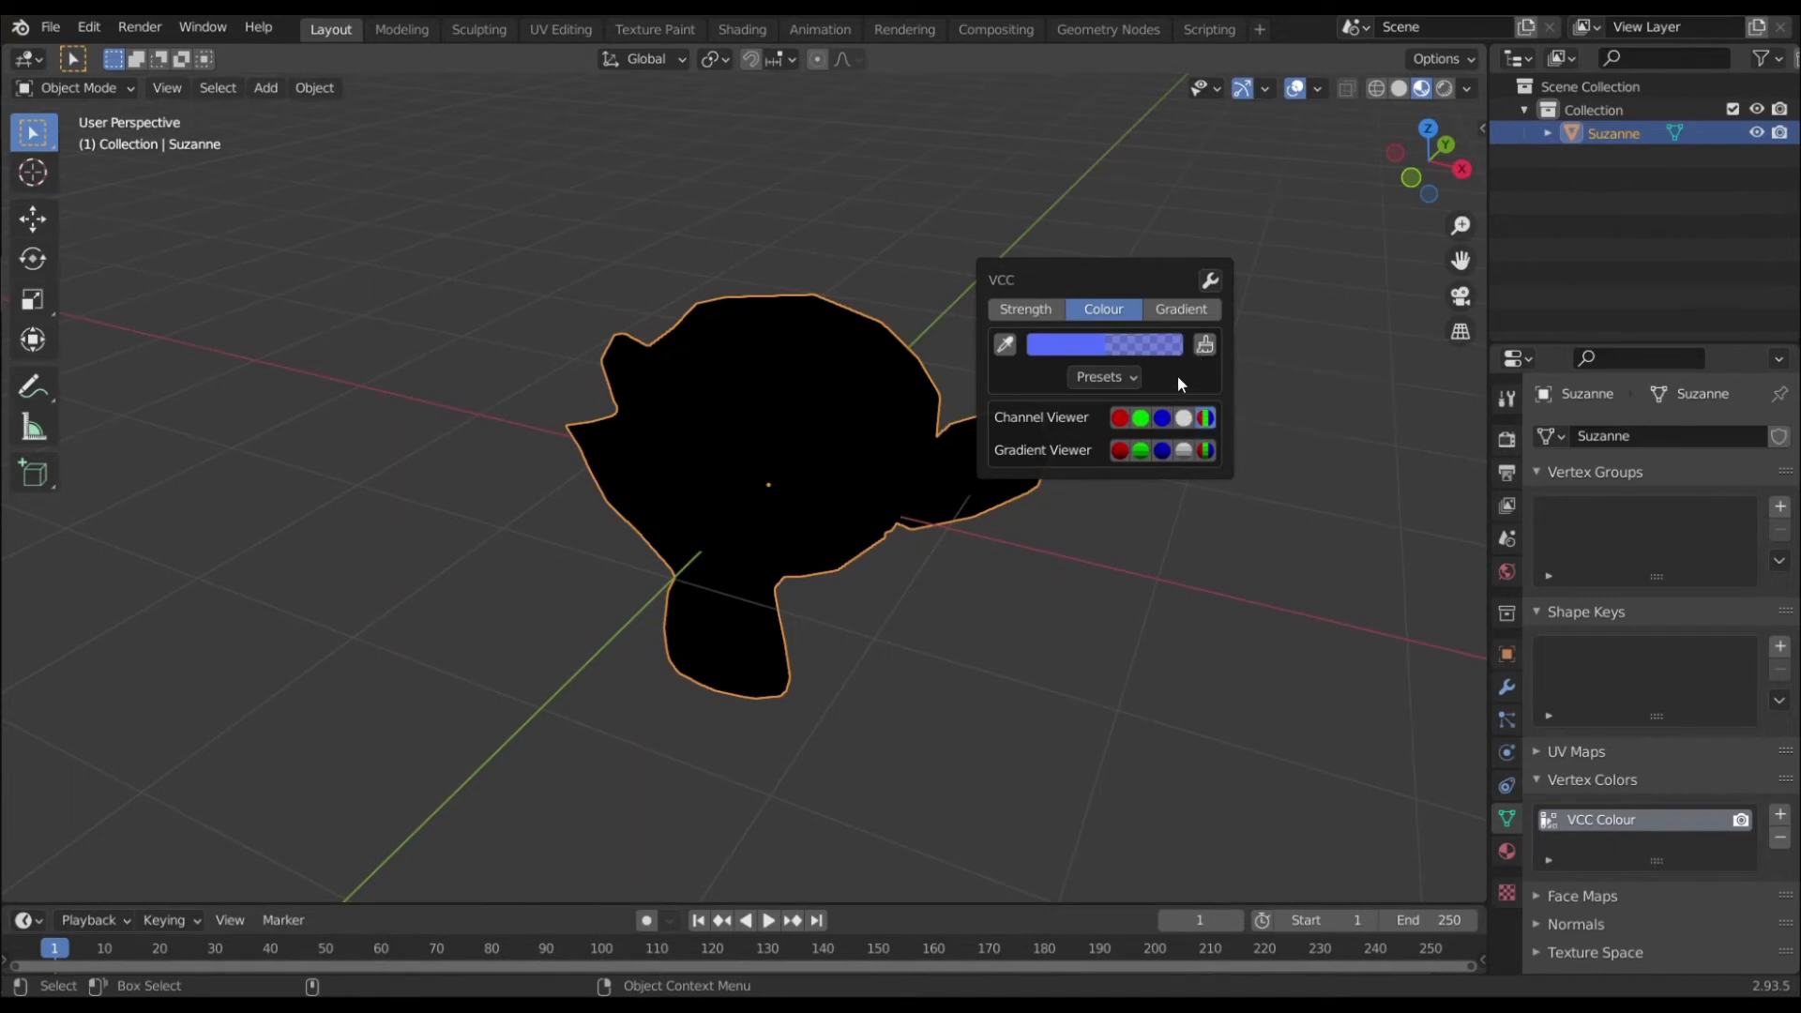
Select the four adjoining faces on top of the monkey head in Edit Mode and apply the blue VCC colour to them
key("3")
left_click_drag(768, 382, 805, 441, "alt")
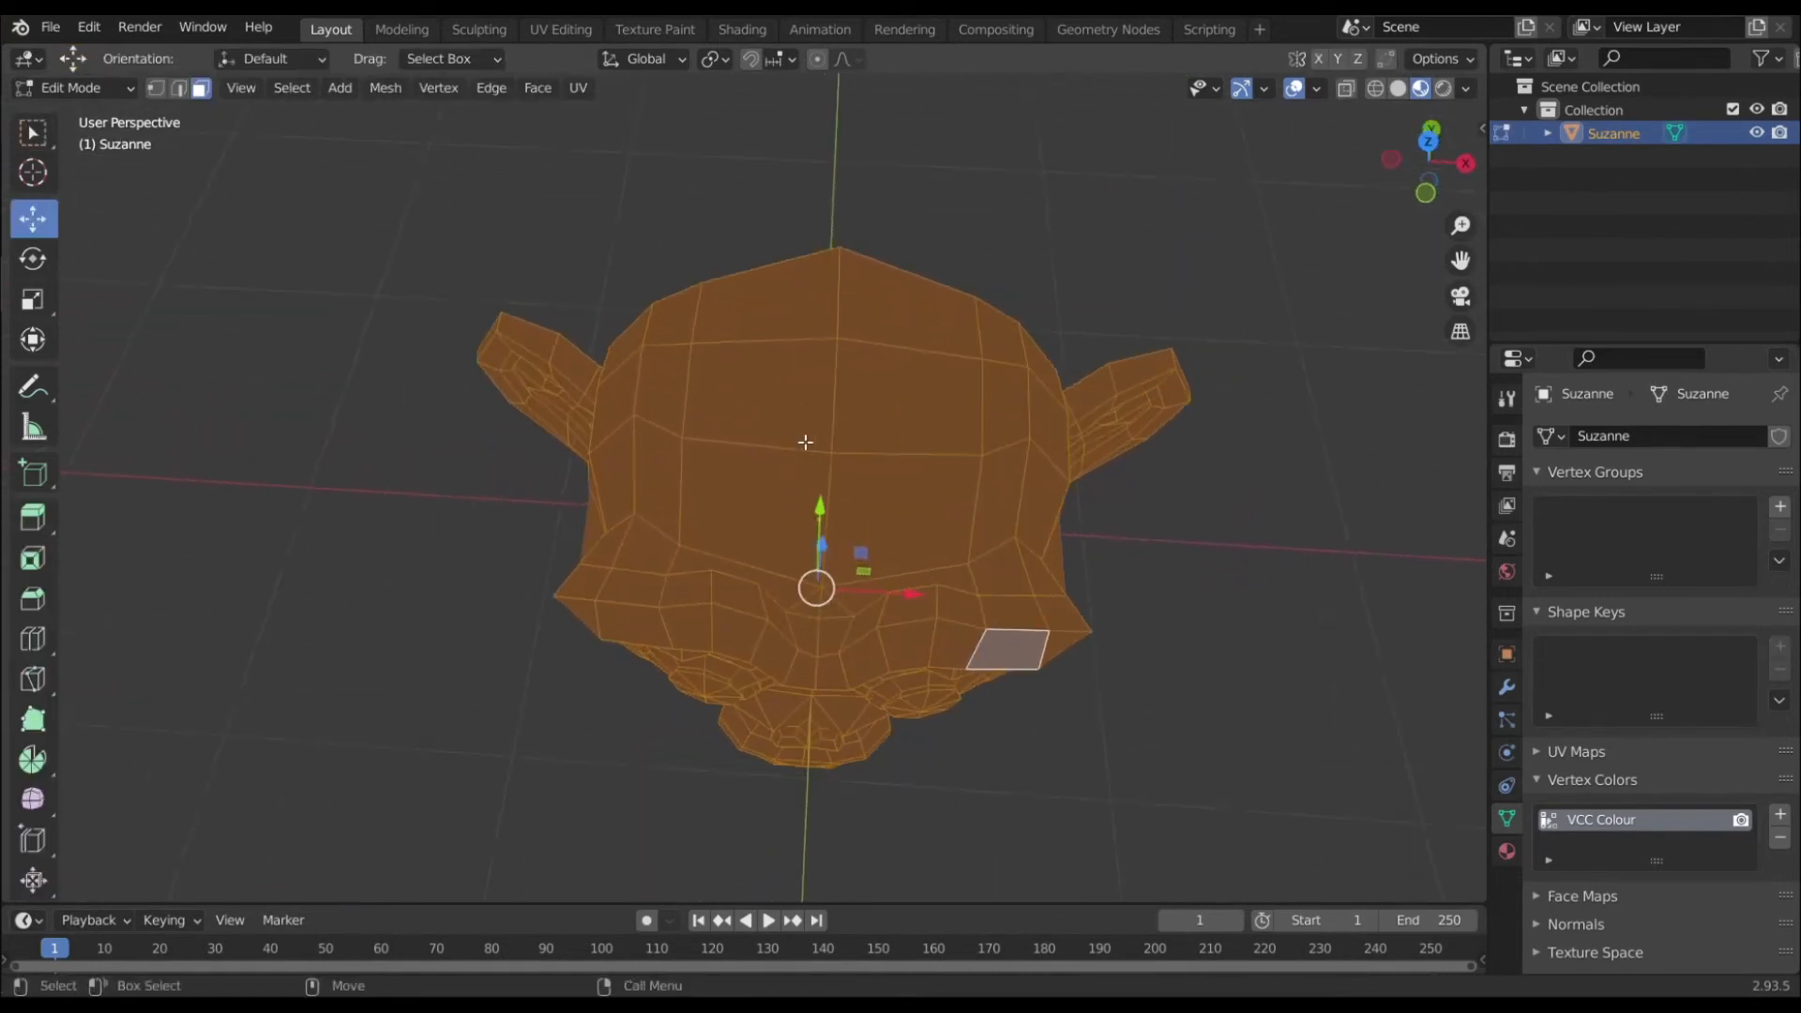
left_click(757, 381)
left_click(902, 396, "shift")
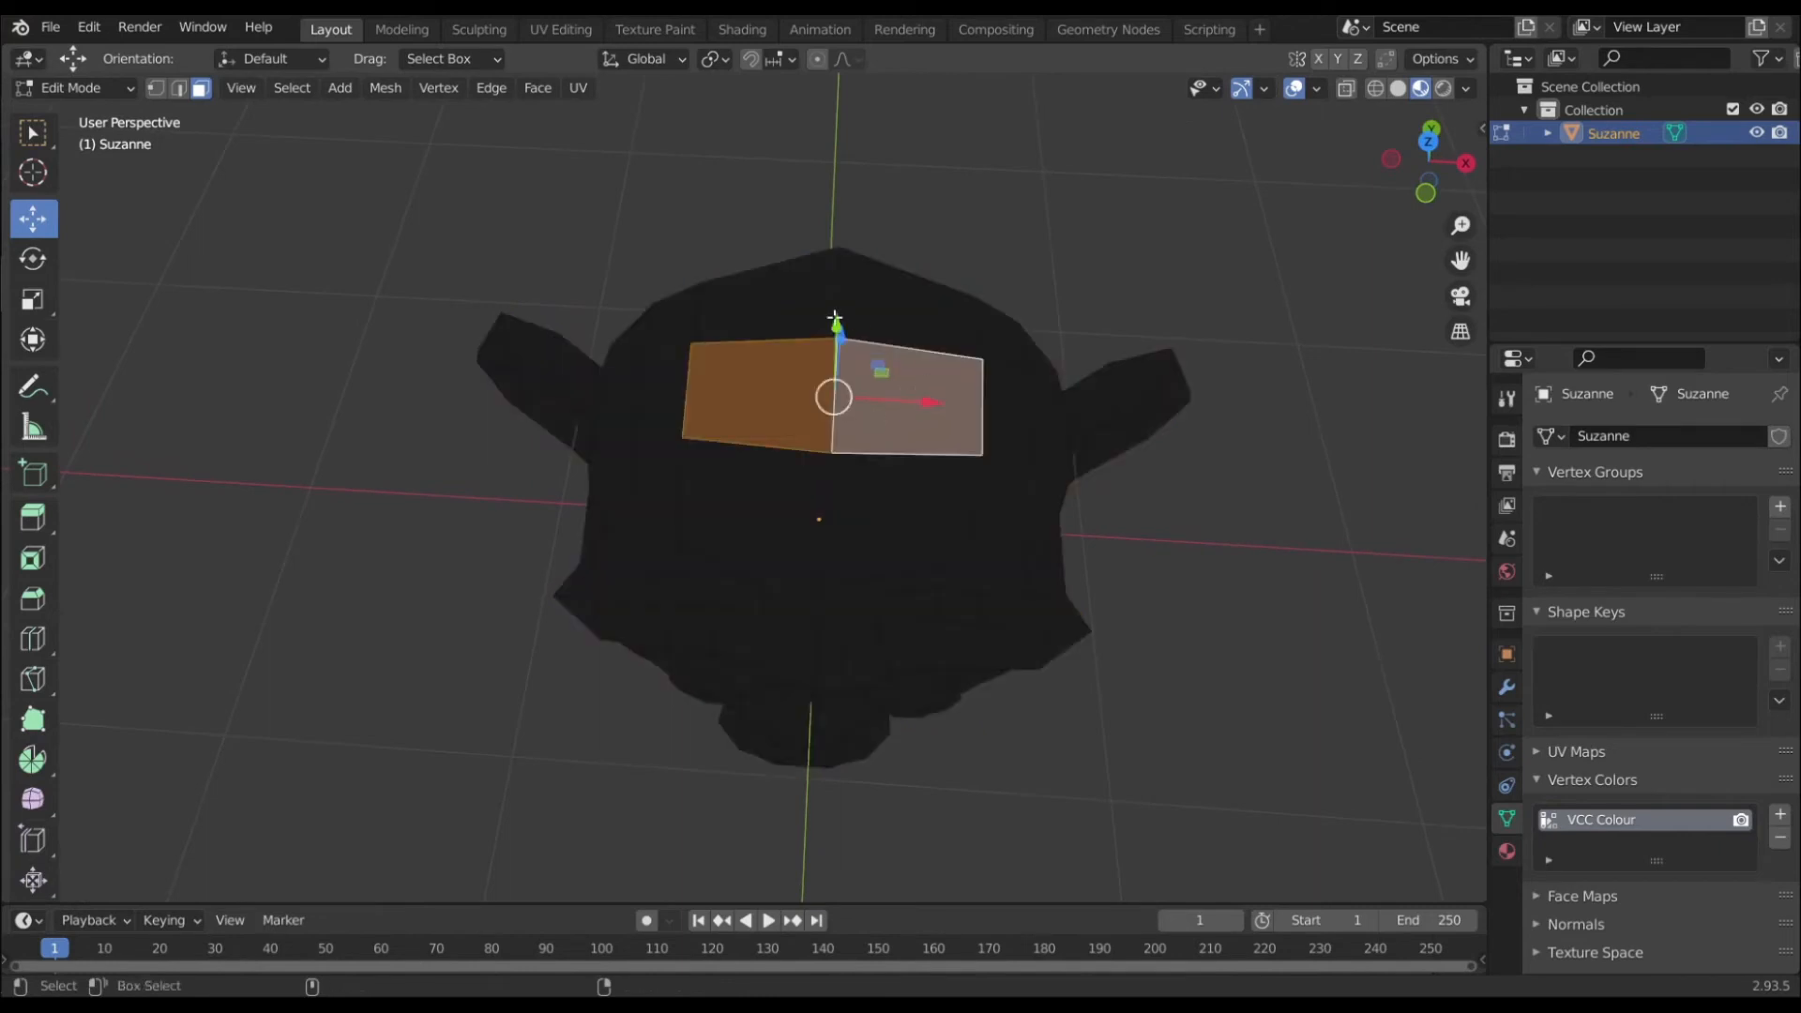
left_click(774, 309, "shift")
left_click(888, 325, "shift")
middle_click_drag(931, 377, 575, 357)
key("shift+v")
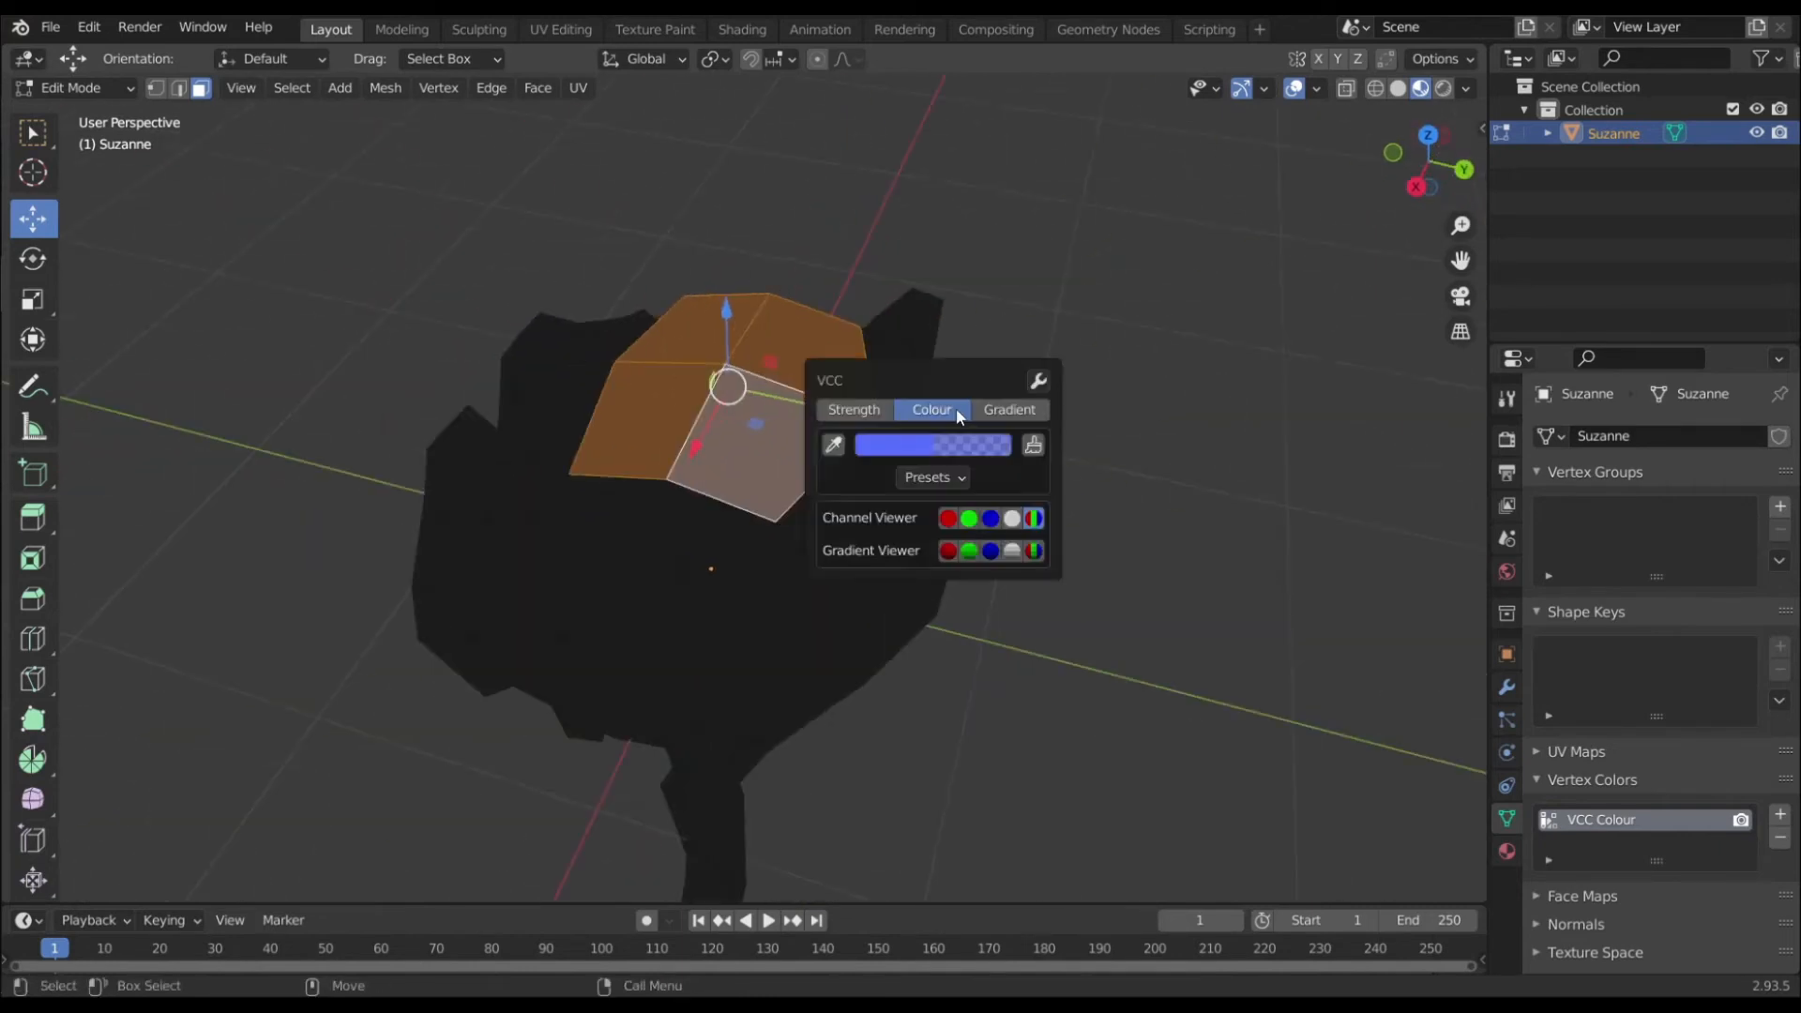
left_click(1033, 445)
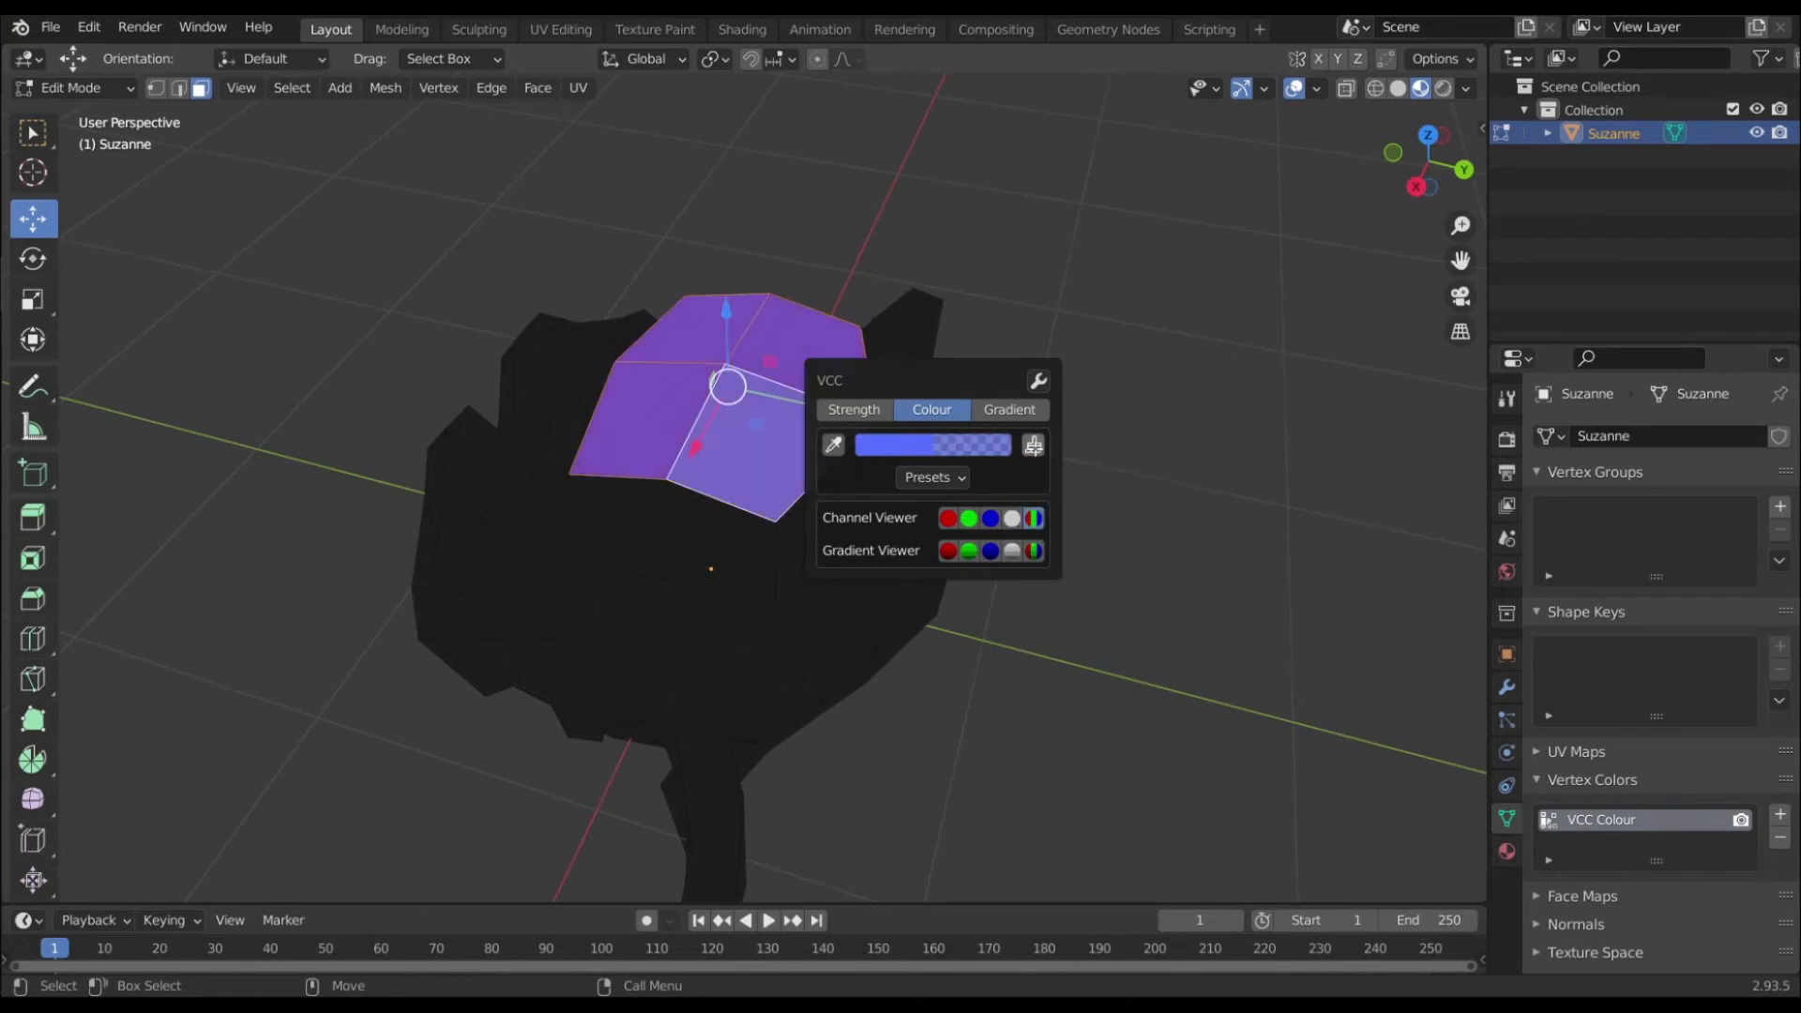
Return to Object Mode, deselect the head and examine the coloured faces on top of it
mouse_move(816, 380)
middle_mouse_down()
mouse_move(788, 485)
mouse_move(1078, 475)
mouse_move(908, 454)
mouse_move(896, 503)
mouse_move(734, 490)
middle_mouse_up()
key("Tab")
left_click_drag(735, 491, 794, 561, "alt")
scroll(829, 522, "up", 2)
scroll(909, 515, "down", 1)
middle_click_drag(788, 525, 743, 532)
Change the VCC colour to a light green with hue about 0.324, saturation 0.868 and alpha 0.379
key("alt+v")
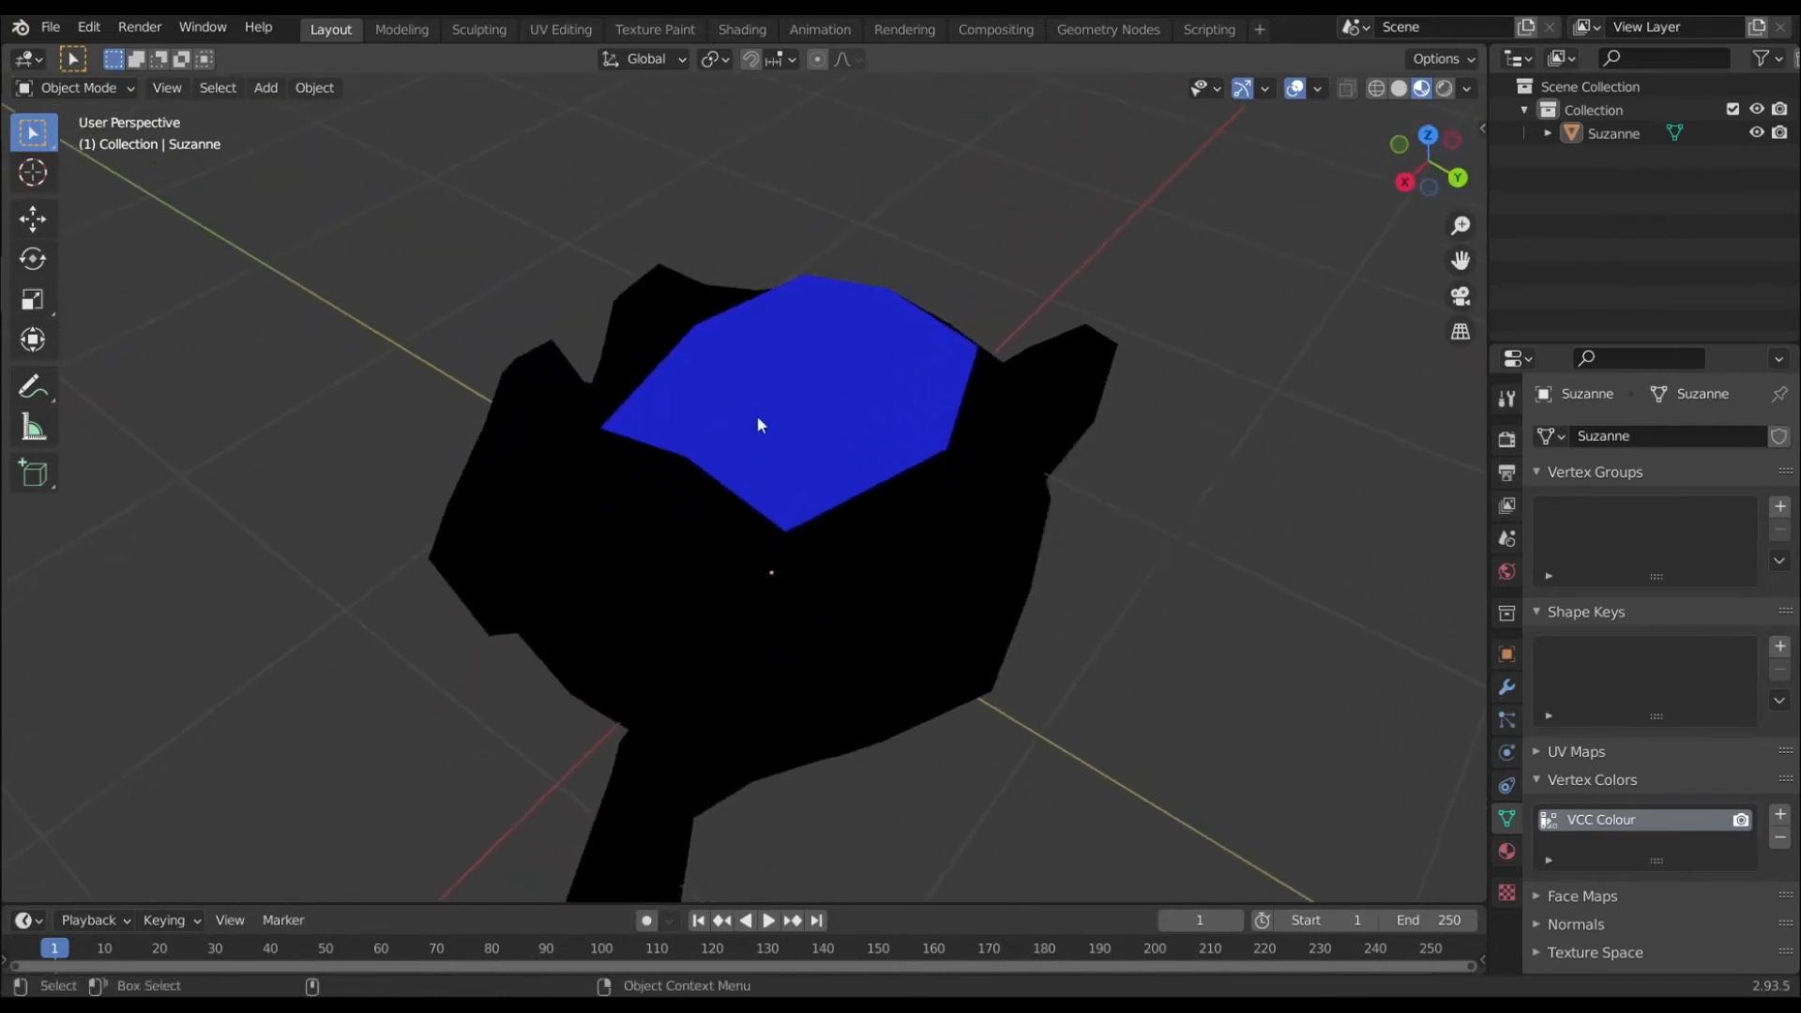
left_click_drag(812, 518, 833, 487, "alt")
key("alt+v")
left_click(1132, 436)
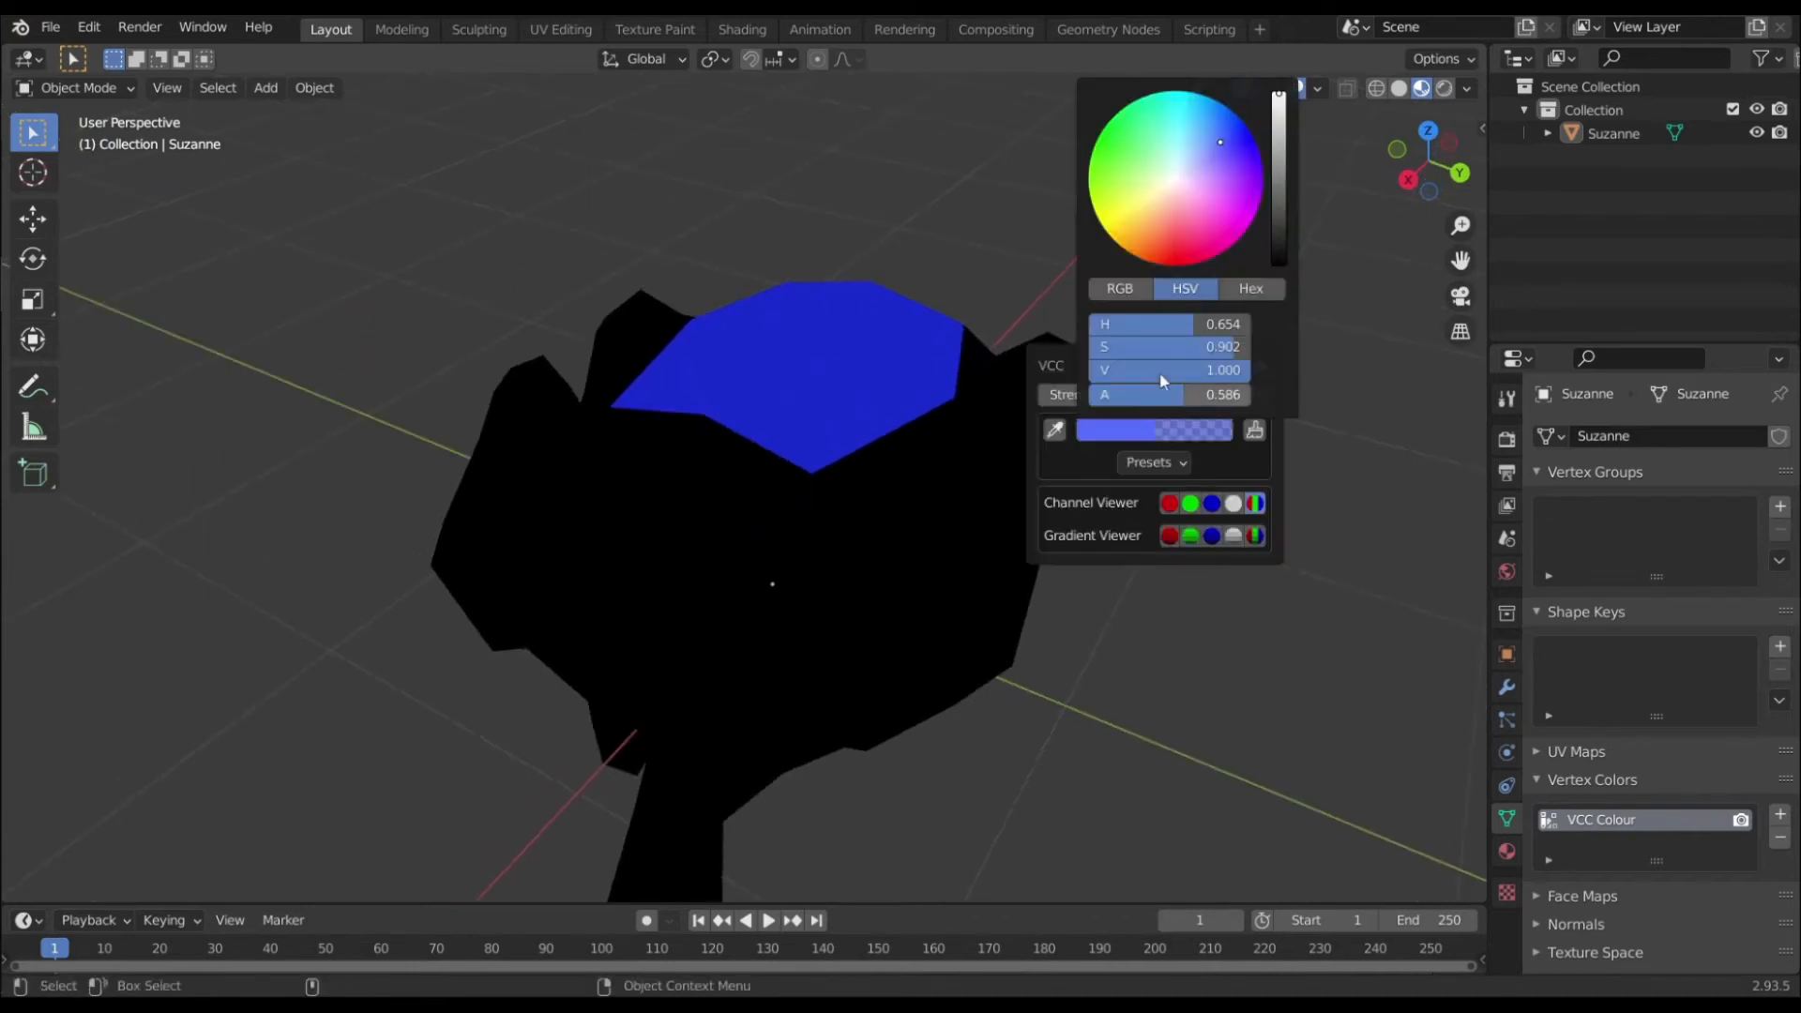
left_click(1133, 158)
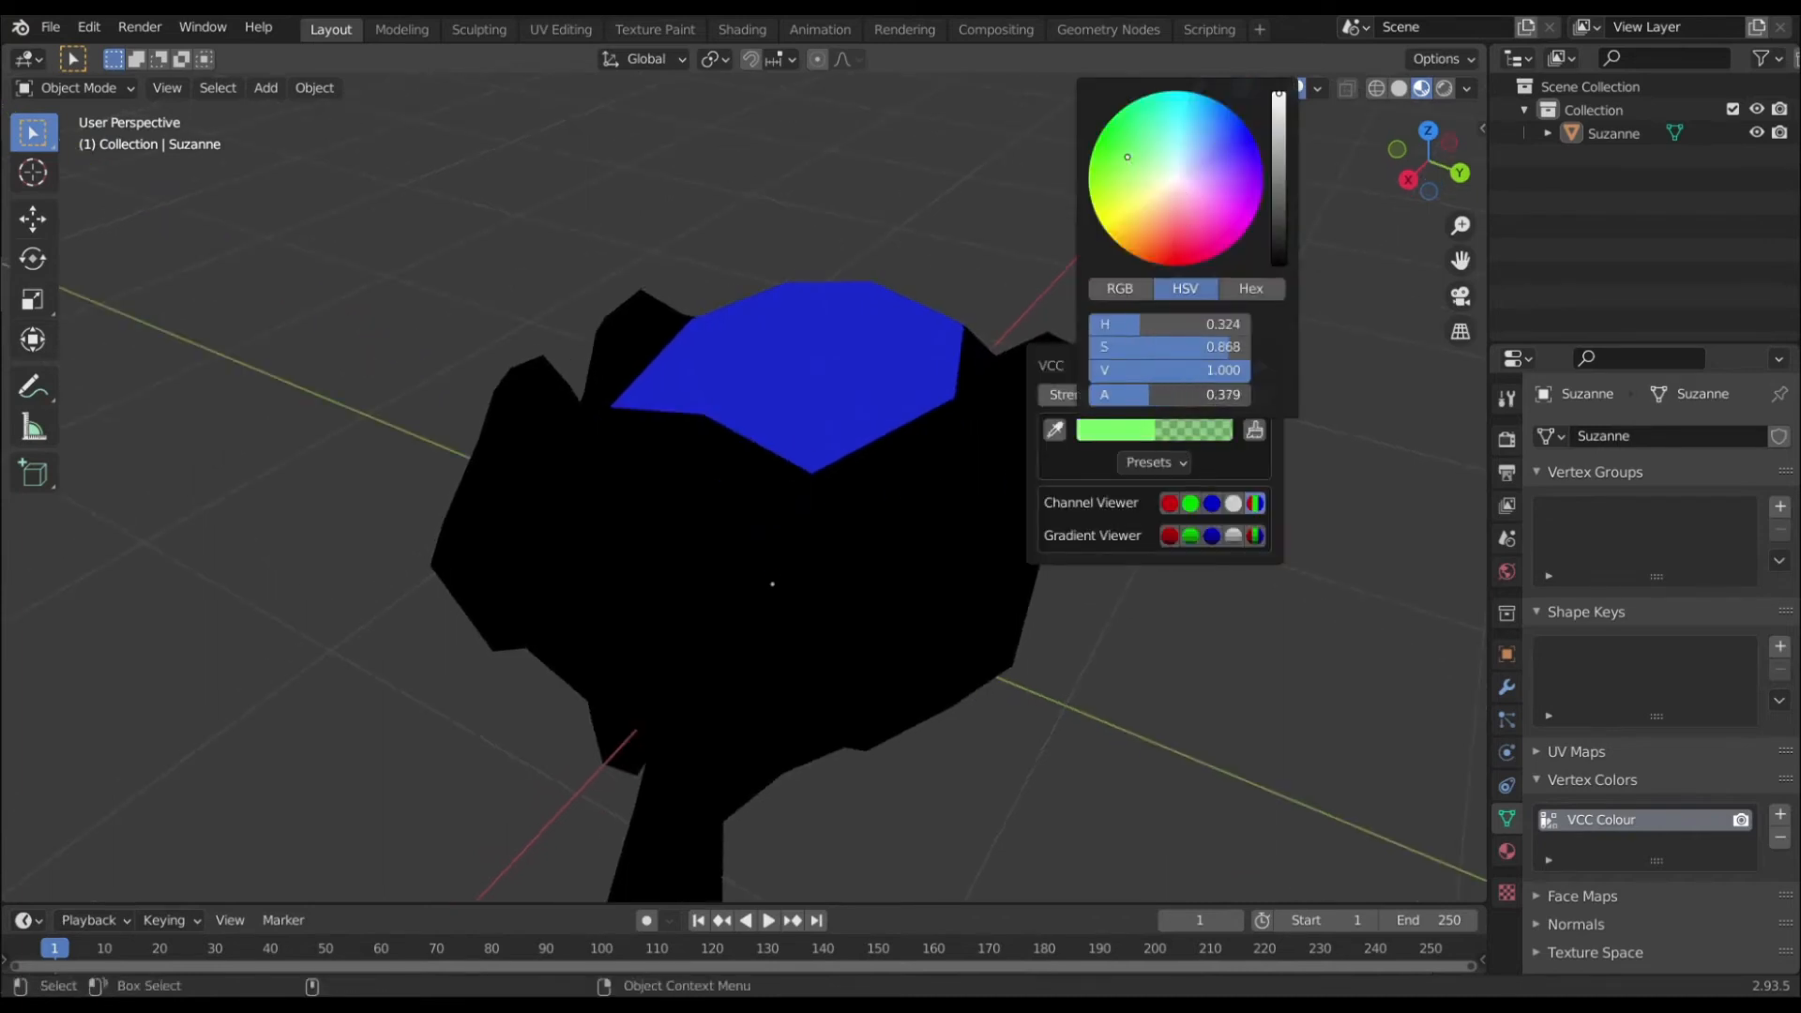
In Edit Mode, select the central vertex of the blue patch and copy its colour into the VCC colour
key("Tab")
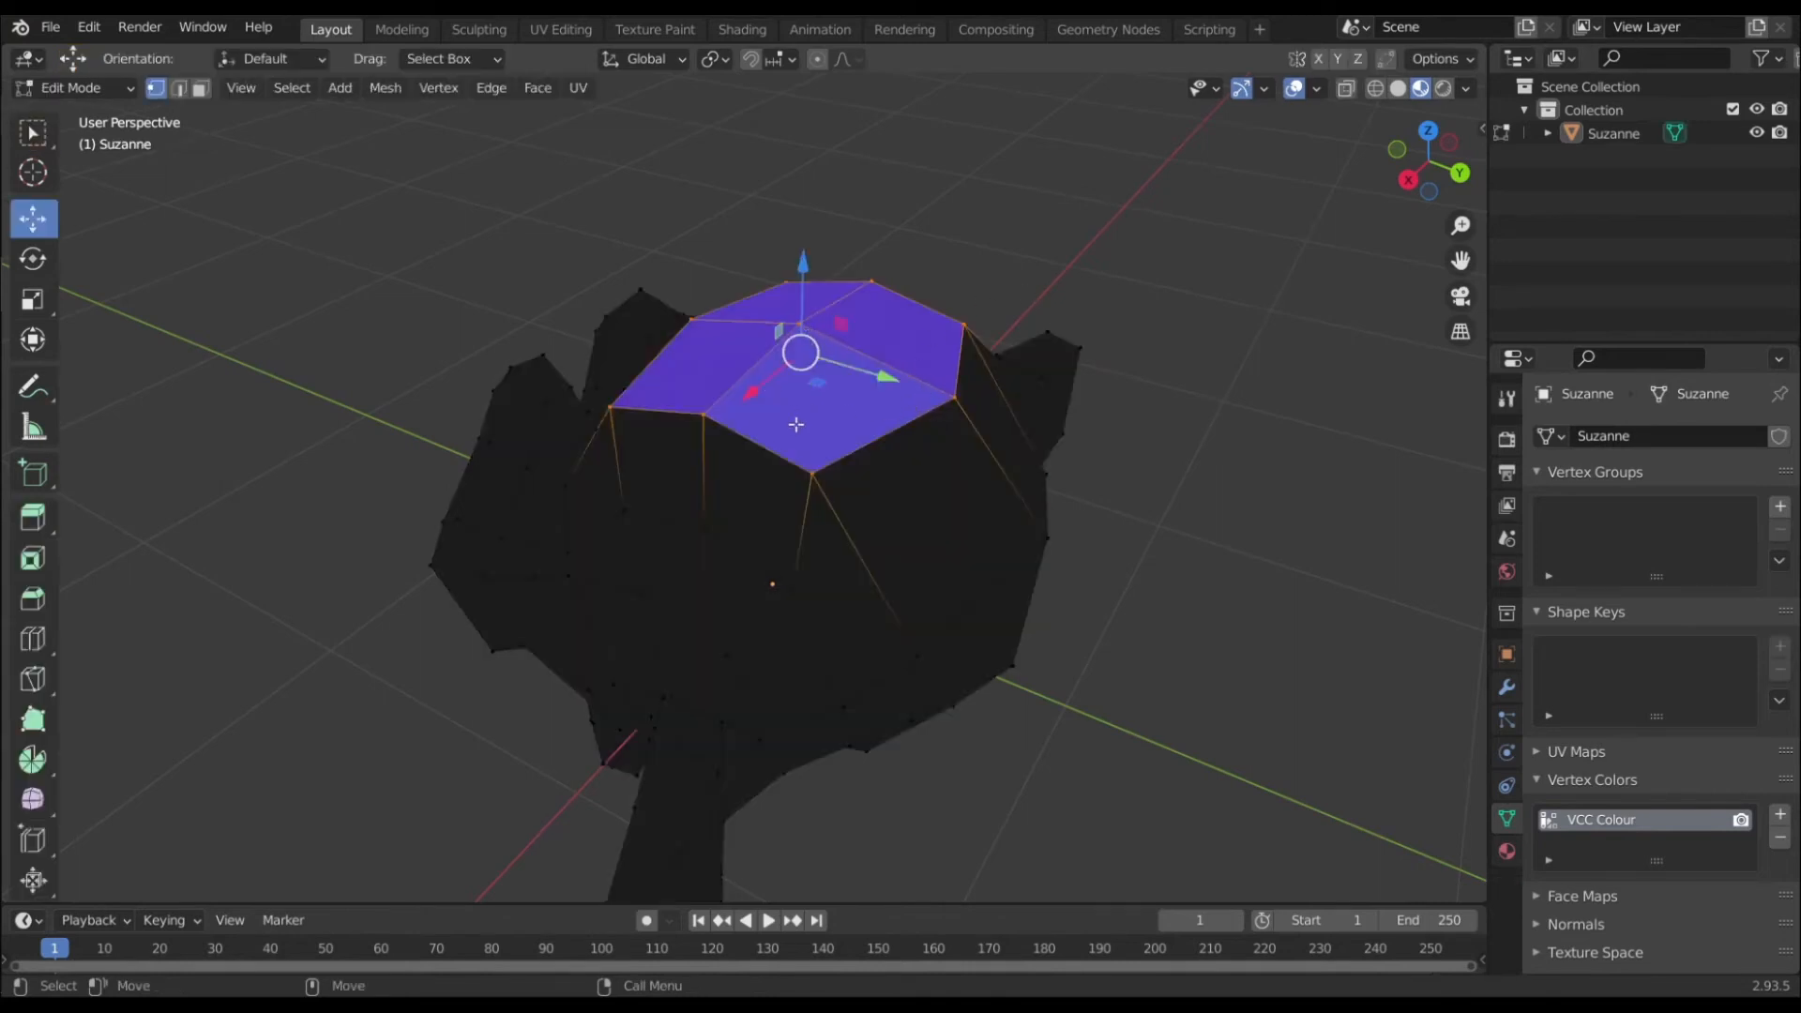
left_click(794, 324)
key("shift+v")
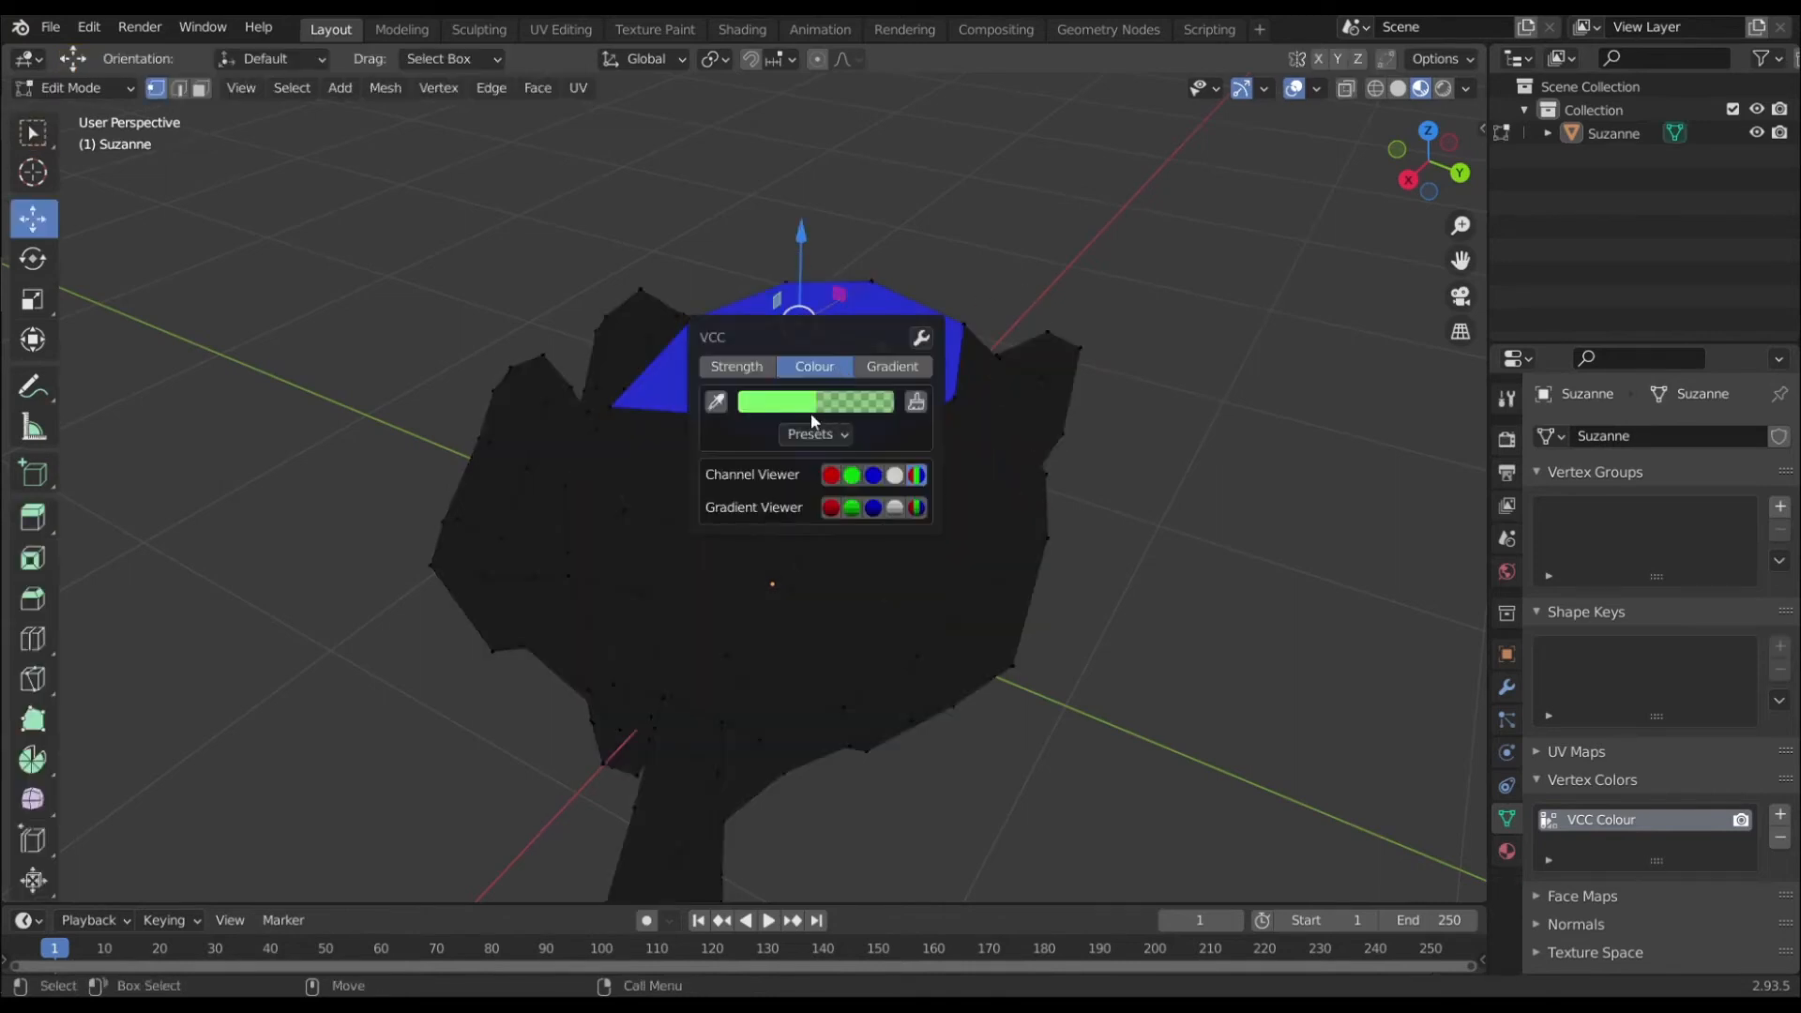
left_click(716, 402)
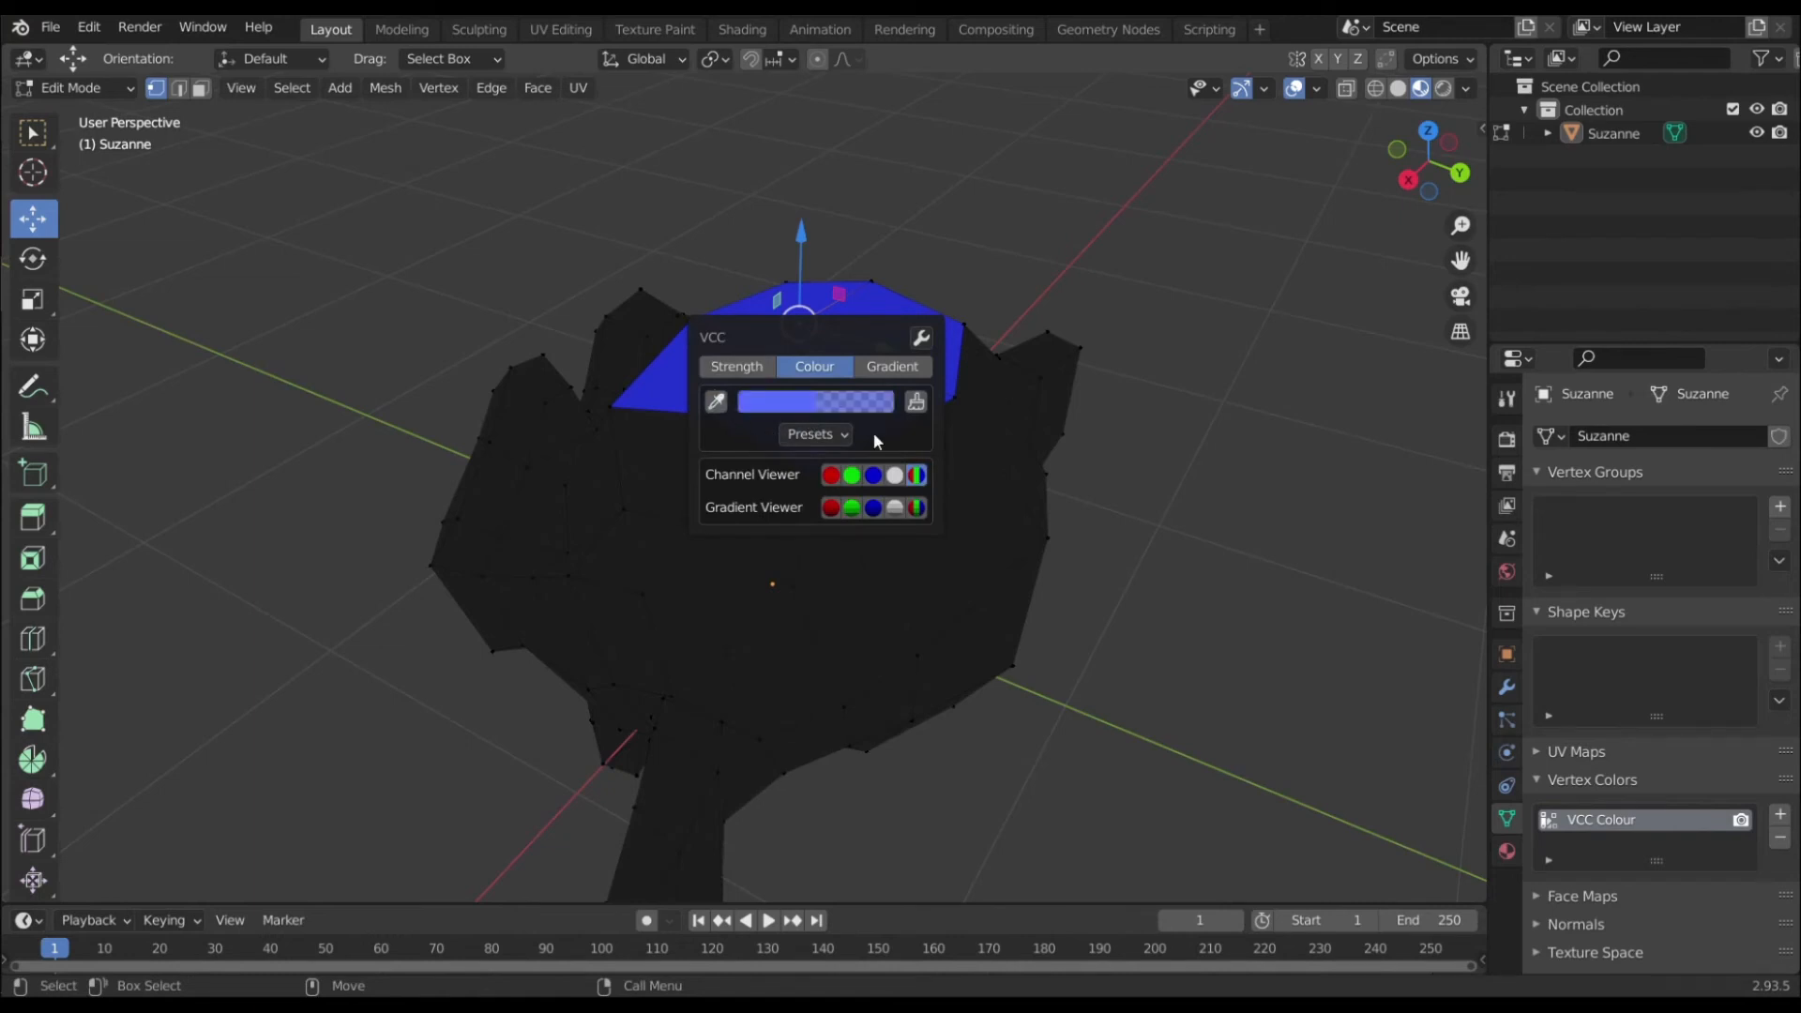
Save the current blue as a VCC colour preset and collapse the preset list
left_click(844, 436)
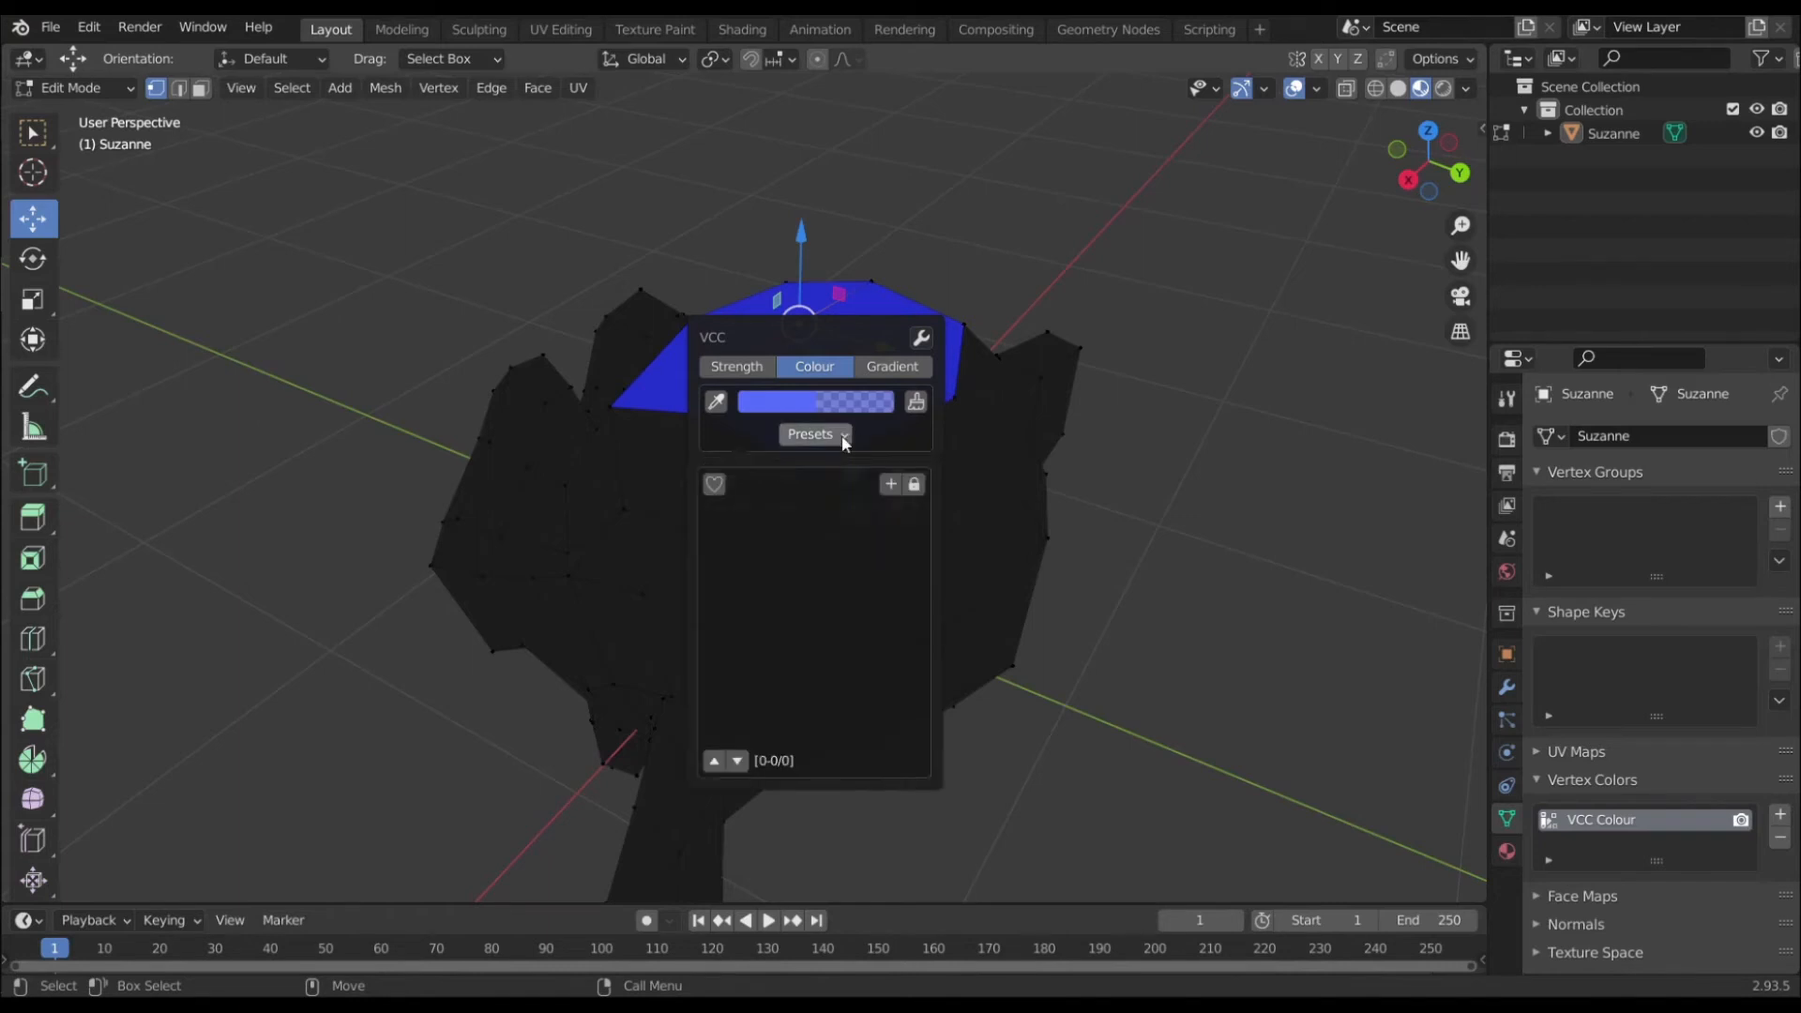
left_click(895, 489)
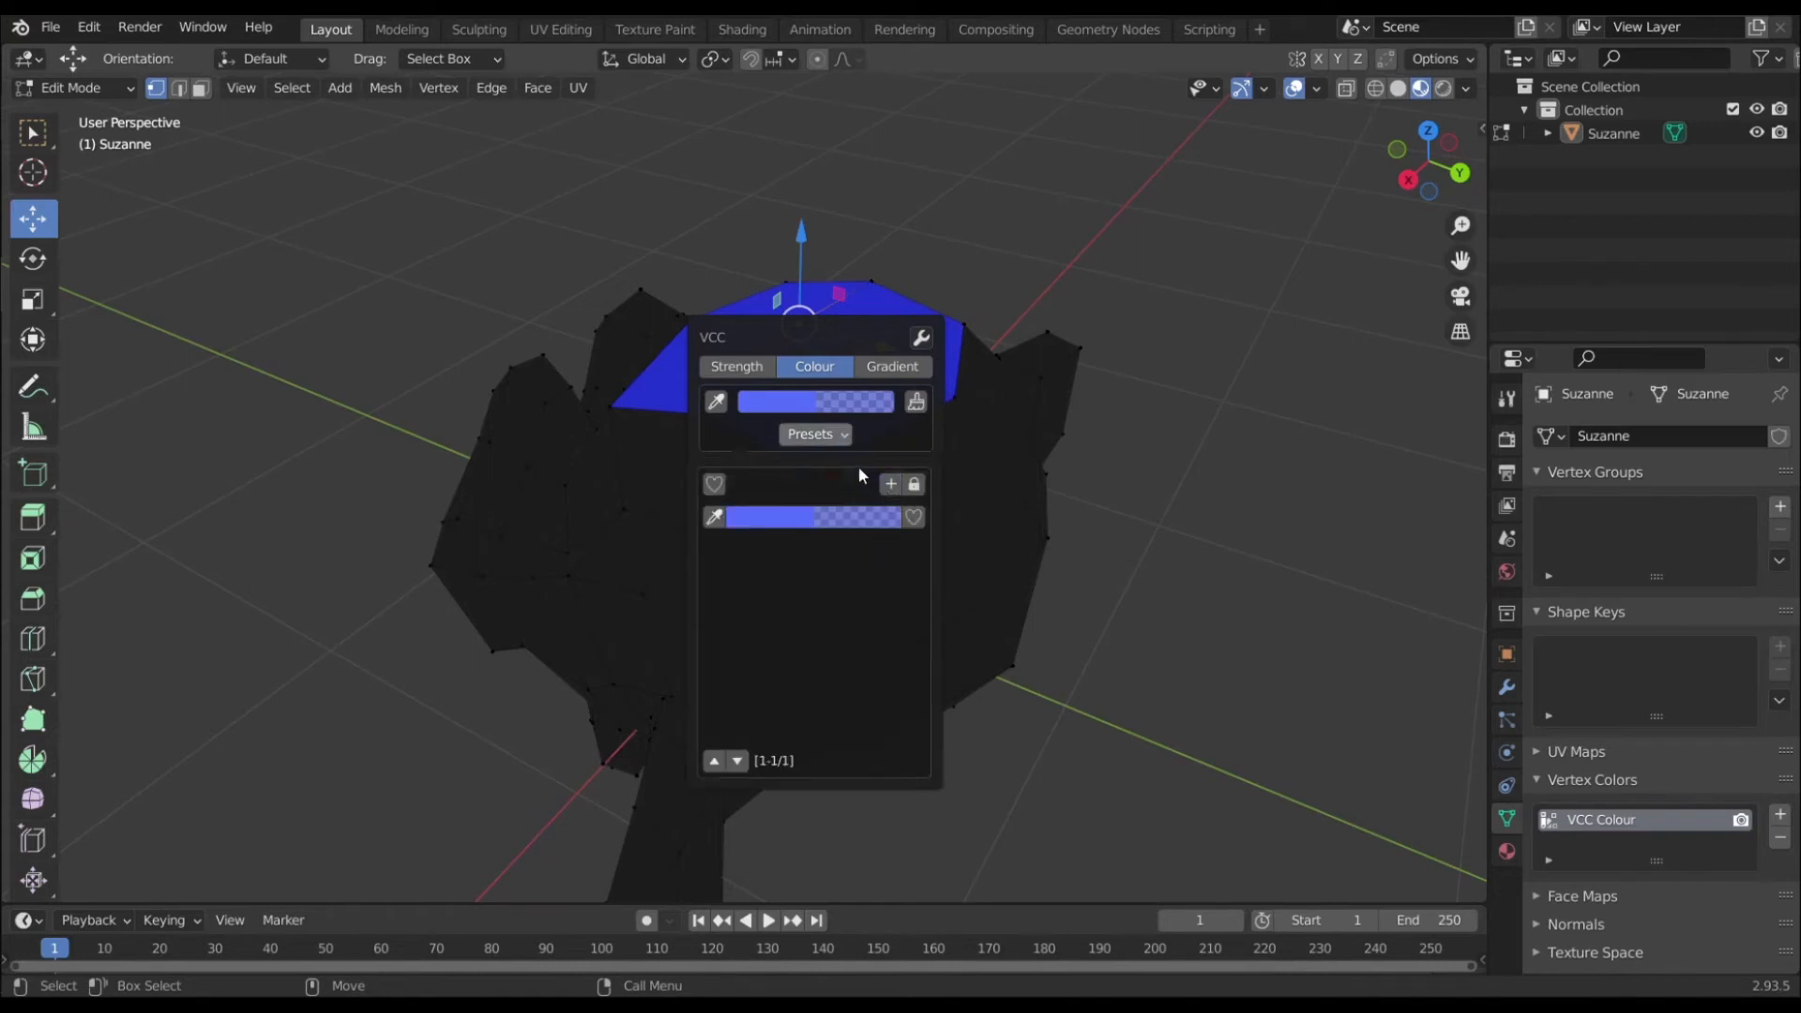
left_click(844, 434)
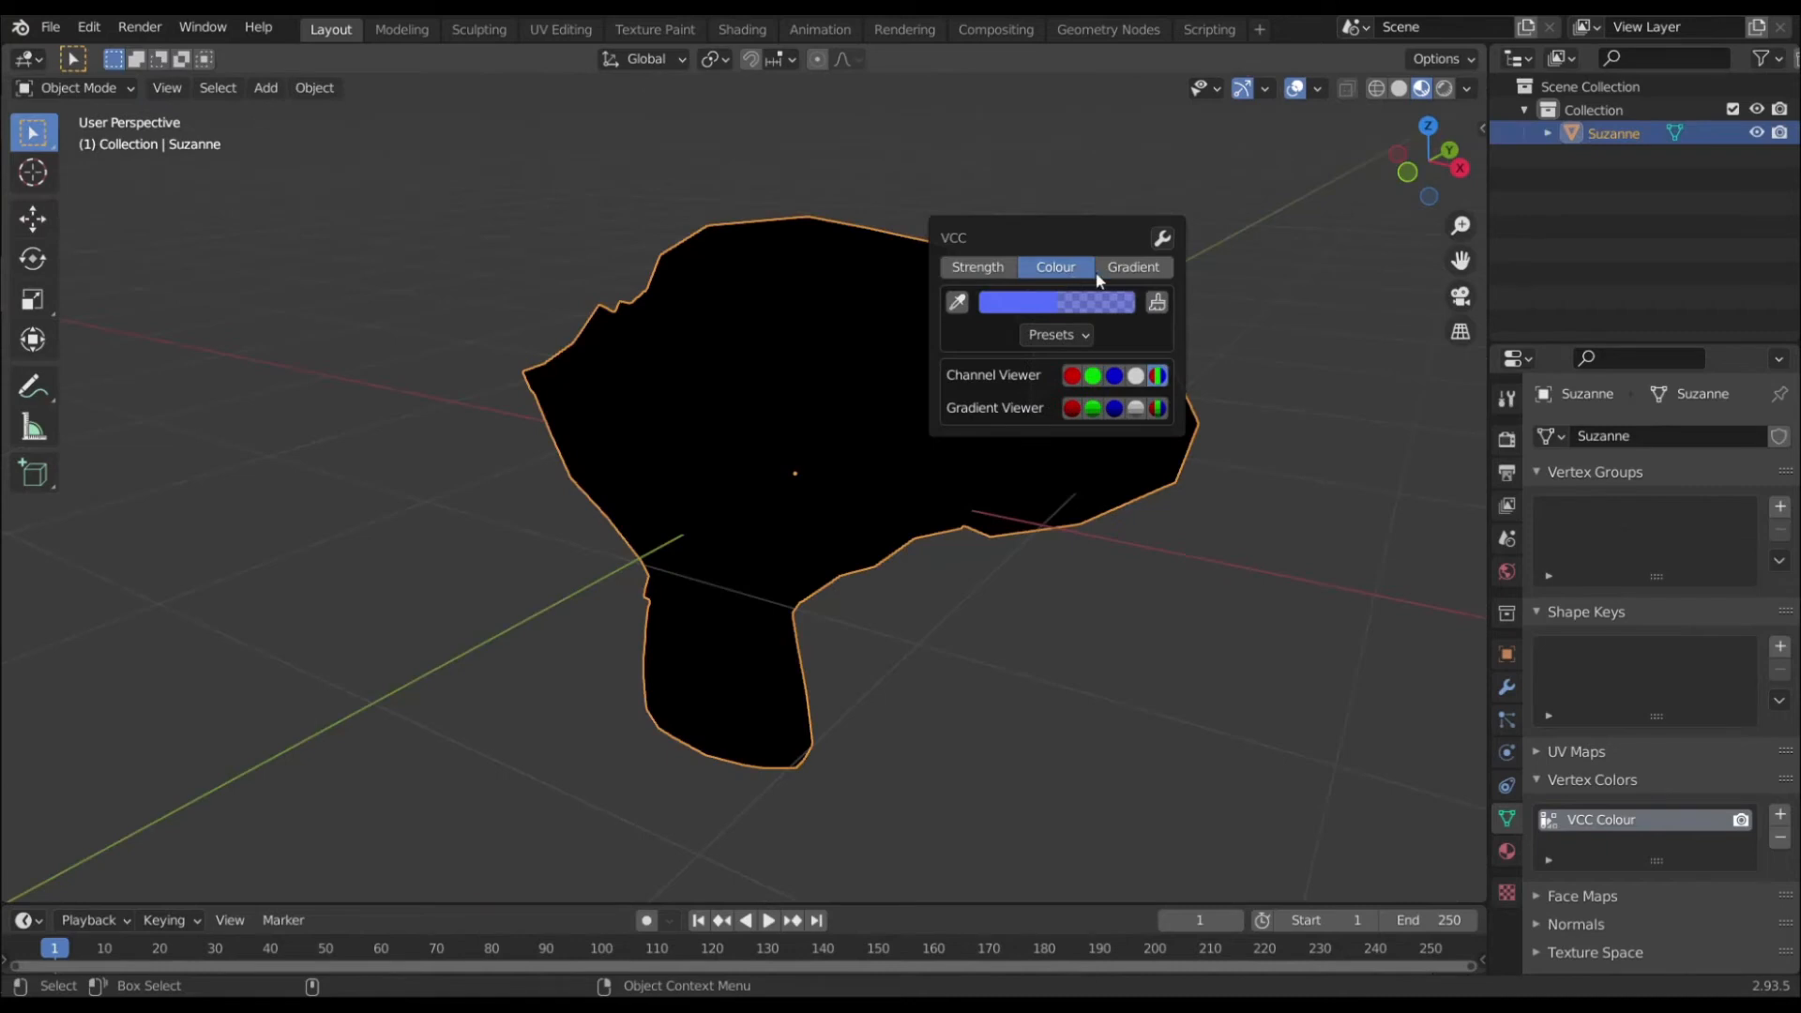
Switch VCC to Gradient mode and set the engine to Cycles
left_click(1121, 270)
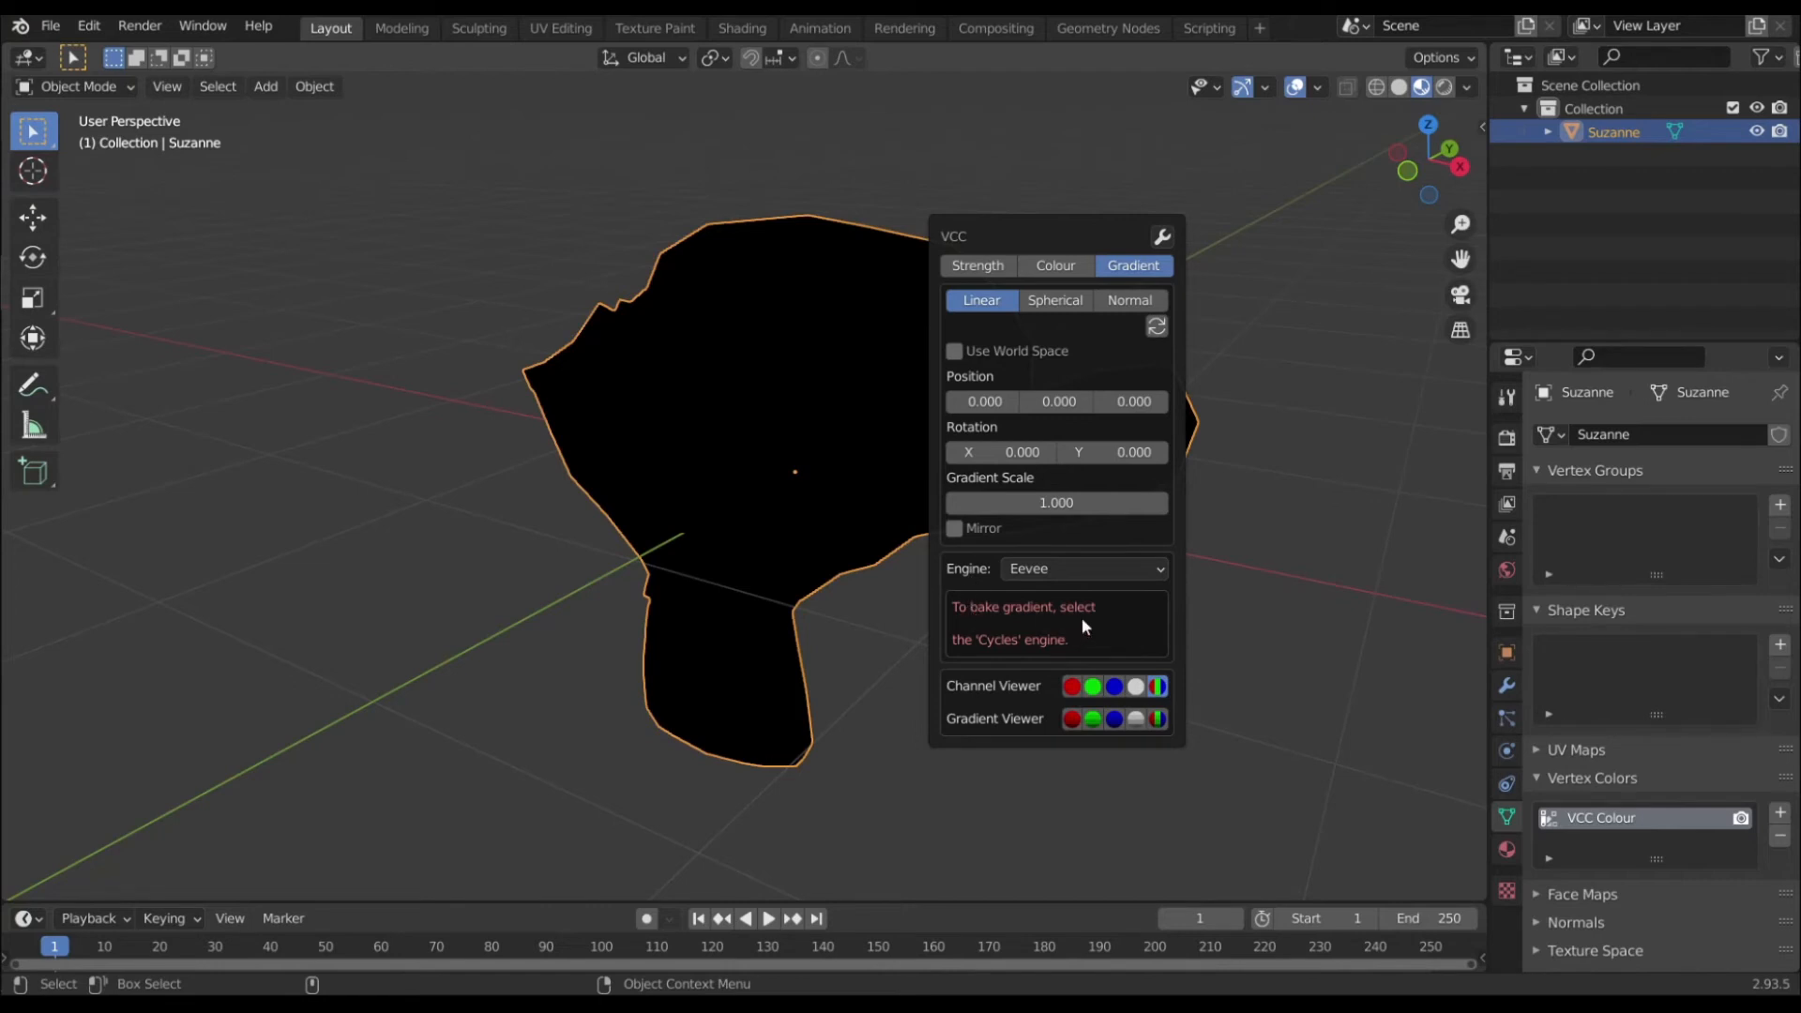
left_click(1048, 567)
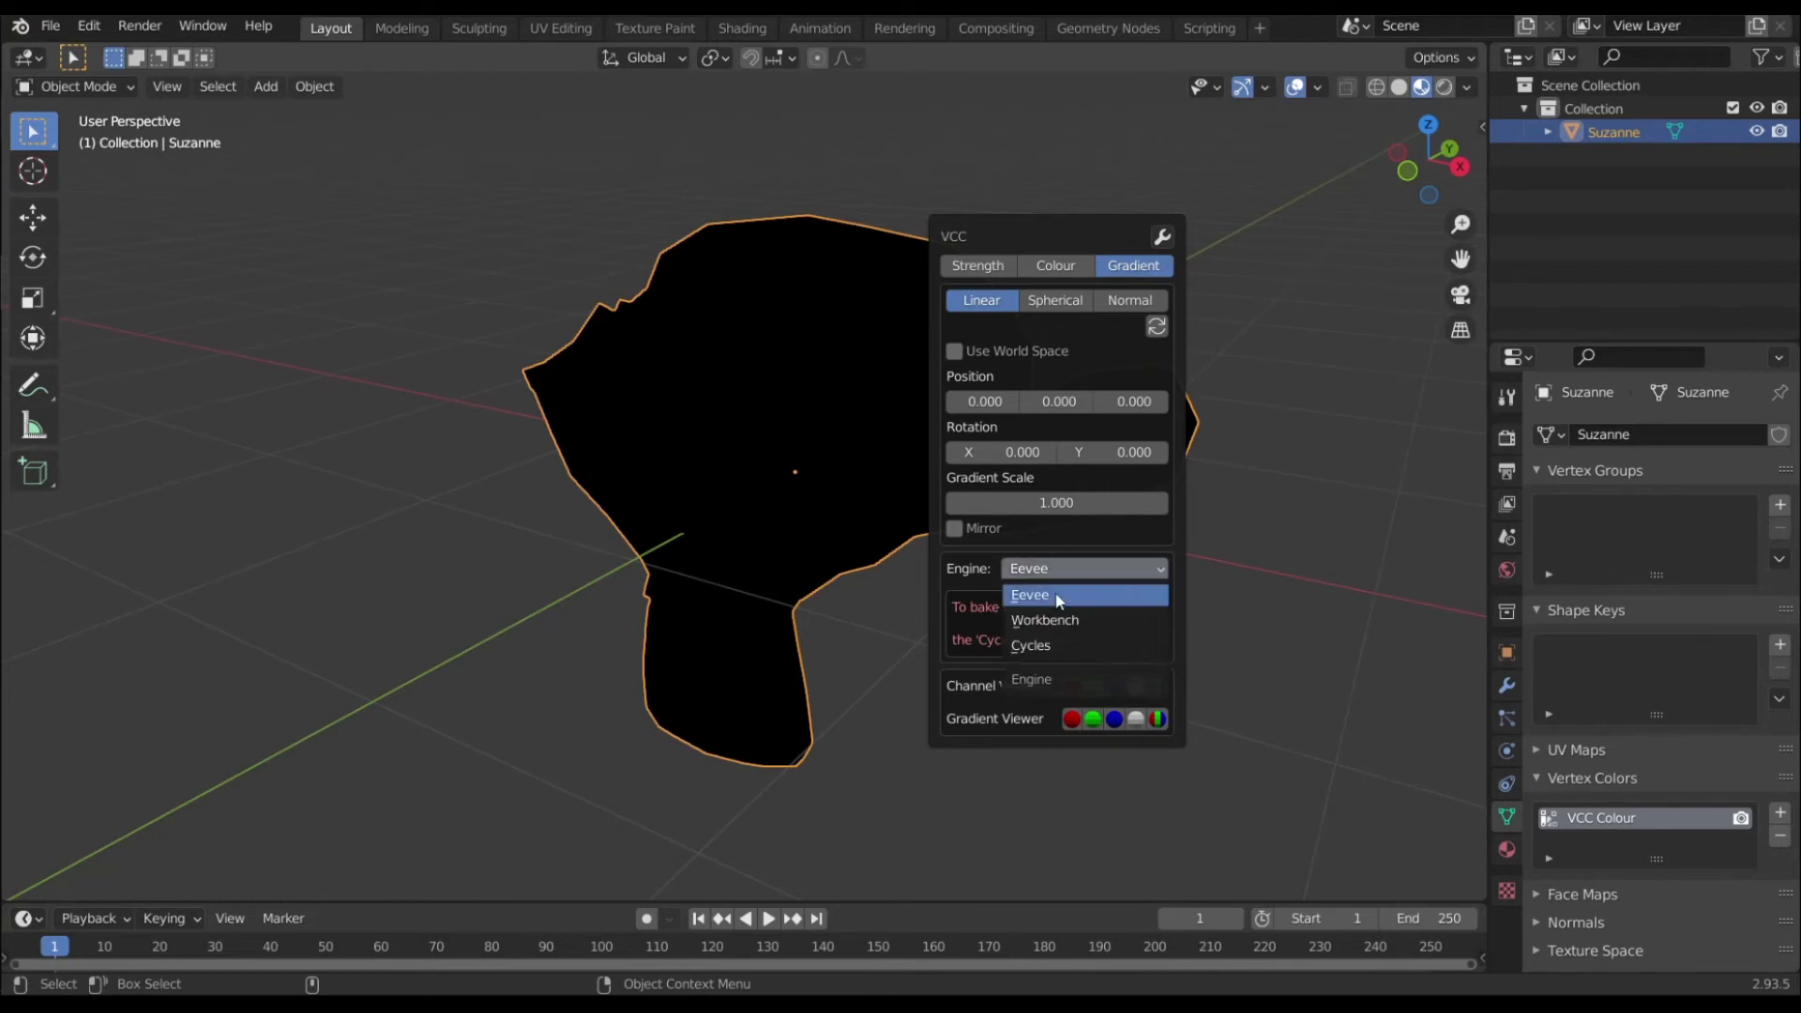
left_click(1054, 638)
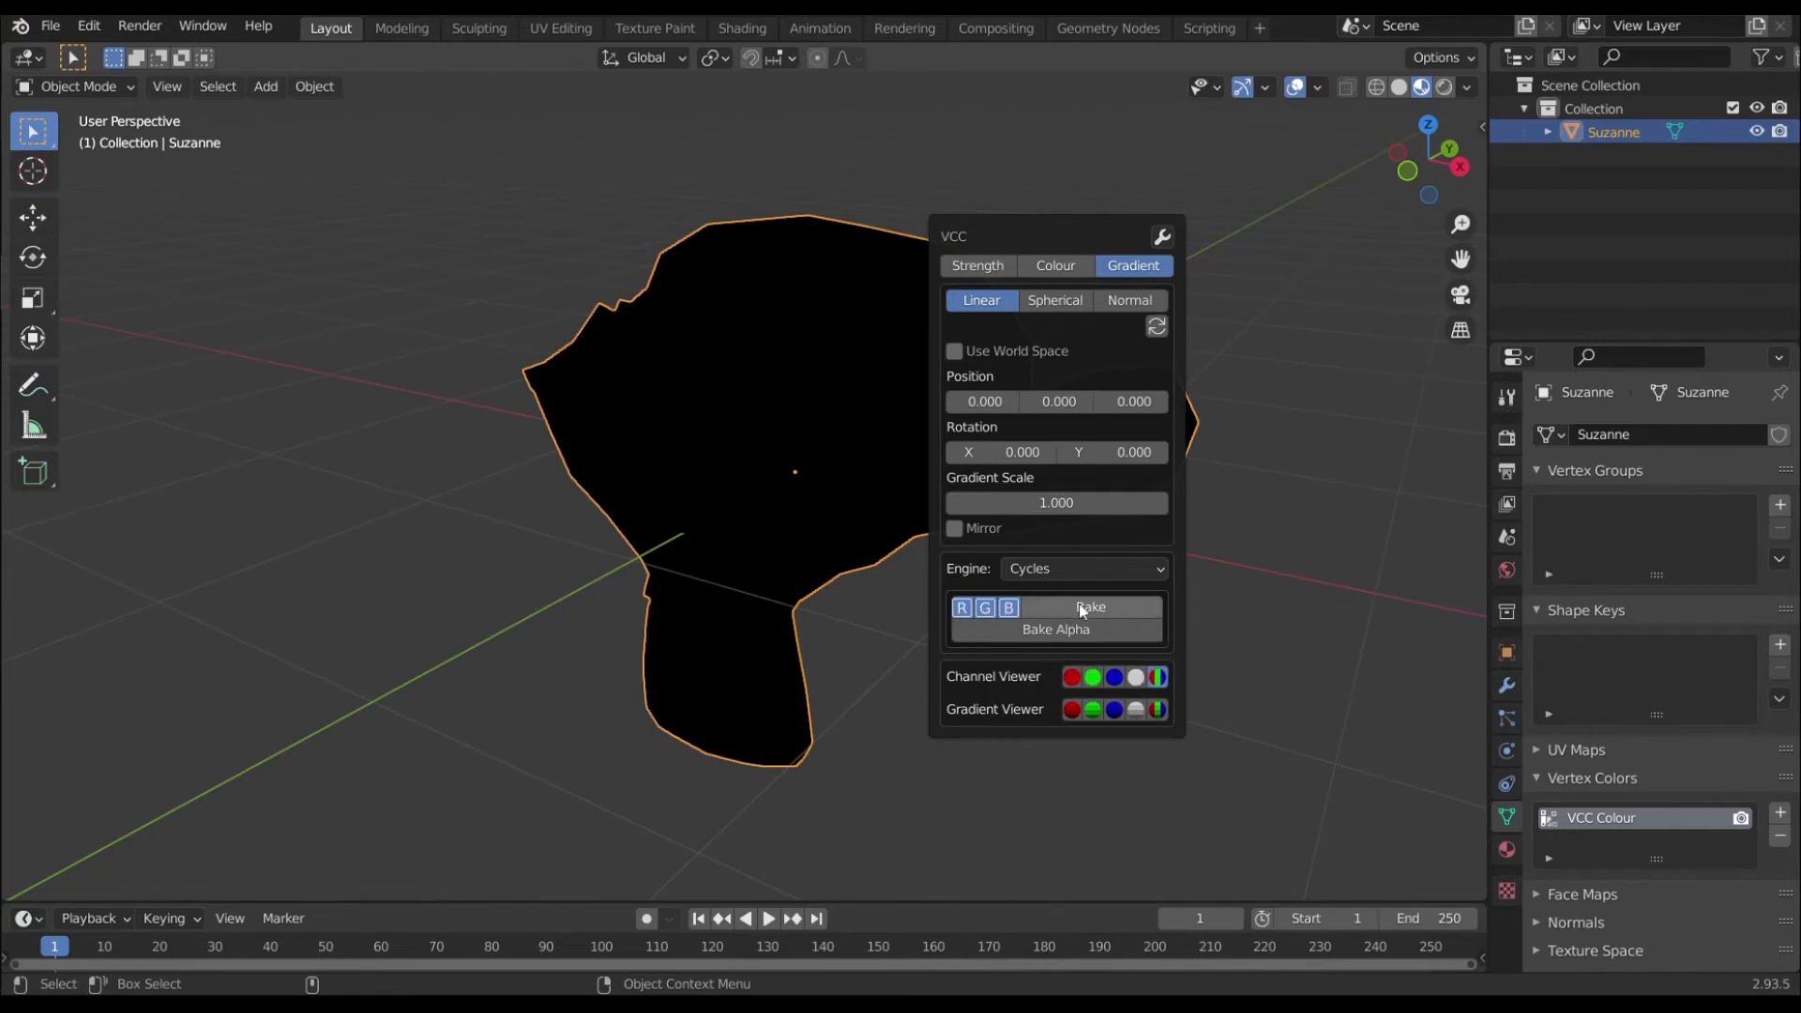
Toggle the G and B bake channels off and back on, and display the RGB gradient on the head
left_click(1008, 607)
left_click(985, 607)
left_click(985, 606)
left_click(1008, 606)
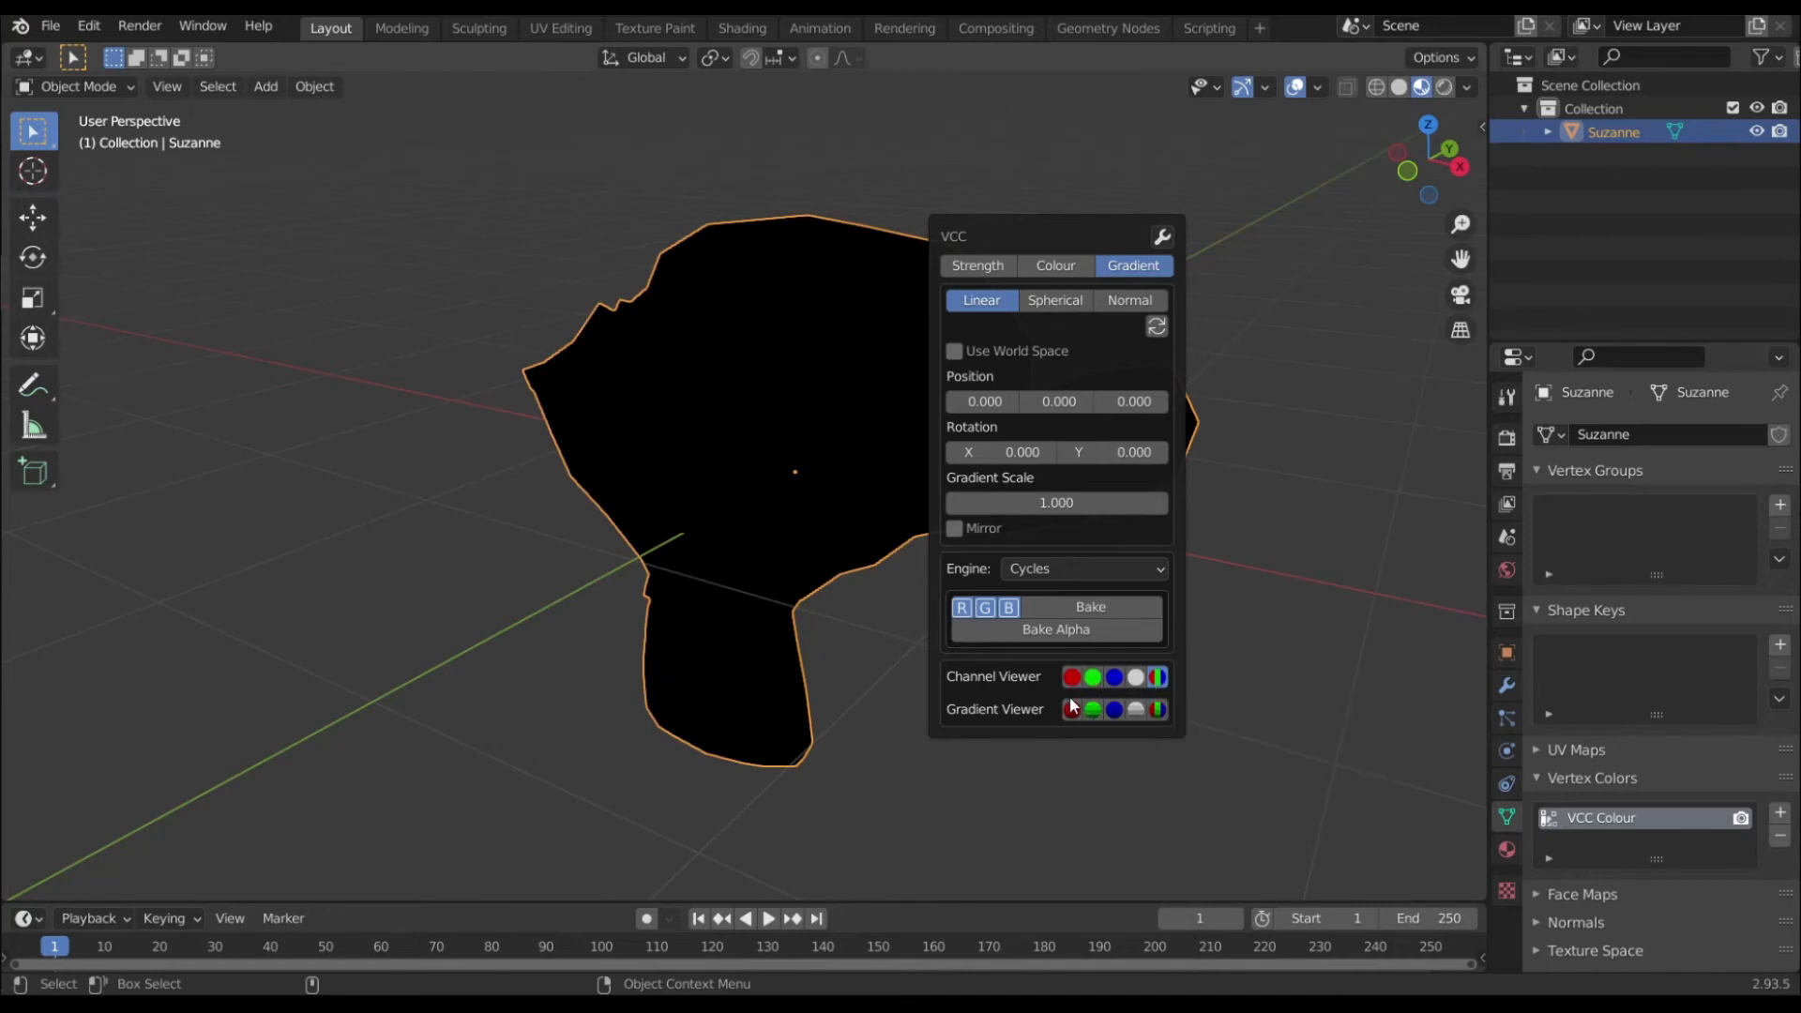
left_click(1157, 710)
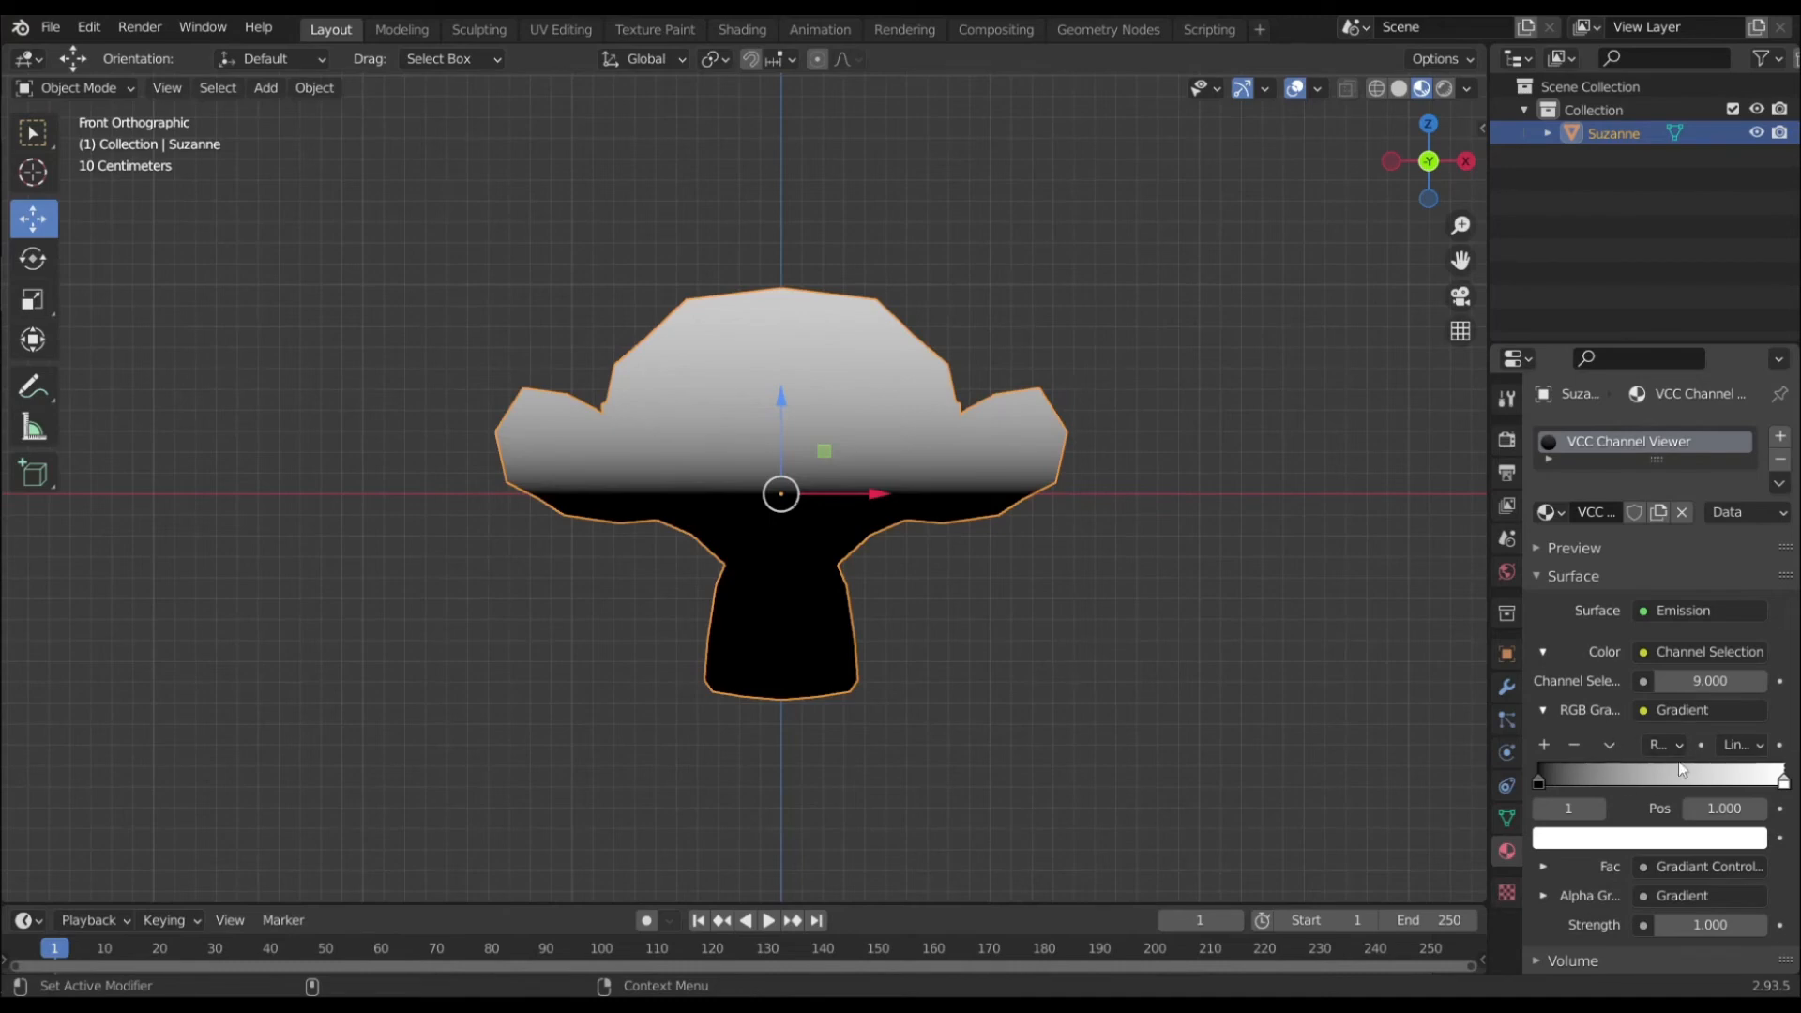
Inspect the end stops of the material's RGB gradient, add a middle stop at position 0.500 and remove it again
left_click(1746, 747)
left_click(1540, 780)
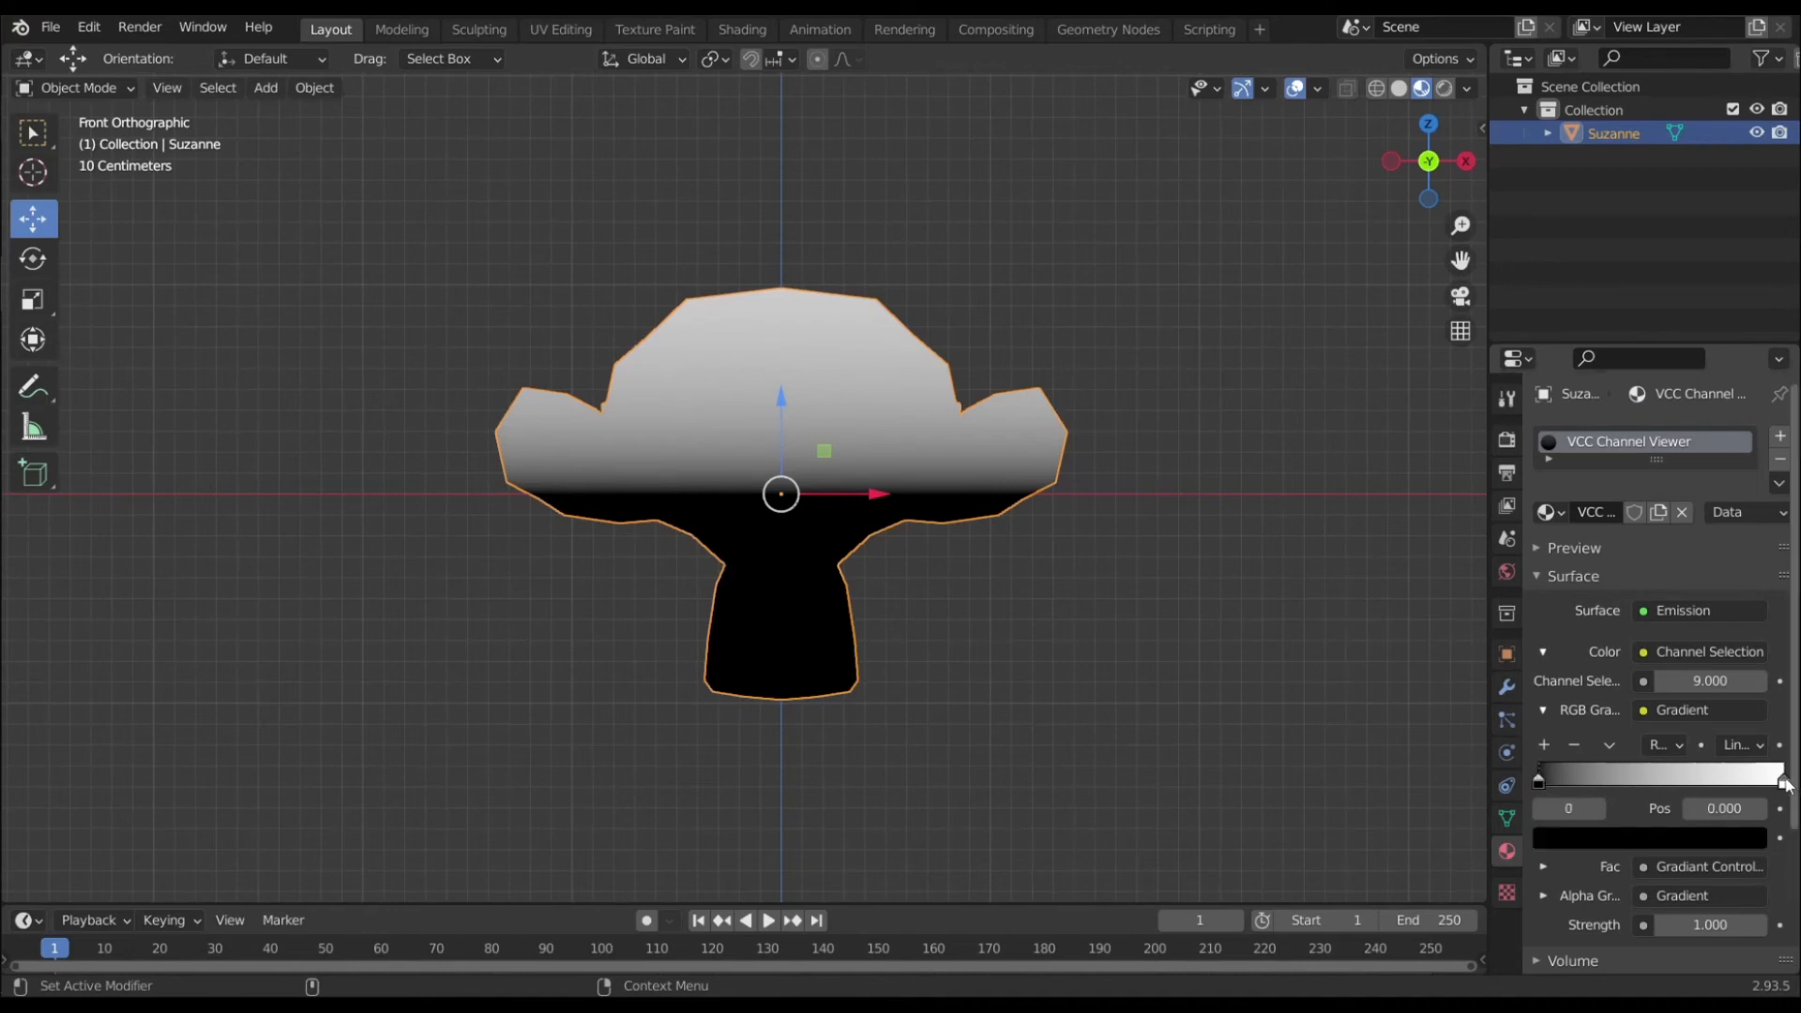
left_click(1783, 780)
left_click(1543, 745)
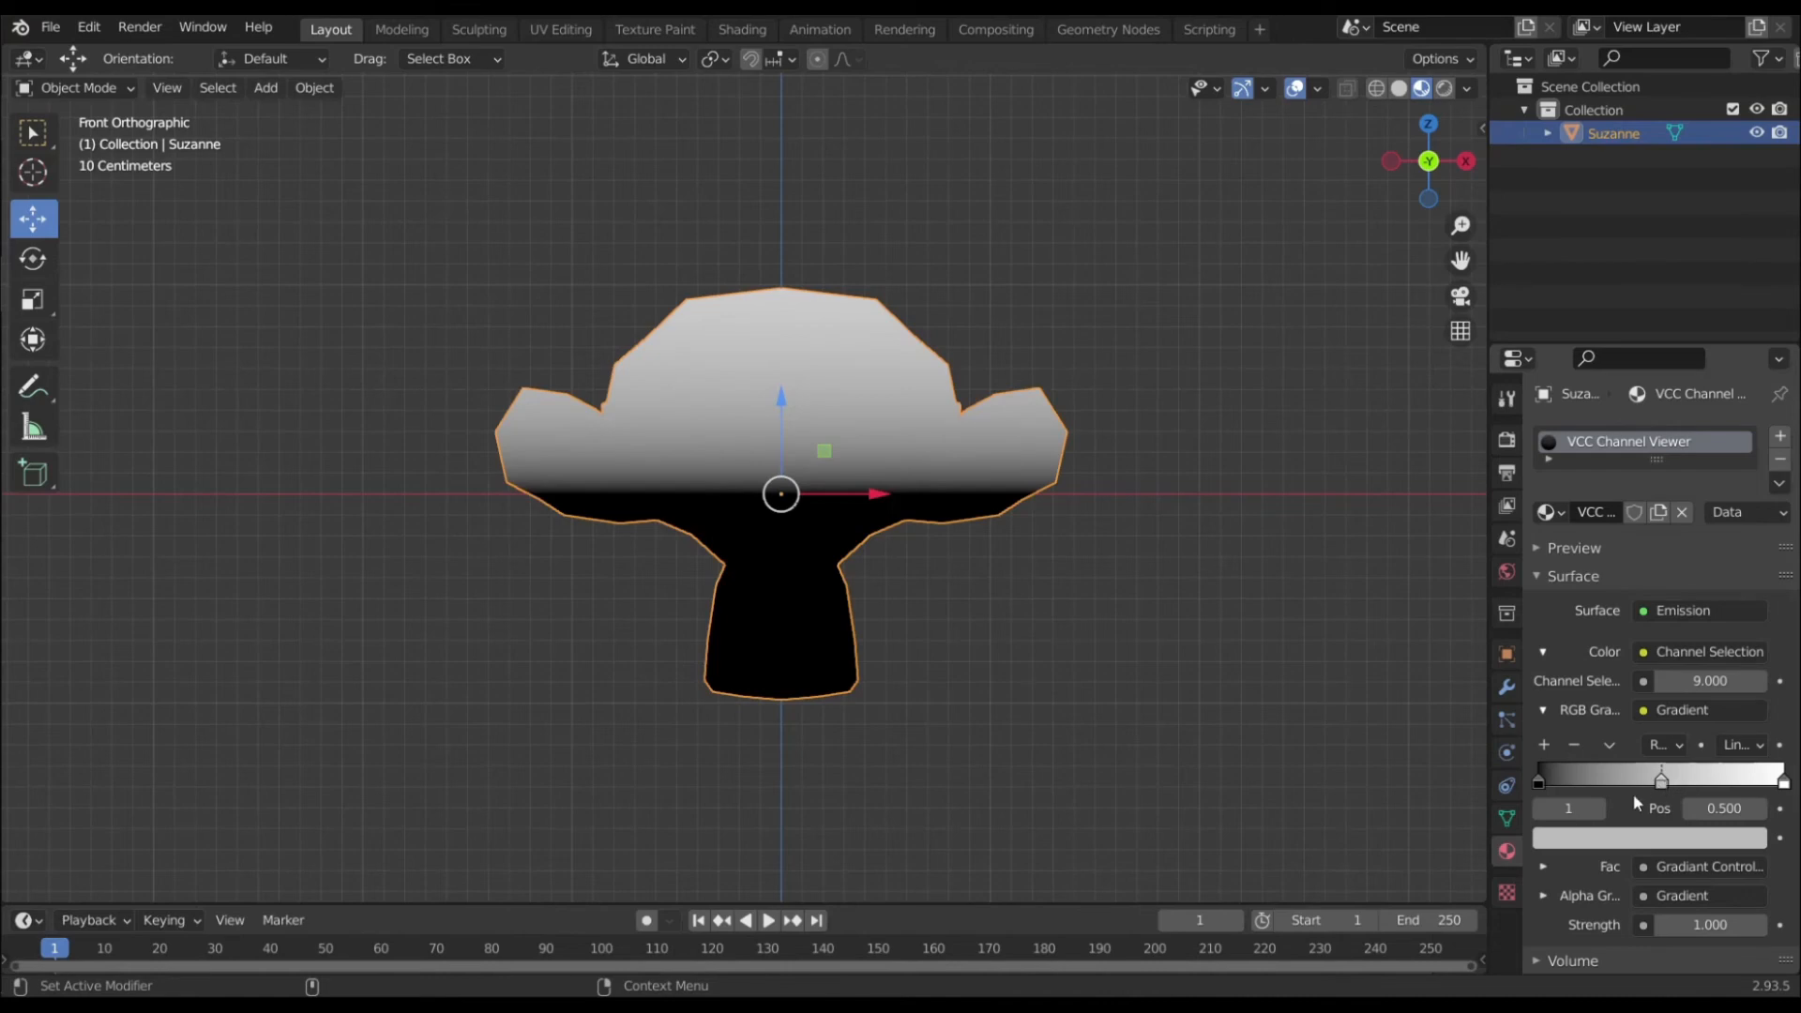
left_click(1575, 746)
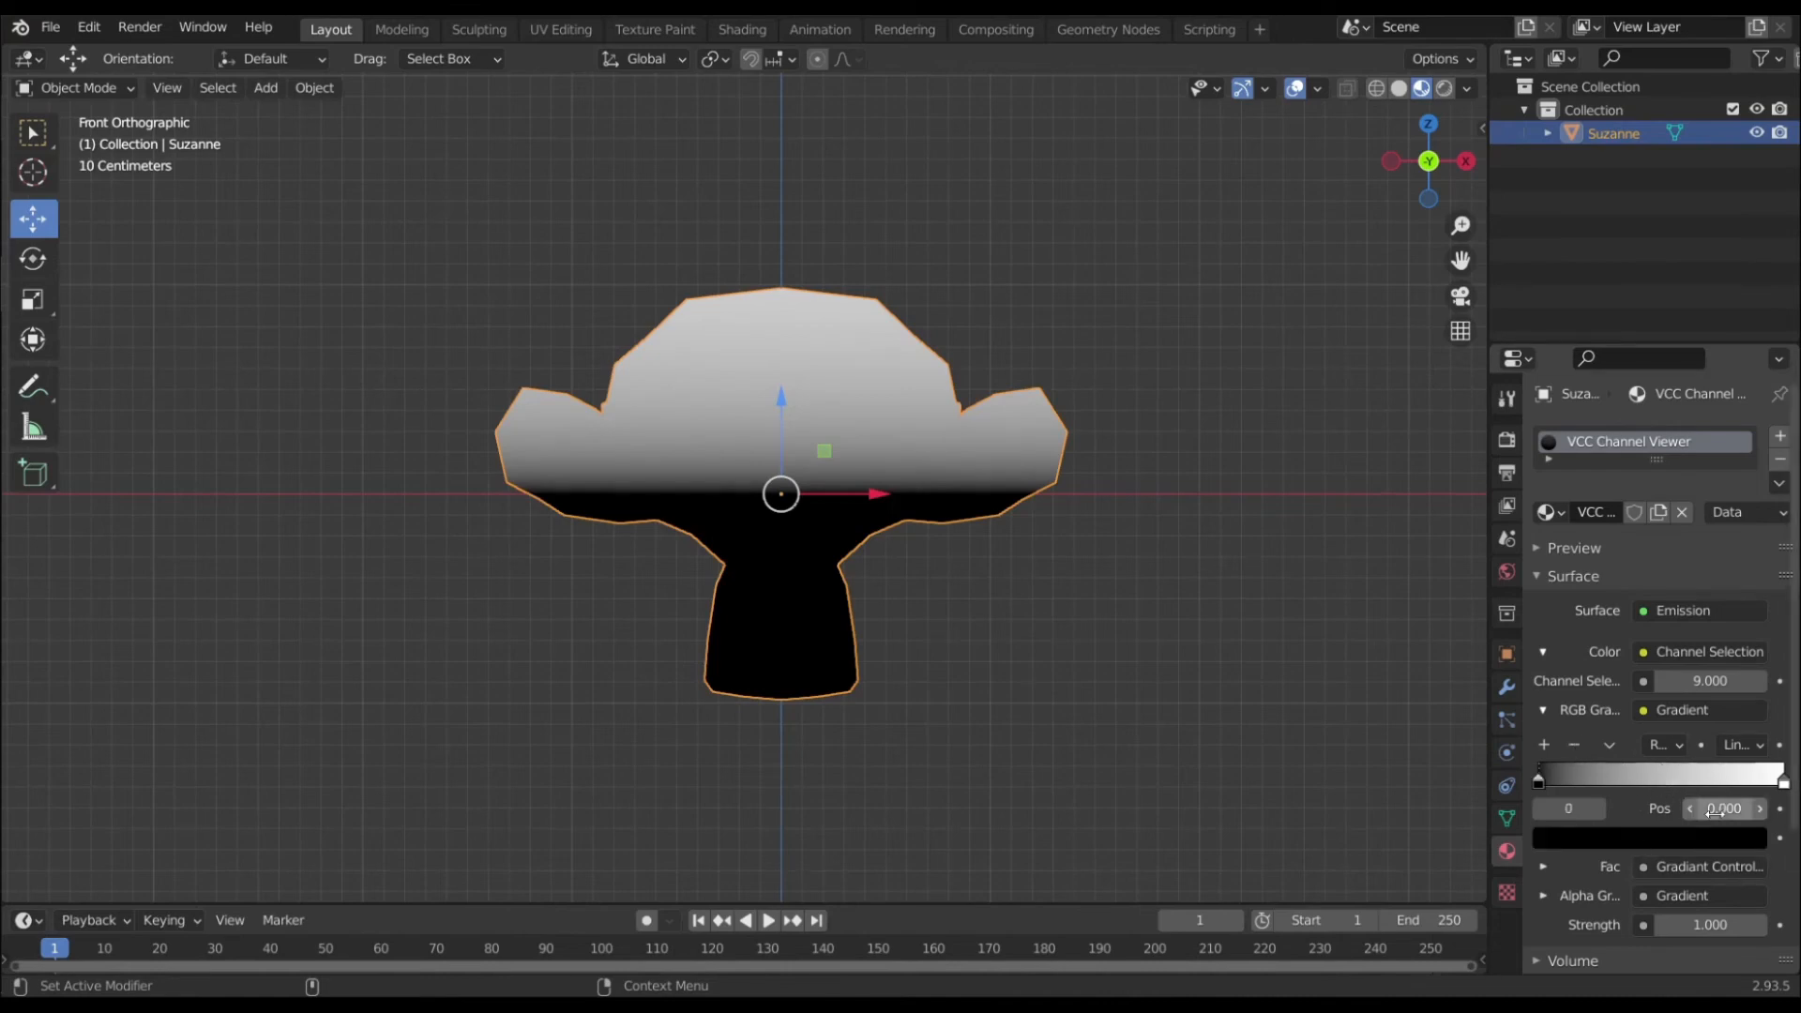
middle_click_drag(1118, 365, 1205, 419, "shift")
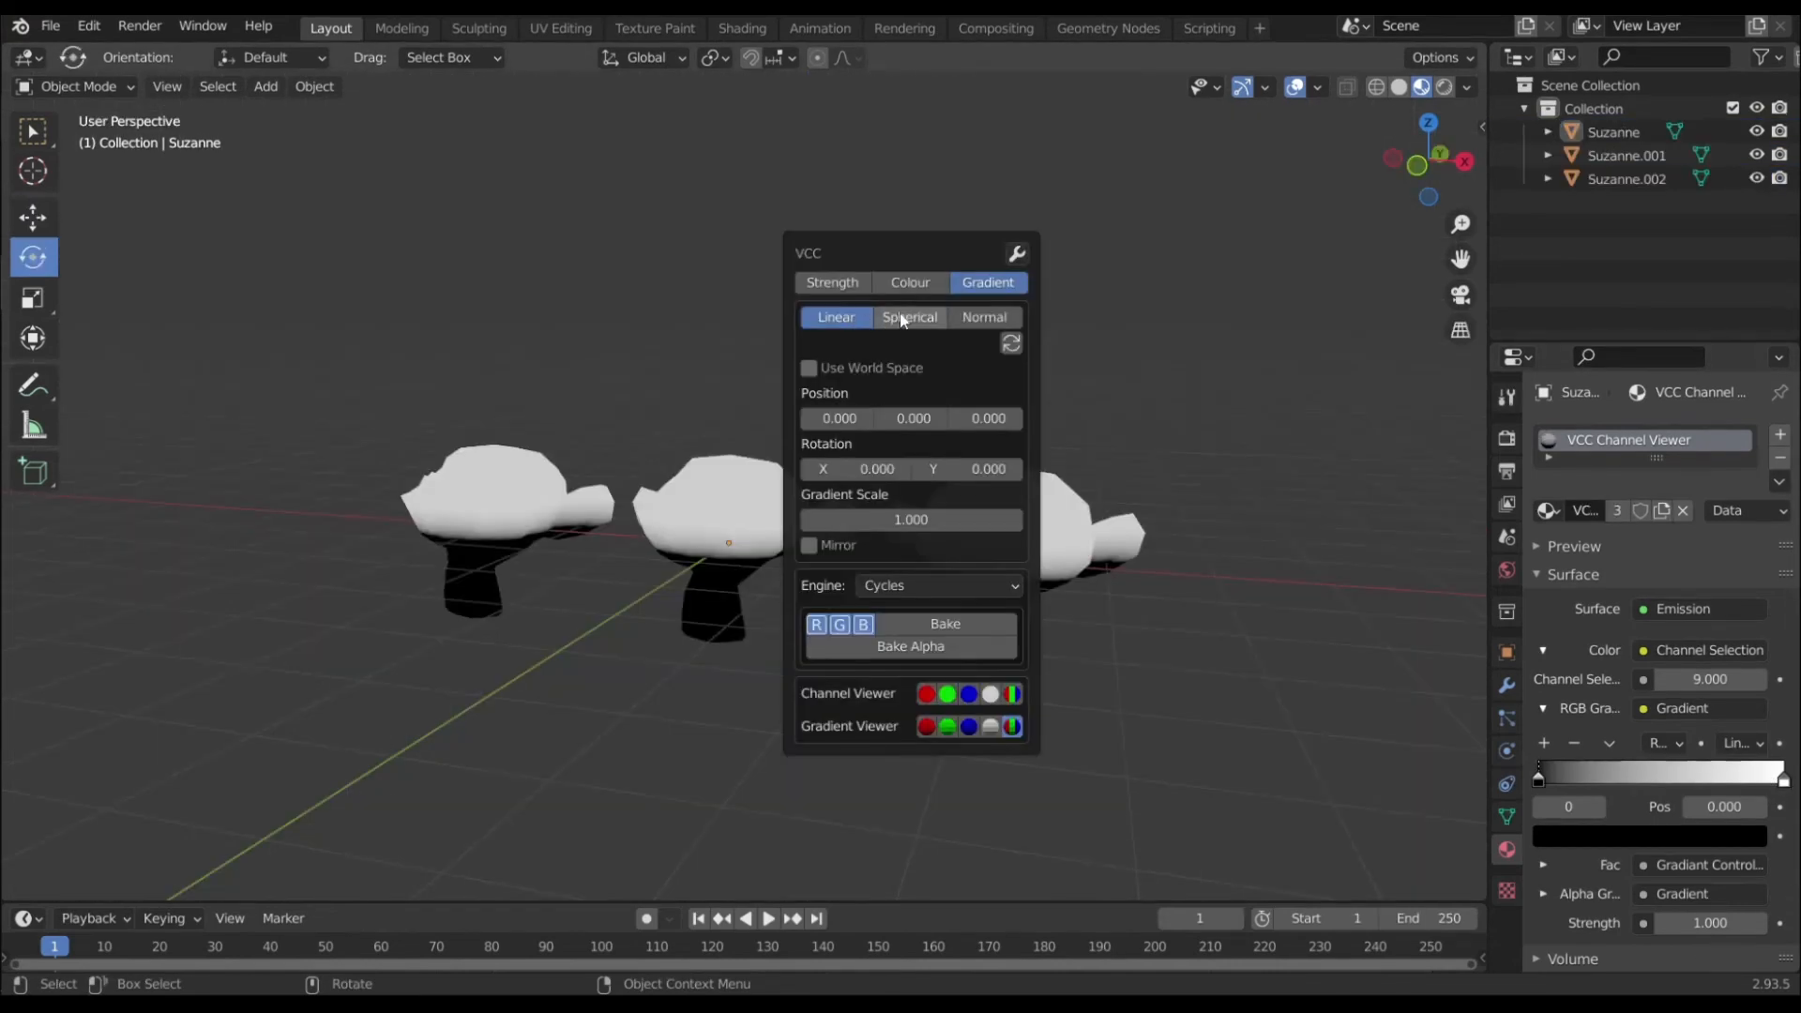
Preview the Spherical and Normal gradient types, return to Linear and set the gradient's Y rotation to 14.900
left_click(903, 319)
left_click(975, 319)
left_click(837, 317)
left_click_drag(929, 469, 985, 469)
mouse_move(591, 492)
left_mouse_down("alt")
mouse_move(630, 529)
mouse_move(621, 456)
mouse_move(615, 493)
left_mouse_up("alt")
middle_click_drag(613, 487, 908, 416)
Set the linear gradient's scale to 5.900 and its Z position to -0.500
key("shift+v")
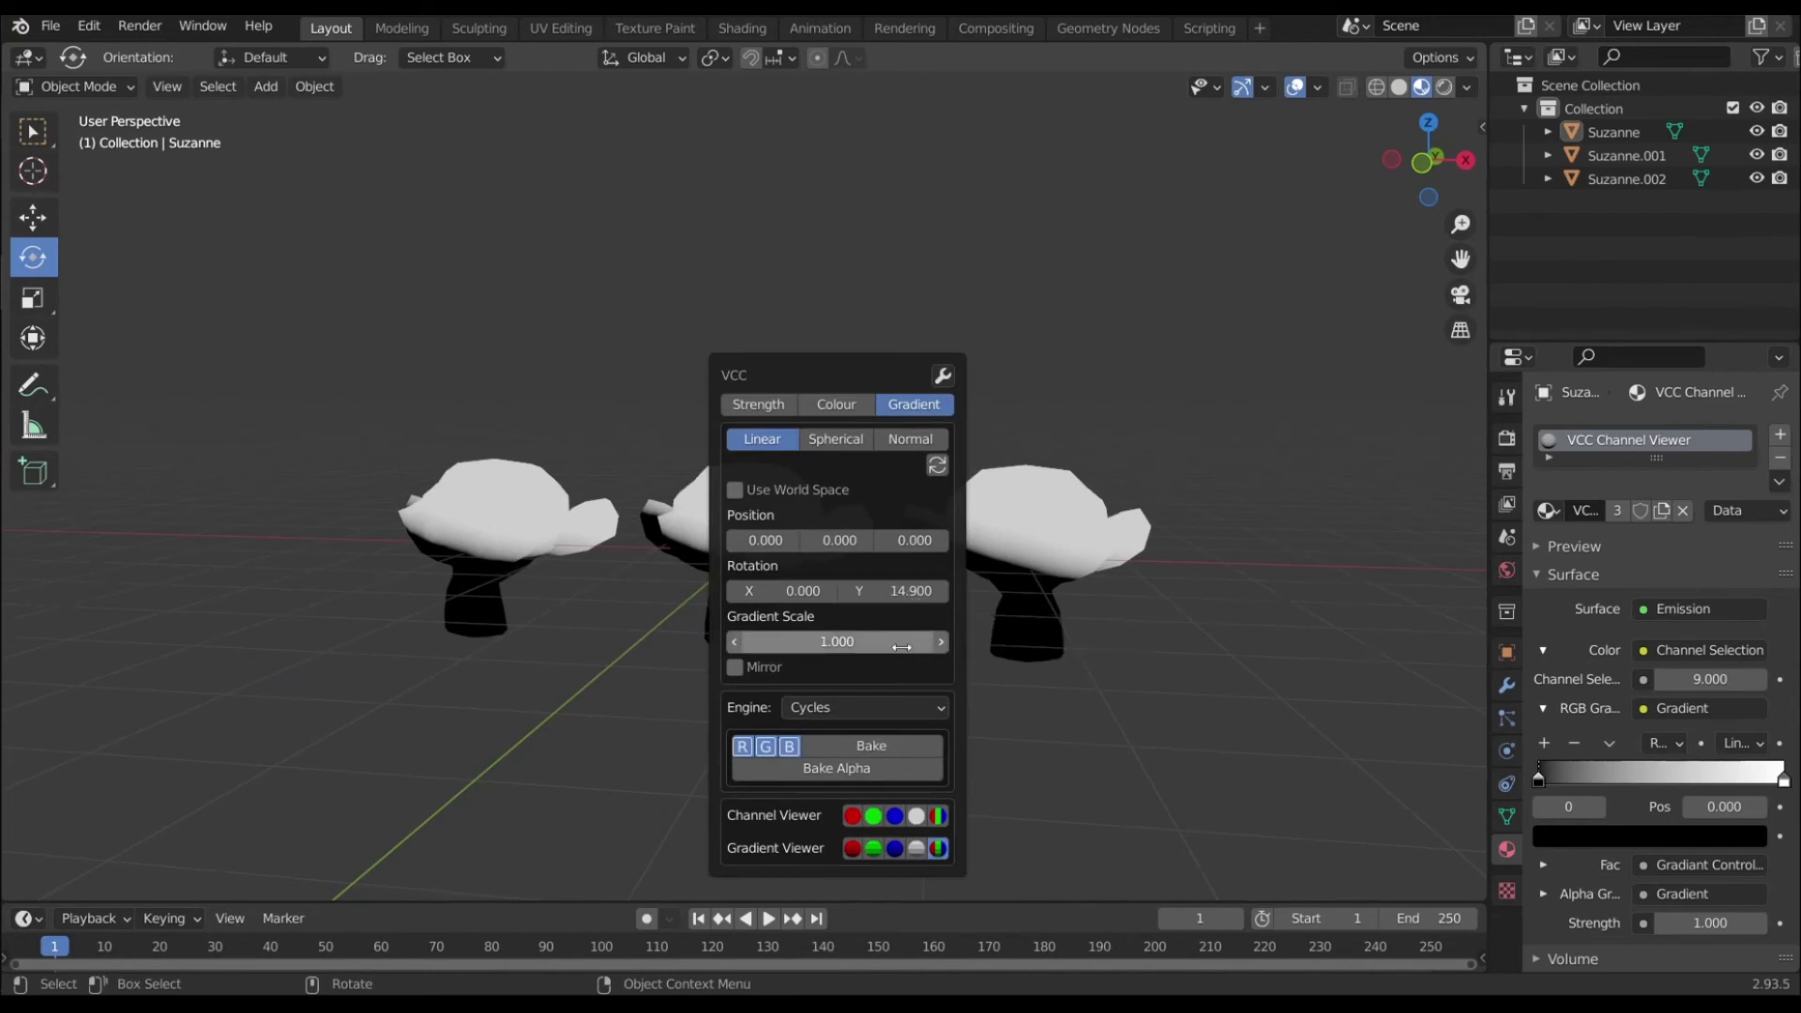
left_click_drag(835, 640, 914, 641)
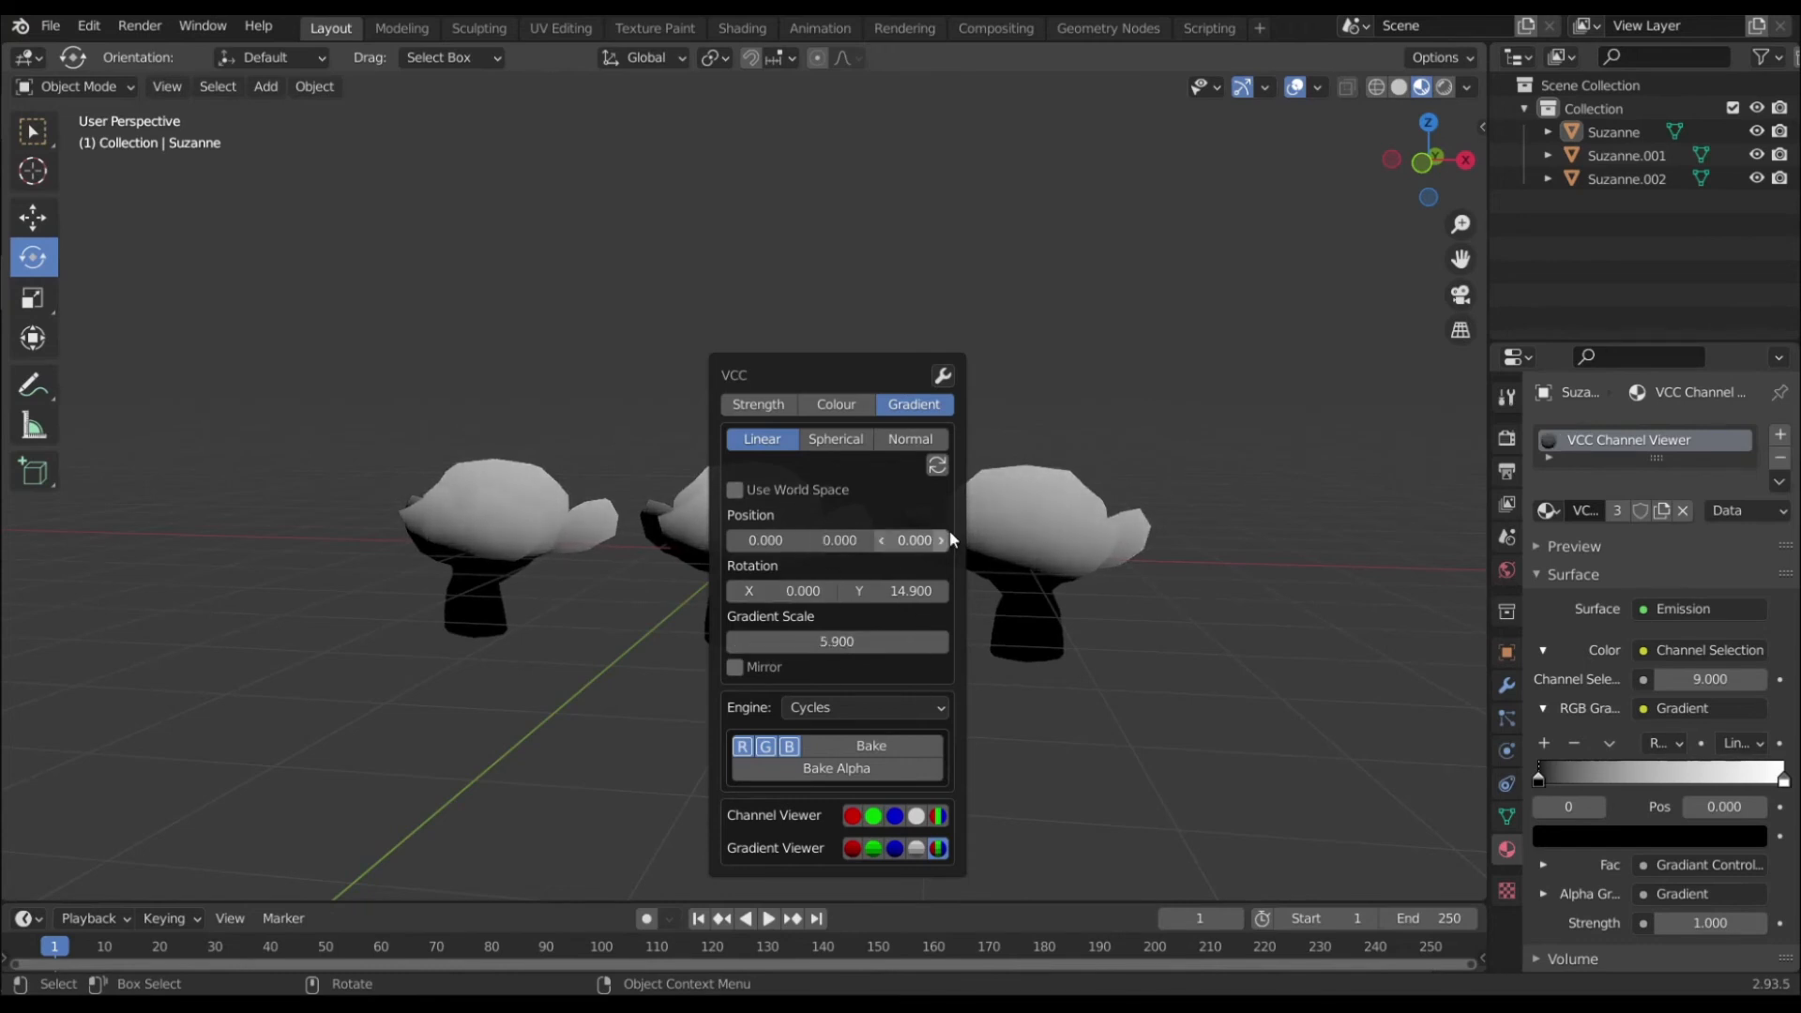
left_click_drag(902, 540, 859, 541)
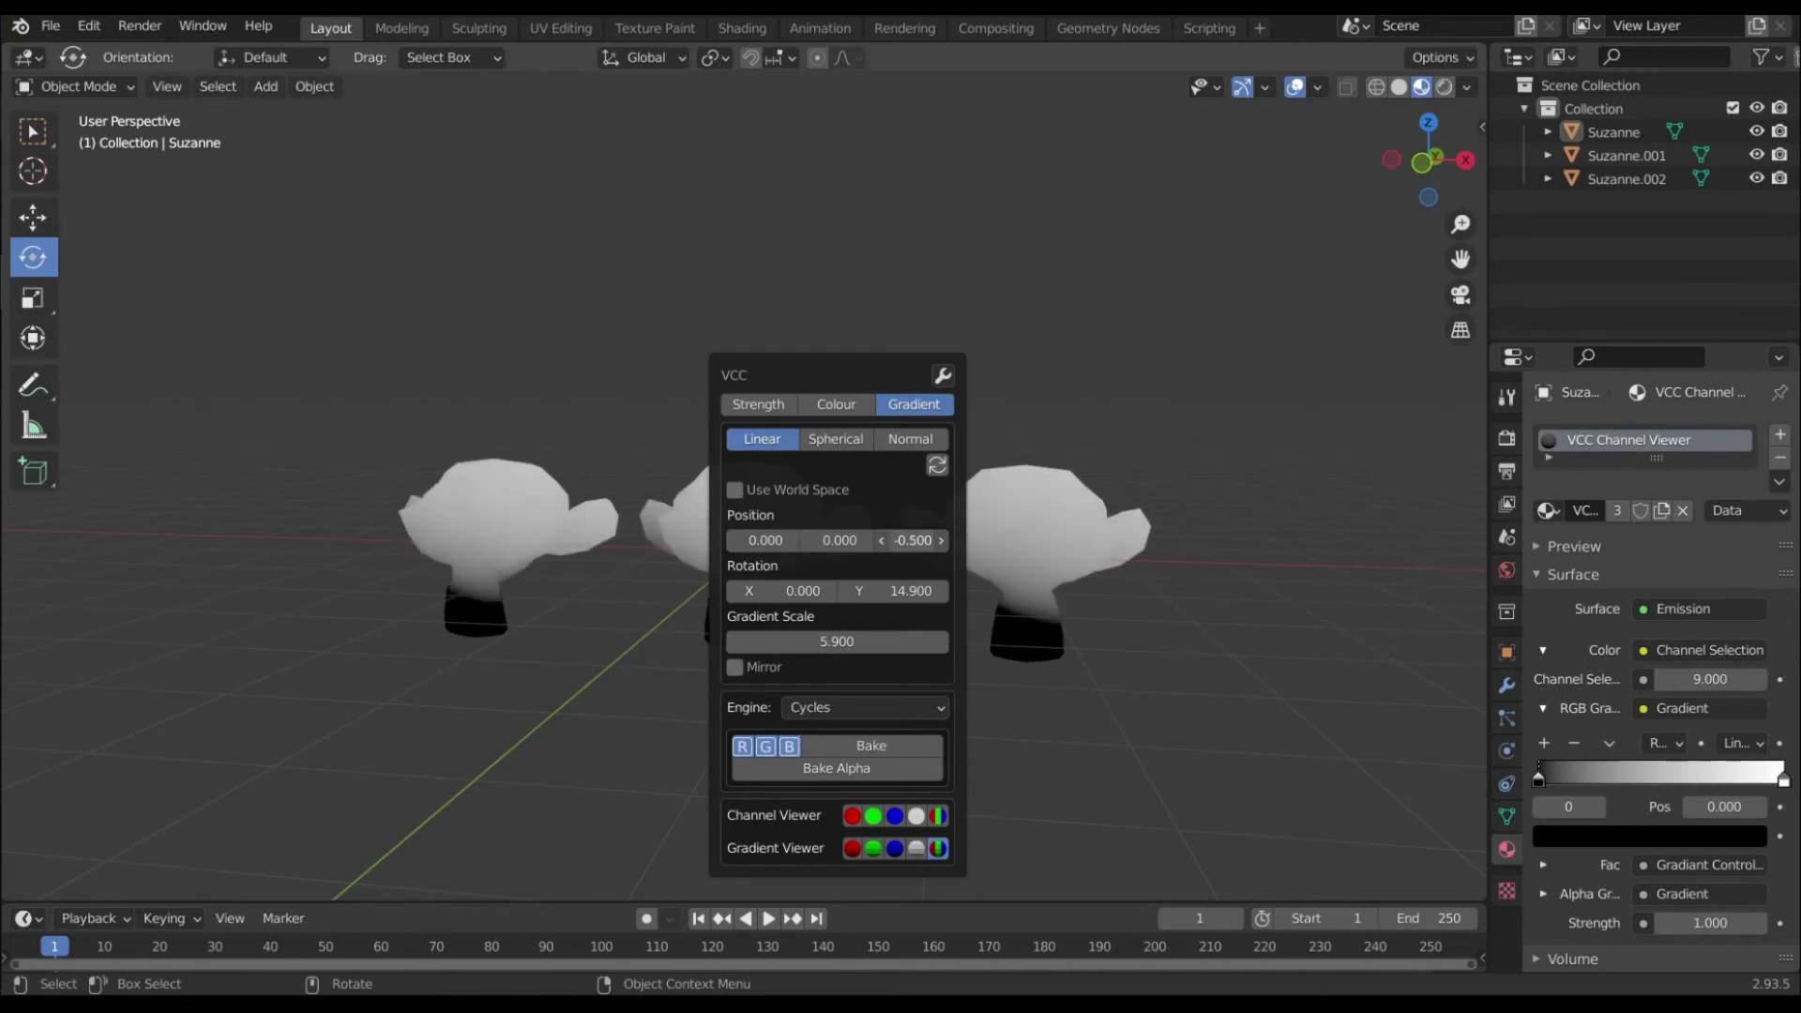
middle_click_drag(764, 521, 792, 538)
key("v")
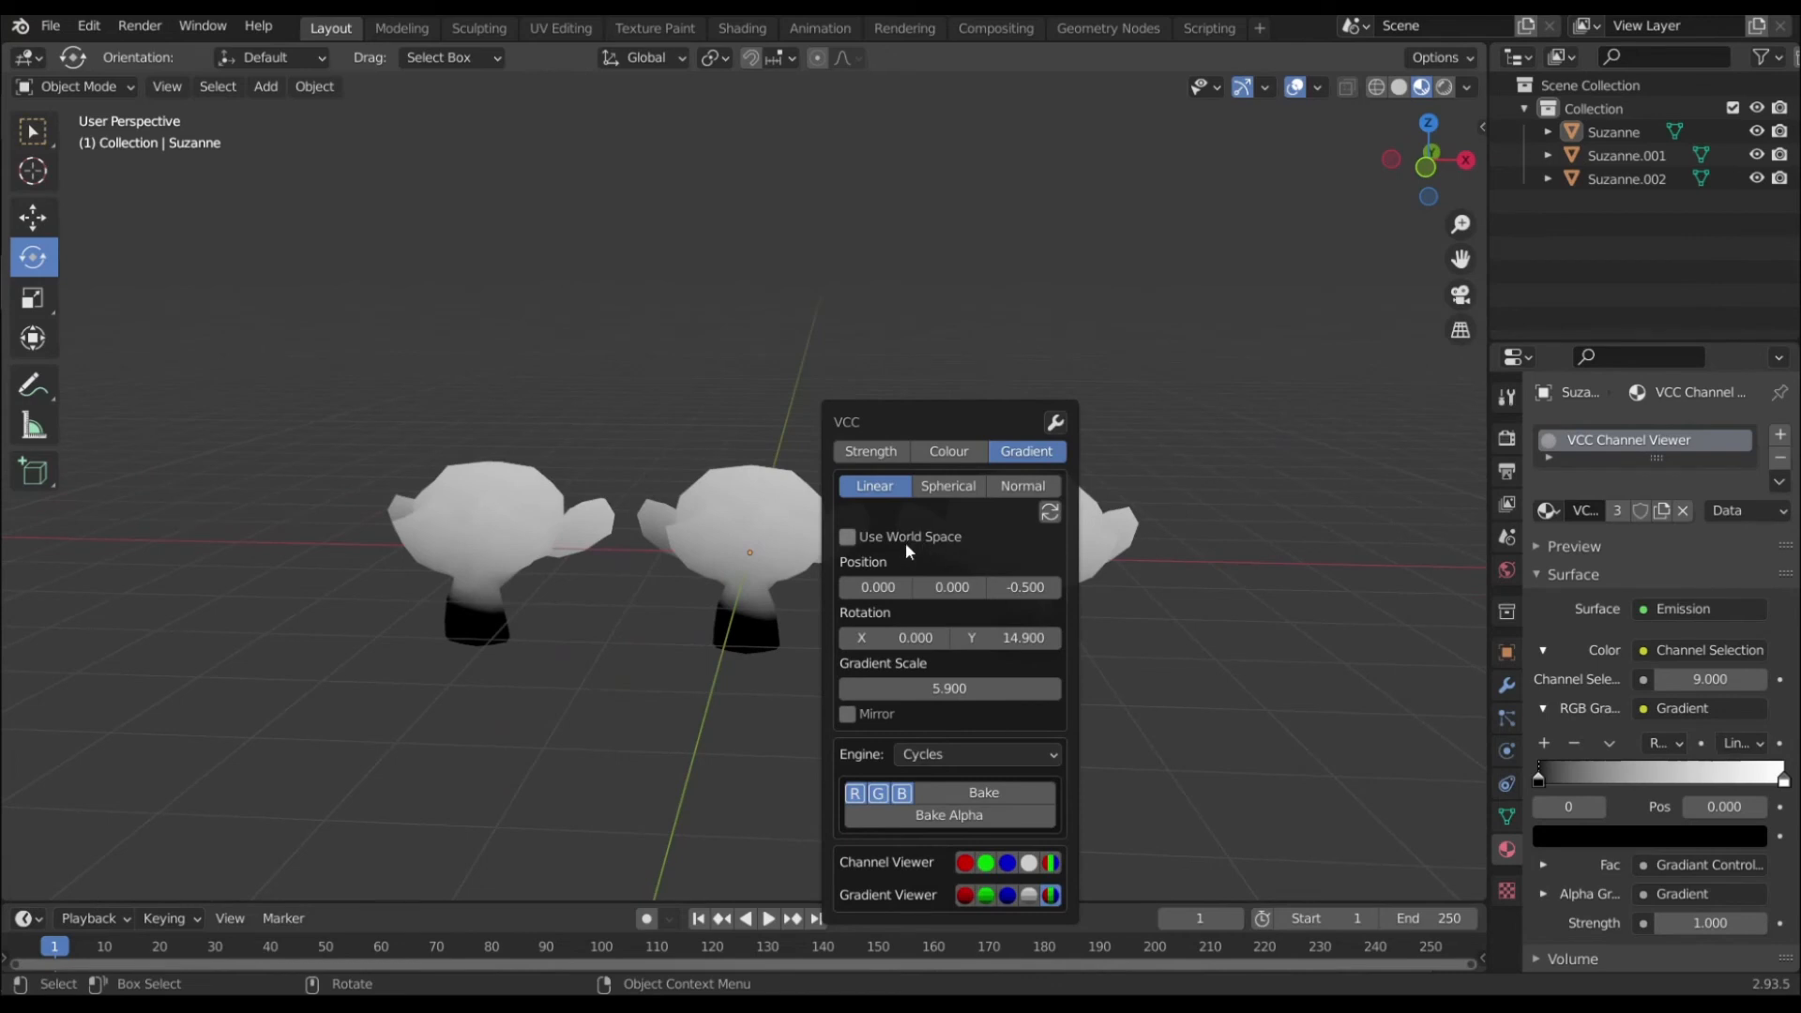
Select the middle monkey head, tilt it sideways and shift it slightly downward
middle_click_drag(881, 609, 865, 537)
left_click(853, 530)
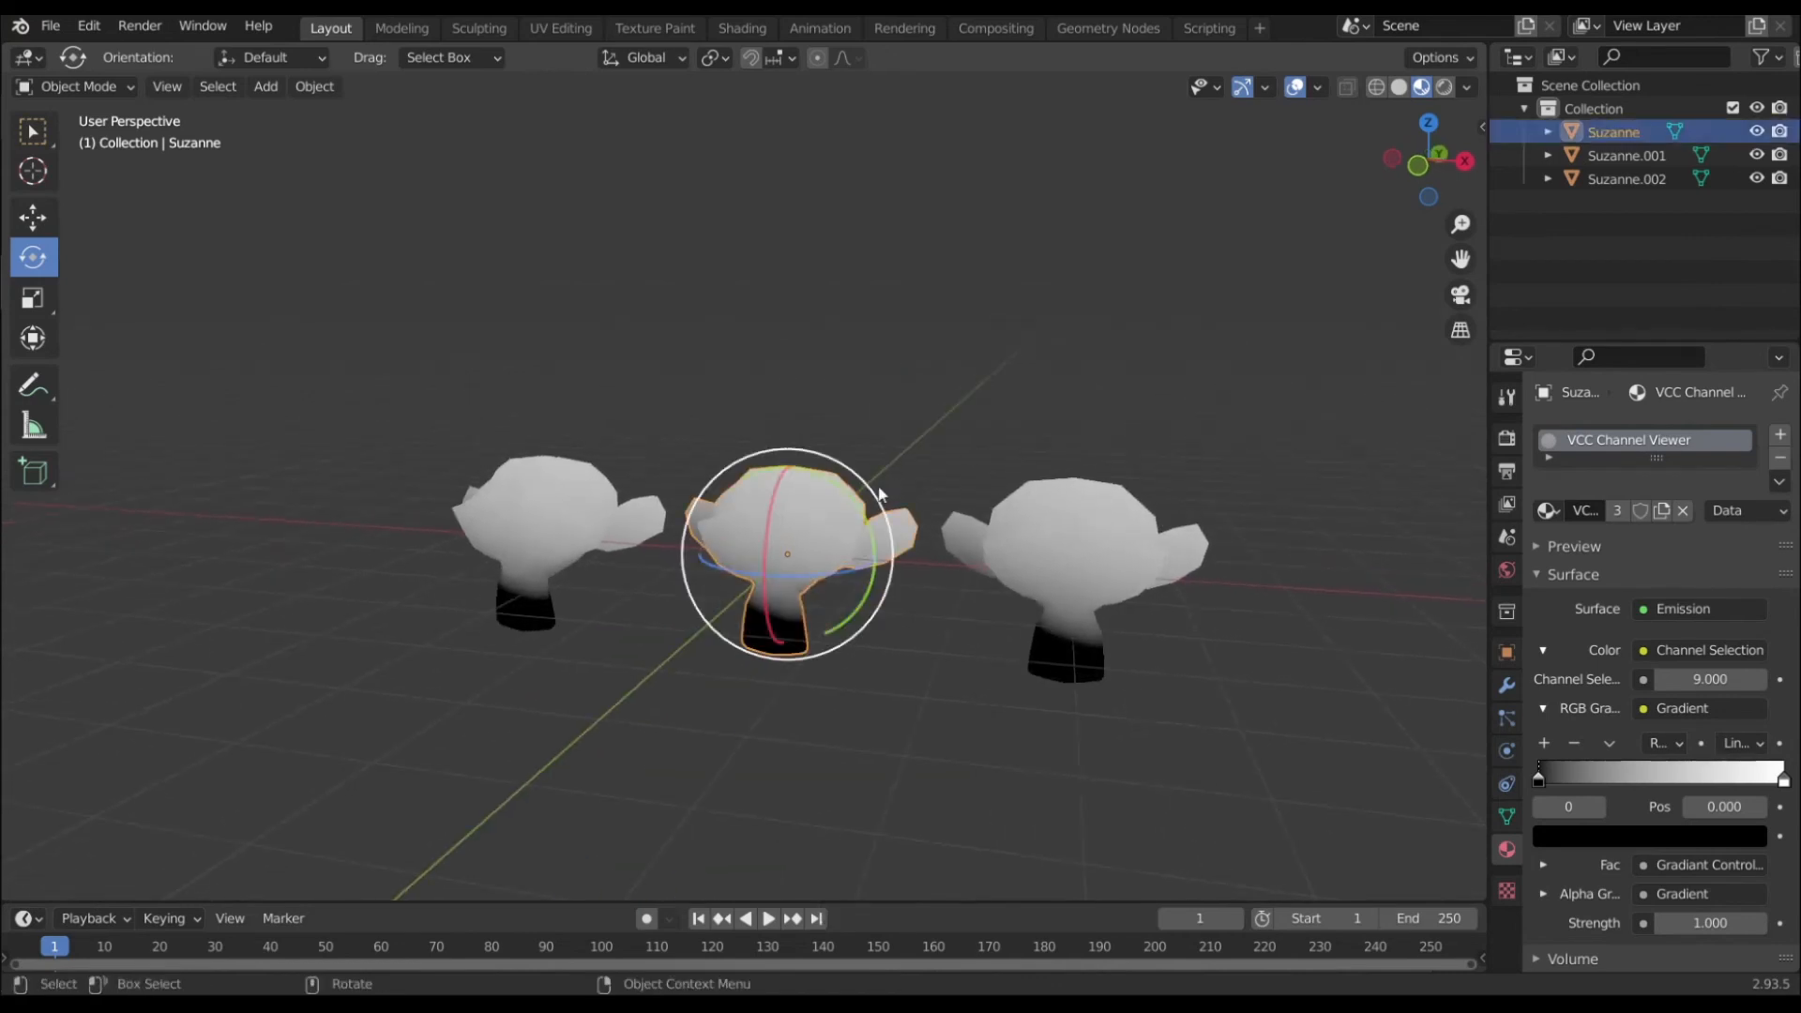
middle_click_drag(874, 370, 843, 447)
left_click_drag(841, 448, 800, 592)
key("shift+space")
key("g")
mouse_move(917, 544)
middle_mouse_down()
mouse_move(804, 559)
mouse_move(931, 533)
middle_mouse_up()
Enable Use World Space for the linear gradient and lower the right-hand monkey head to test it
key("shift+v")
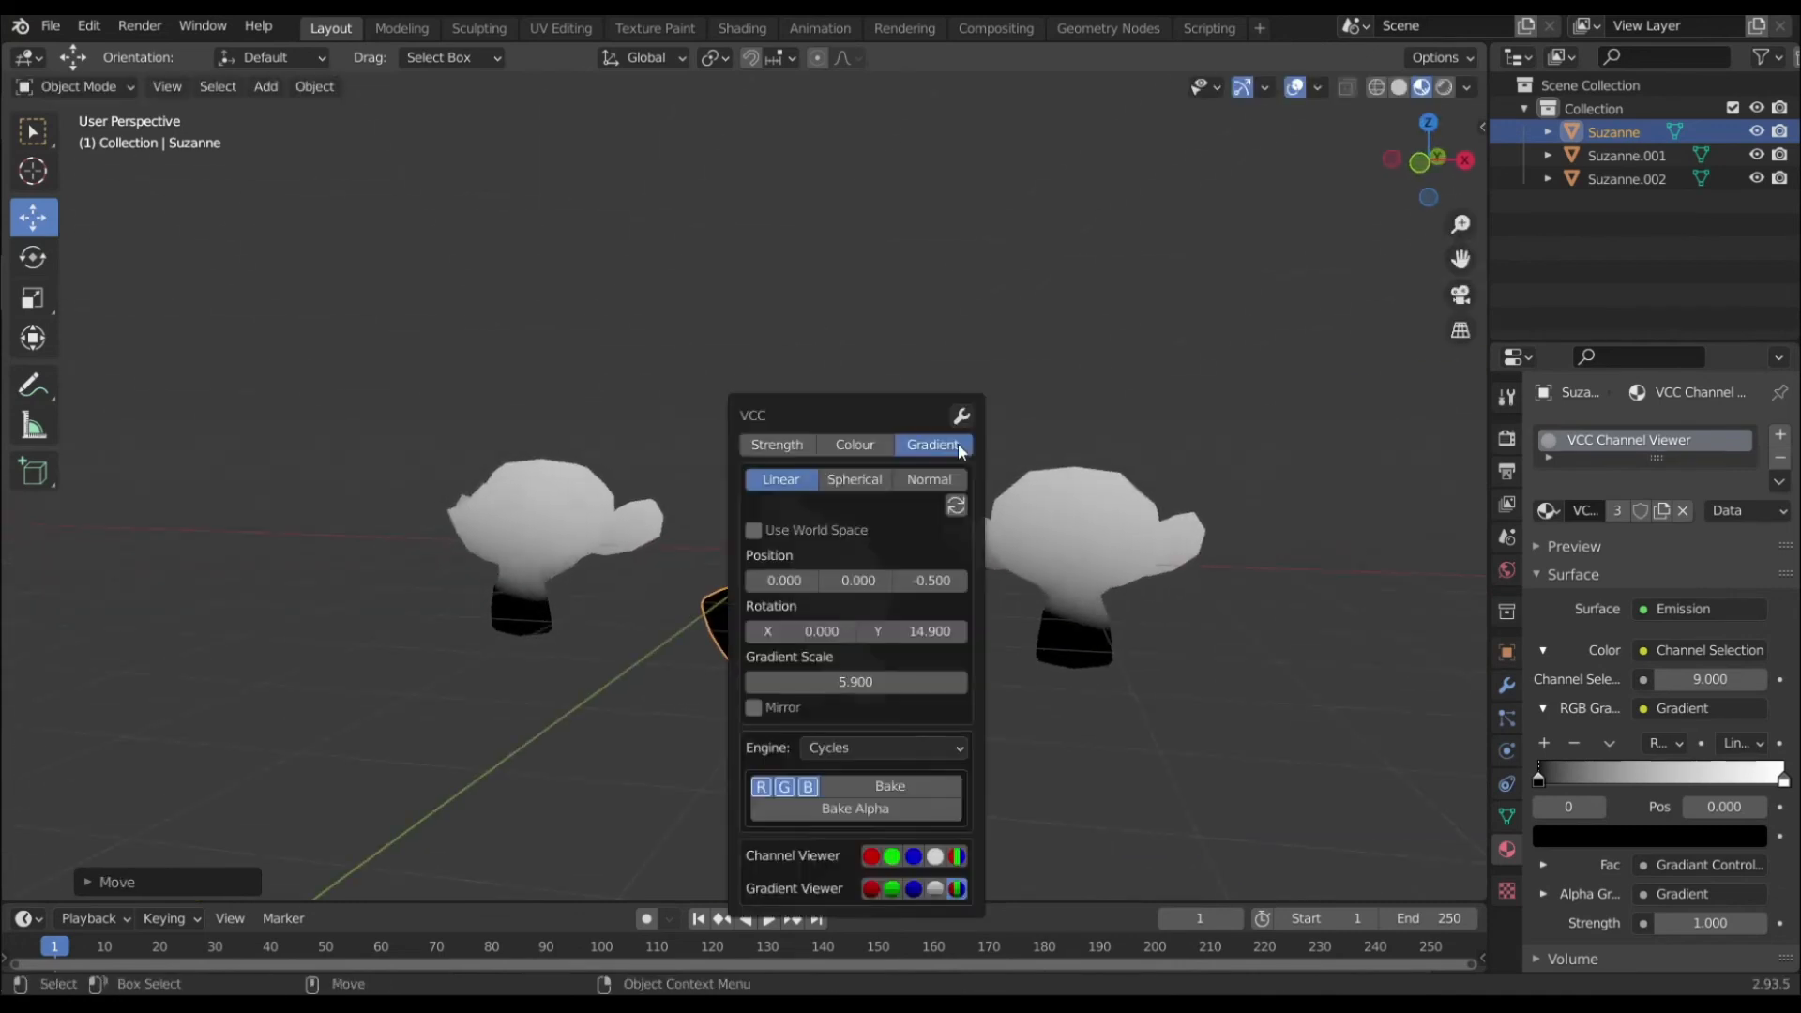
left_click(797, 529)
left_click(1041, 661)
middle_click_drag(1041, 661, 1377, 223)
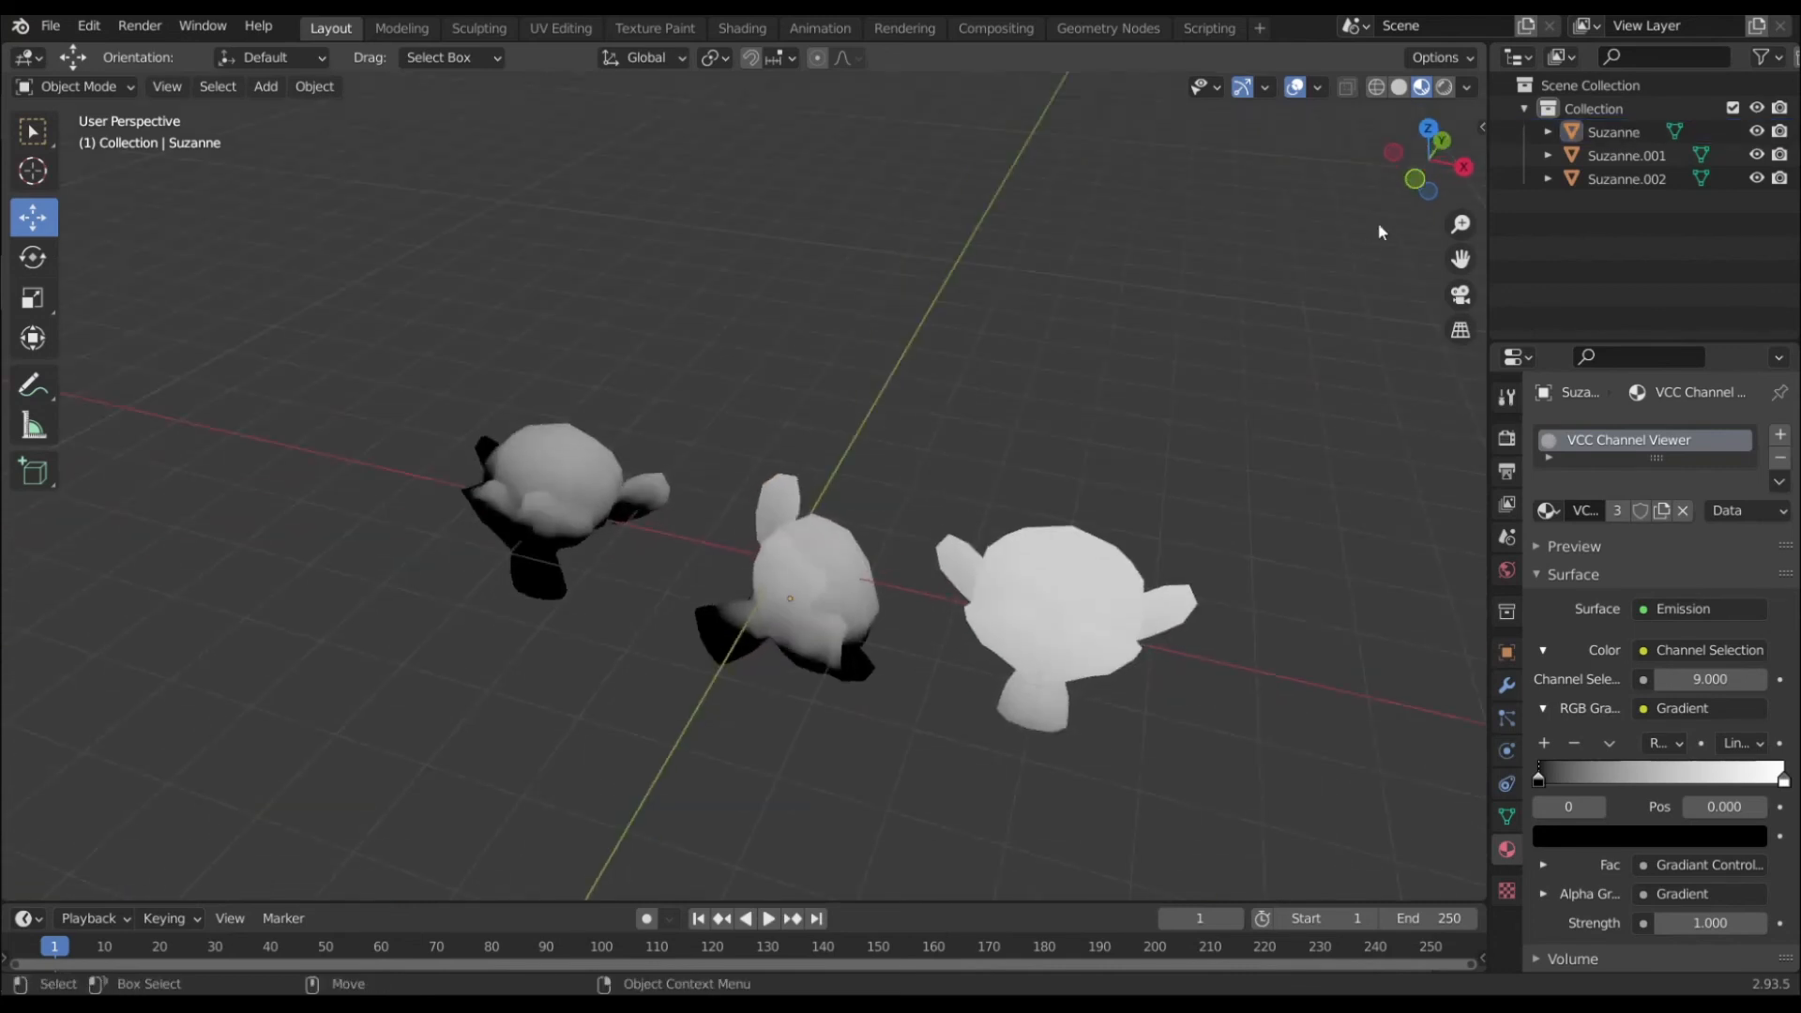
left_click(1414, 179)
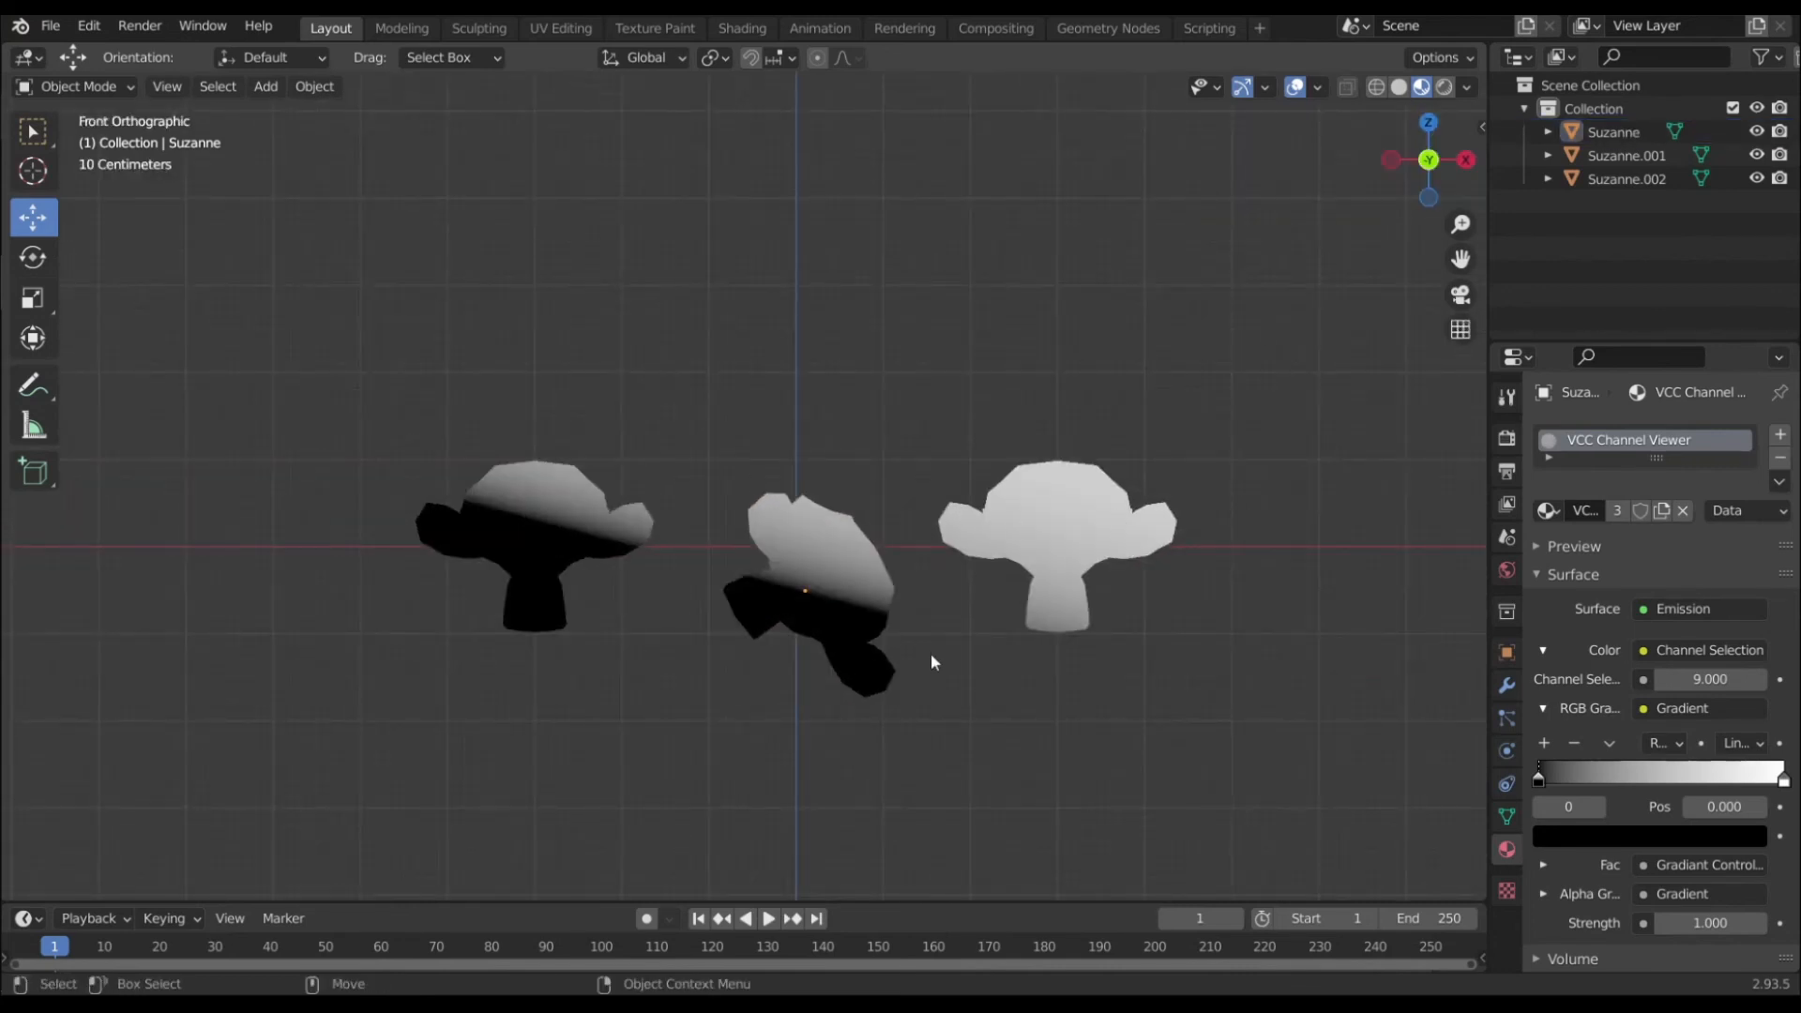
left_click(1084, 510)
left_click_drag(1057, 452, 1078, 554)
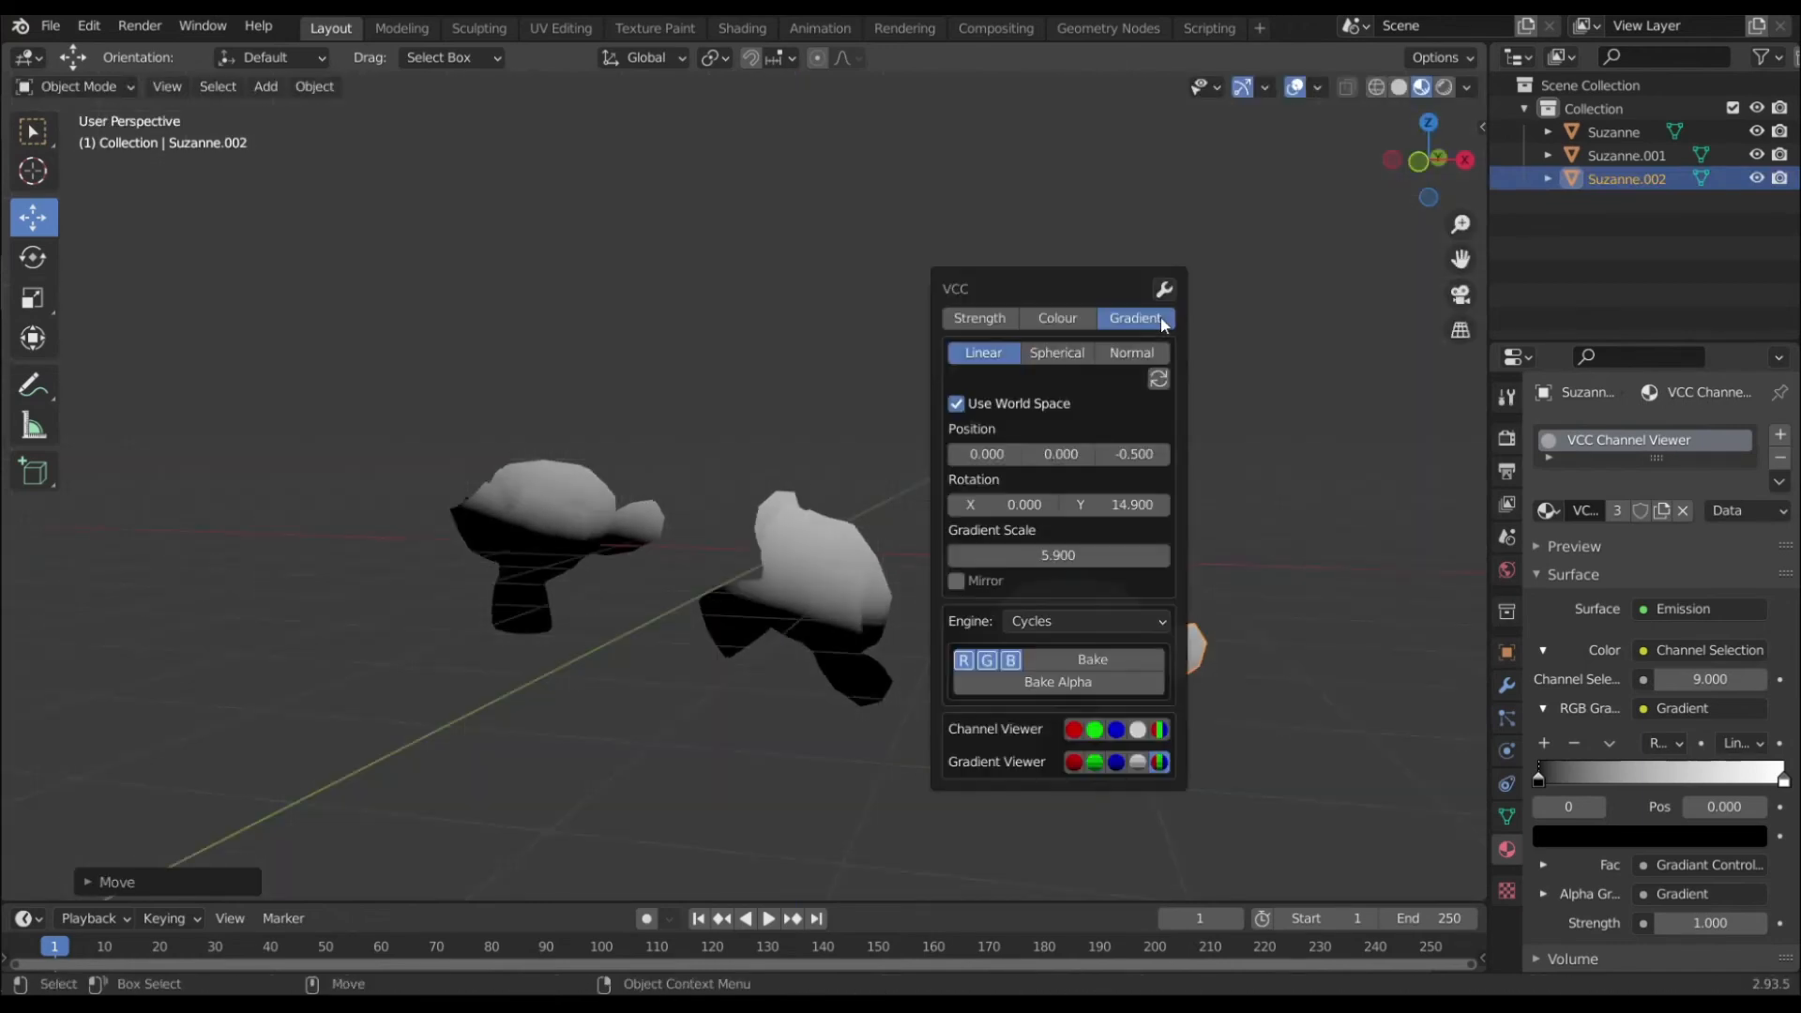
Enable Mirror for the linear gradient and examine the gradient across the three heads
left_click(987, 581)
middle_click_drag(926, 454, 623, 417)
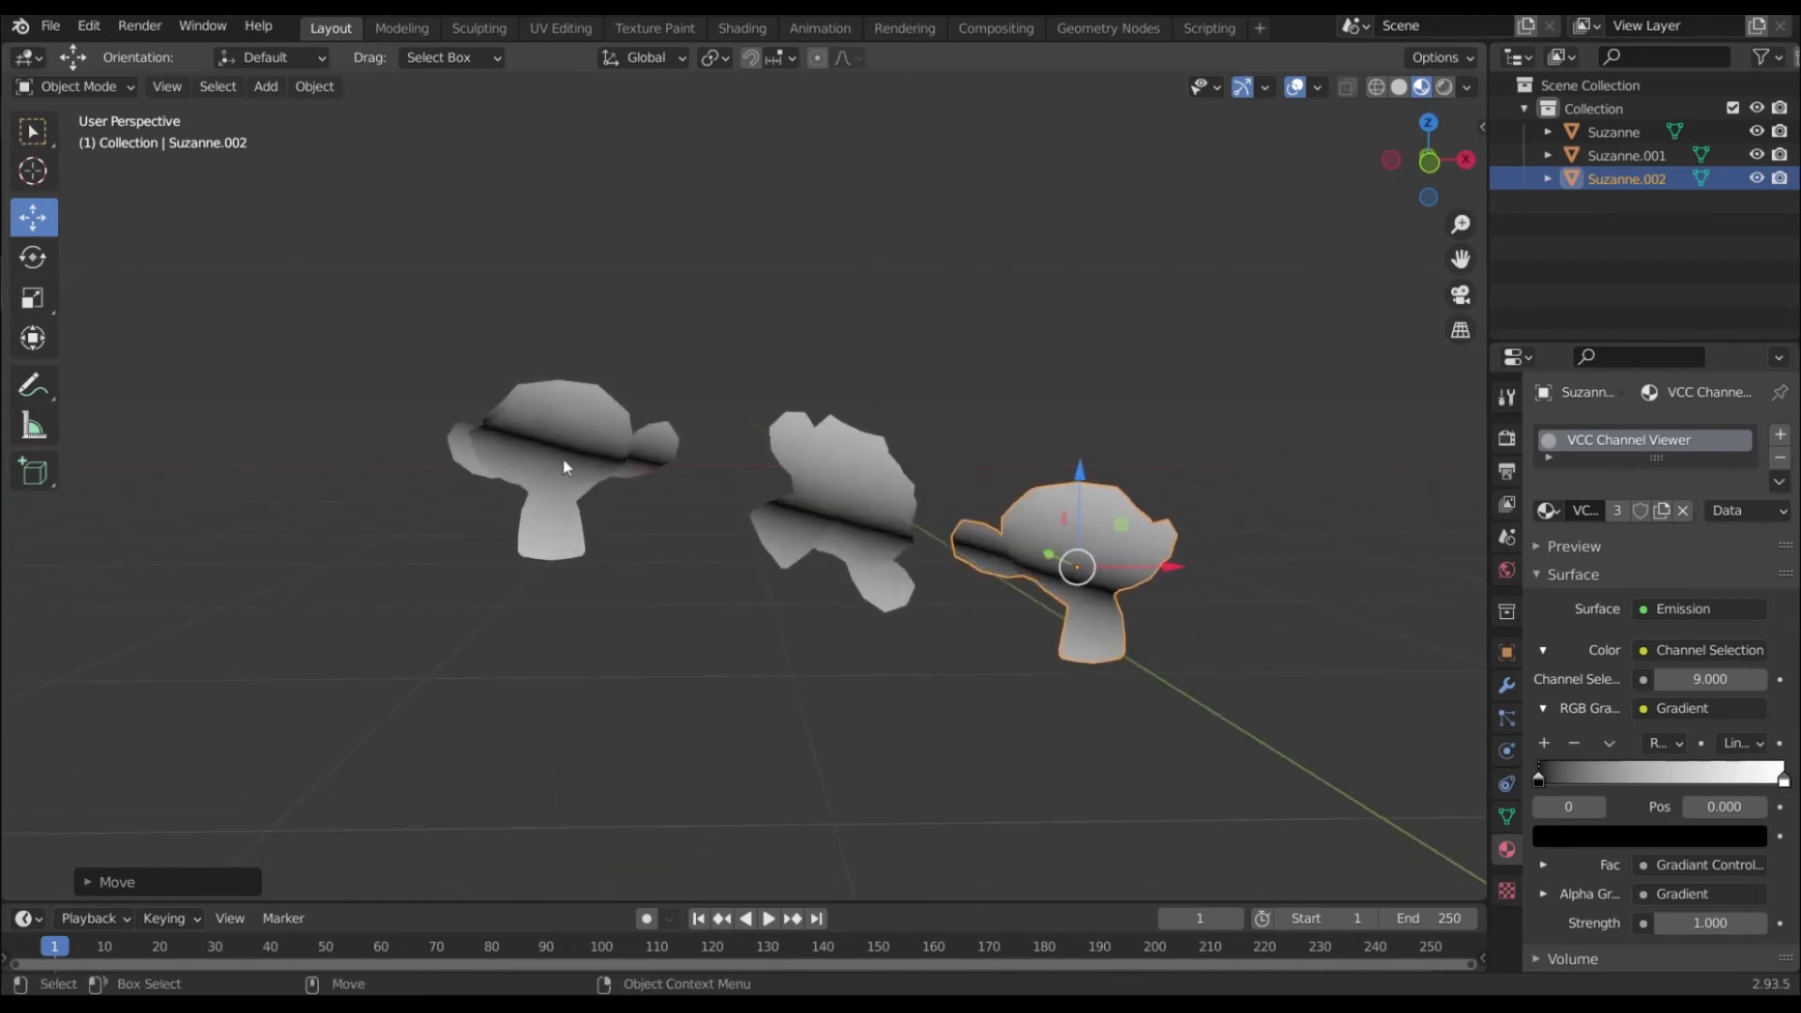
middle_click_drag(853, 392, 1192, 448)
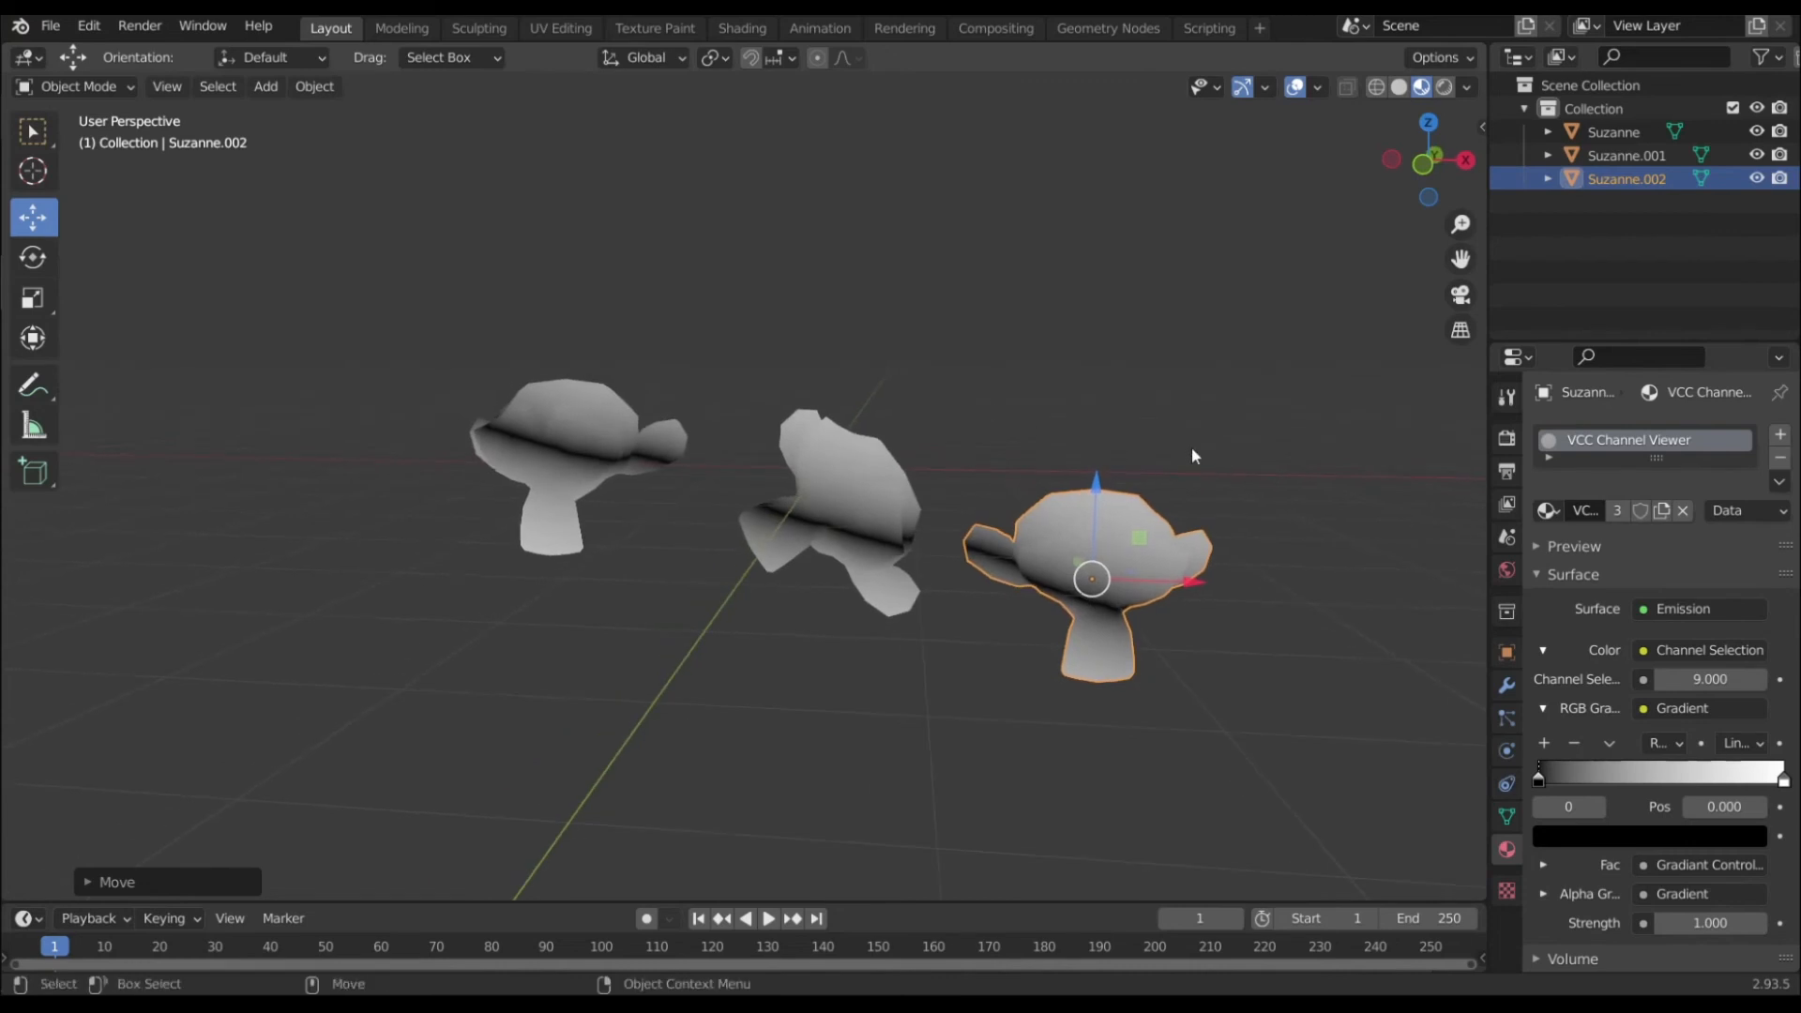
Deselect the head, switch the gradient type to Spherical and set its minimum distance to 0.800
left_click(1221, 379)
key("shift+v")
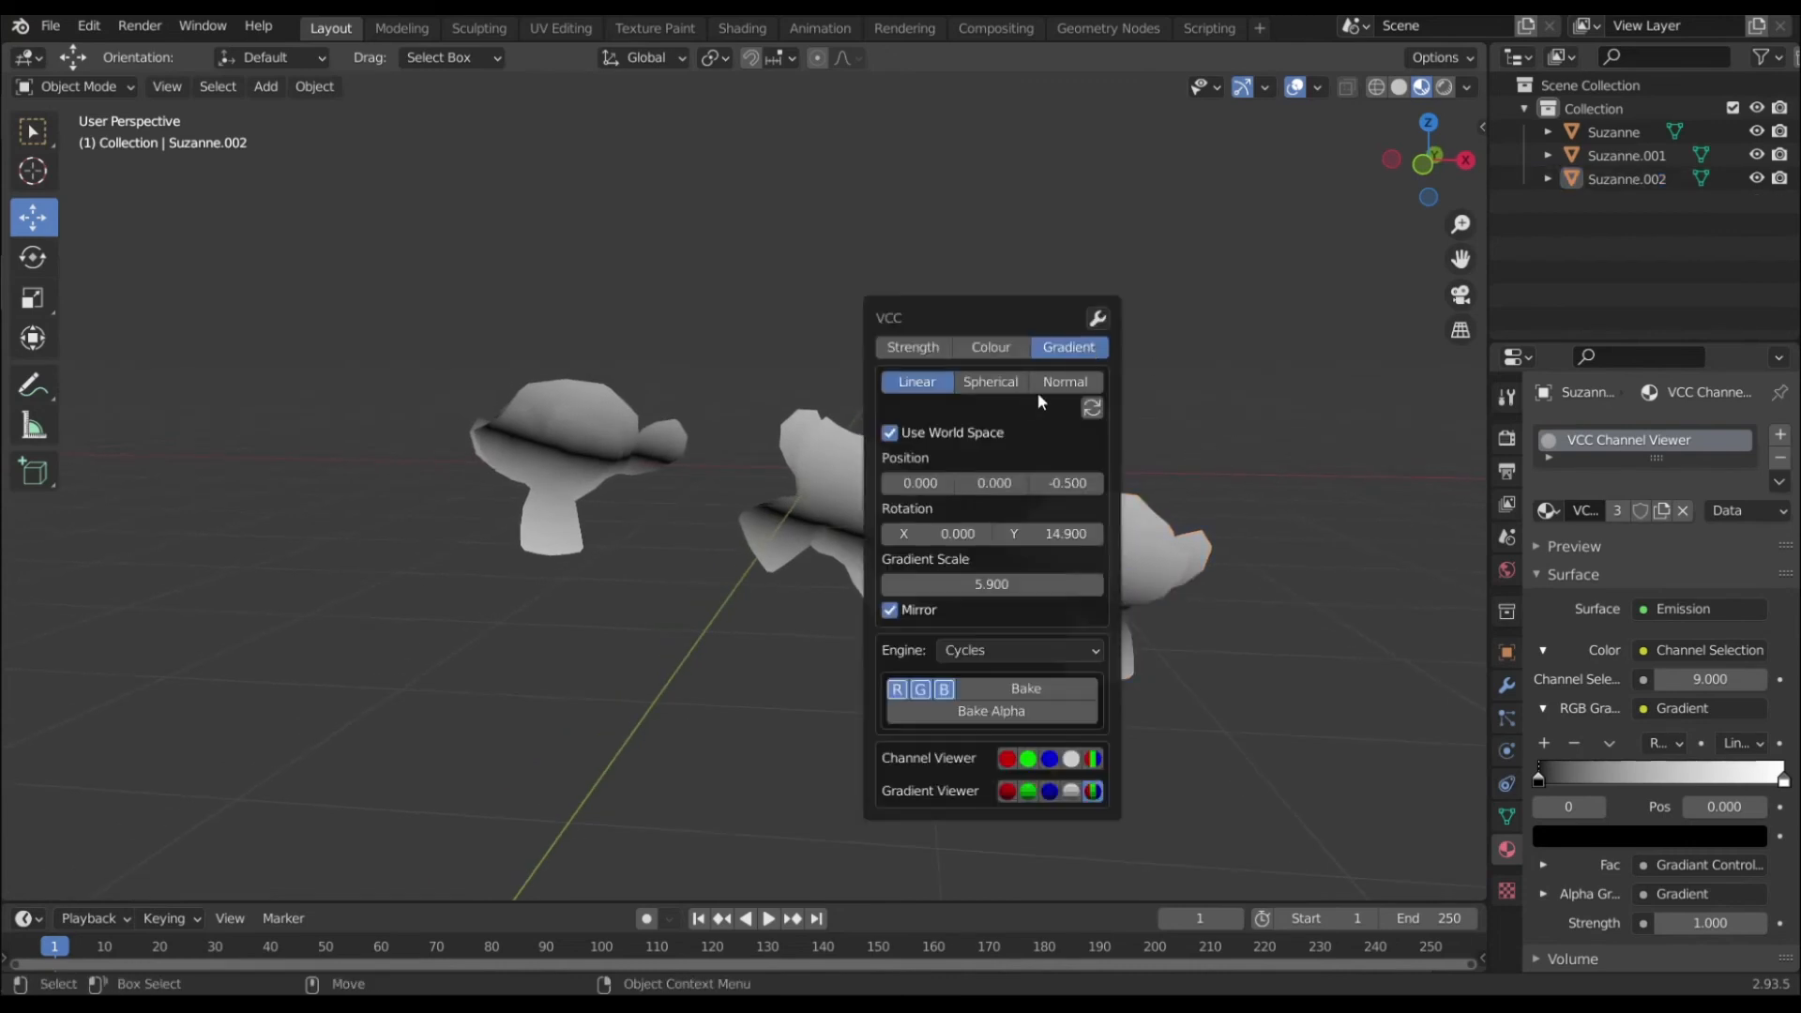
left_click(993, 385)
key("shift+v")
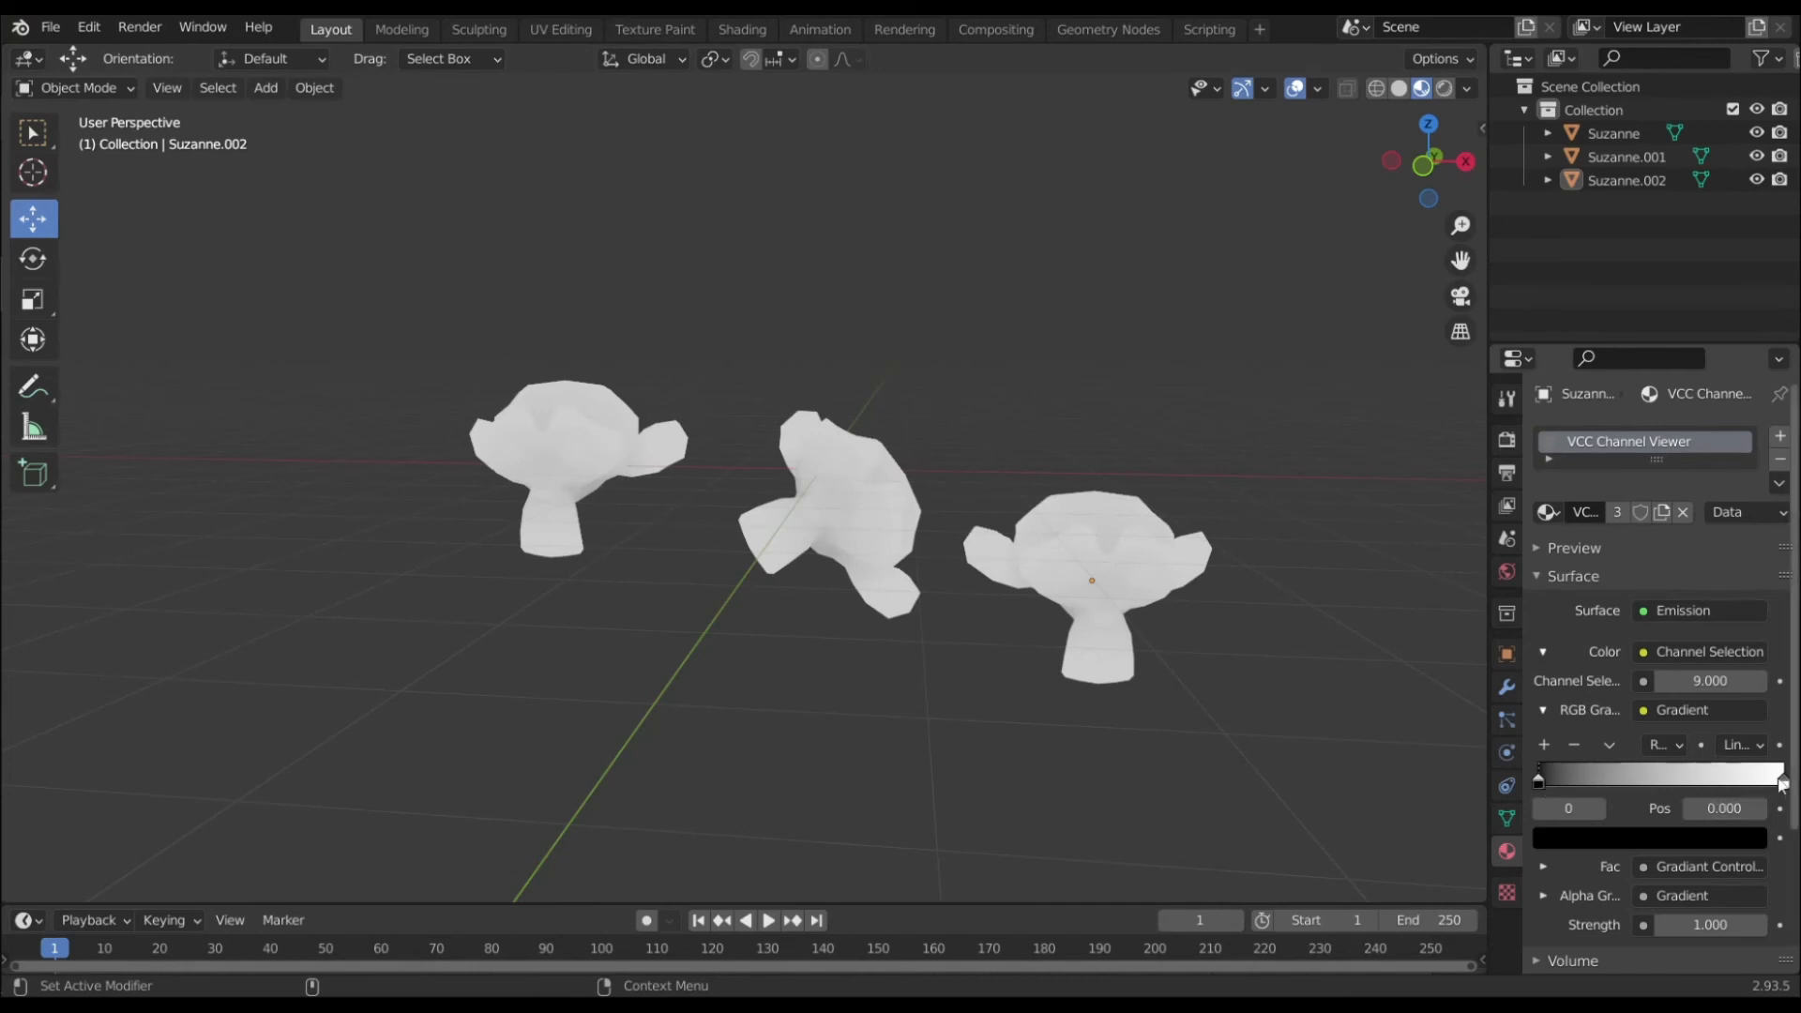
key("v")
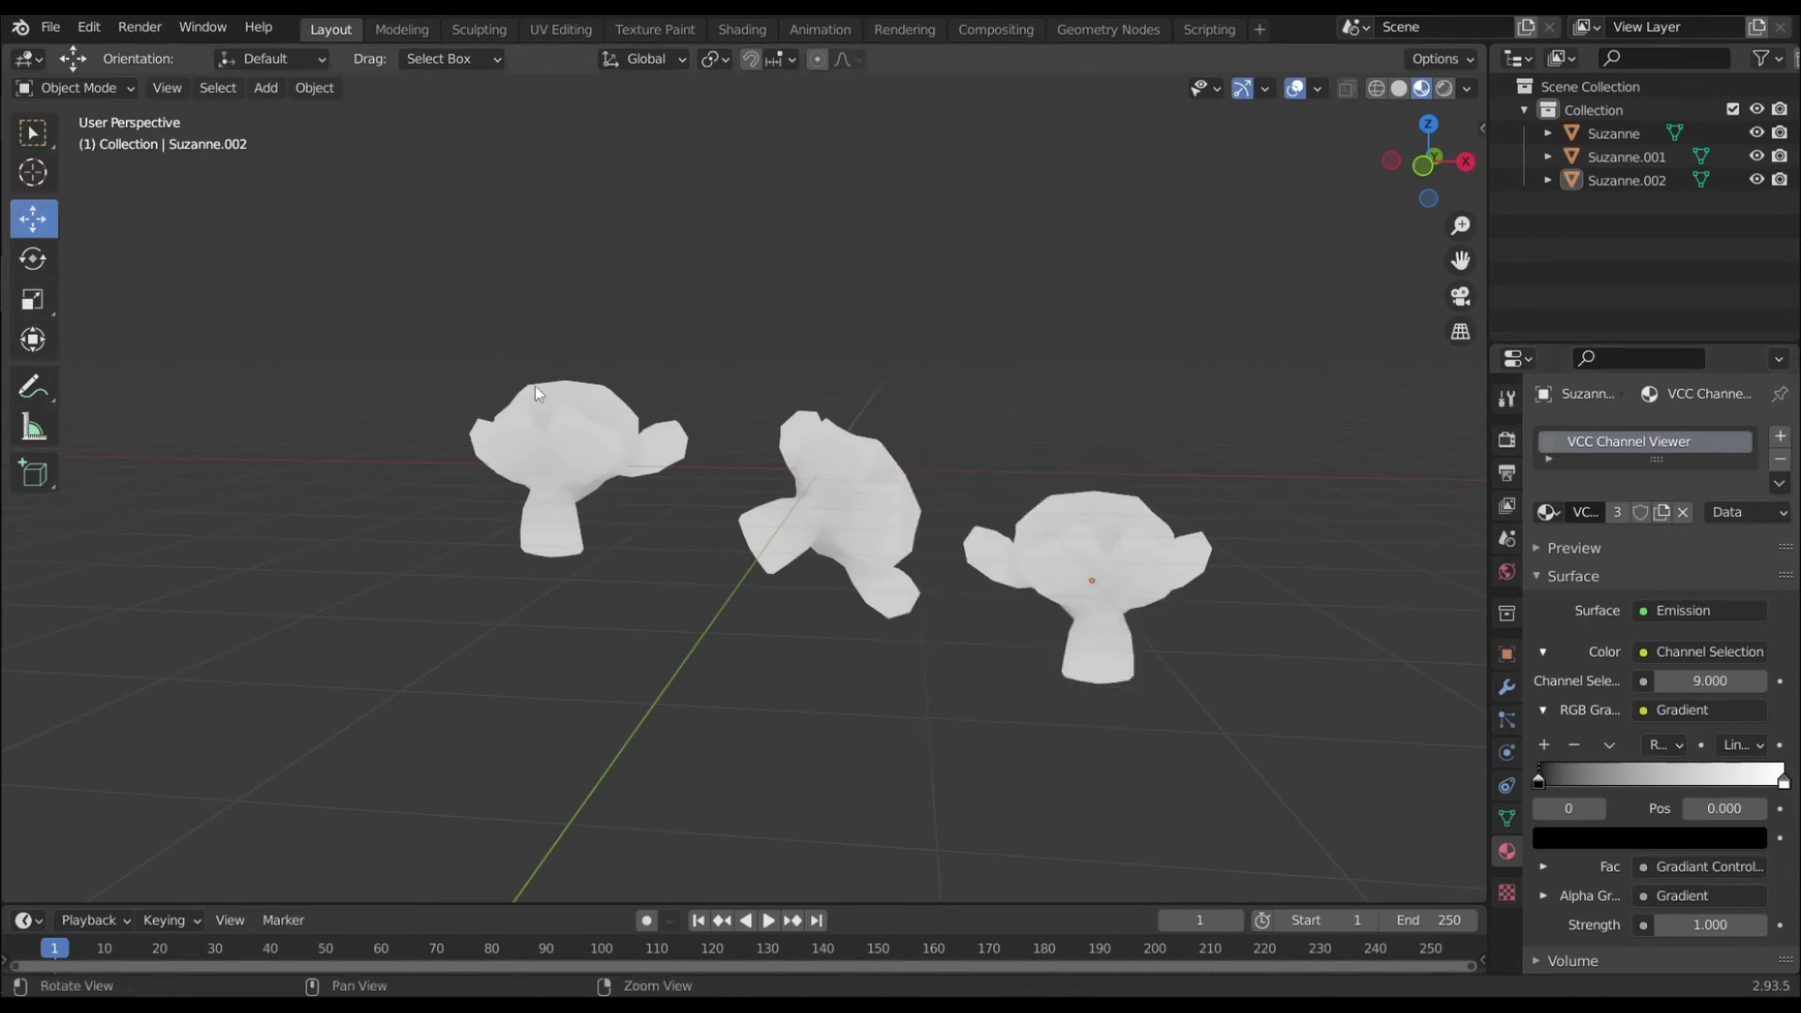
middle_click_drag(535, 386, 1073, 418)
key("v")
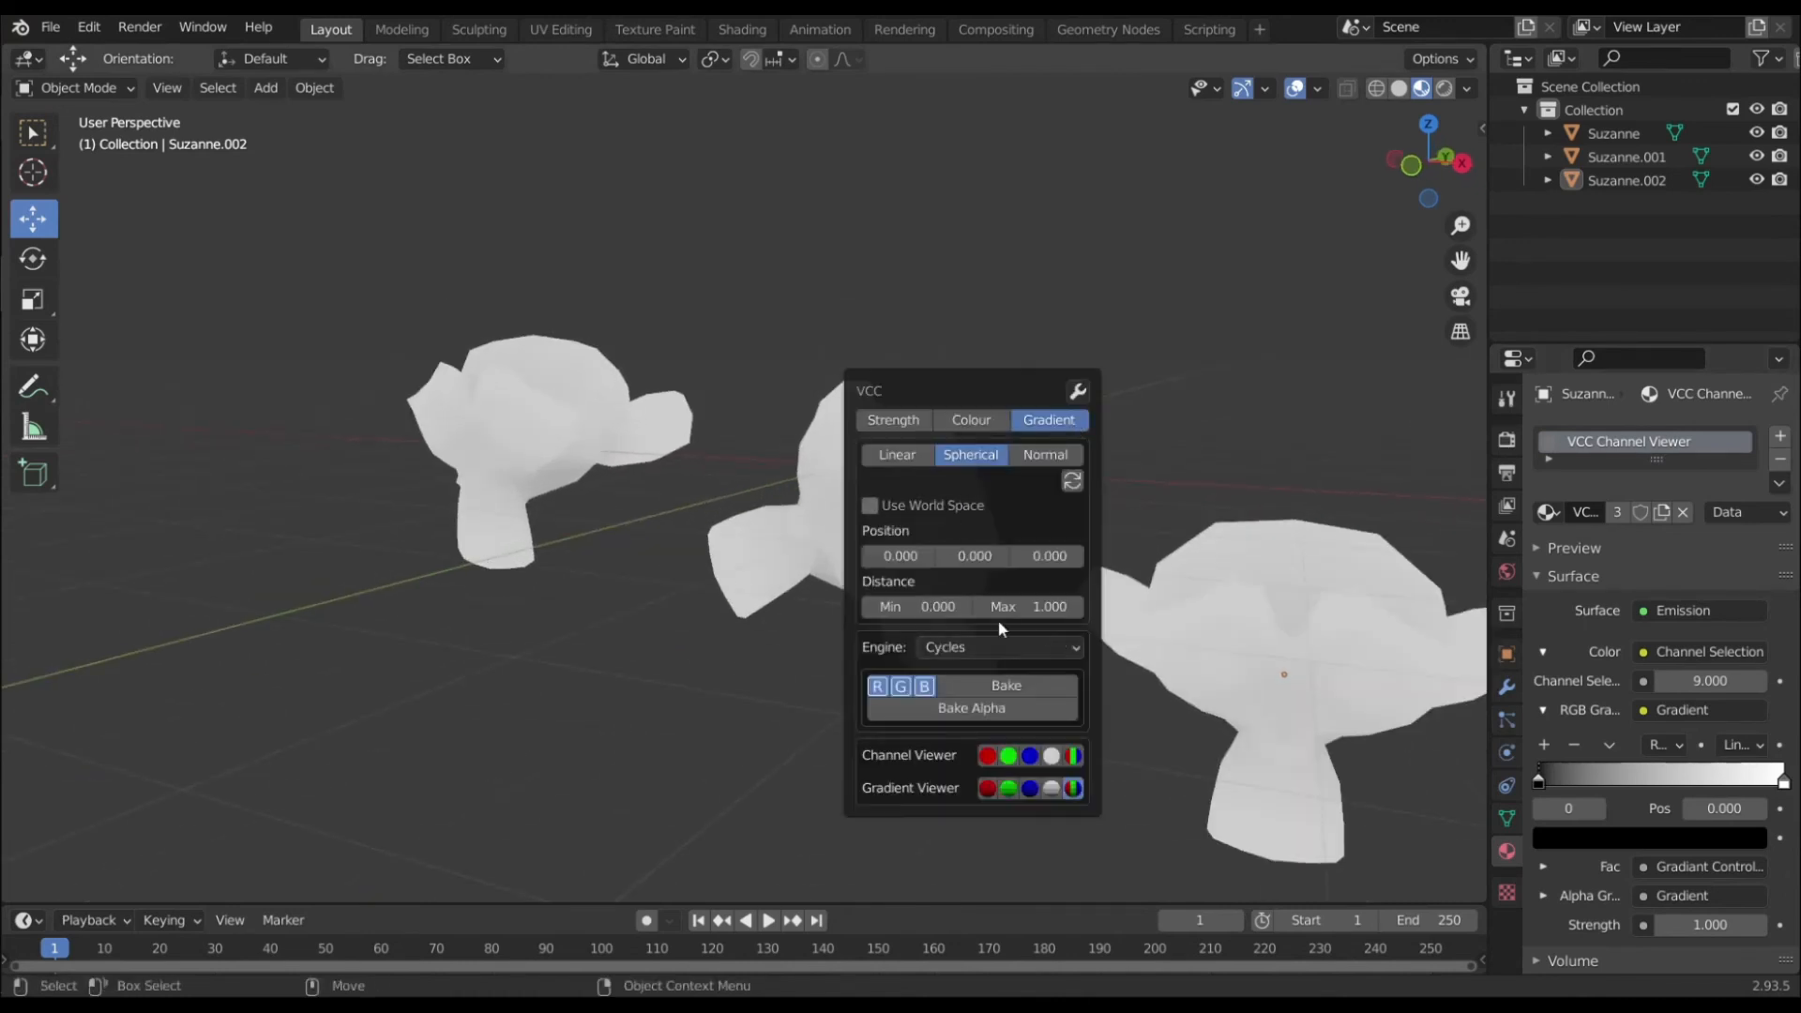
left_click_drag(929, 607, 994, 607)
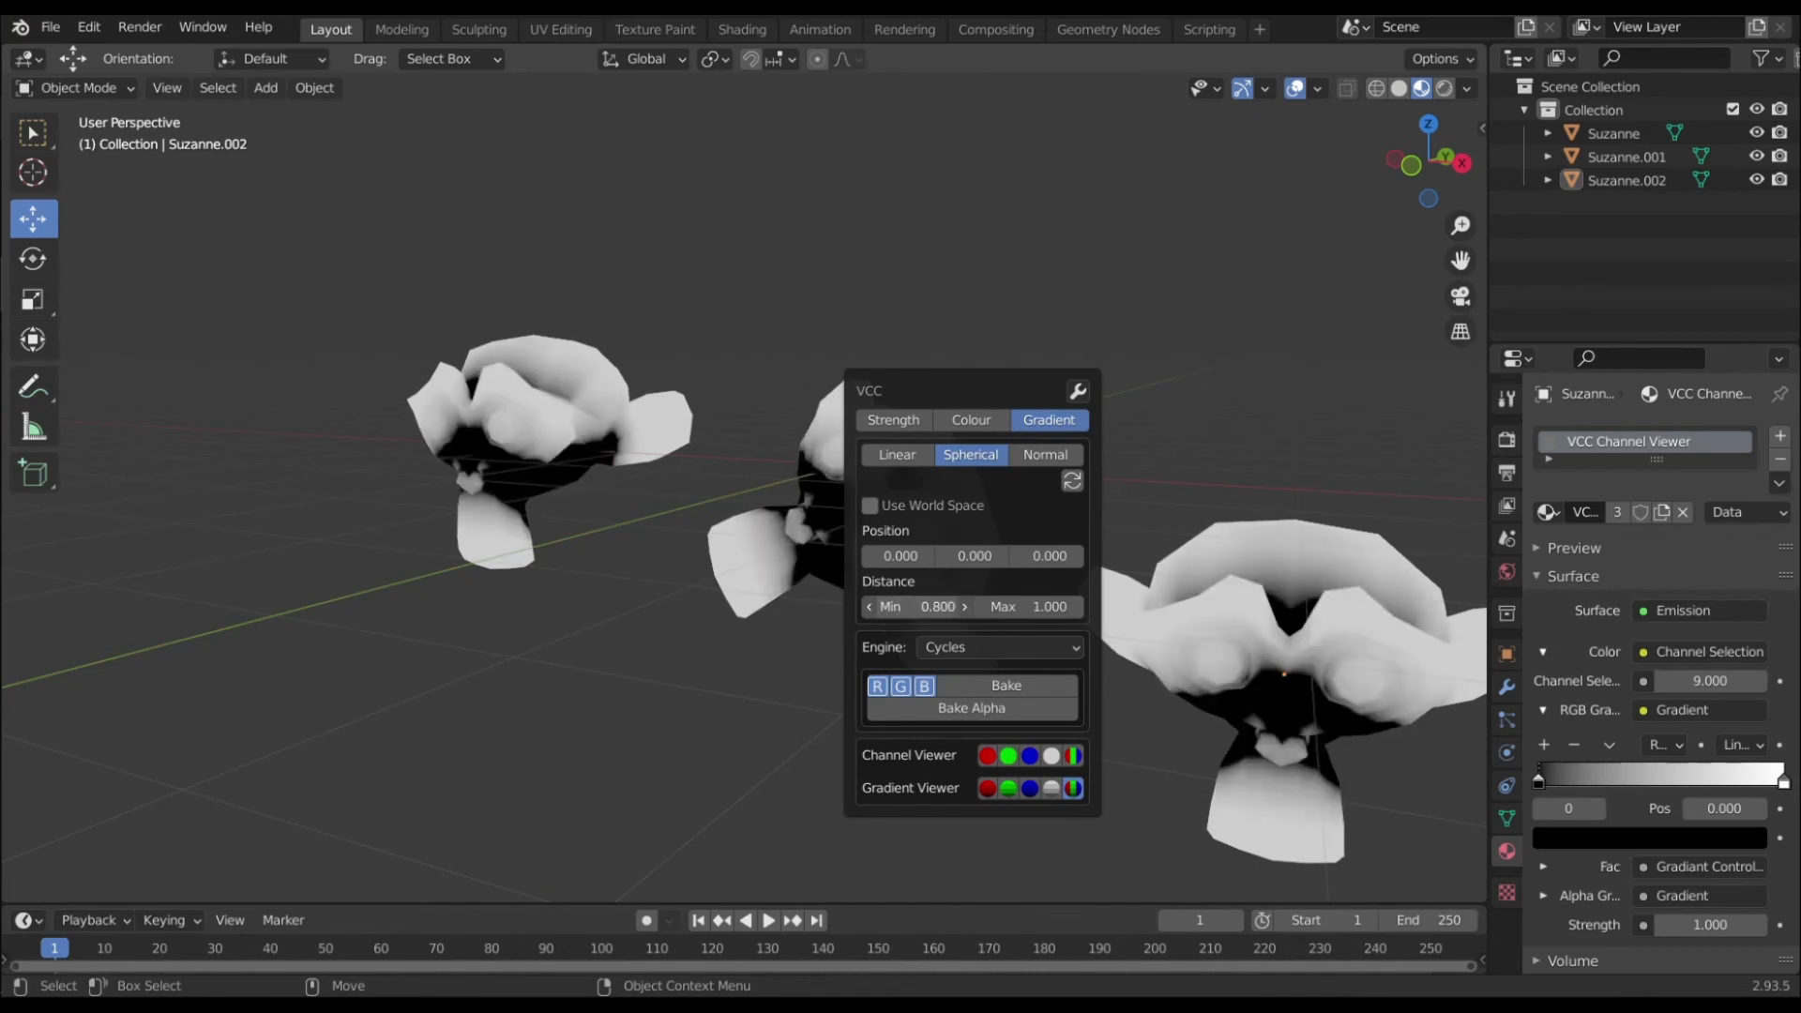
Select and frame the left-hand monkey head to examine its spherical gradient up close
middle_click_drag(619, 449, 743, 507)
scroll(728, 469, "up", 4)
scroll(723, 469, "down", 4)
left_click(743, 424)
key("KP_Decimal")
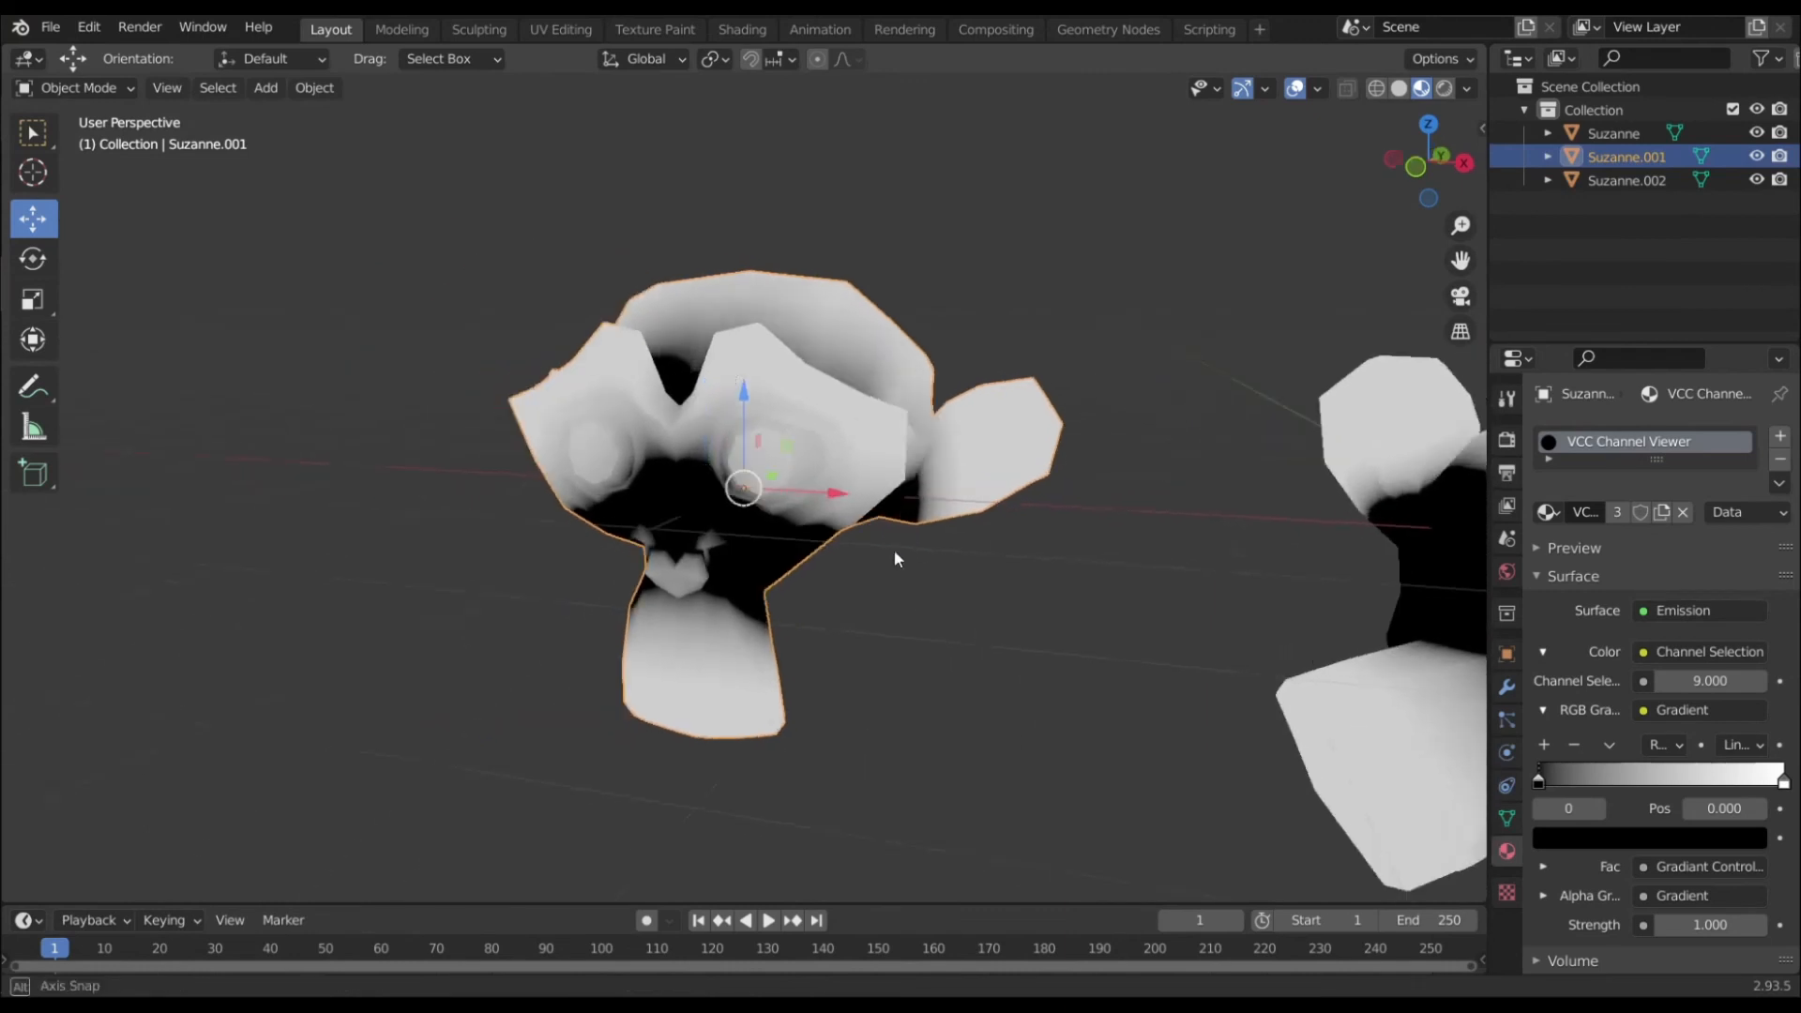
Try lowering the spherical gradient's maximum distance on the left-hand monkey head to 0.850 and 0.150
scroll(908, 582, "down", 3)
middle_click_drag(874, 597, 897, 560)
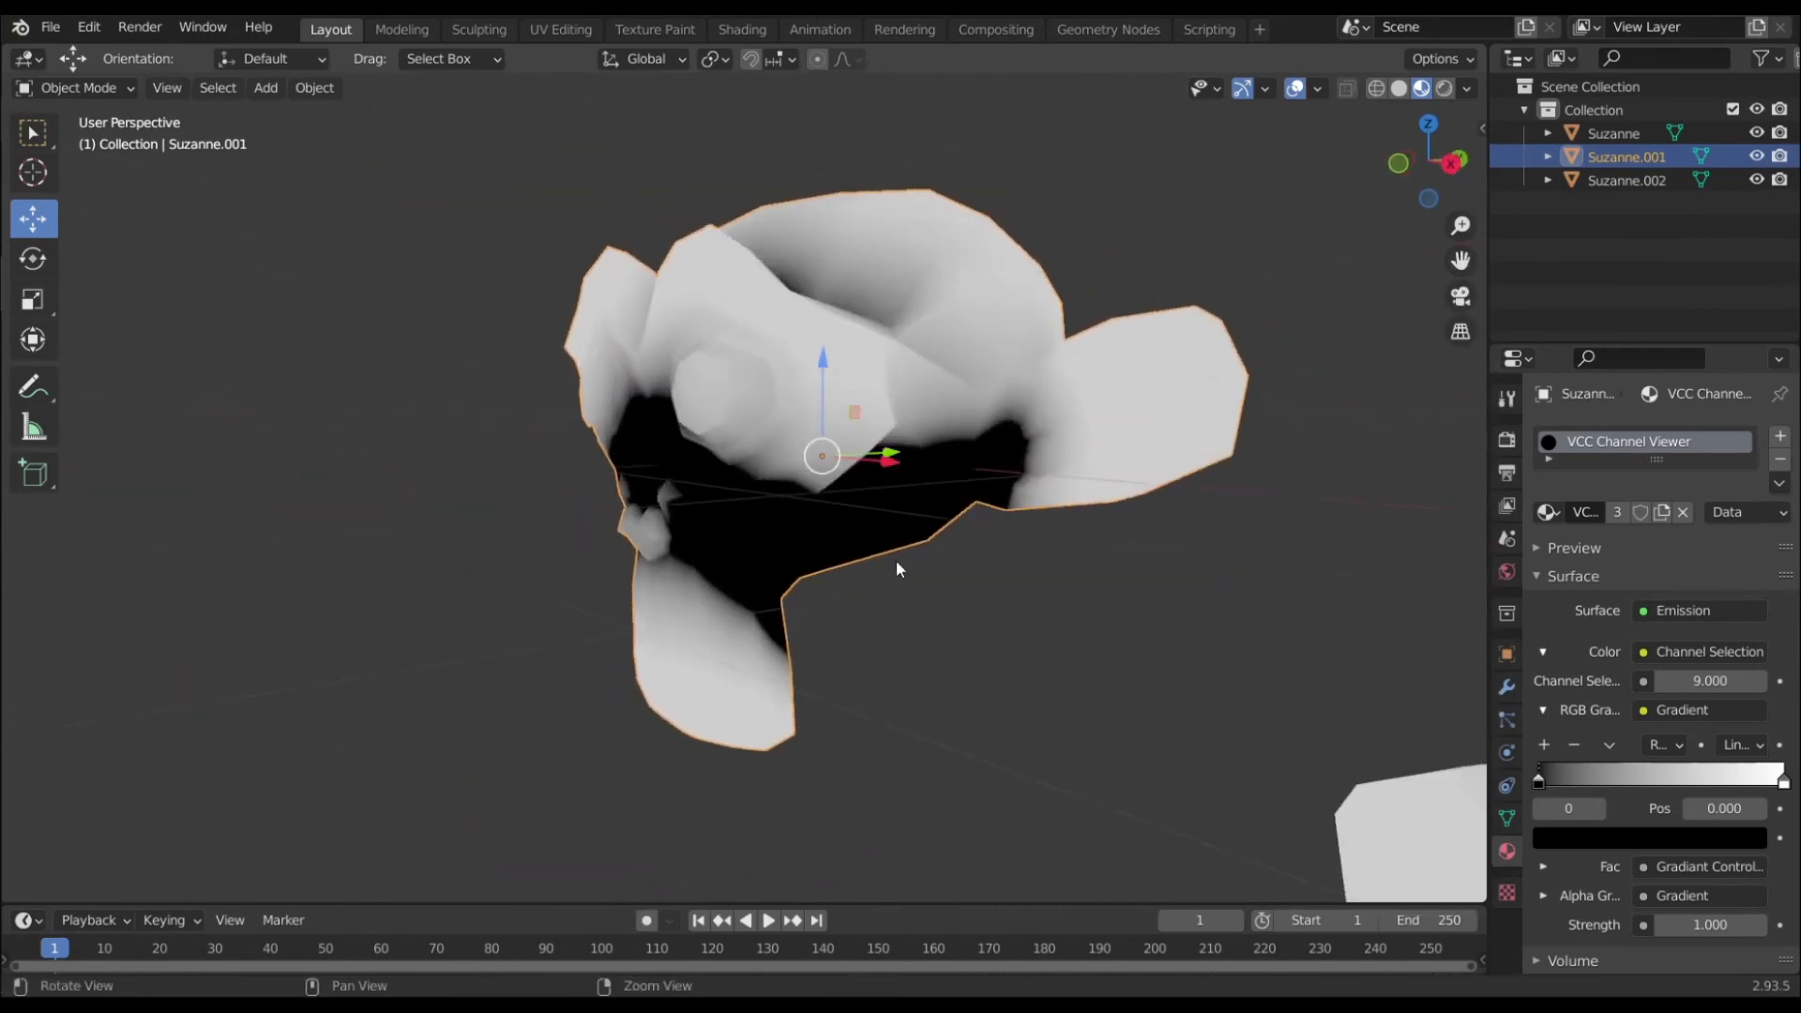
key("alt+v")
left_click(1236, 777)
mouse_move(1236, 777)
left_mouse_down()
mouse_move(1142, 778)
mouse_move(1226, 777)
mouse_move(1197, 777)
left_mouse_up()
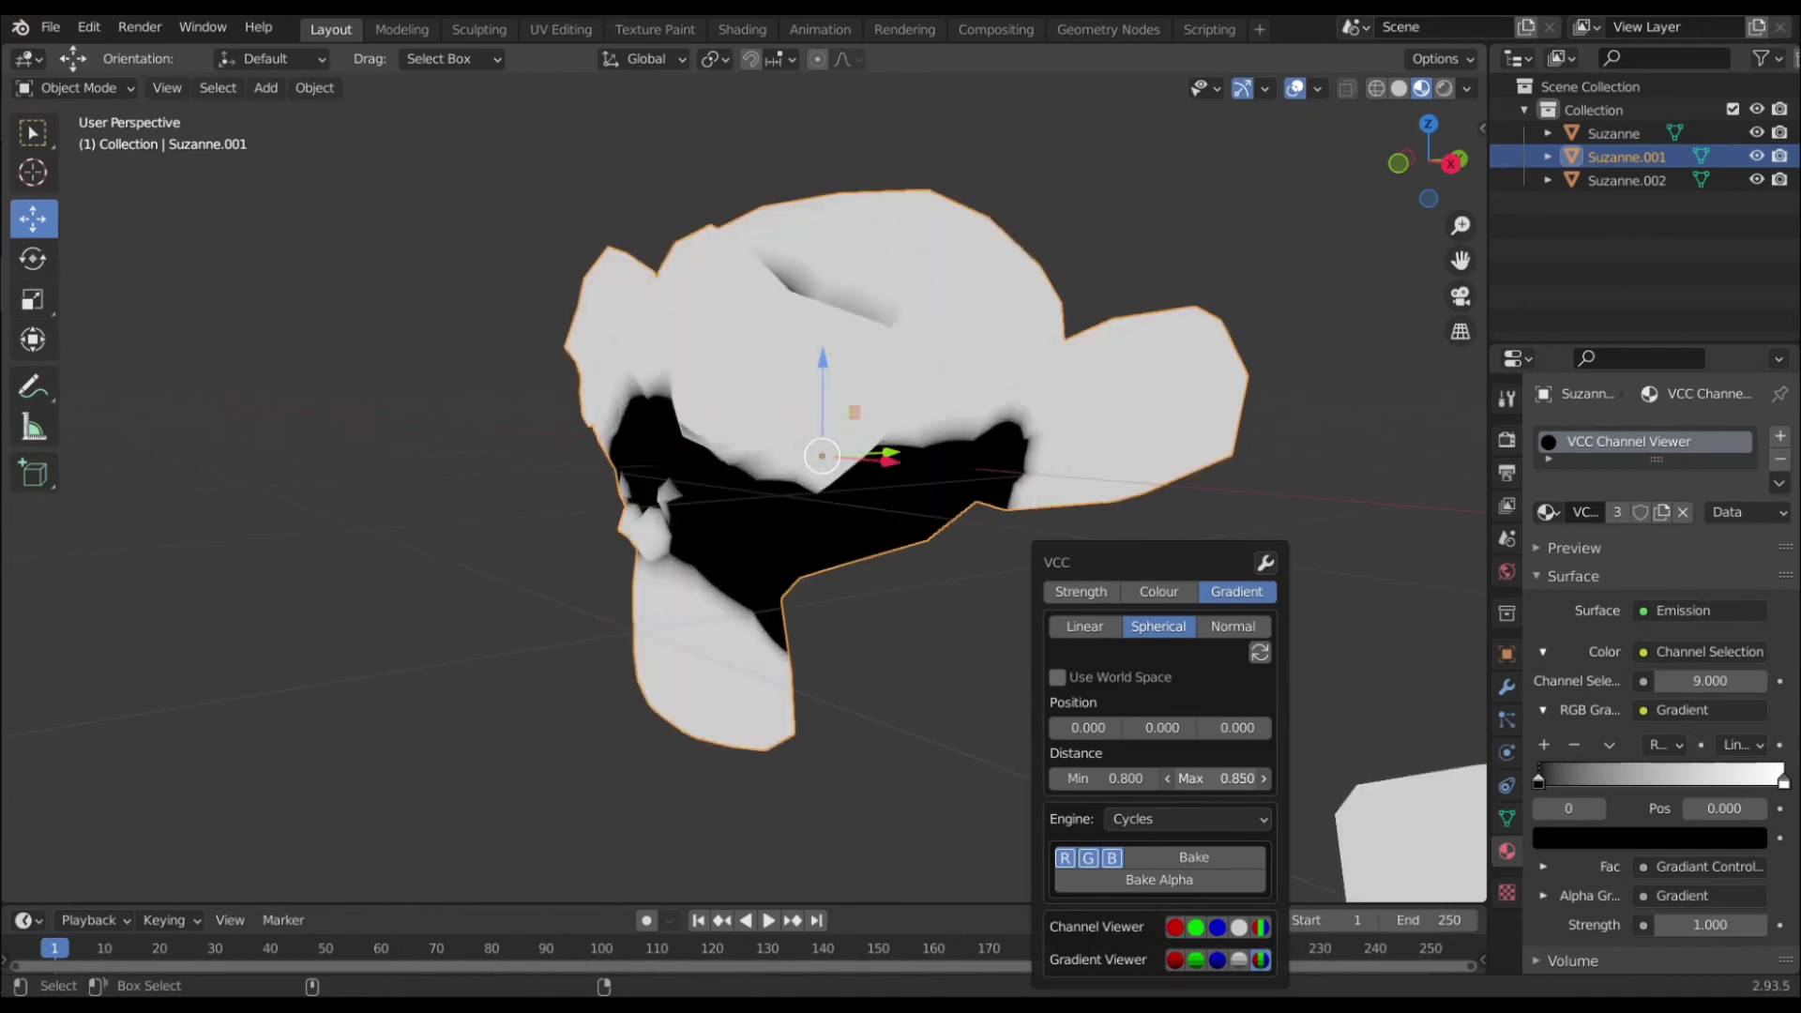
left_click_drag(1197, 778, 1079, 777)
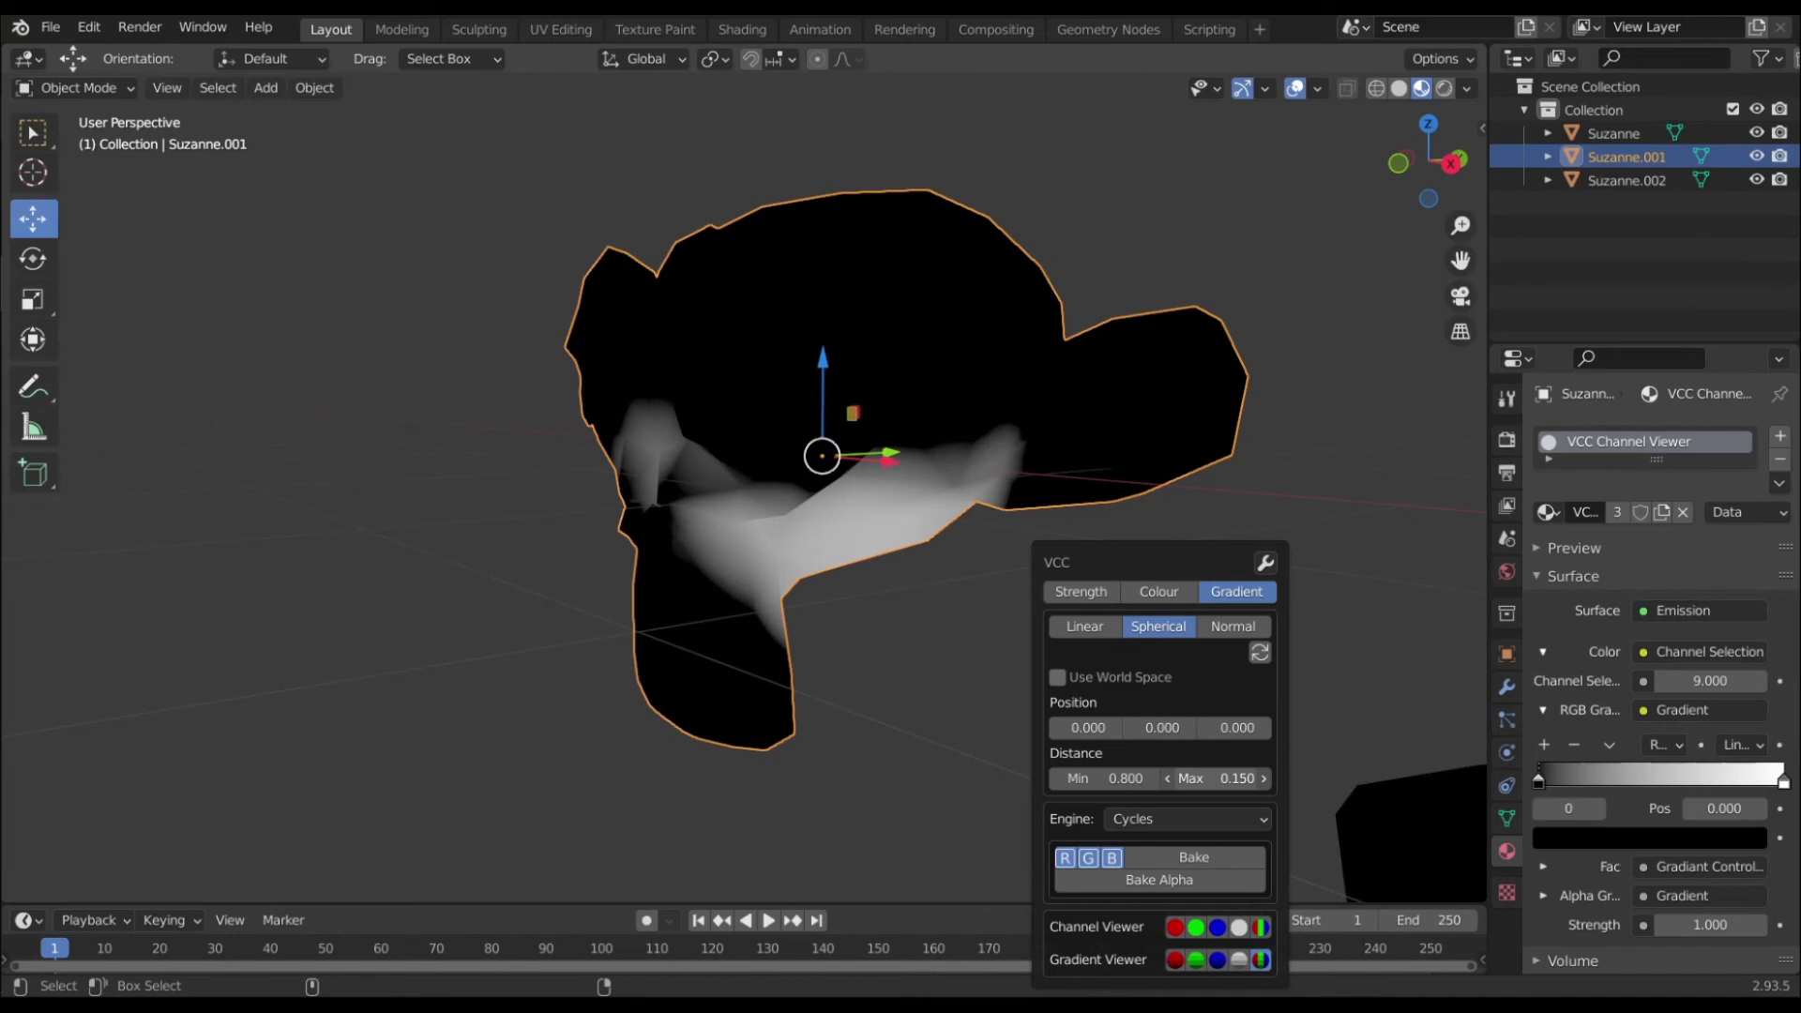
Set the spherical gradient's maximum distance to 1, then reset the gradient settings to their defaults
left_click(1238, 778)
type("1")
key("Return")
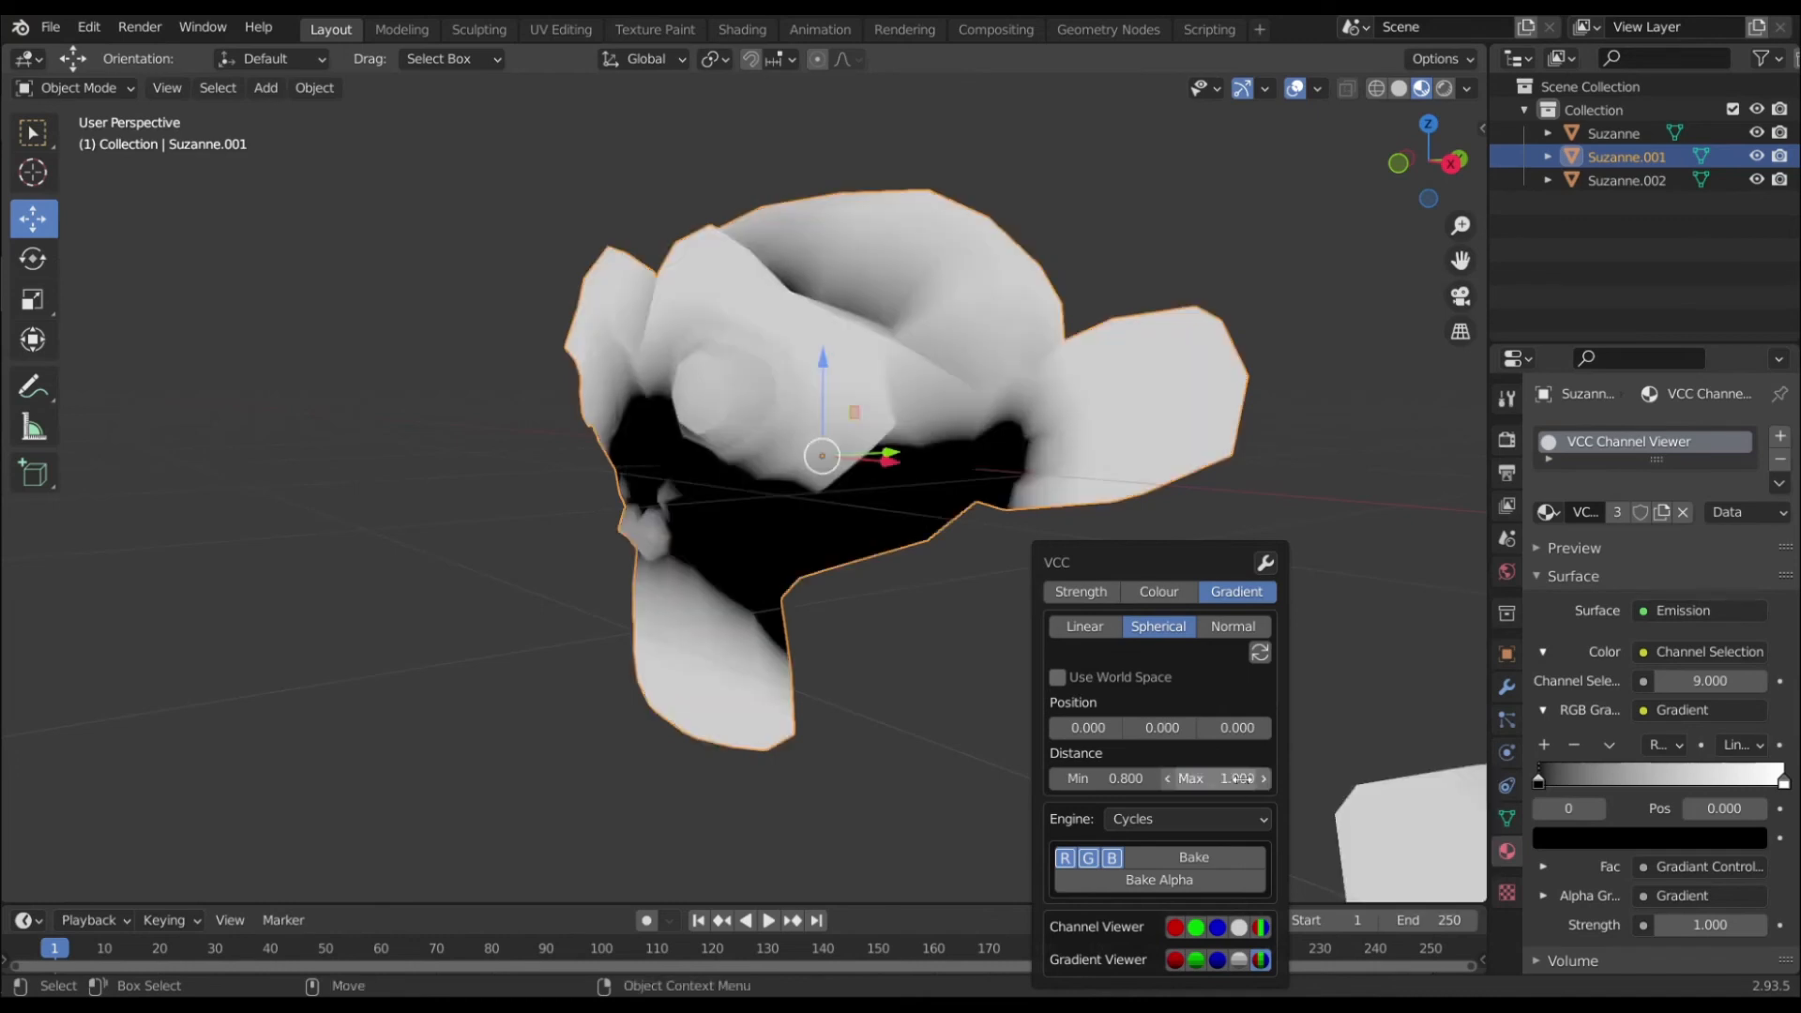
left_click(1259, 652)
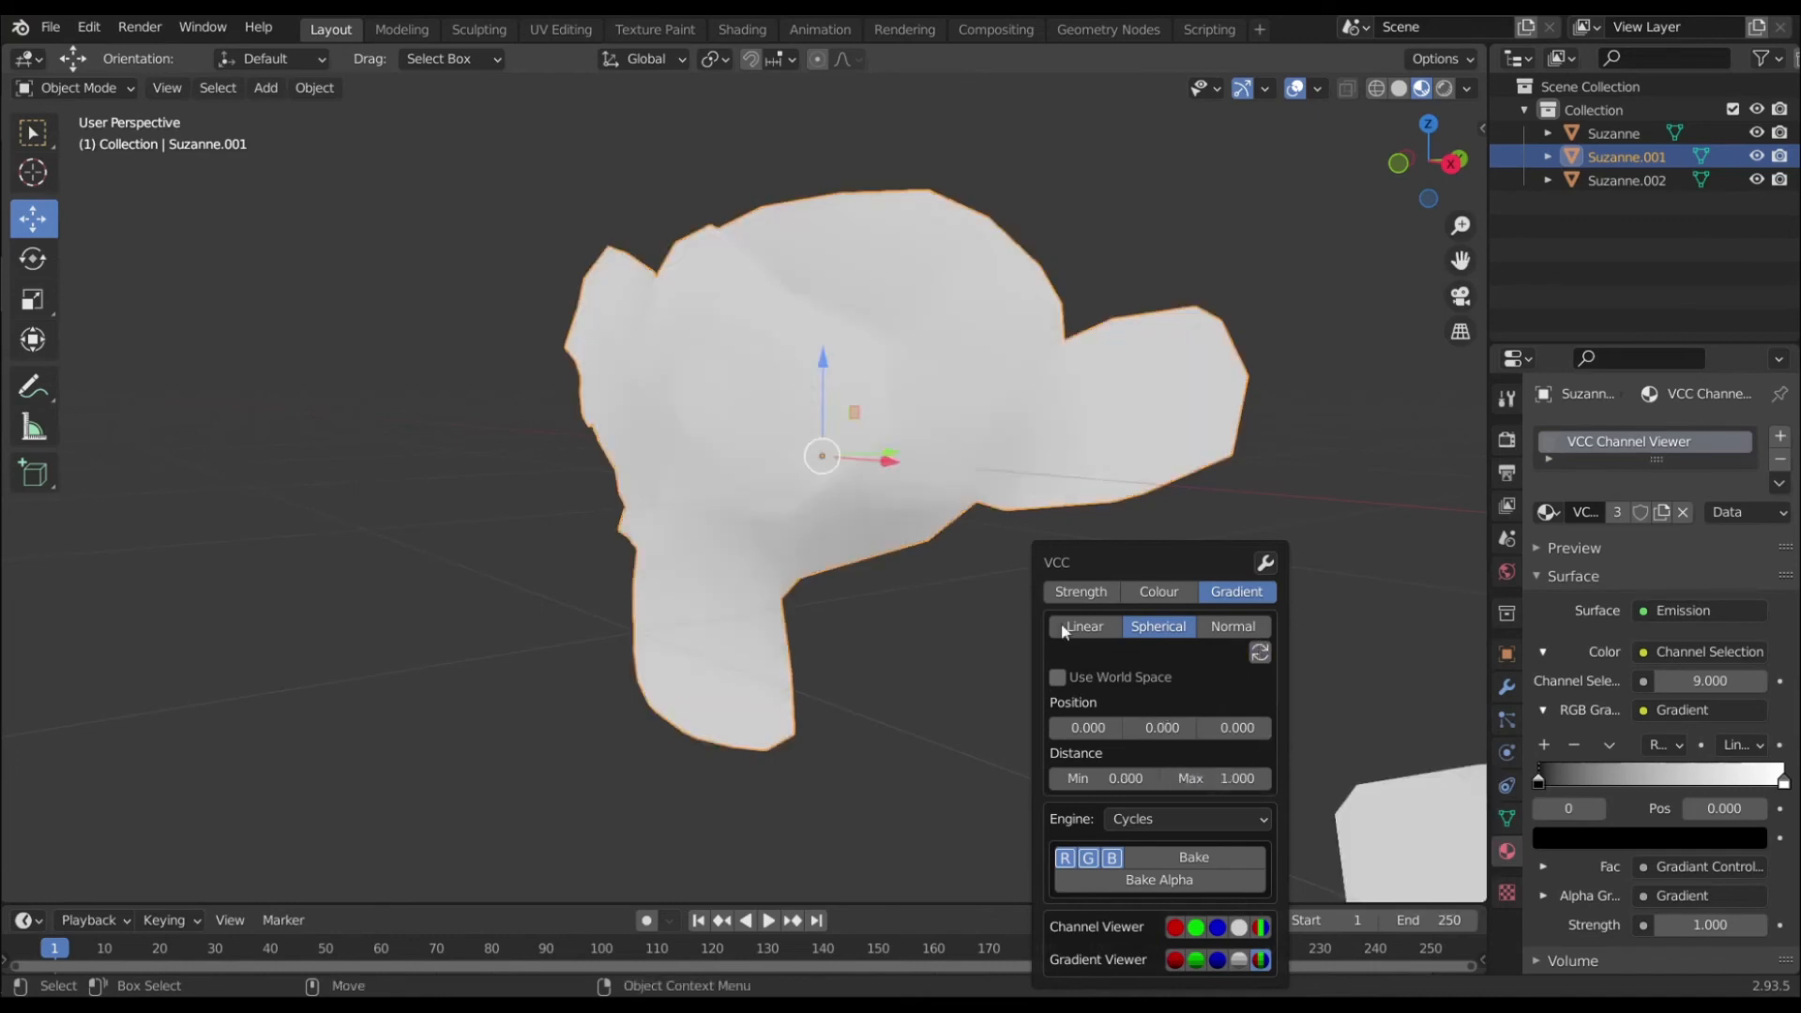
Set the spherical gradient's minimum distance to 0.5 and examine the shading on the undersides of all three heads
scroll(1167, 407, "down", 5)
middle_click_drag(937, 488, 982, 515)
key("v")
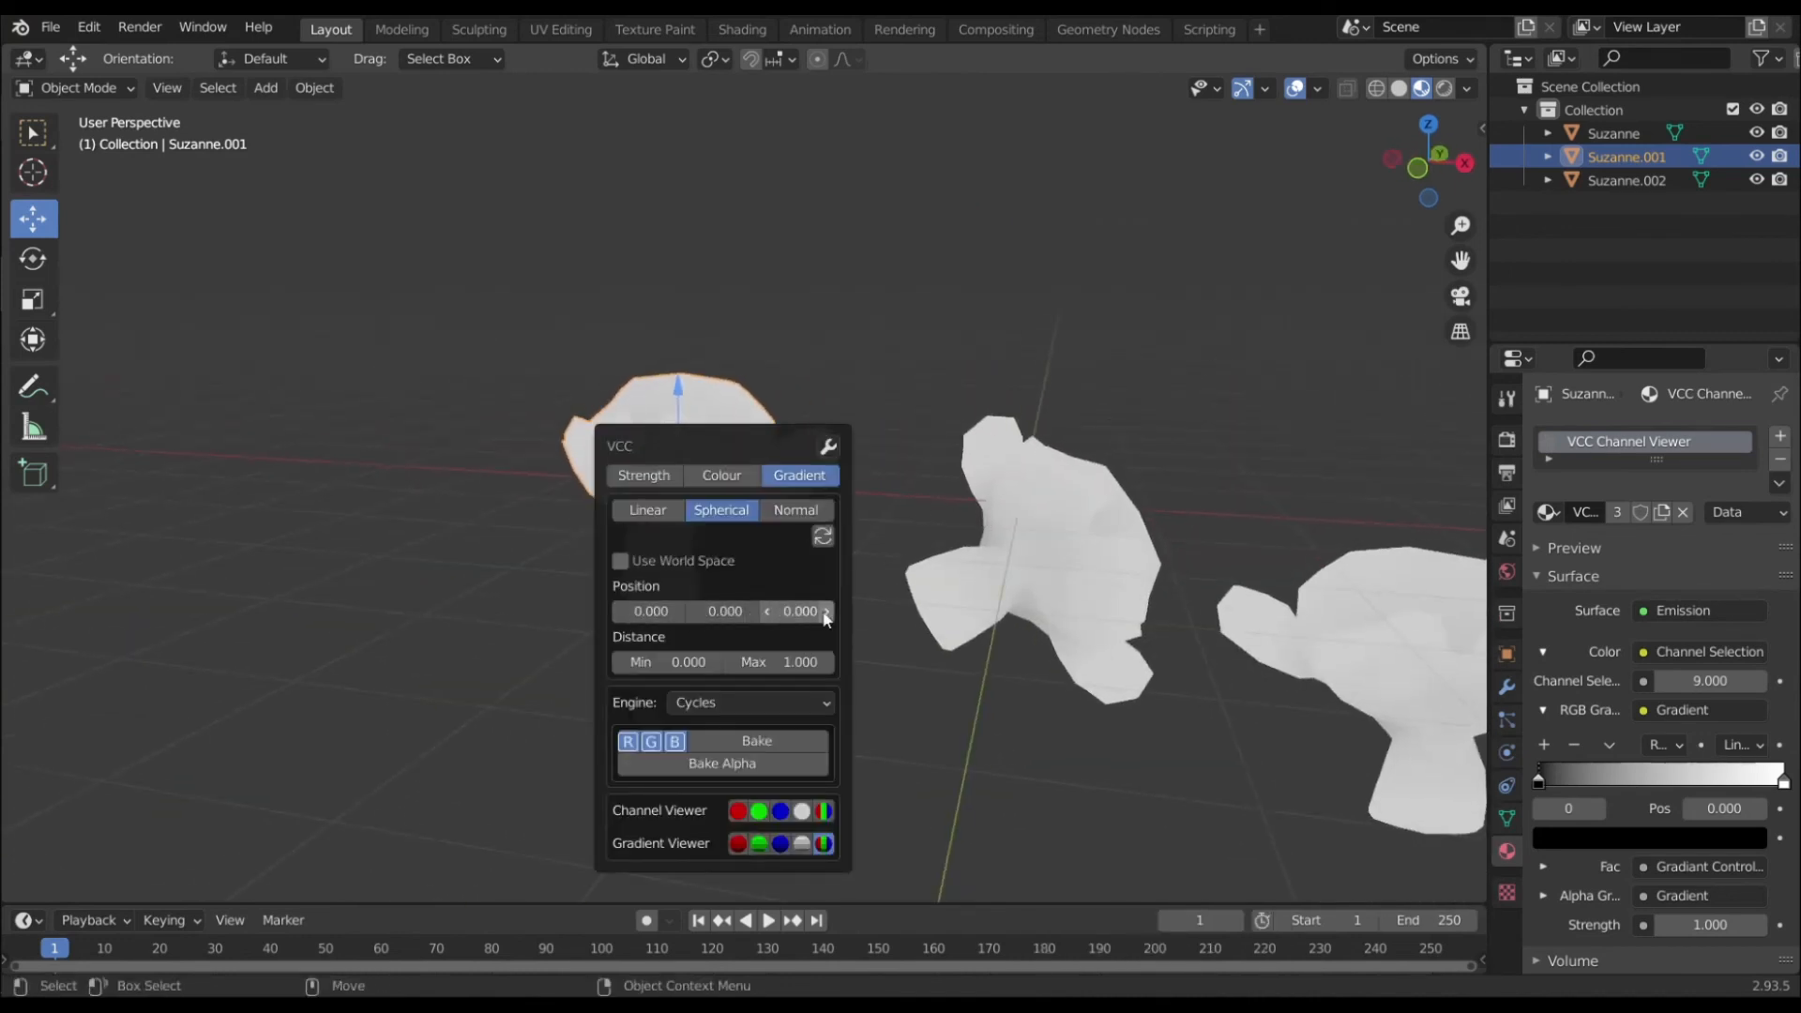
key("shift+v")
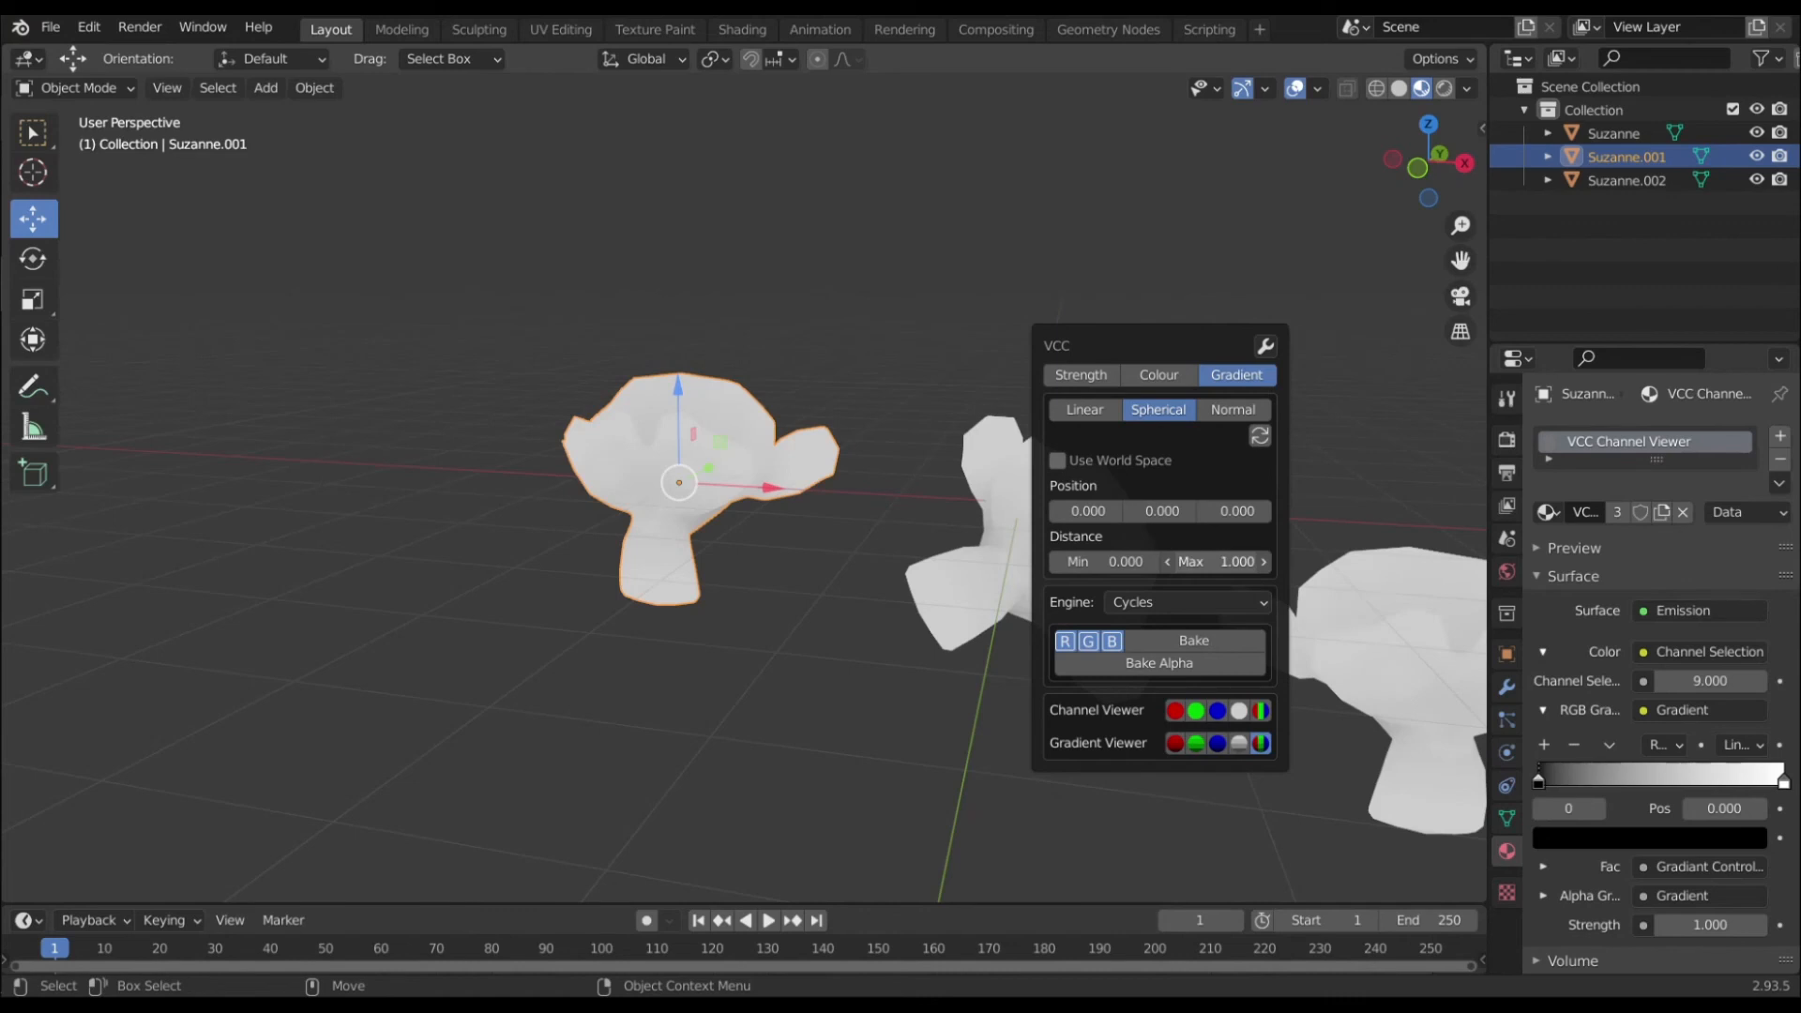
left_click(1109, 562)
type(".5")
key("Return")
mouse_move(934, 364)
middle_mouse_down()
mouse_move(998, 456)
mouse_move(656, 384)
mouse_move(983, 420)
mouse_move(1256, 392)
middle_mouse_up()
key("v")
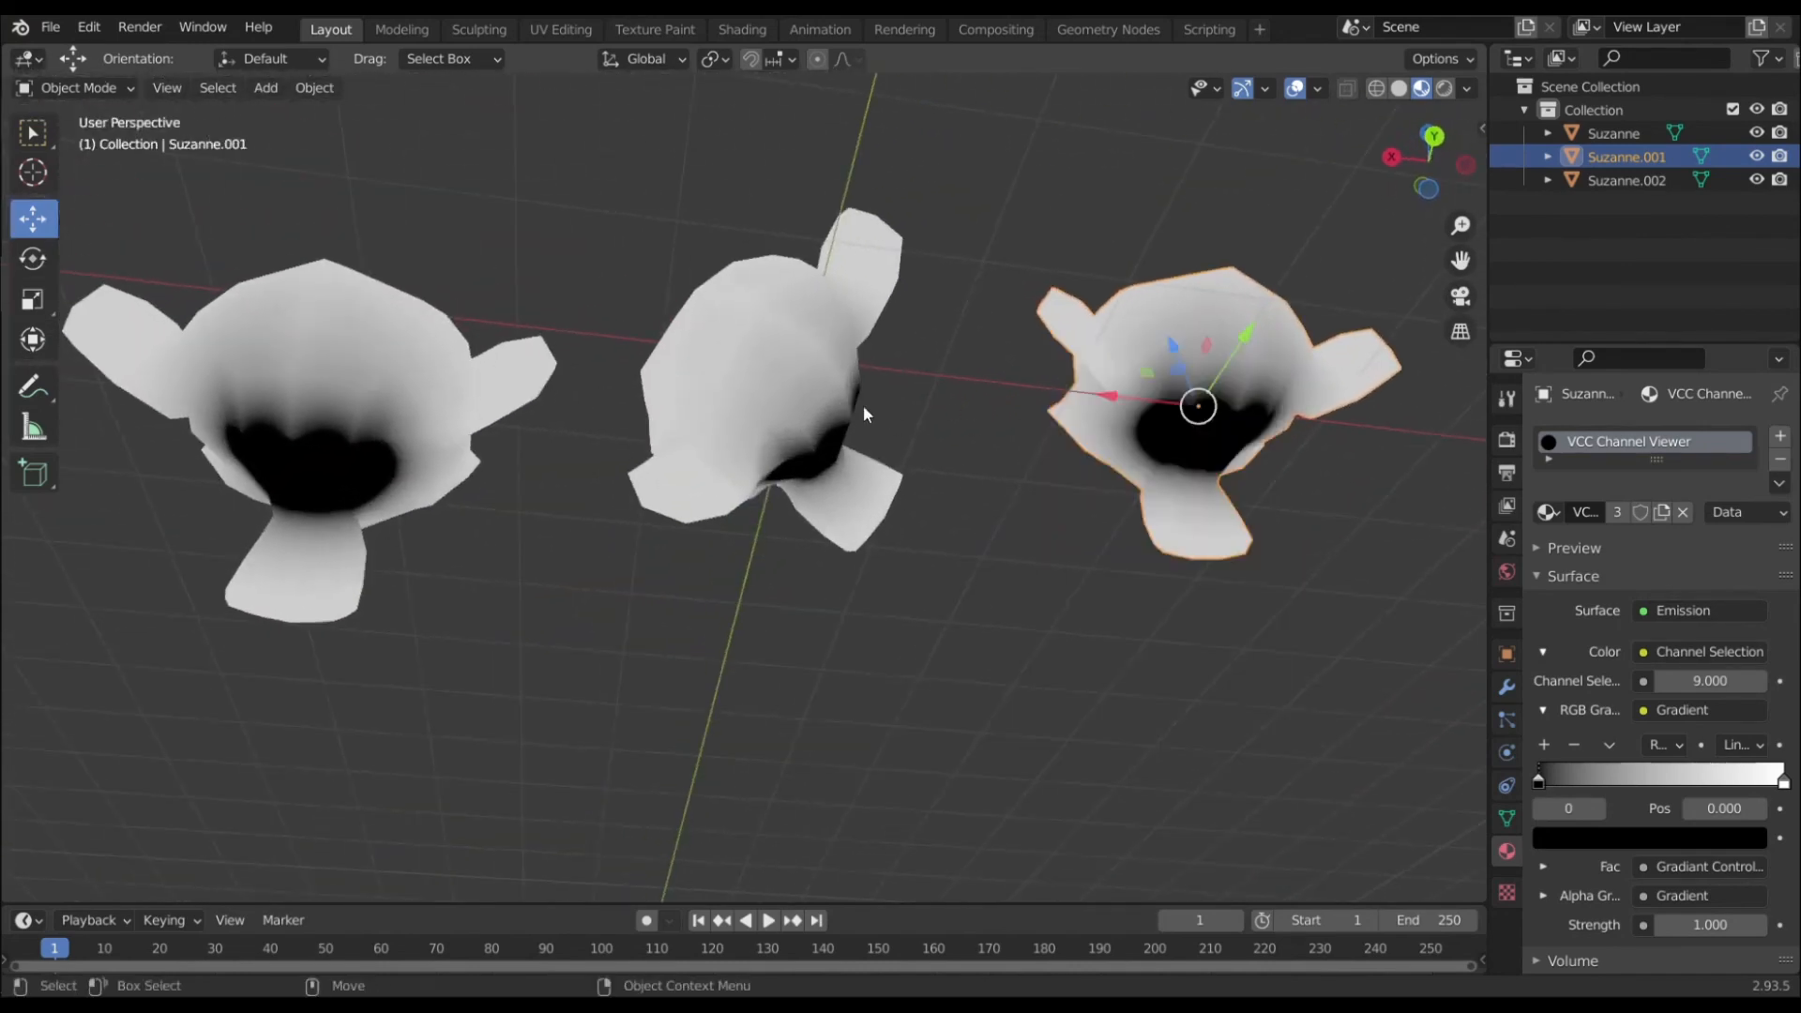
Enable Use World Space for the spherical gradient and examine its effect across the three heads
key("v")
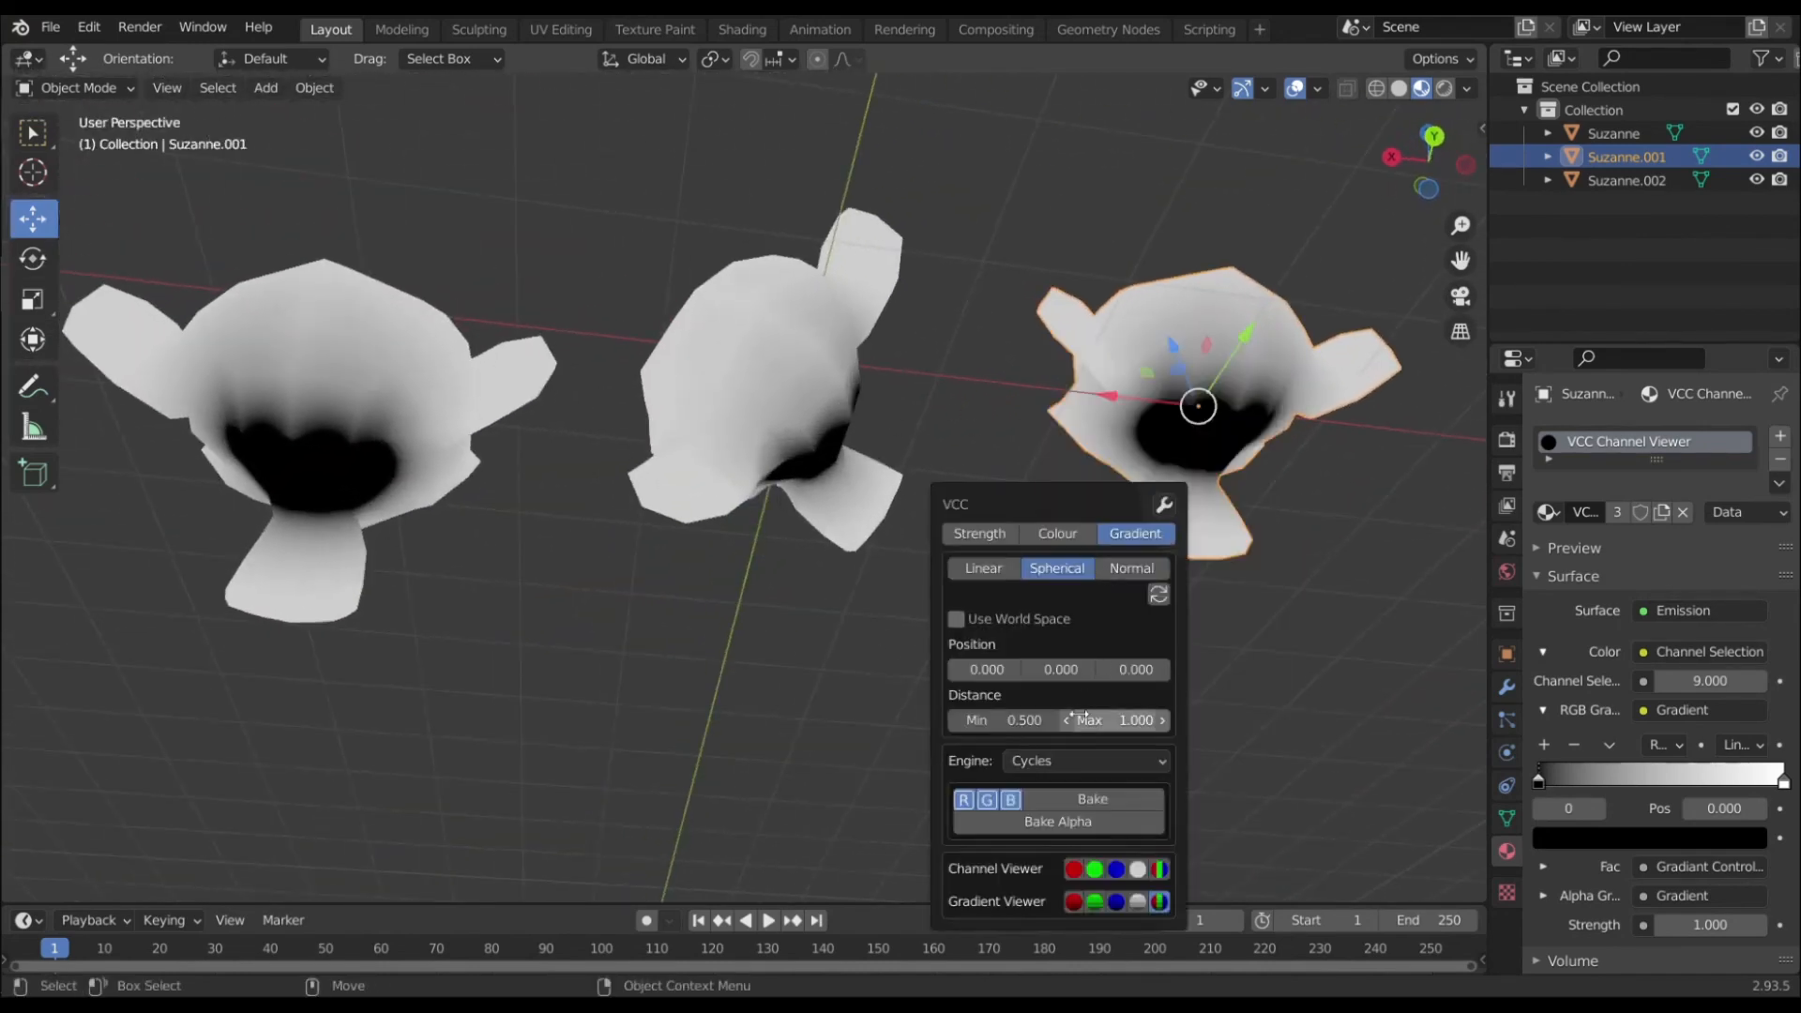
left_click(972, 620)
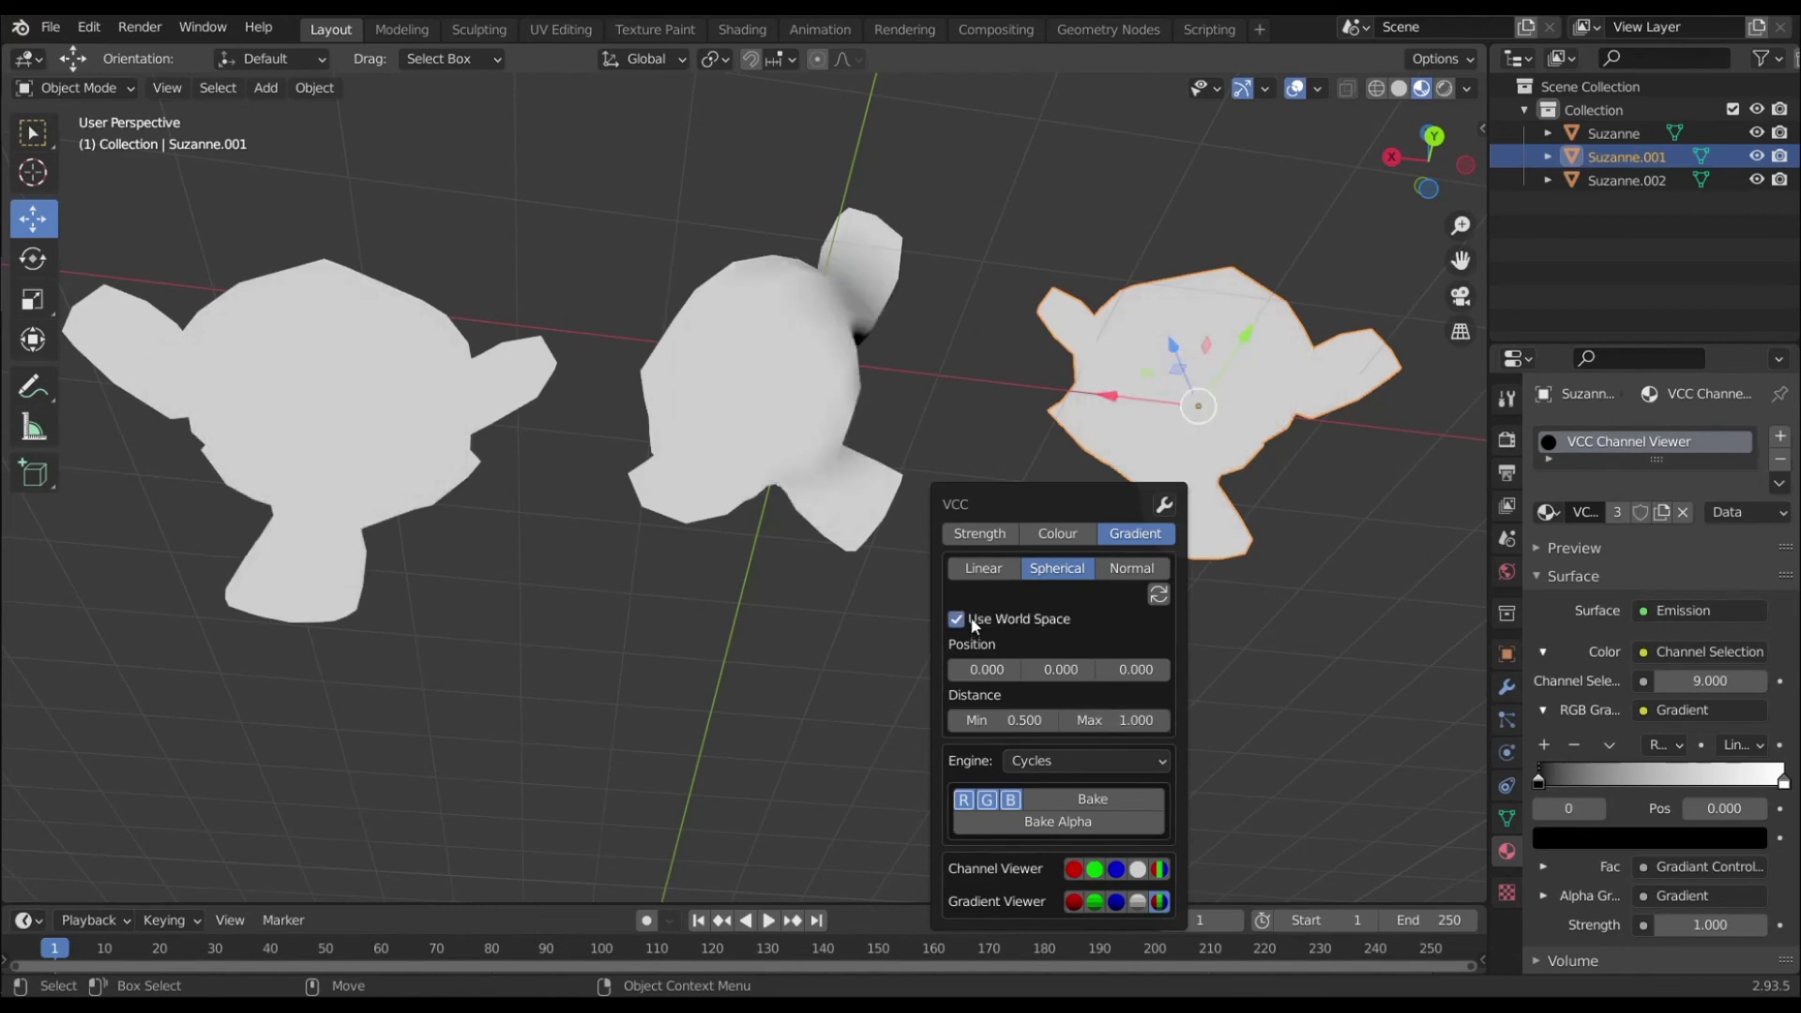
middle_click_drag(639, 331, 962, 497)
Set the world-space spherical gradient's X position to 2.100 and its maximum distance to 17.800
key("v")
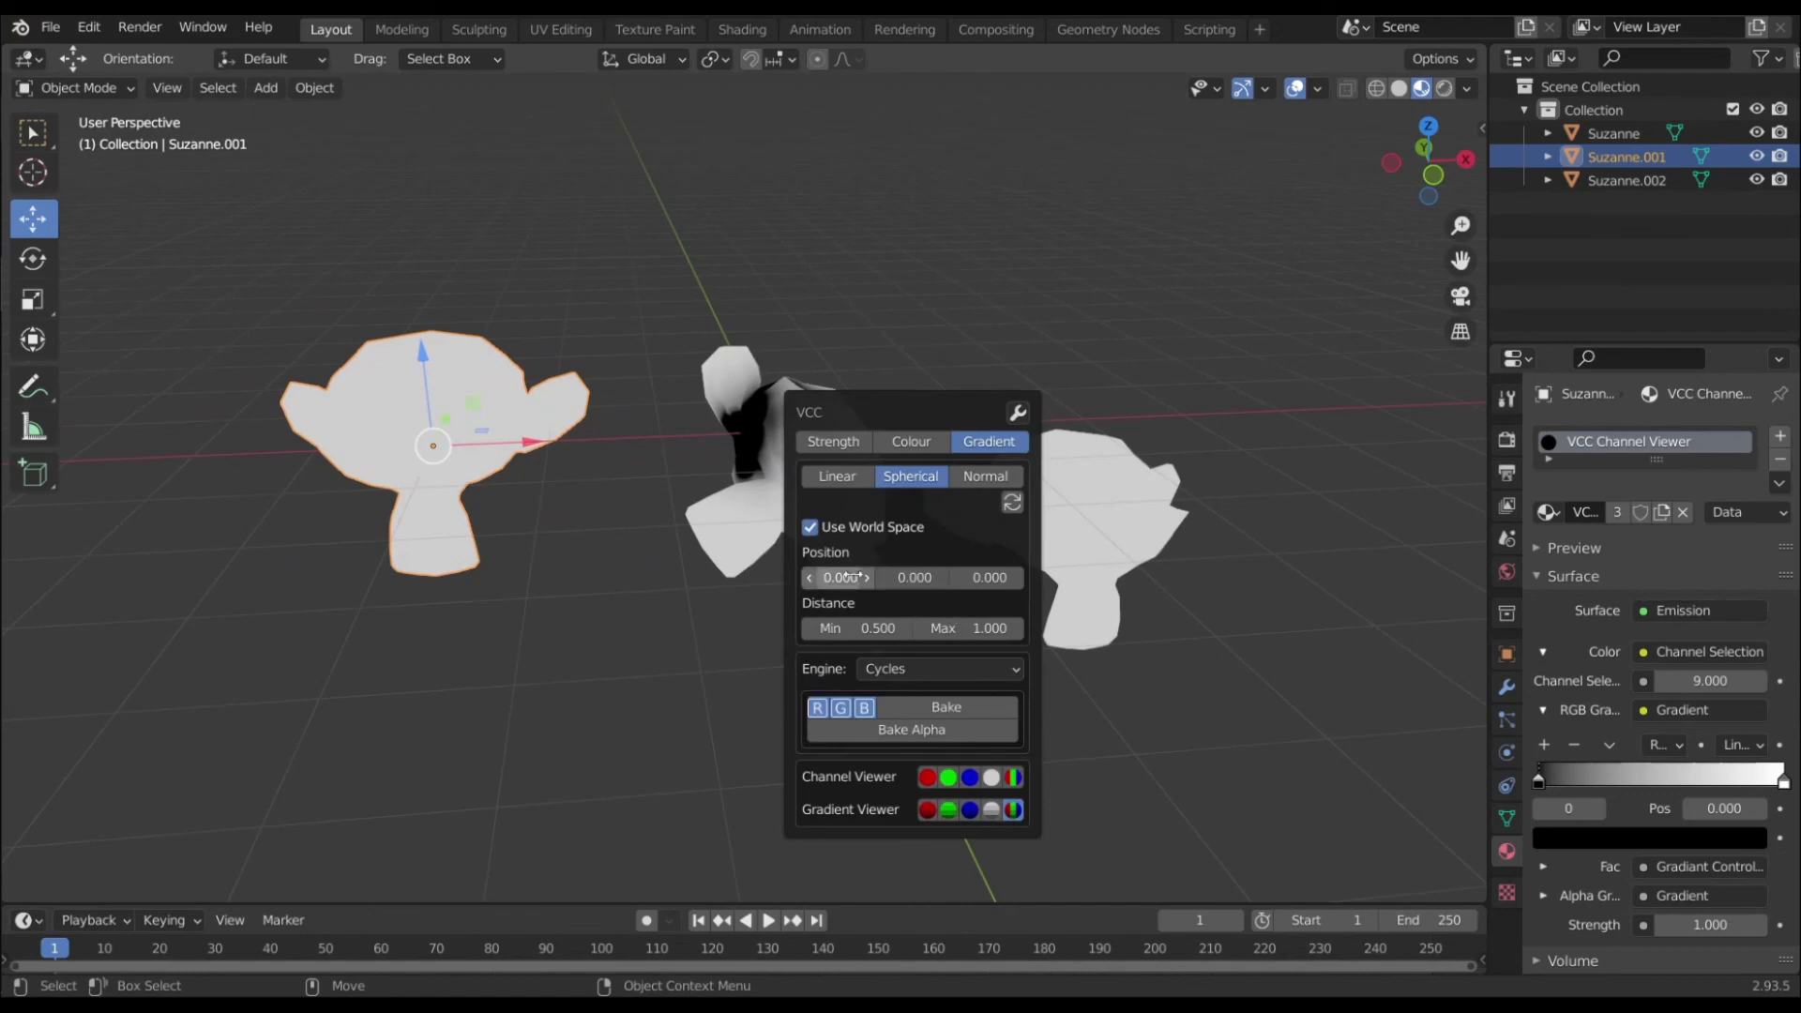
left_click_drag(846, 577, 657, 577)
middle_click_drag(1392, 514, 1096, 442)
key("v")
left_click_drag(1059, 626, 1613, 626)
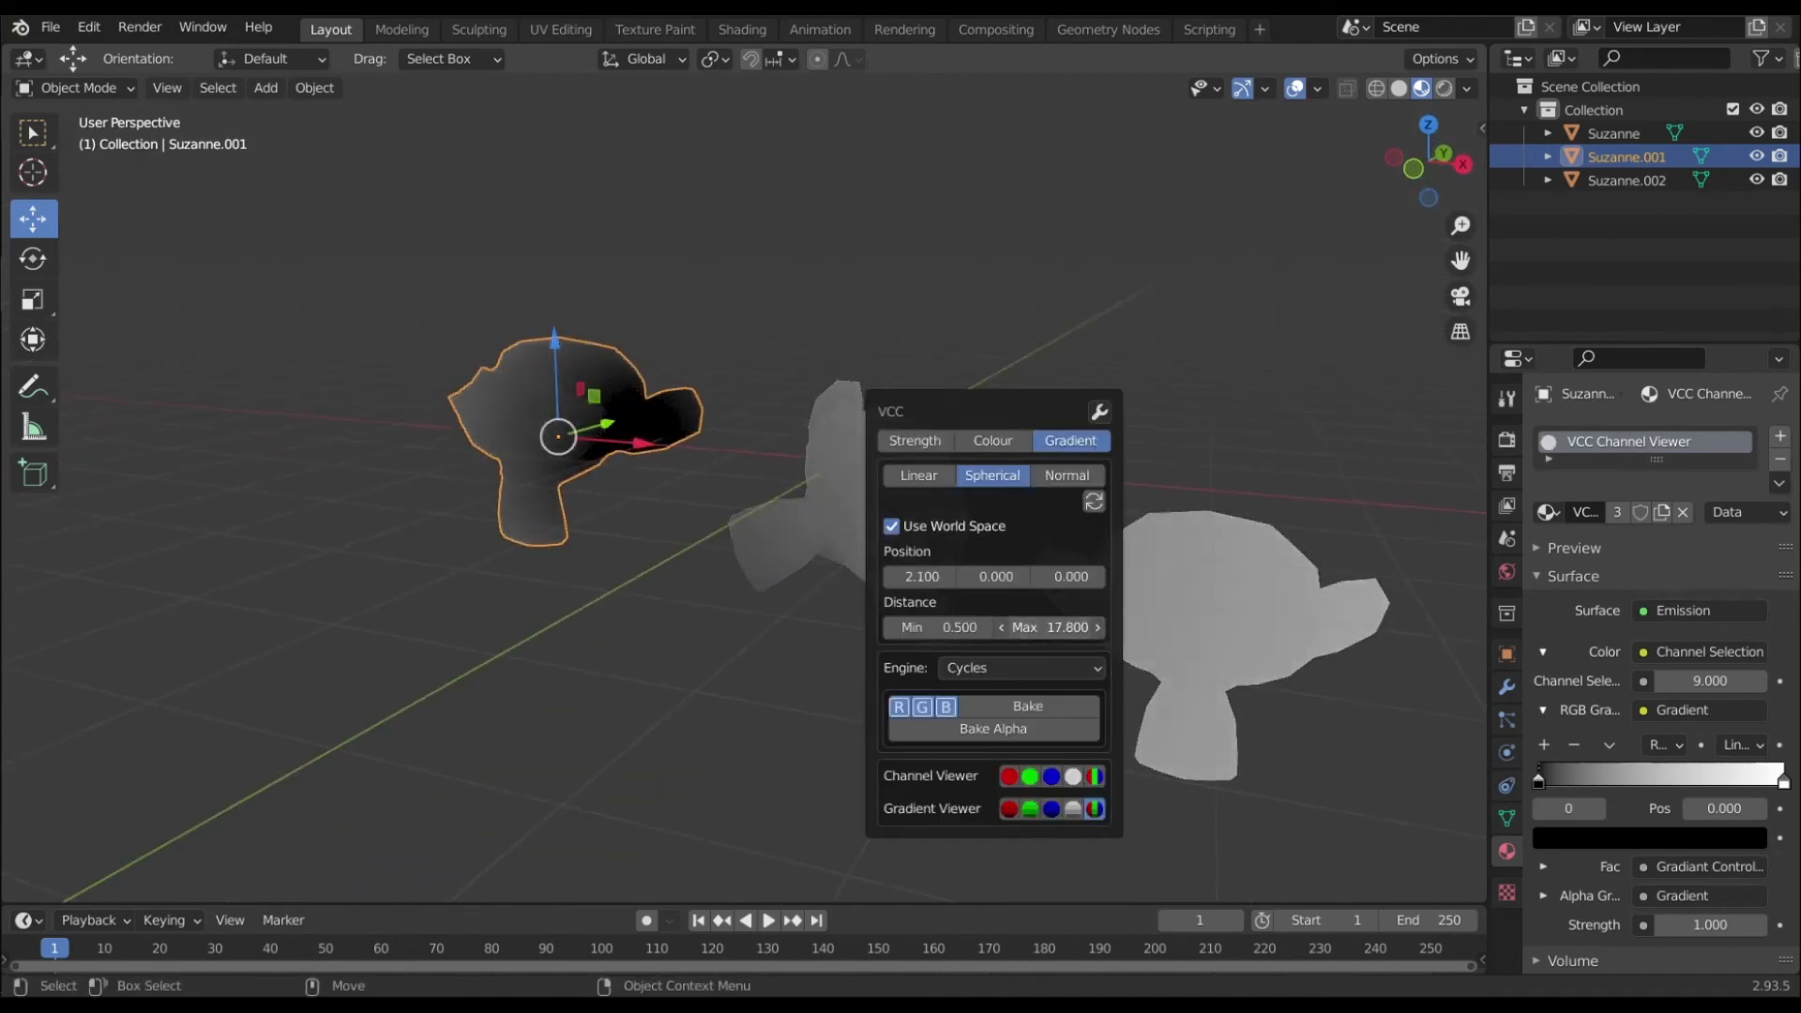
Select the right-hand monkey head and move it around through the world-space spherical gradient to test its shading
middle_click_drag(915, 394, 856, 462)
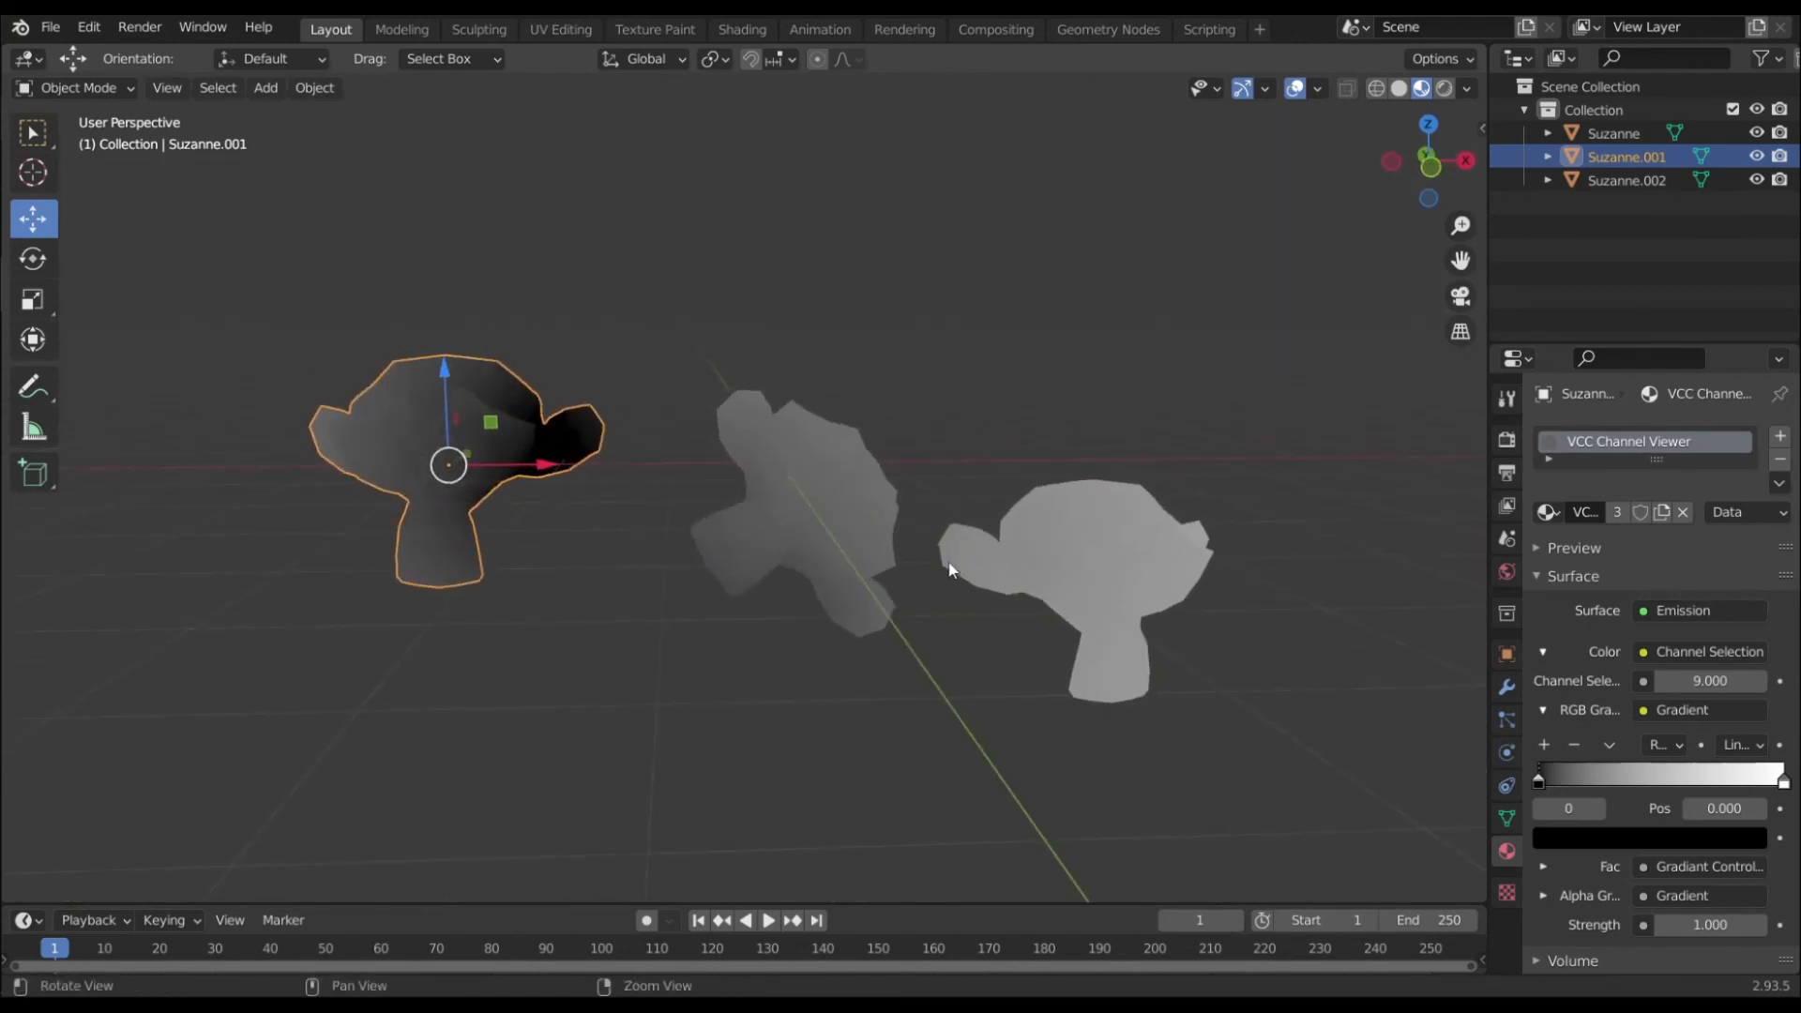
left_click(1086, 575)
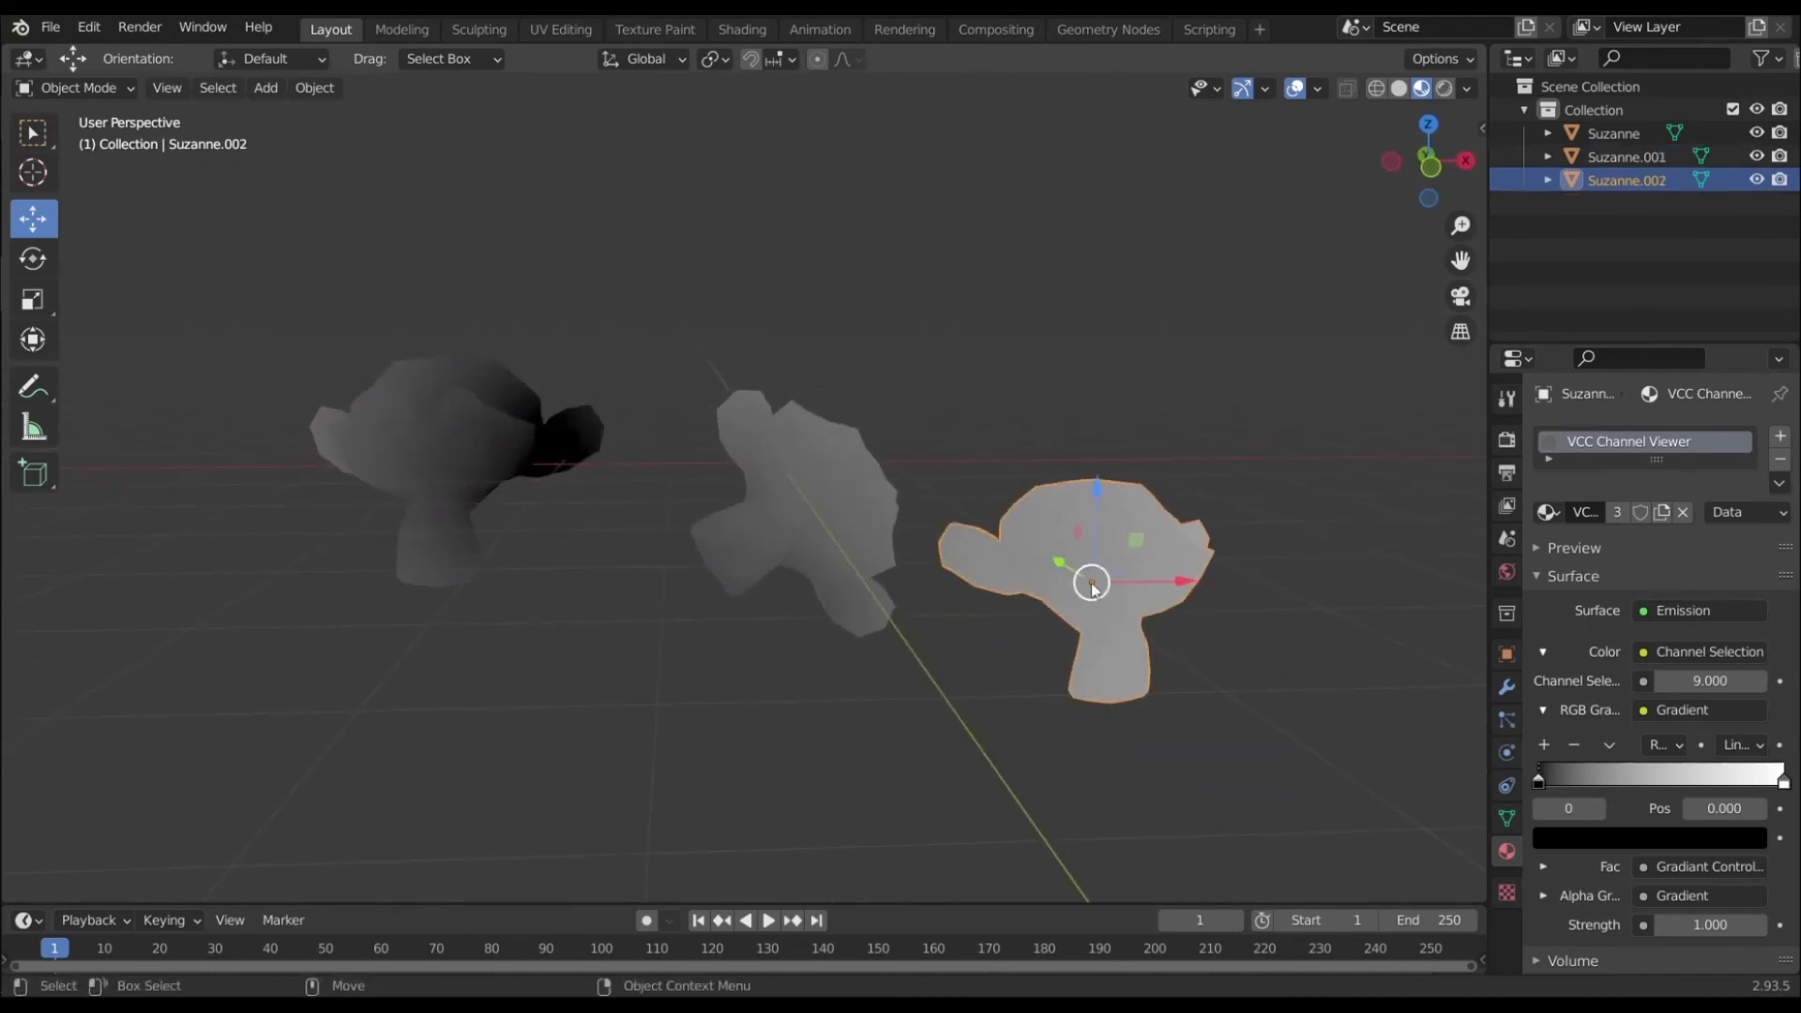
key("g")
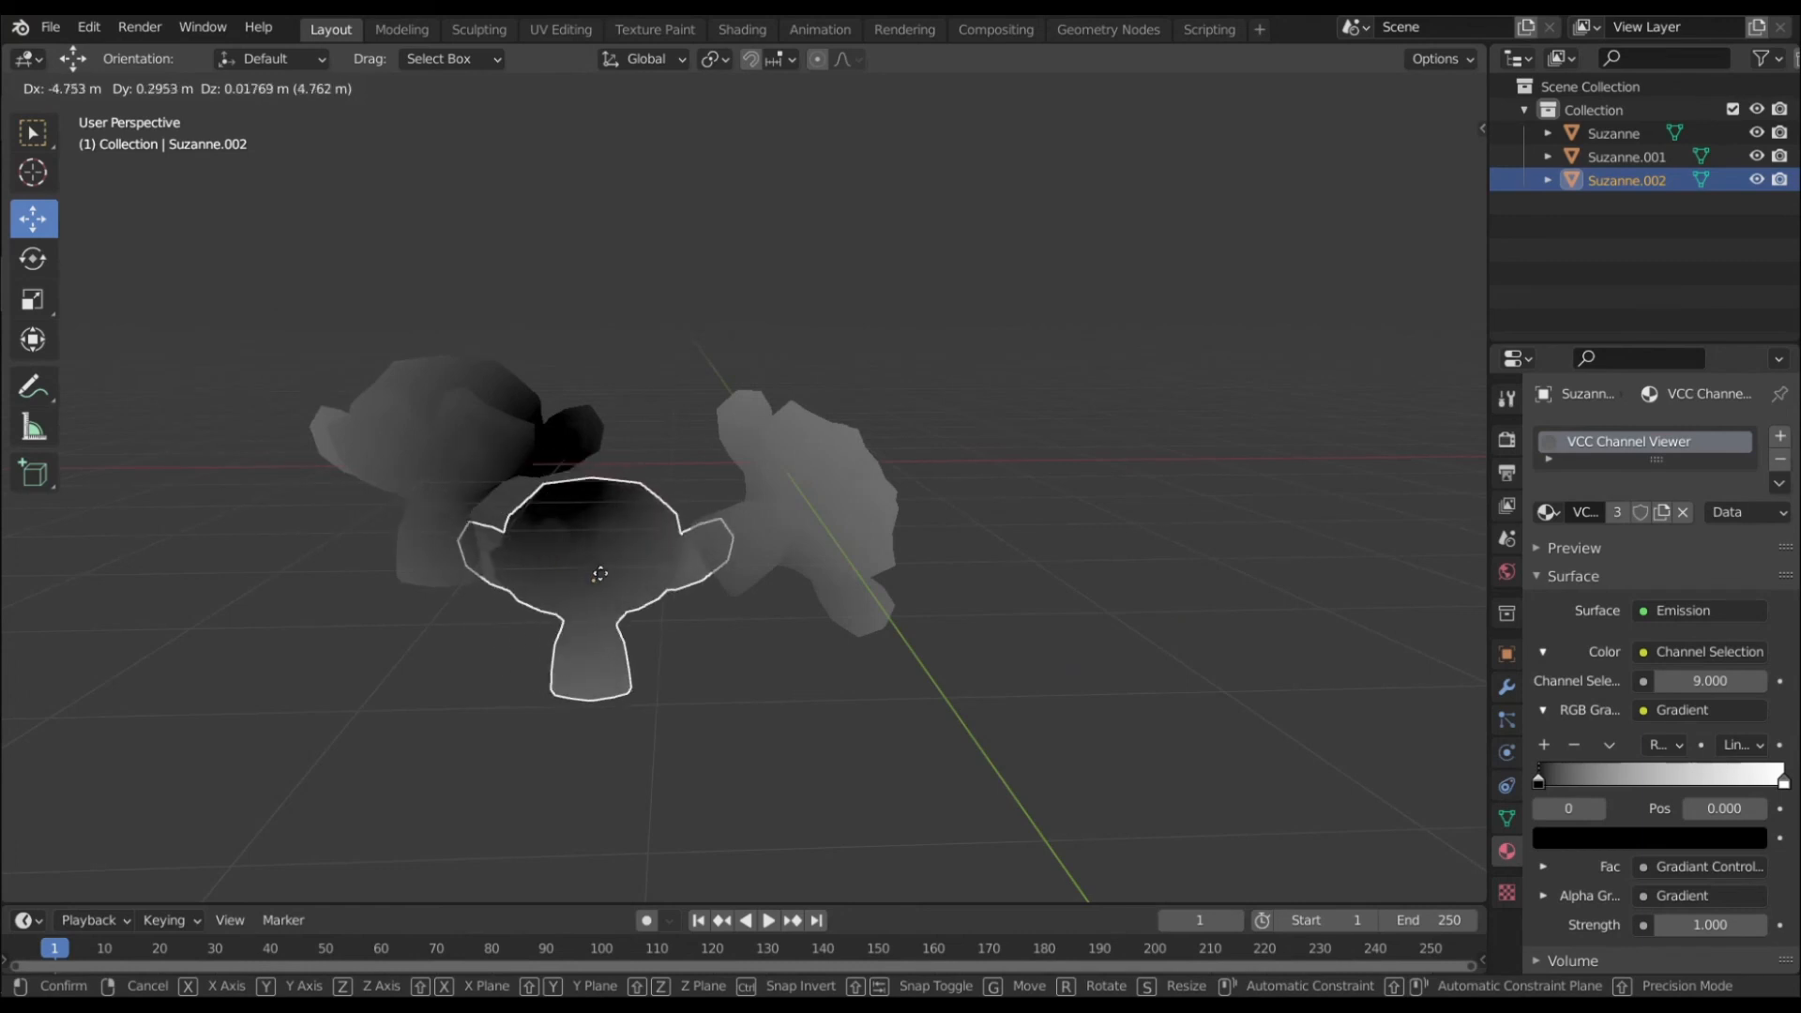
left_click(1156, 509)
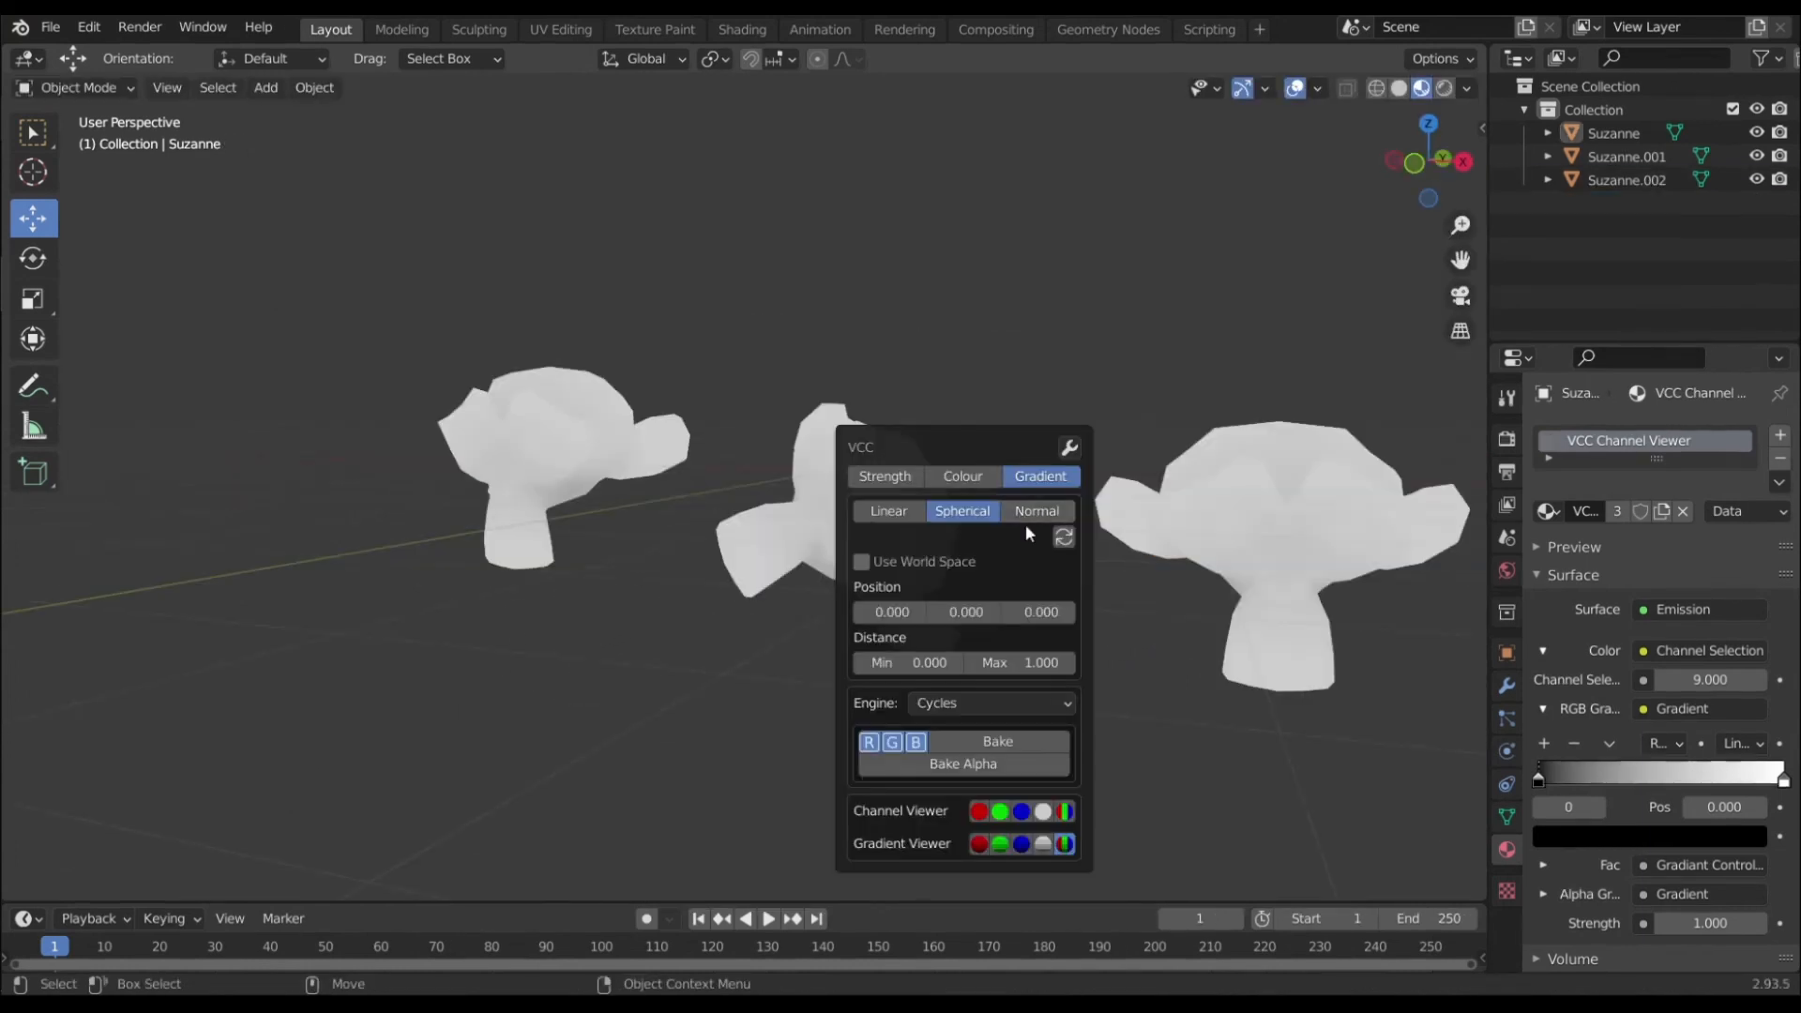
Switch the gradient type to Normal and examine the shading on the three heads
left_click(1037, 509)
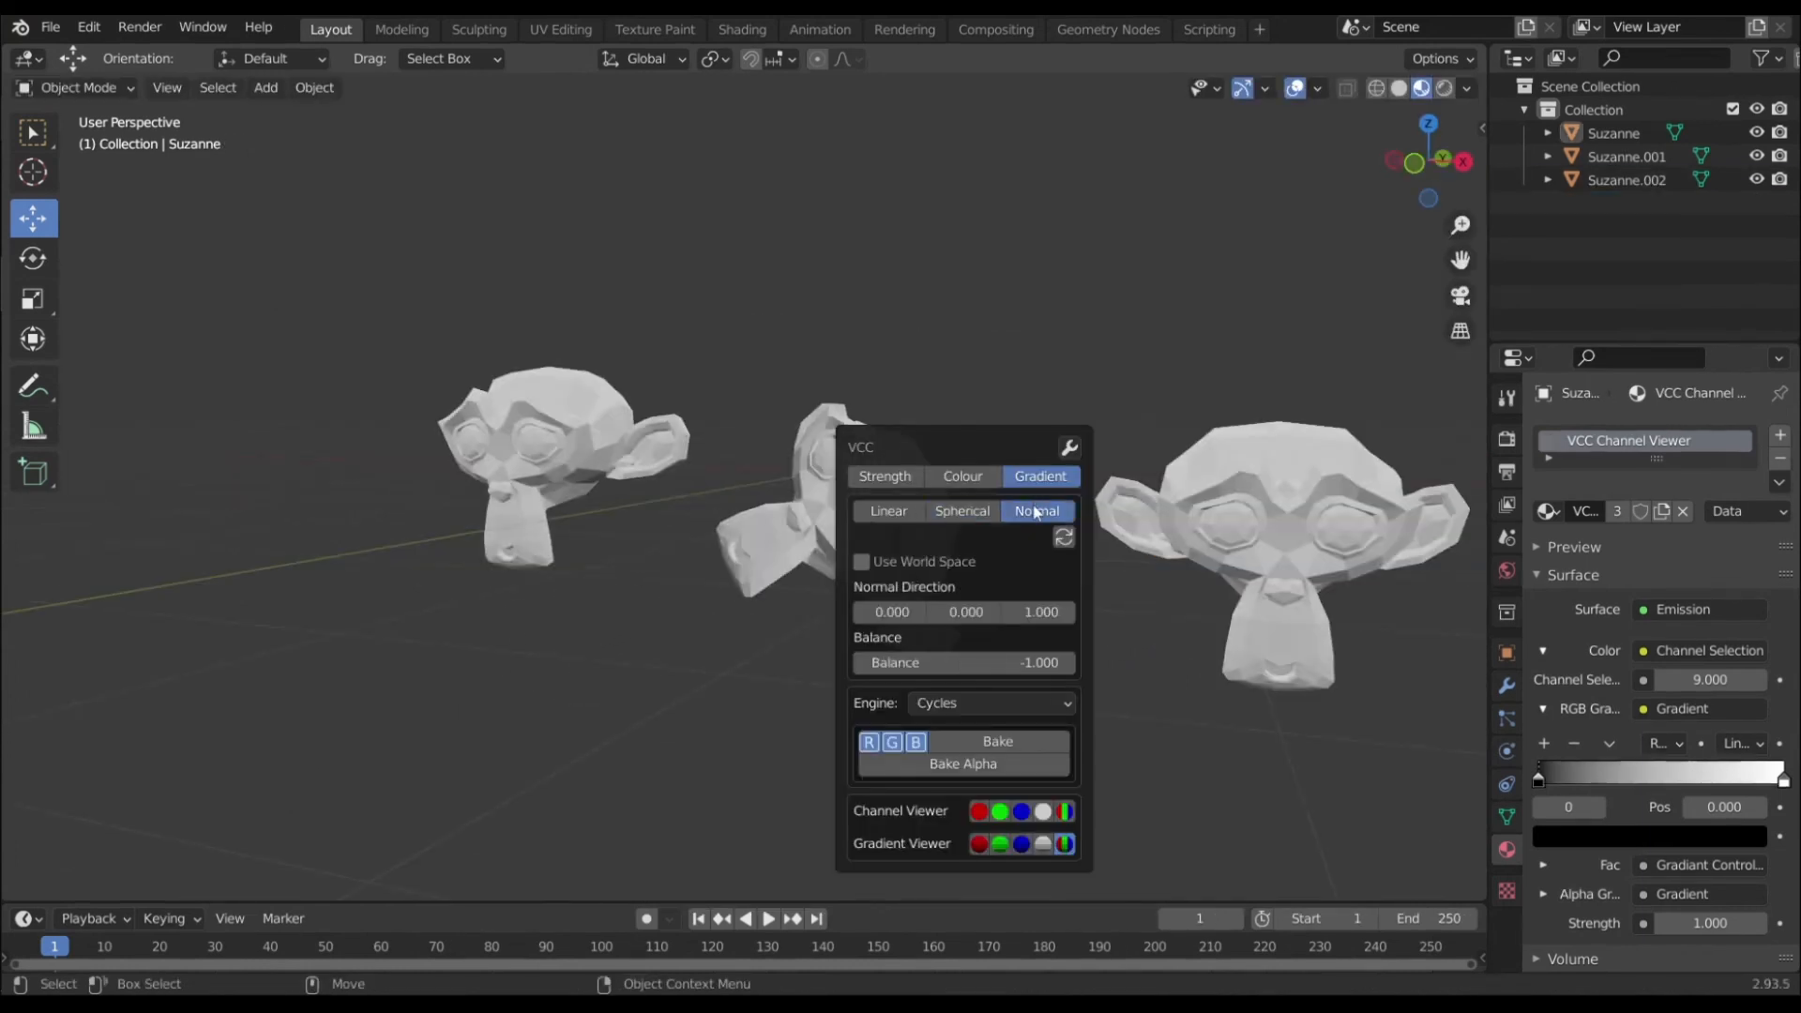
middle_click_drag(993, 366, 921, 466)
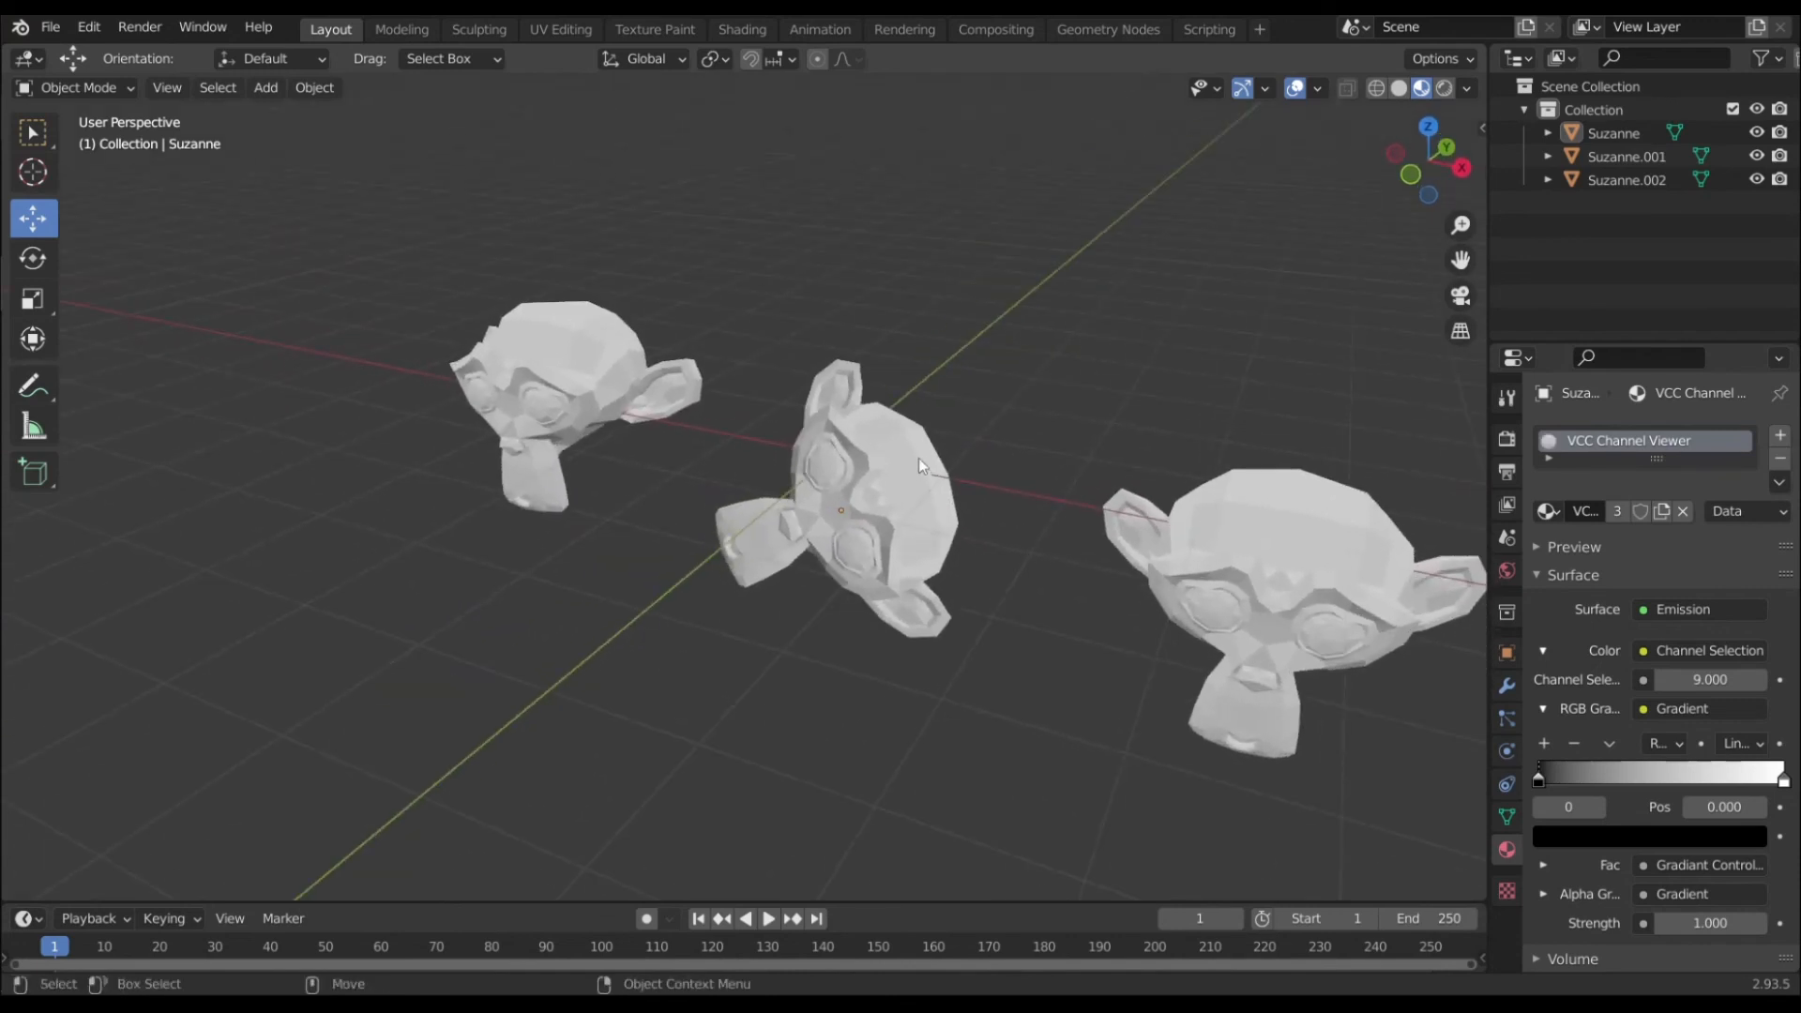
middle_click_drag(919, 466, 872, 499)
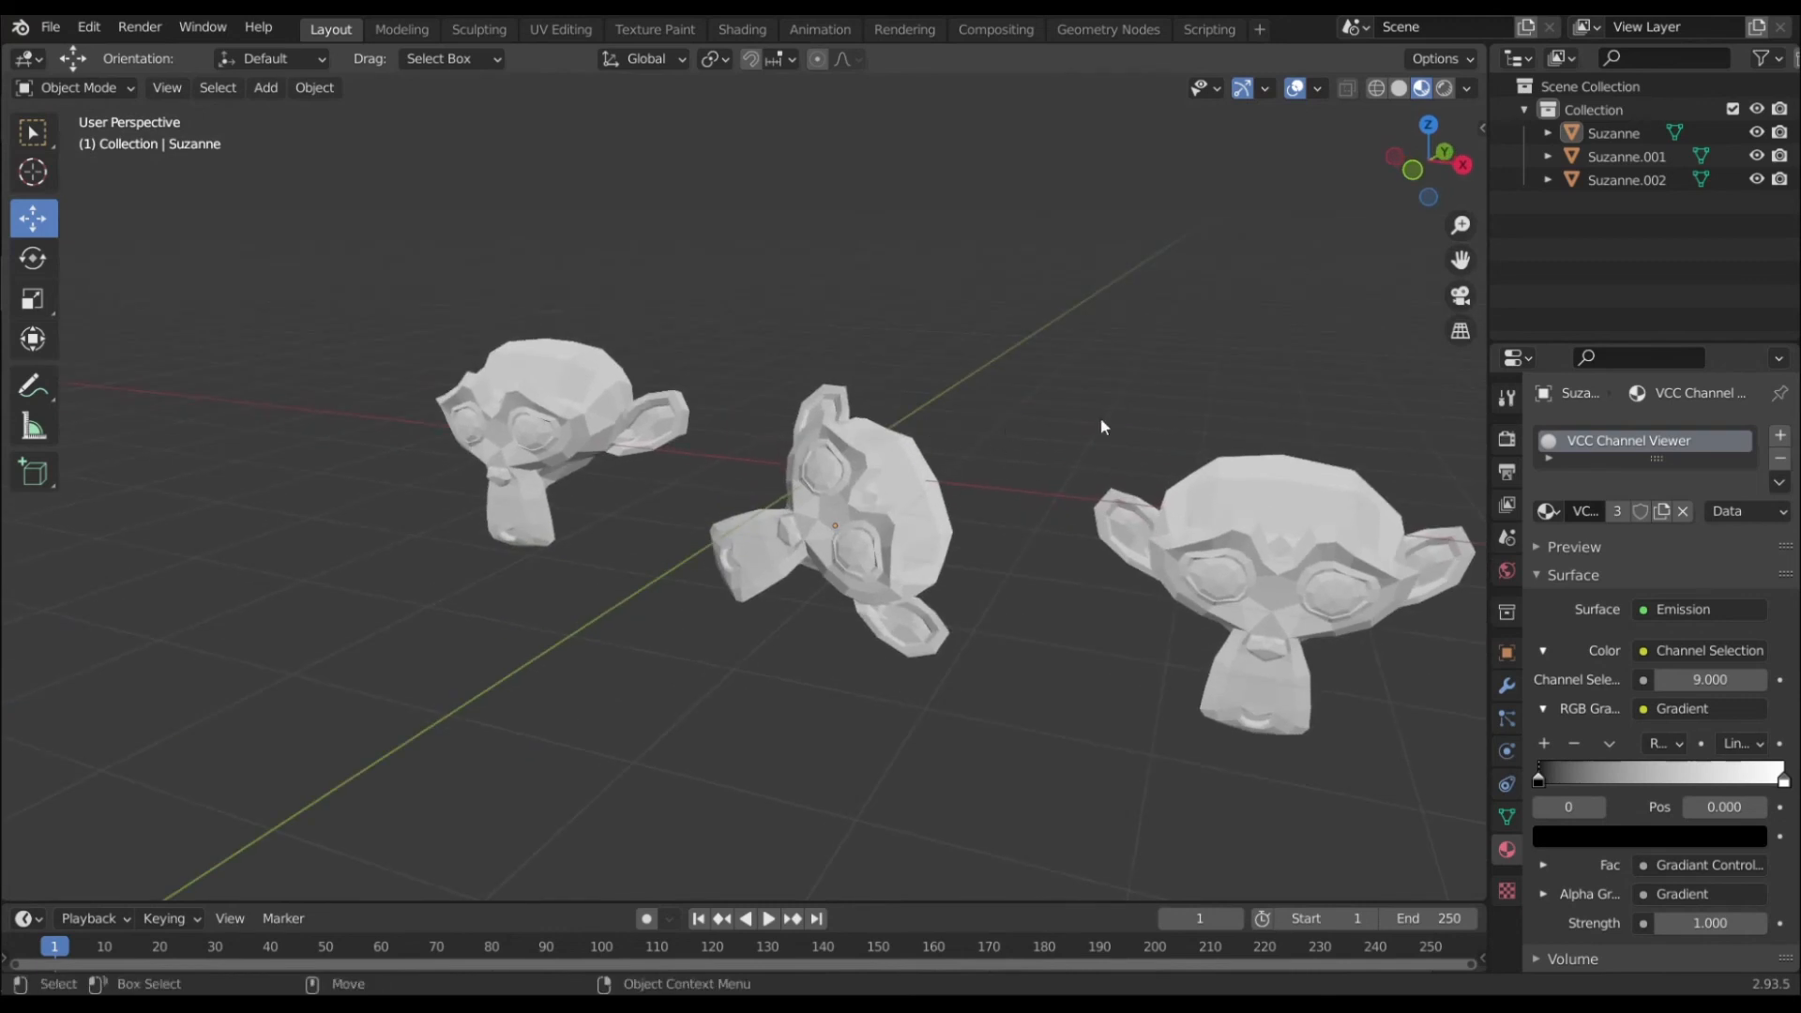
Set the normal gradient's balance to -0.100 and view the contrast on the heads' upward-facing surfaces
key("alt+v")
left_click_drag(961, 588, 1172, 588)
middle_click_drag(966, 581, 1009, 394)
key("v")
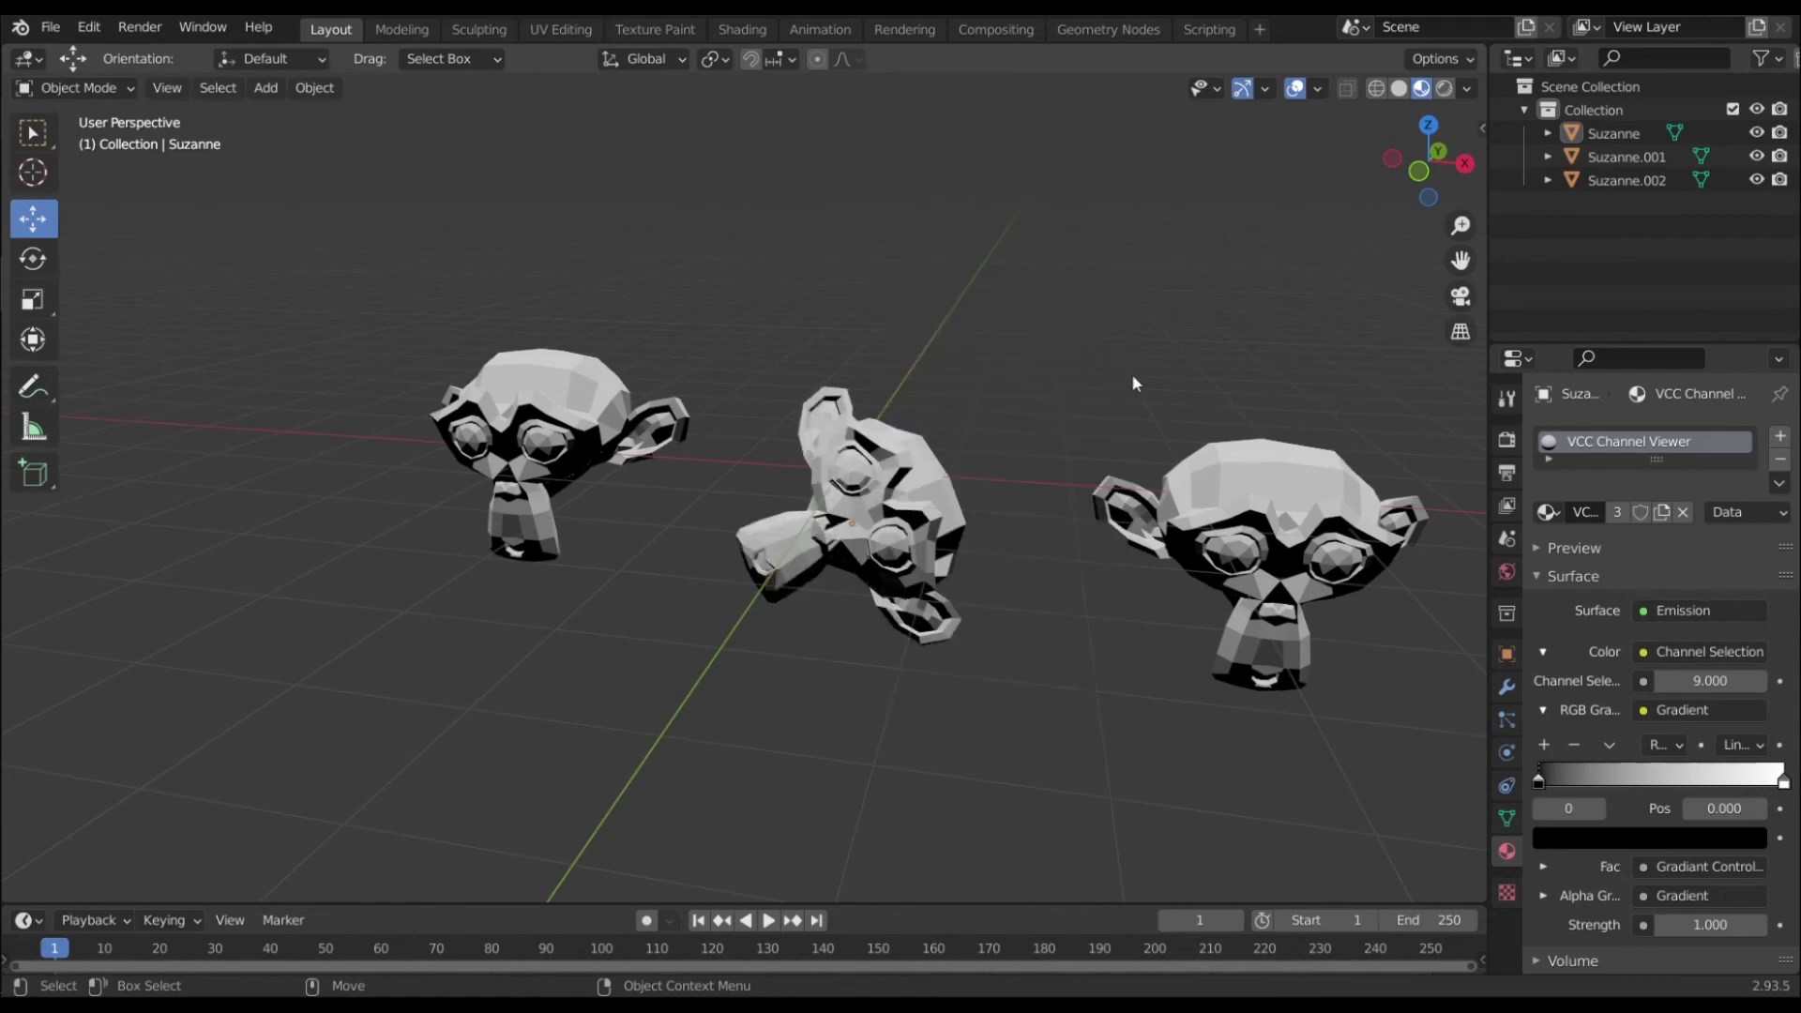
Use World Space for the normal gradient and inspect the heads from other angles
middle_click_drag(1061, 456, 825, 429)
key("shift+v")
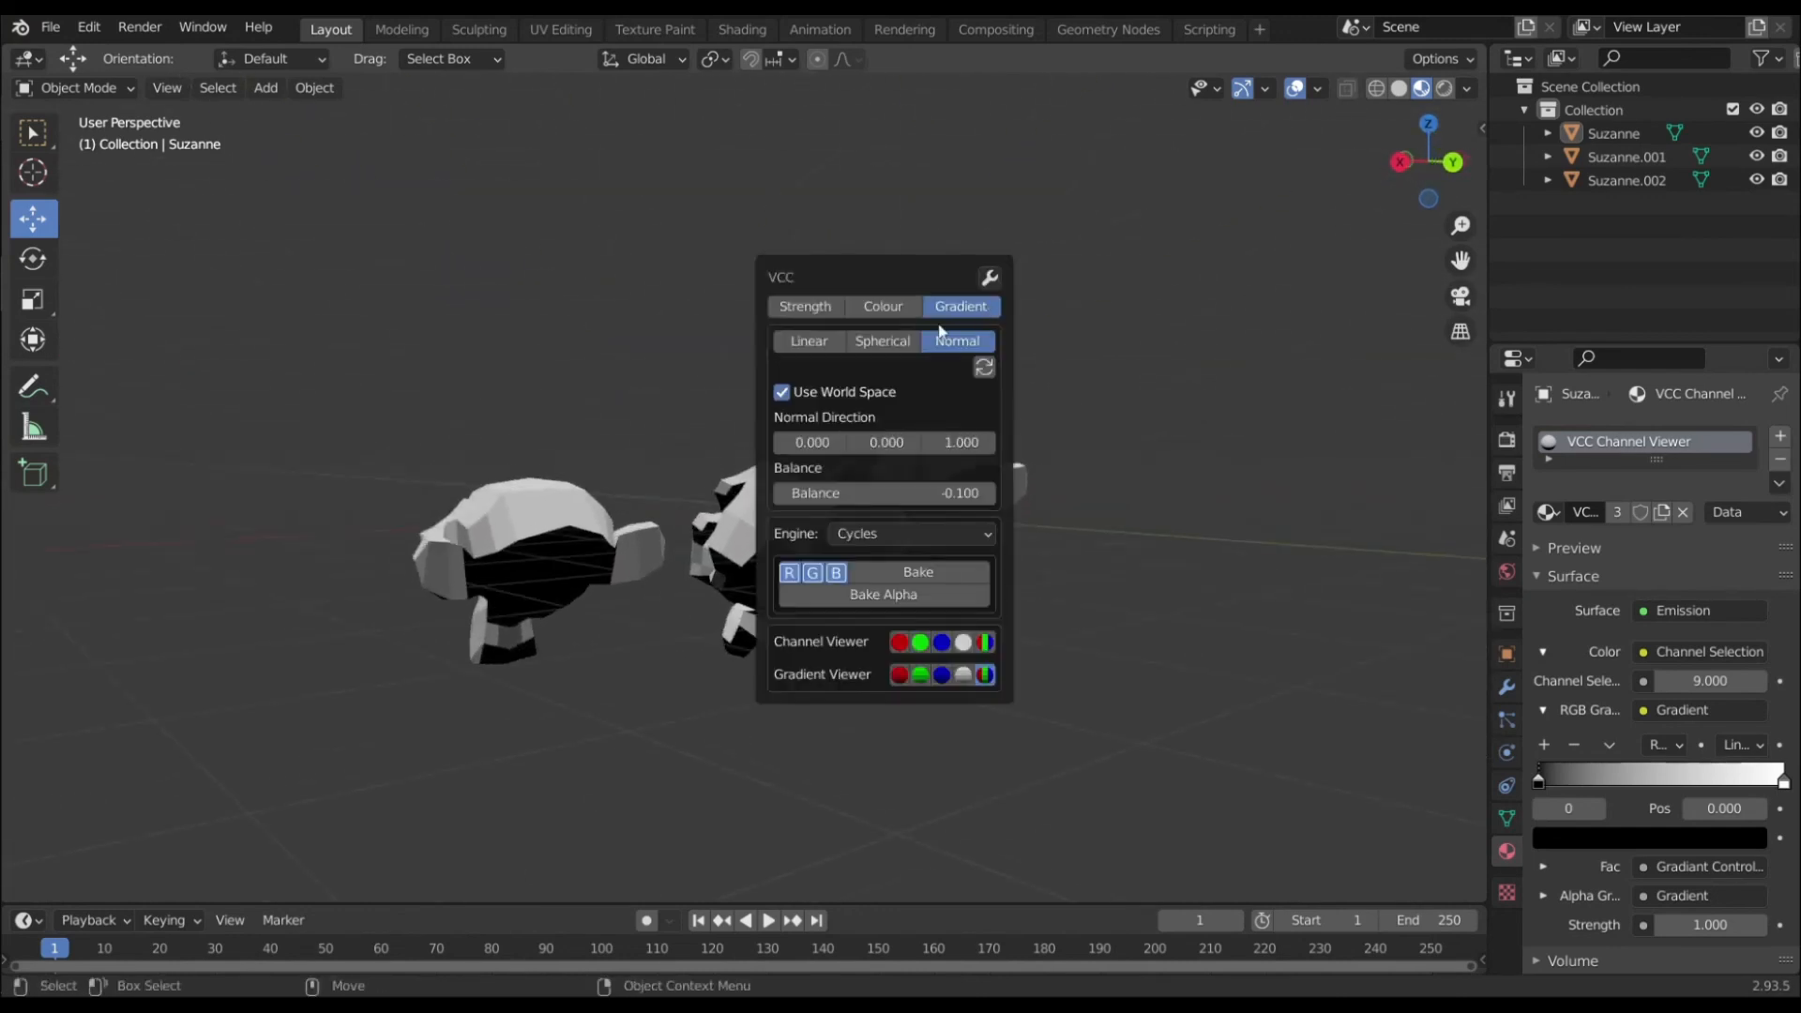
left_click(844, 395)
left_click_drag(996, 560, 1163, 577, "alt")
Select the middle monkey head and rotate it upright to test the world-space normal gradient
left_click(865, 530)
key("e")
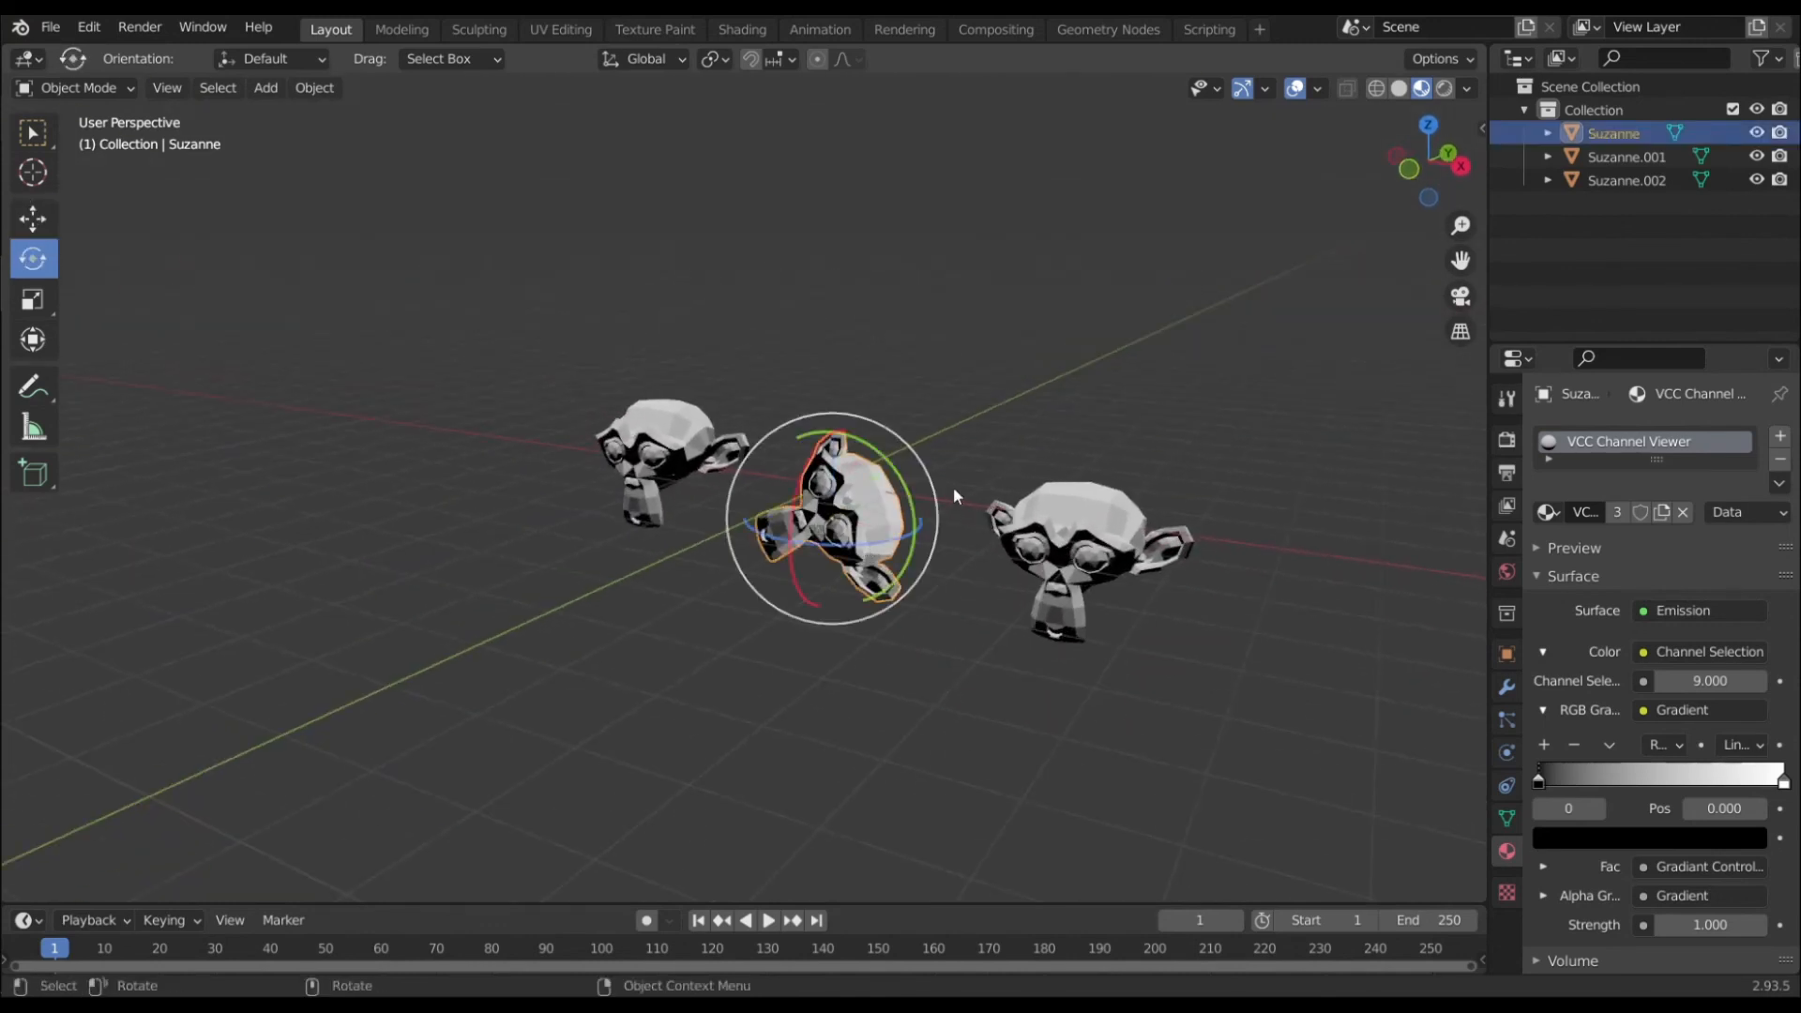
left_click_drag(889, 475, 808, 389)
middle_click_drag(996, 364, 1029, 362)
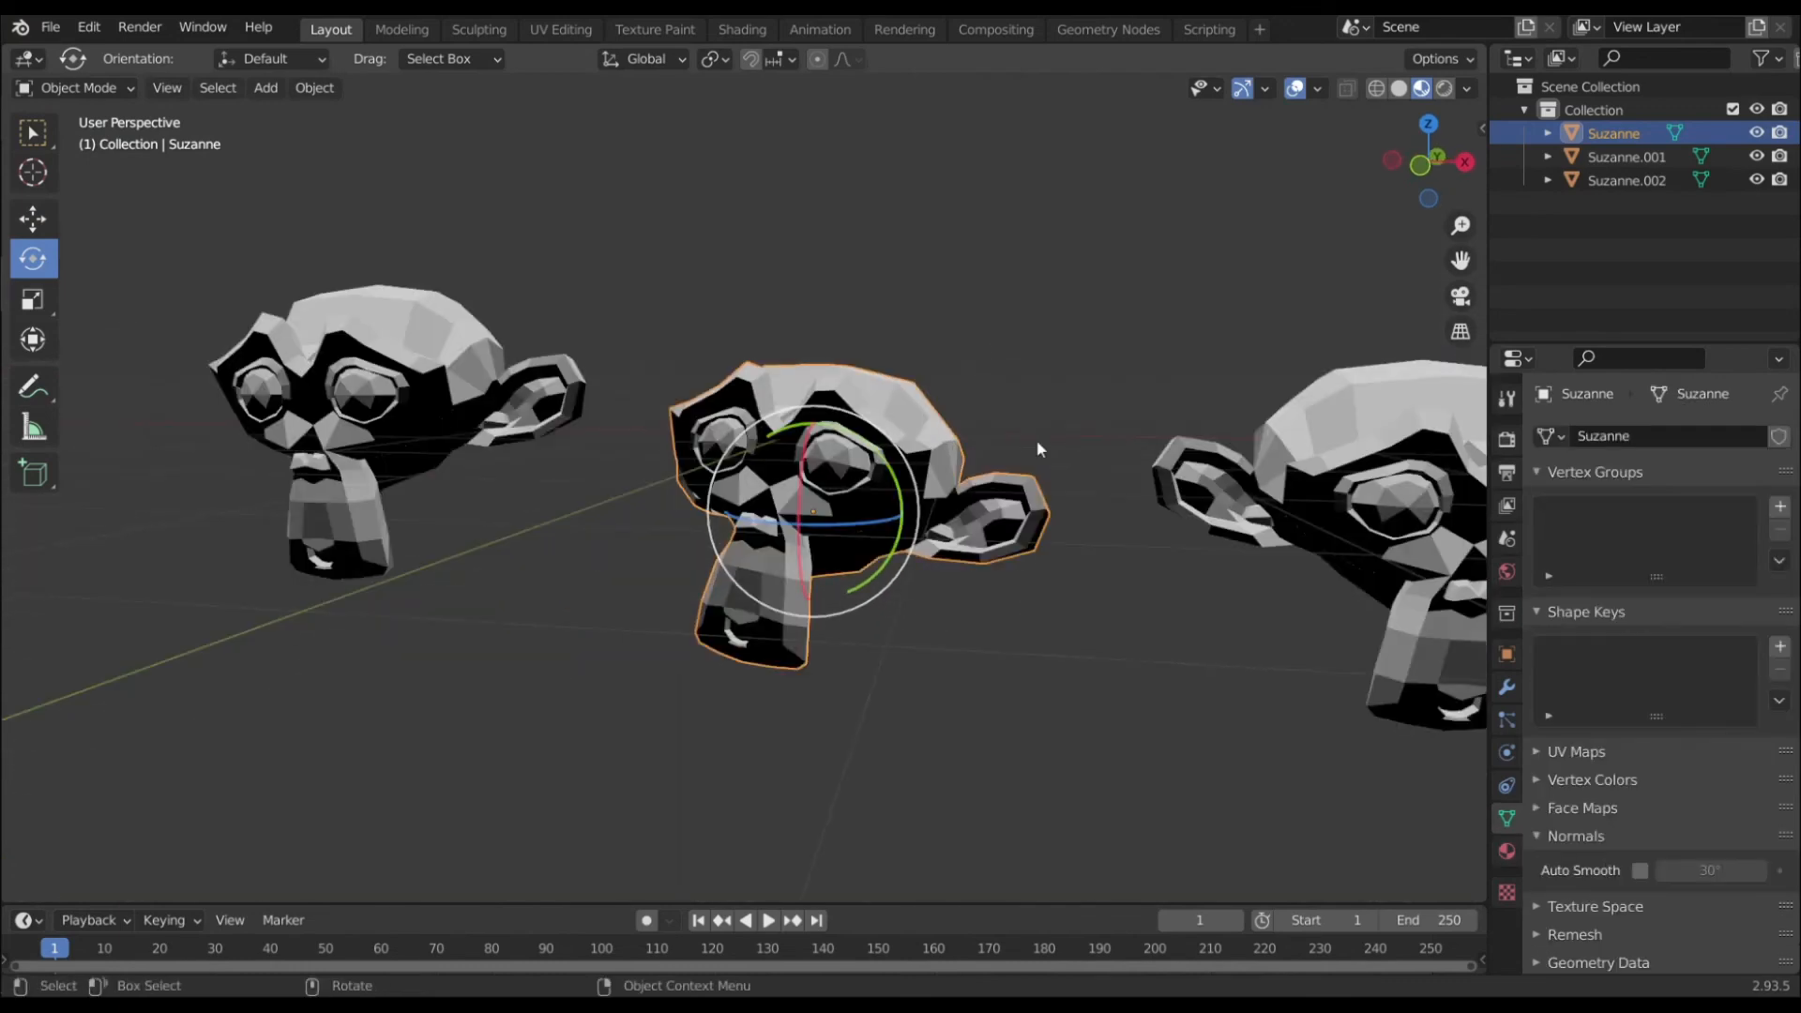
Apply Shade Smooth to the middle monkey head and deselect it to compare with the flat-shaded heads
right_click(945, 454)
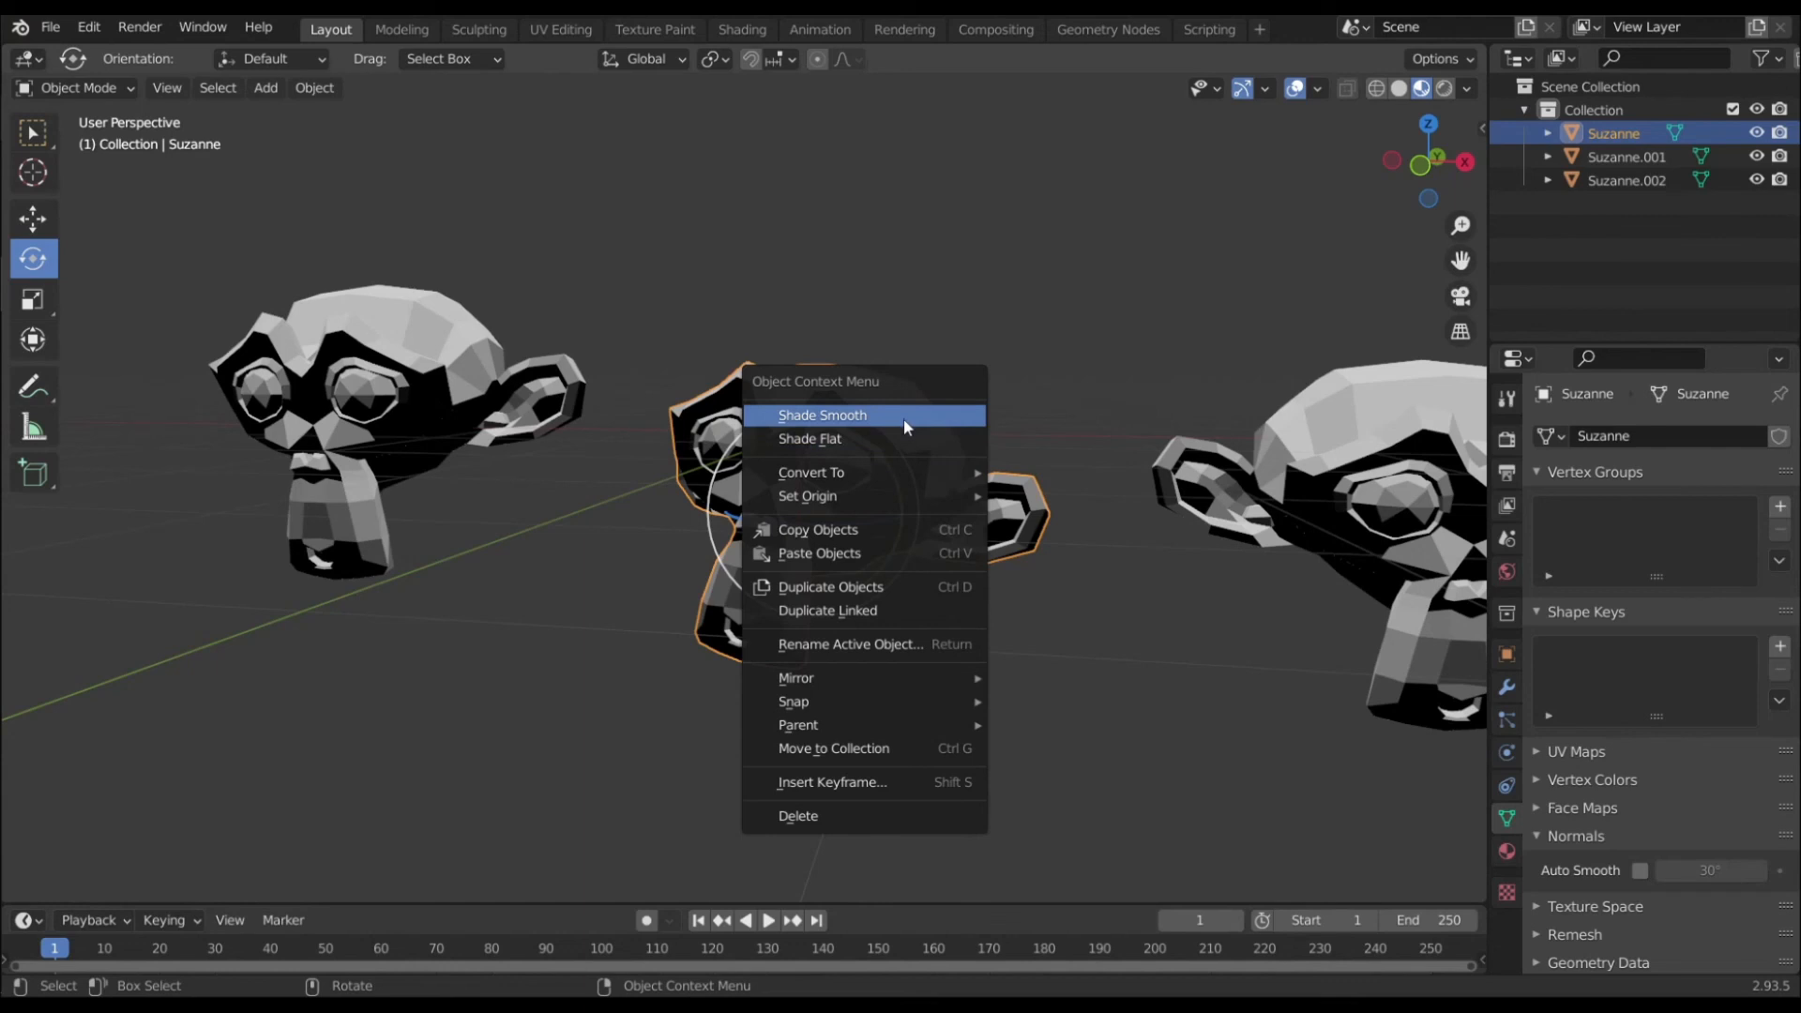
left_click(899, 412)
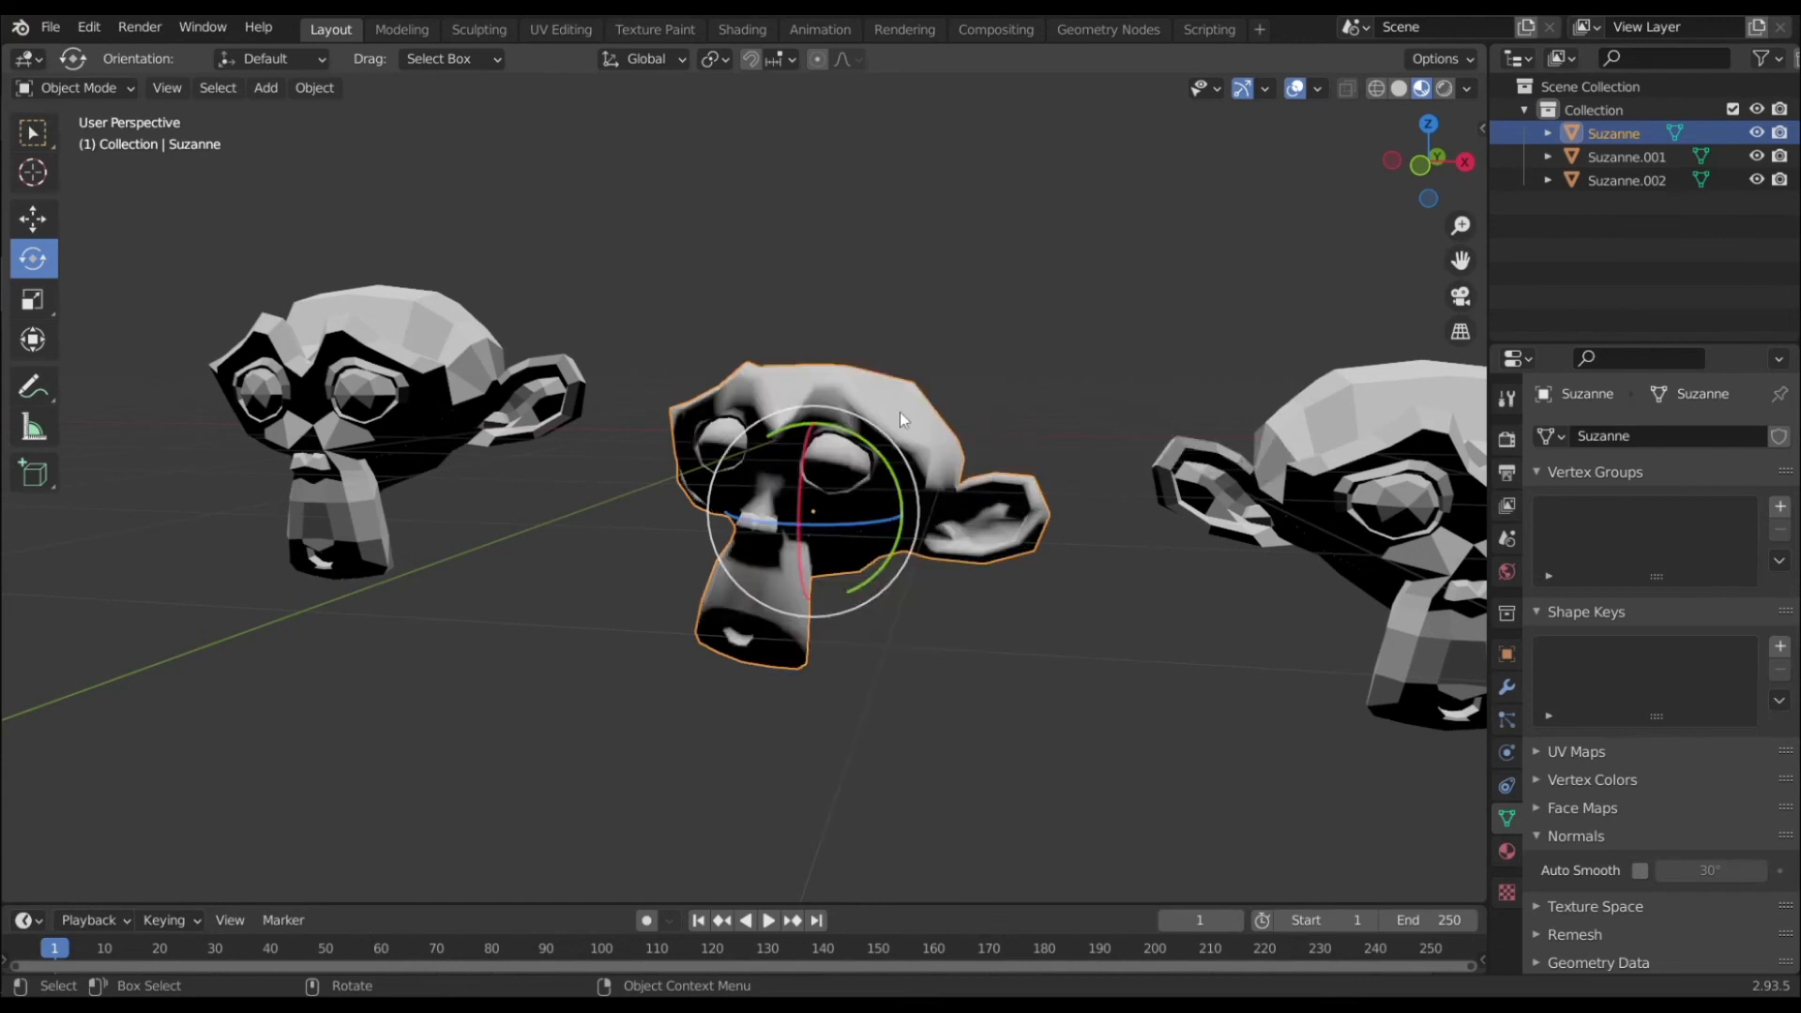
left_click(1022, 405)
mouse_move(892, 418)
middle_mouse_down()
mouse_move(780, 441)
mouse_move(877, 429)
middle_mouse_up()
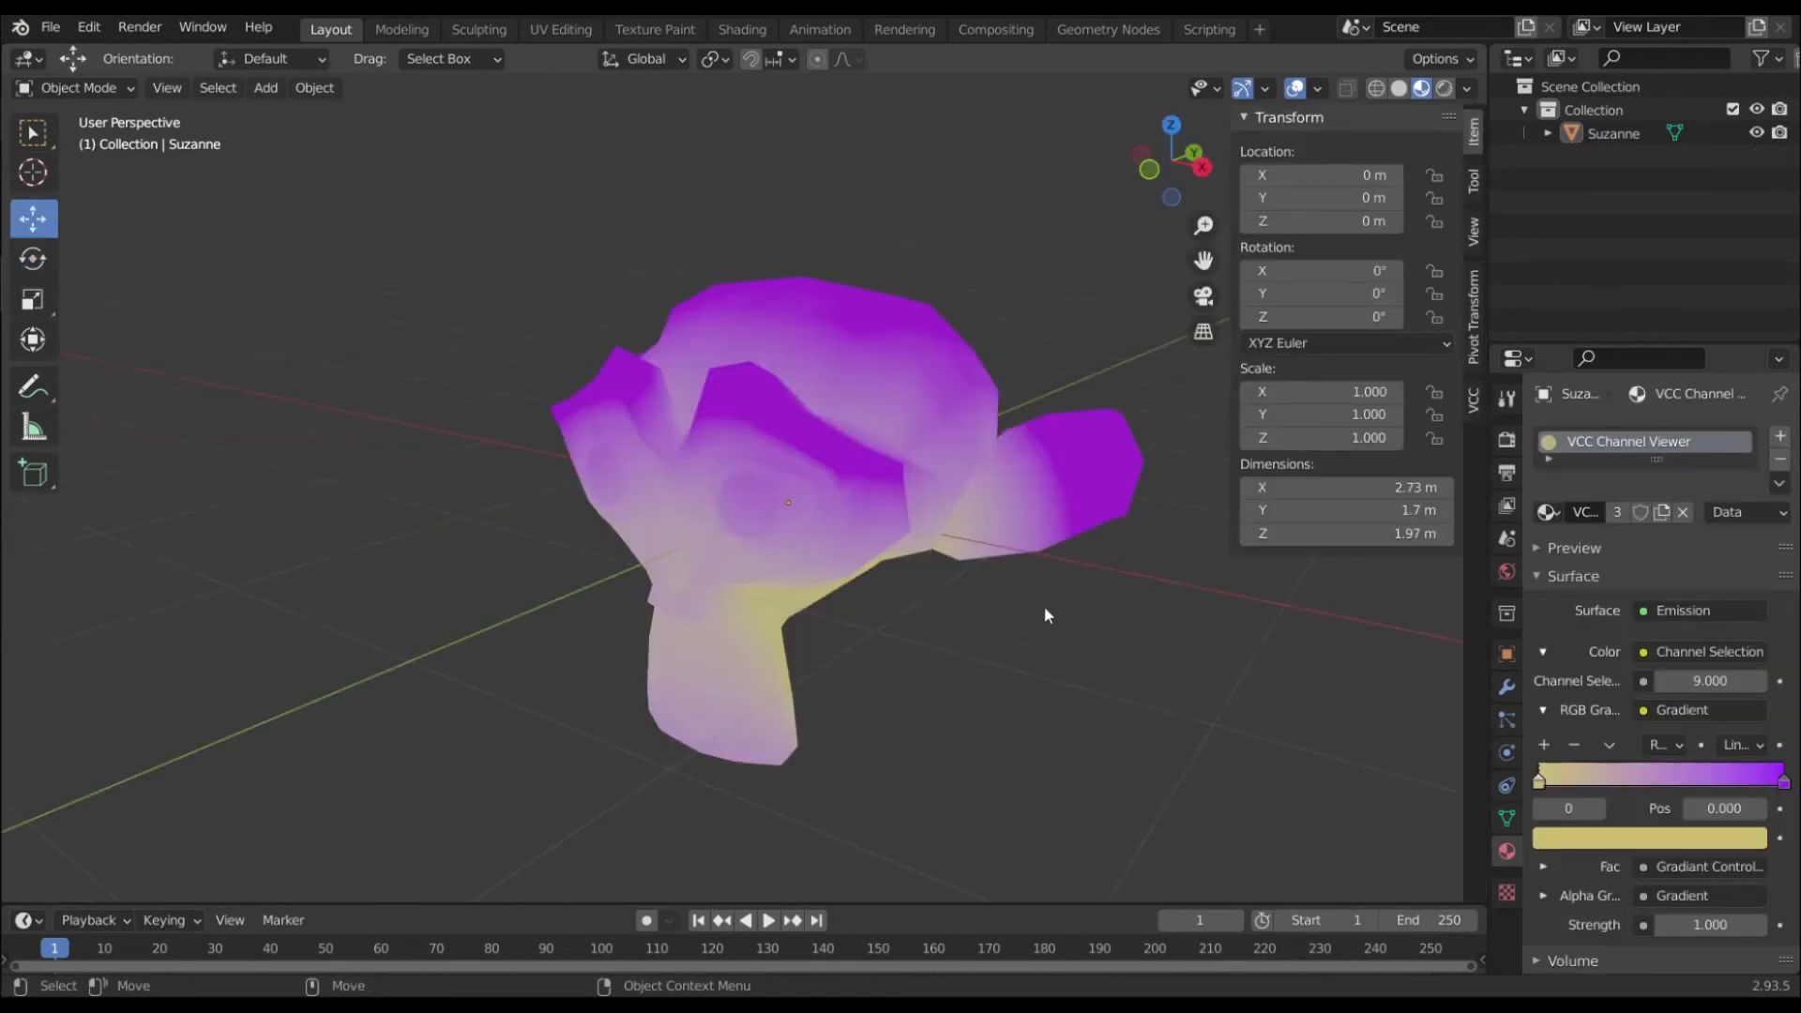
Enter Edit Mode on the purple-and-yellow monkey head, try partial vertex selections, and select all its vertices
left_click(972, 474)
key("Tab")
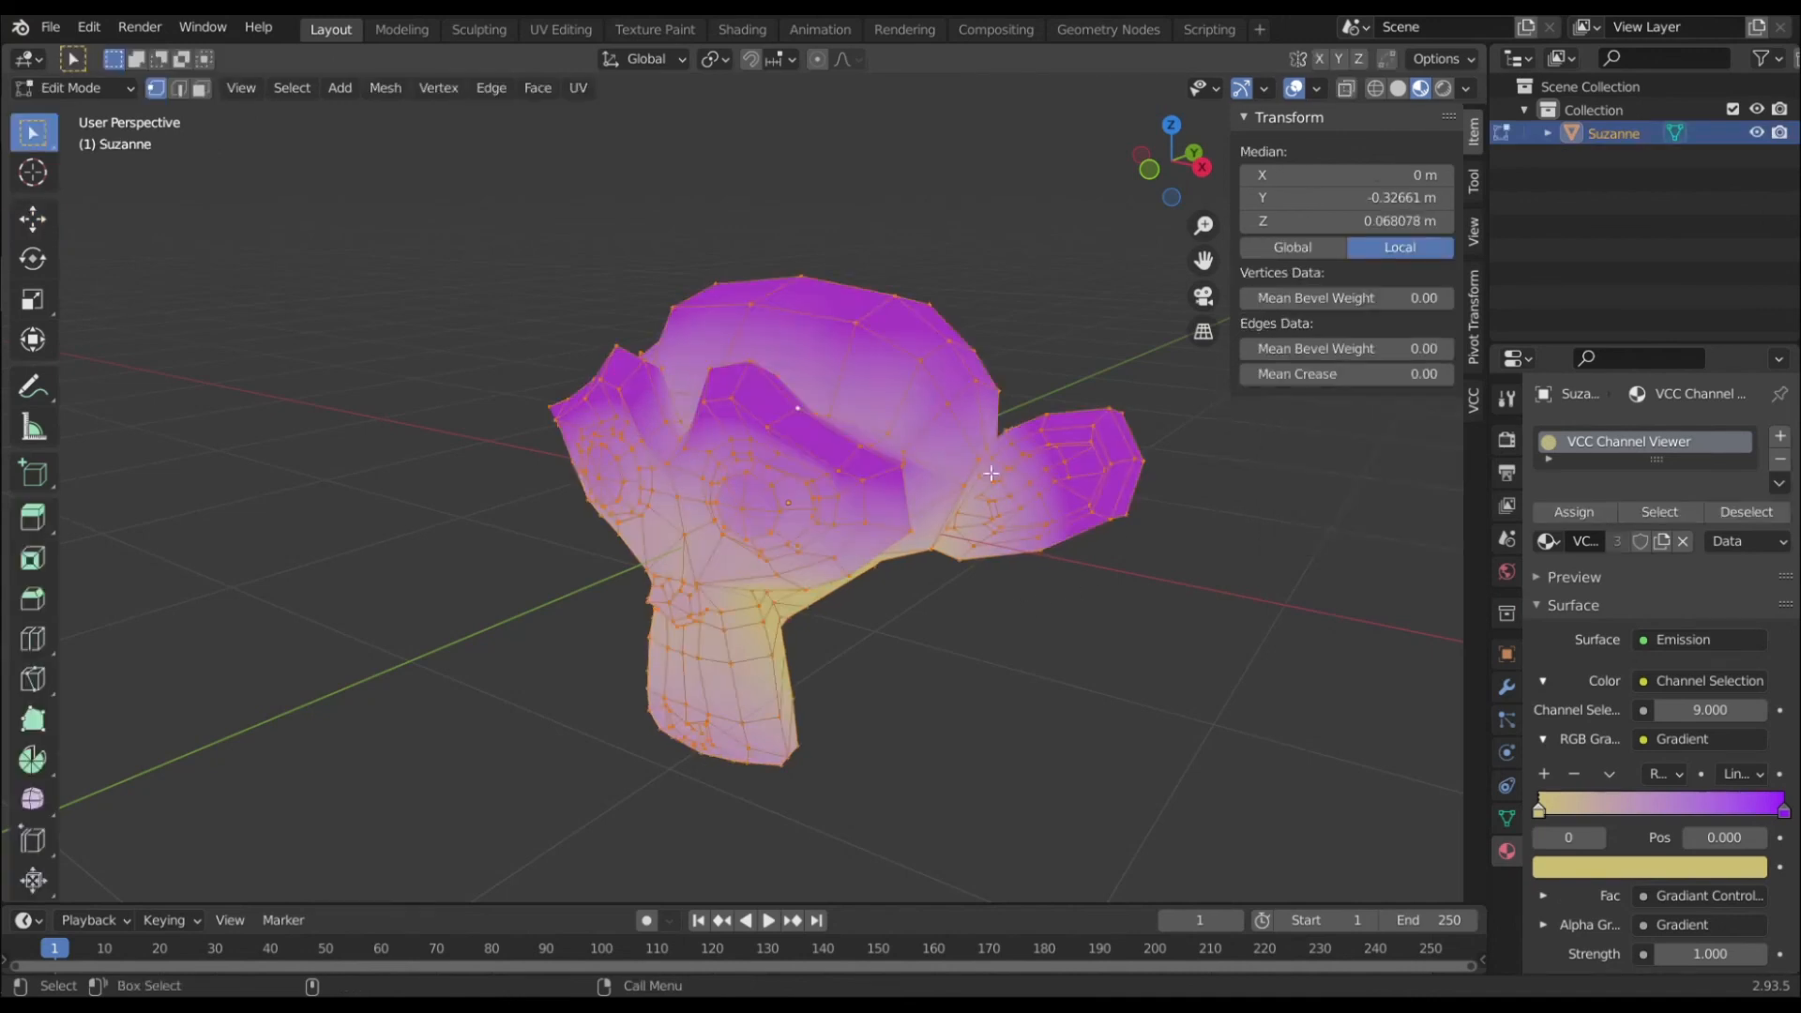
left_click_drag(932, 416, 760, 552)
key("alt+a")
left_click_drag(1027, 253, 663, 664)
left_click_drag(929, 424, 730, 549)
key("a")
Open the VCC gradient settings and try switching the R, G and B bake channels, leaving all three enabled
key("shift+v")
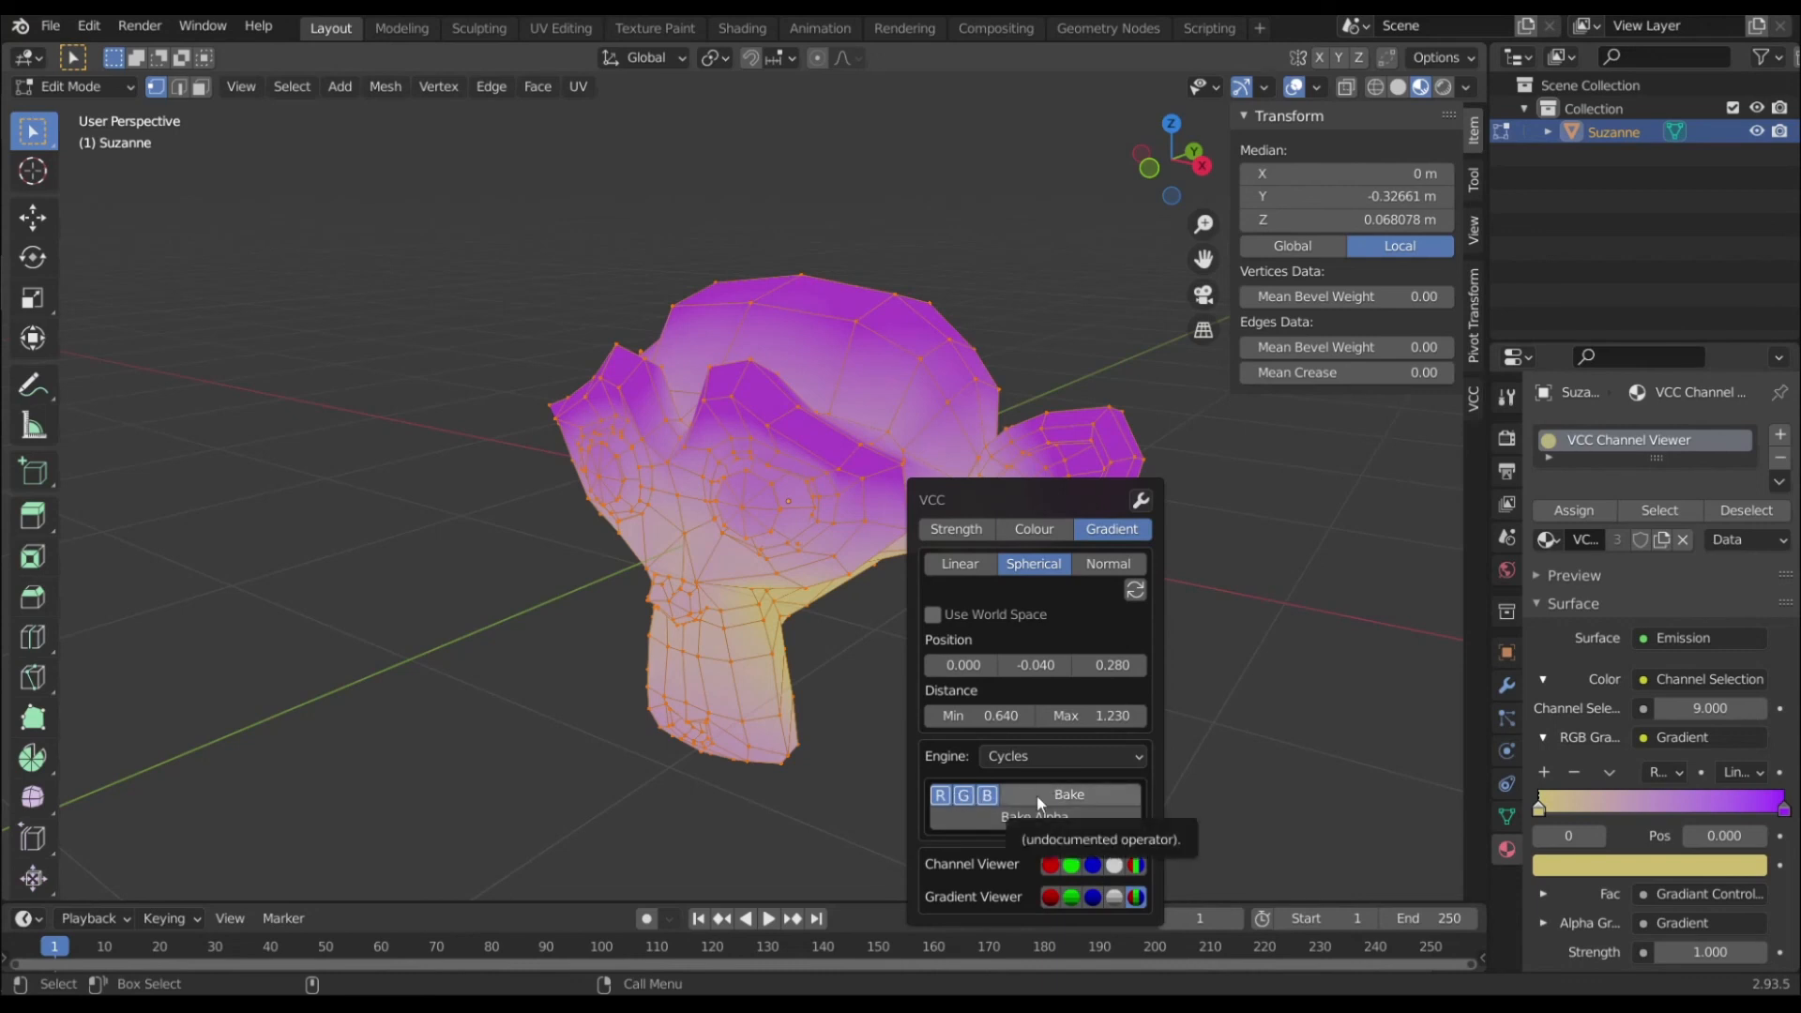
left_click(968, 801)
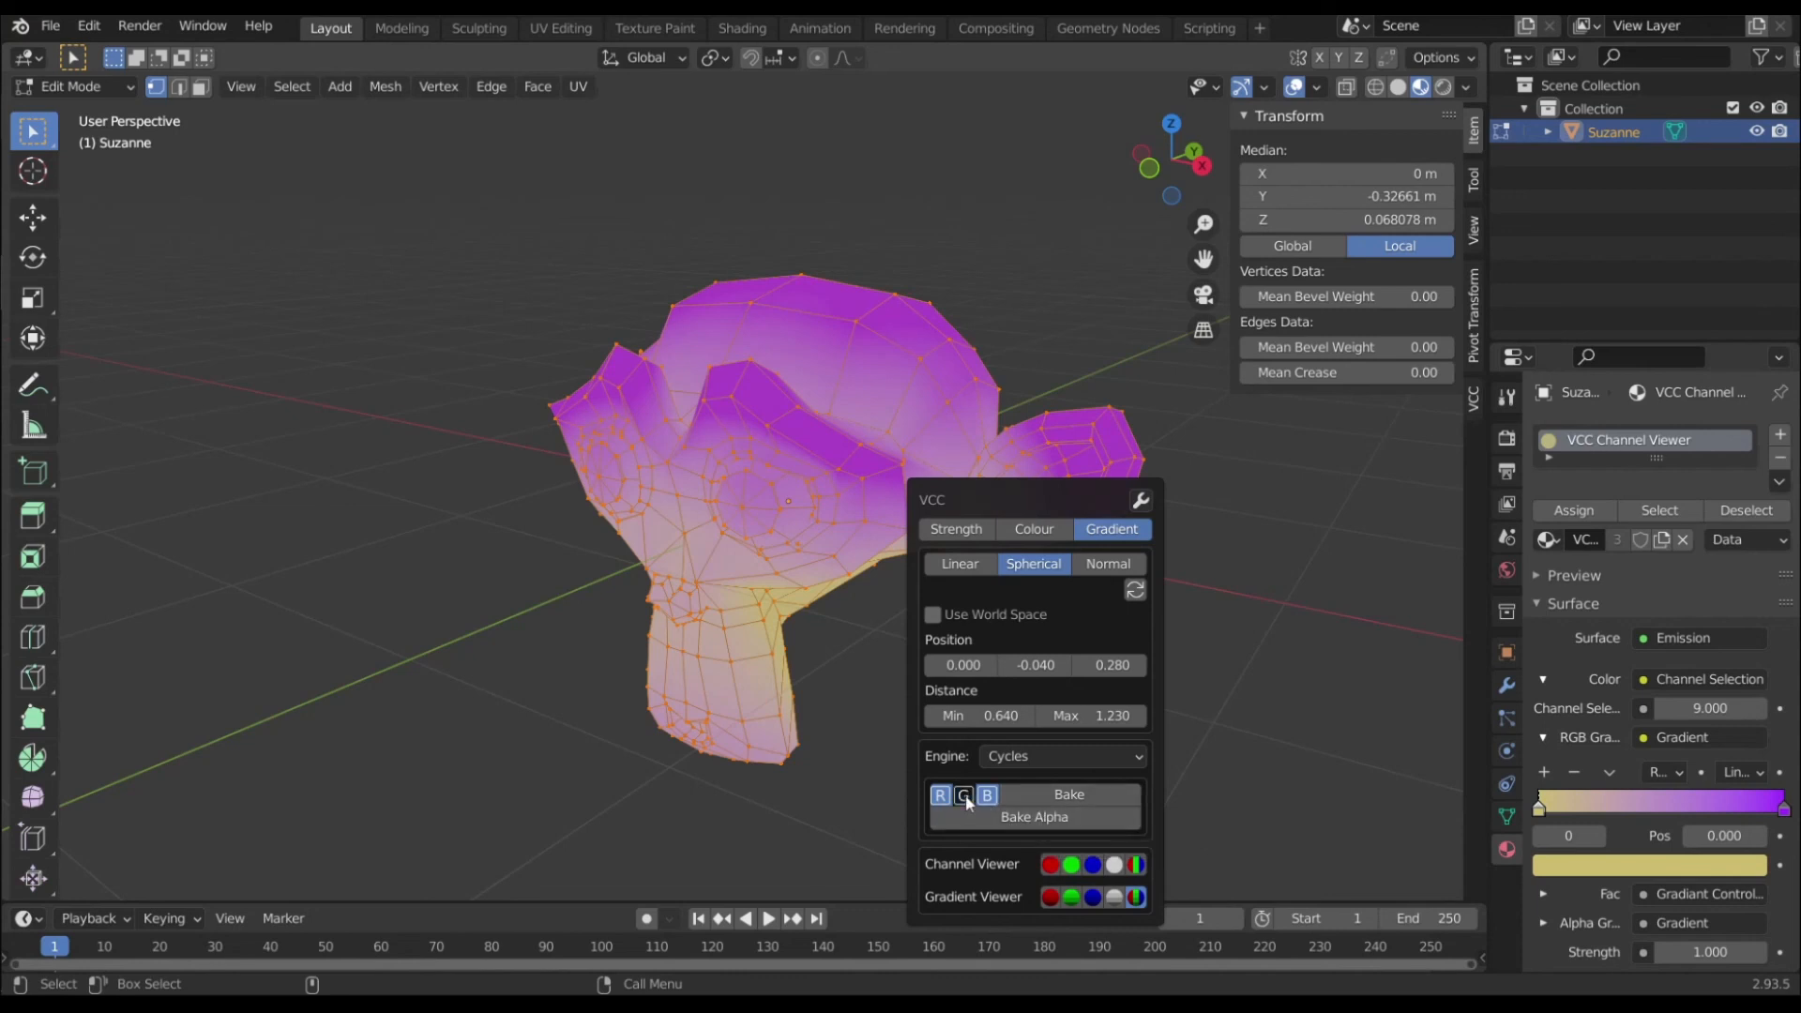
left_click(985, 798)
left_click(946, 797)
left_click(961, 798)
left_click(946, 798)
left_click(987, 798)
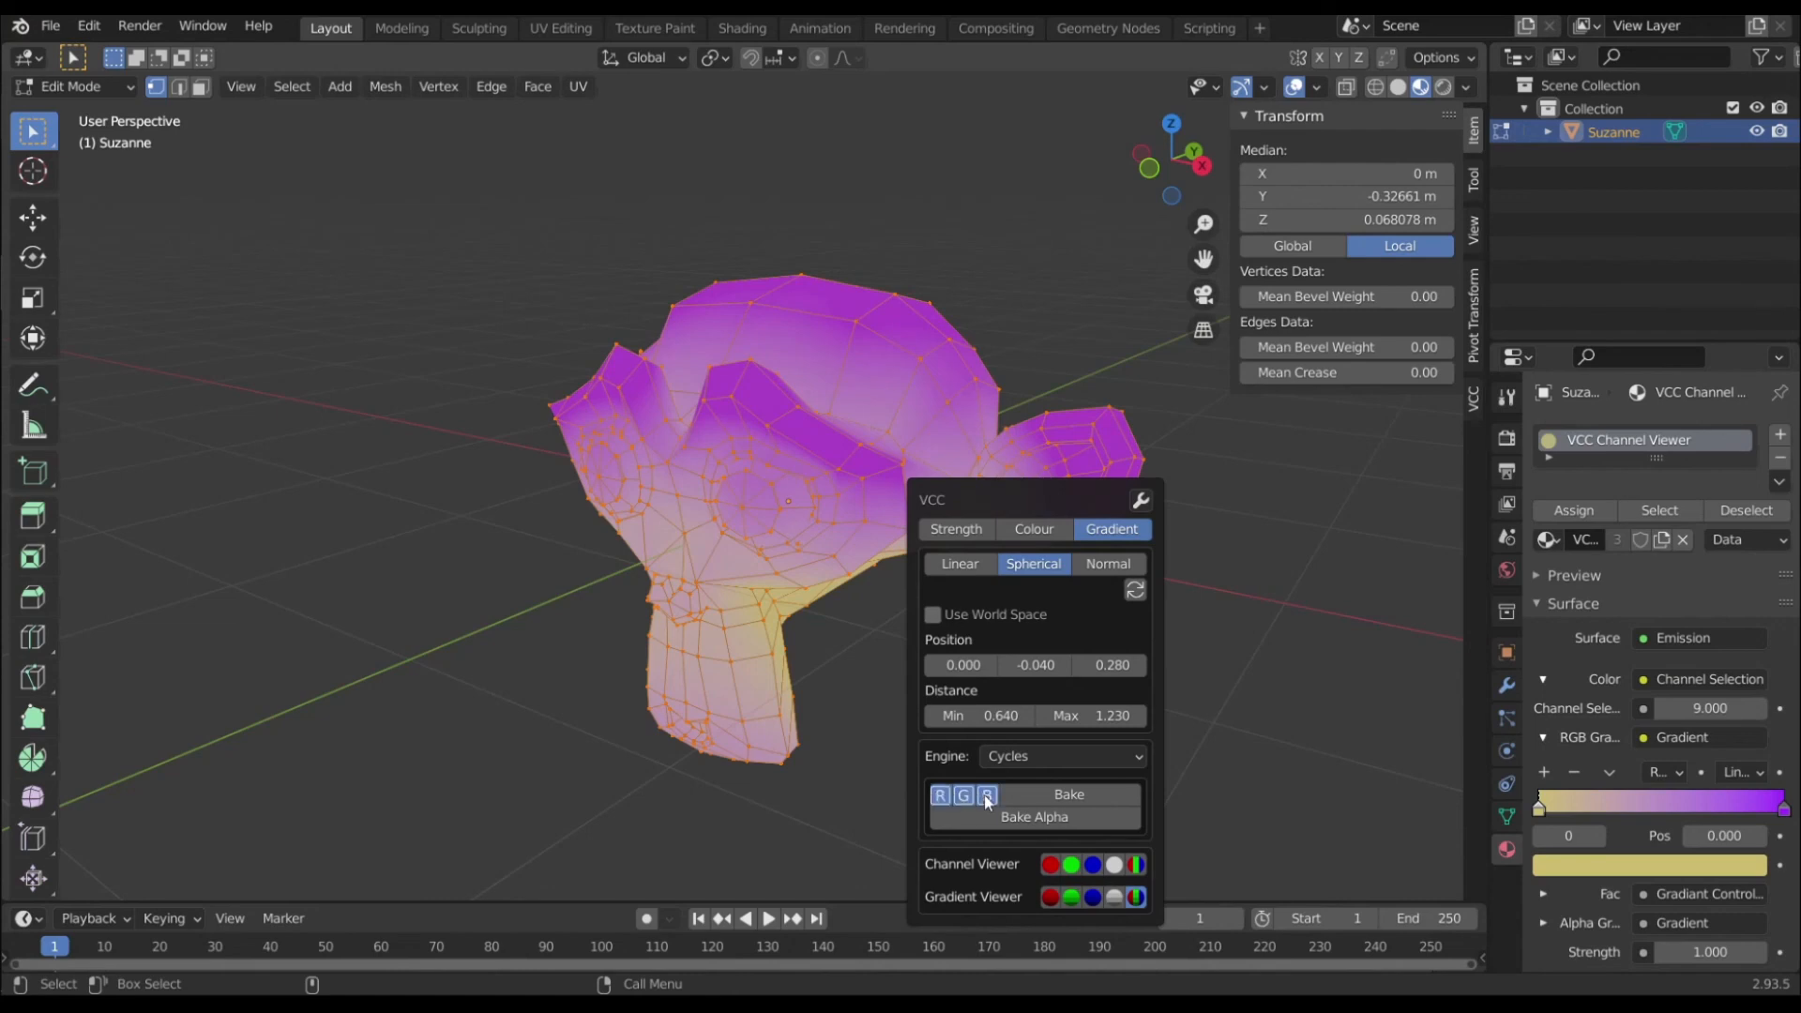
Bake the spherical gradient into the RGB vertex colours, compare the RGB gradient and channel viewers, and return to Object Mode
left_click(1035, 795)
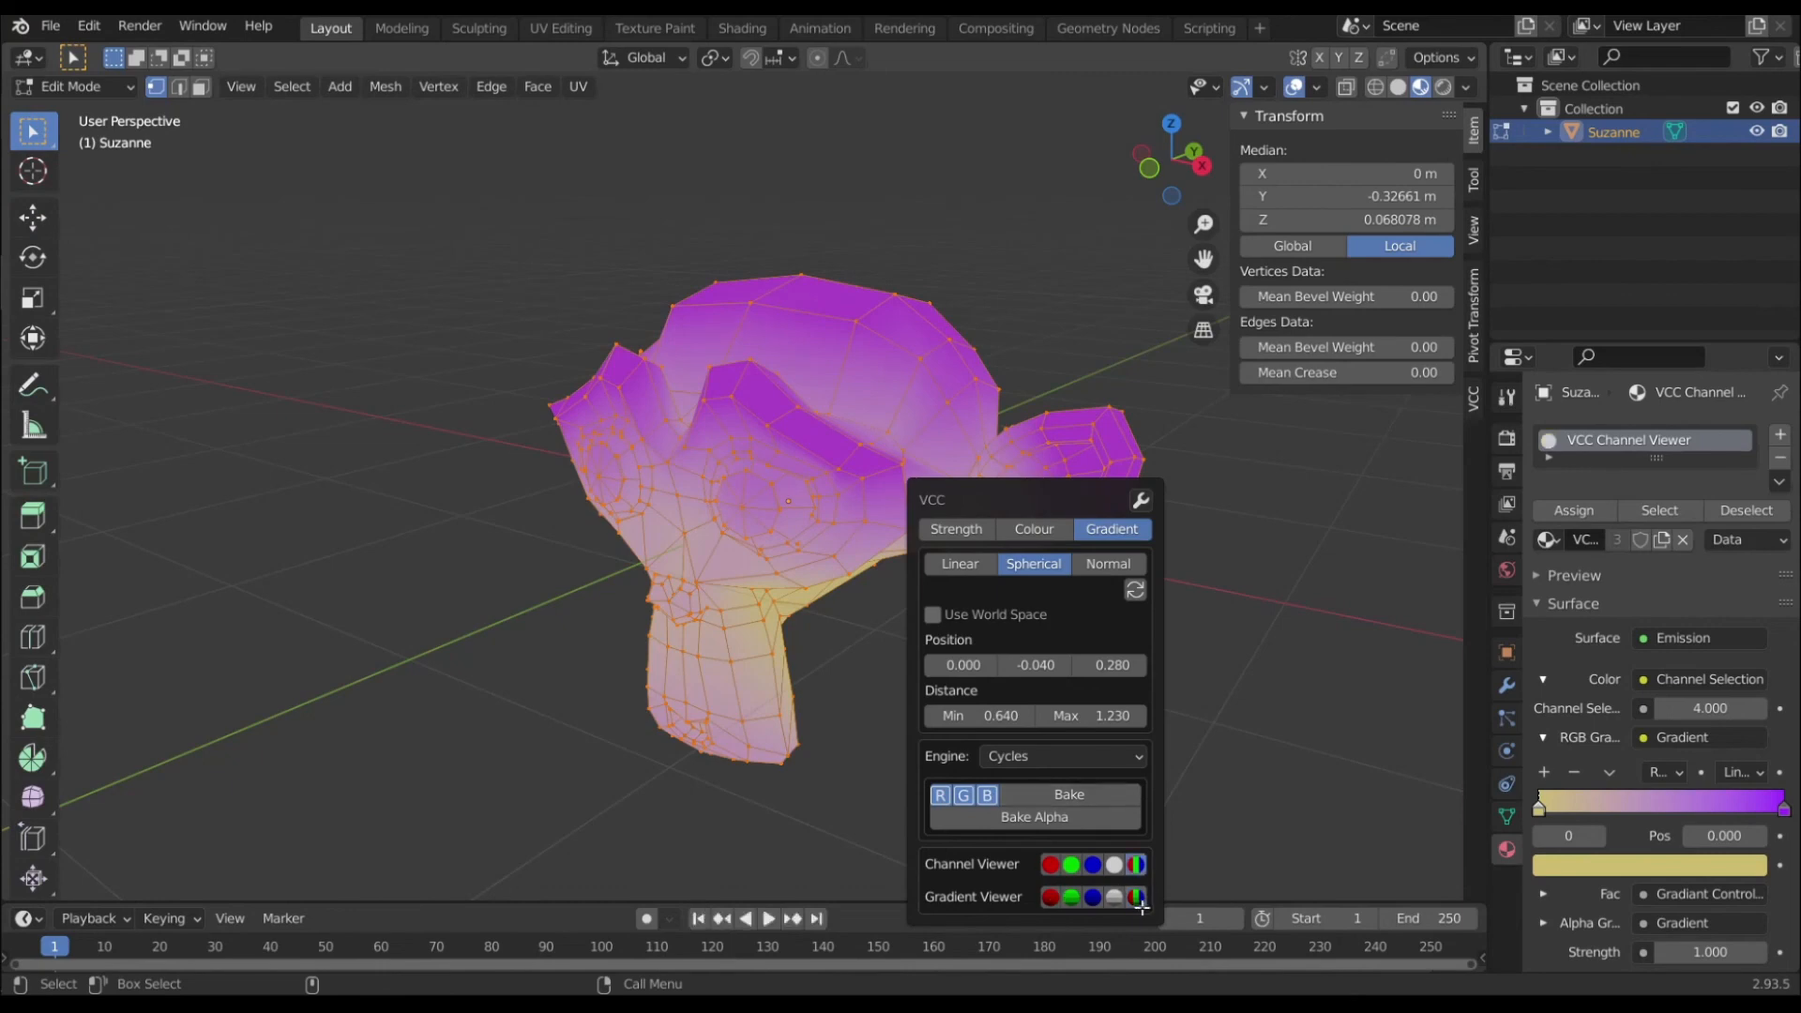
left_click(1136, 898)
left_click(1136, 864)
key("Tab")
left_click(1105, 627)
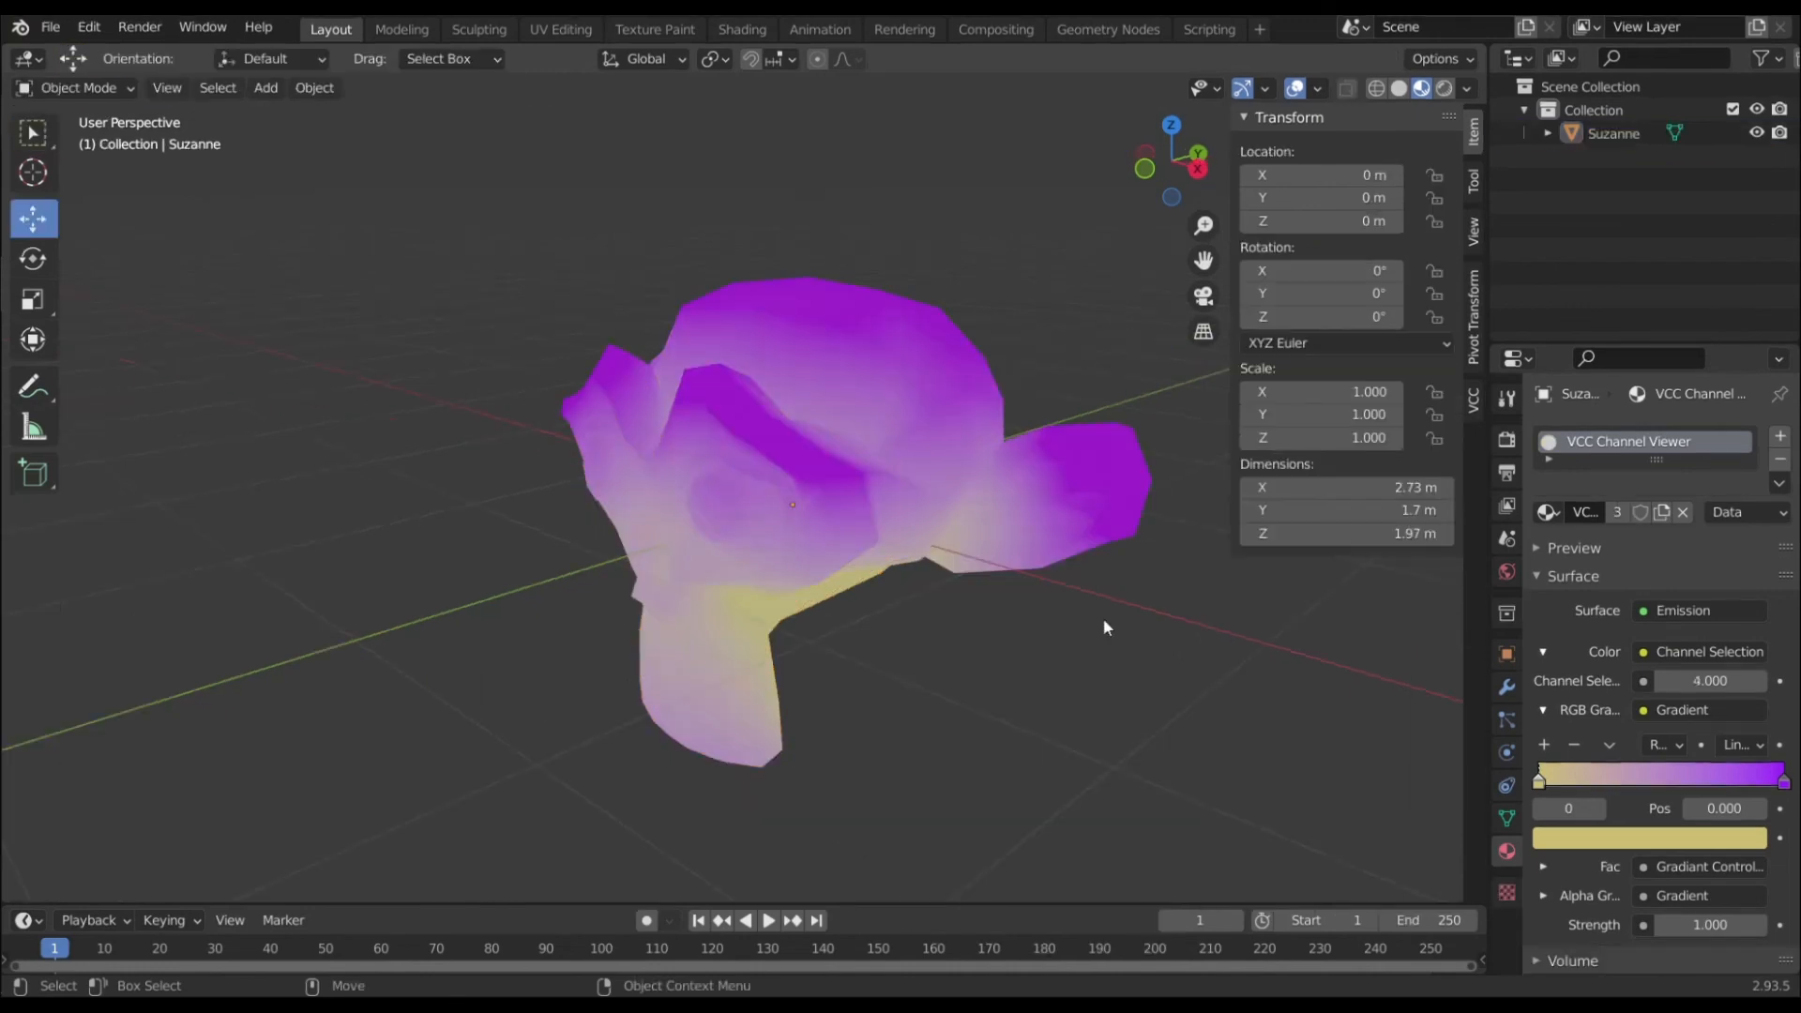